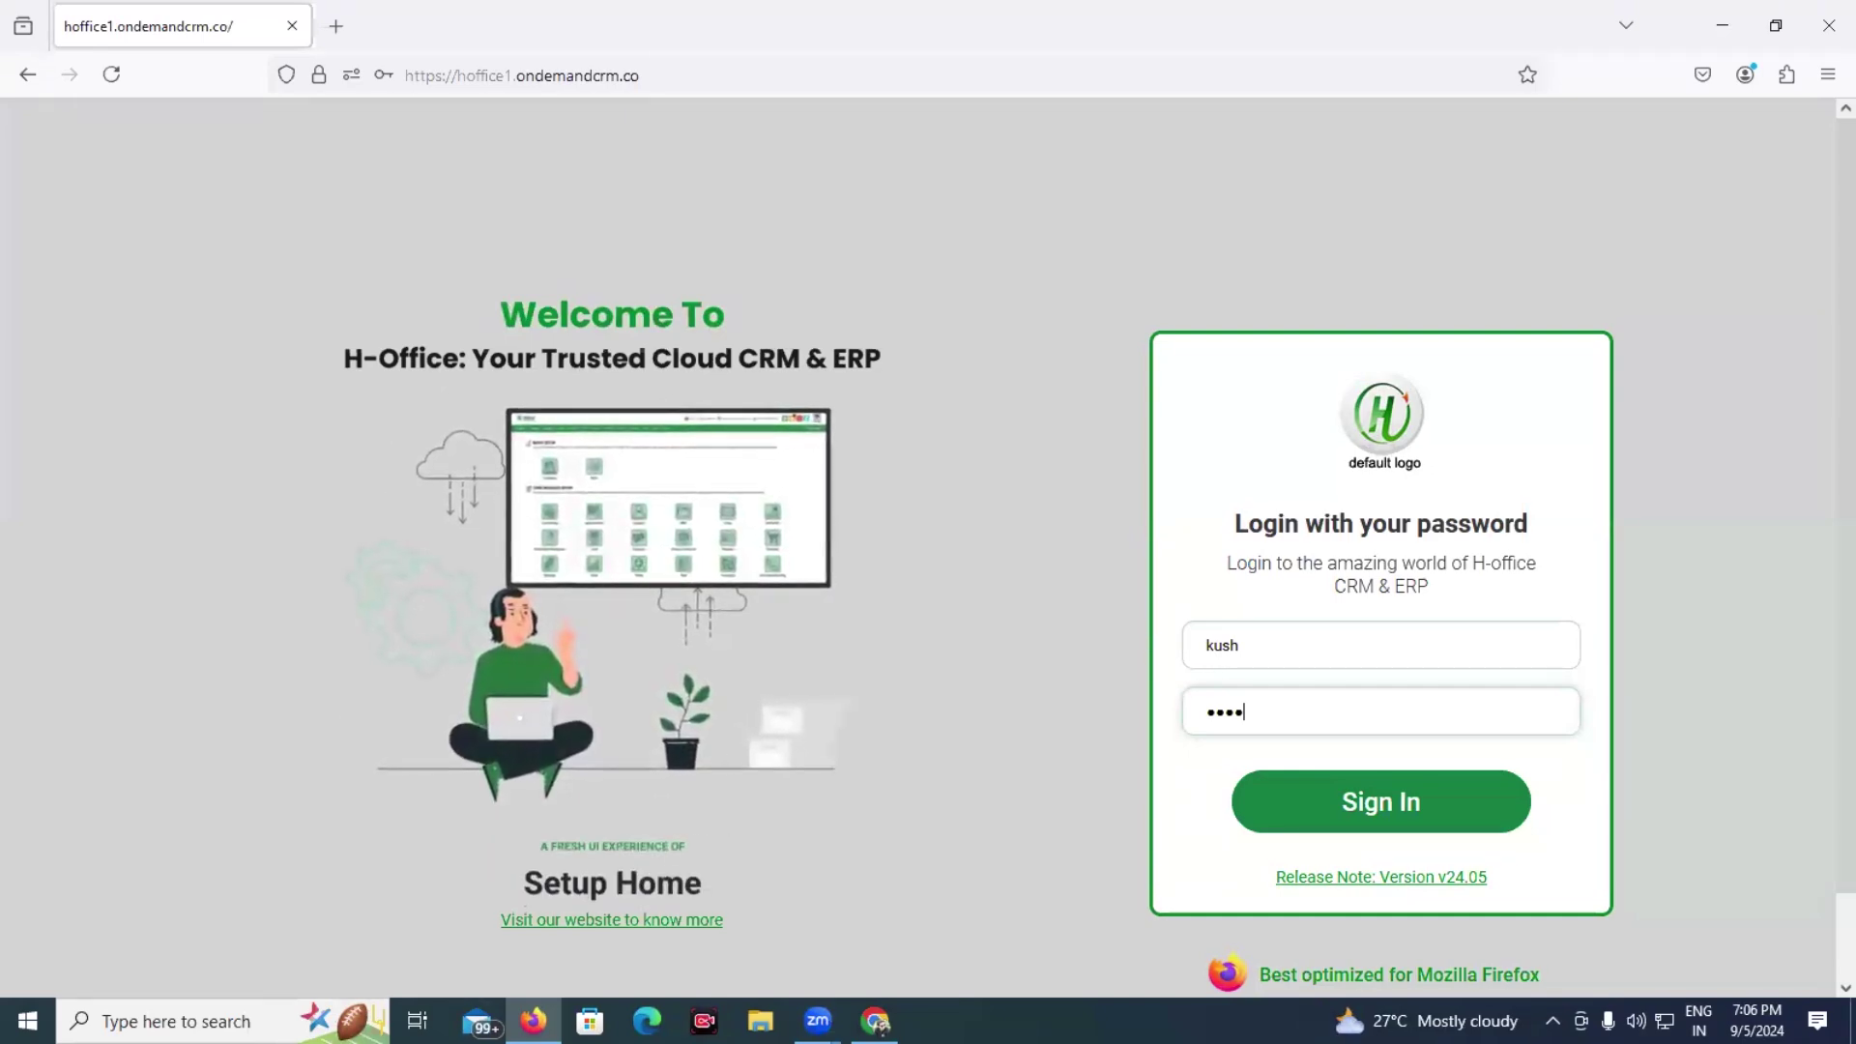
# Step: Sign in to the H-Office CRM account and decline saving the password in the browser
pyautogui.press('Return')
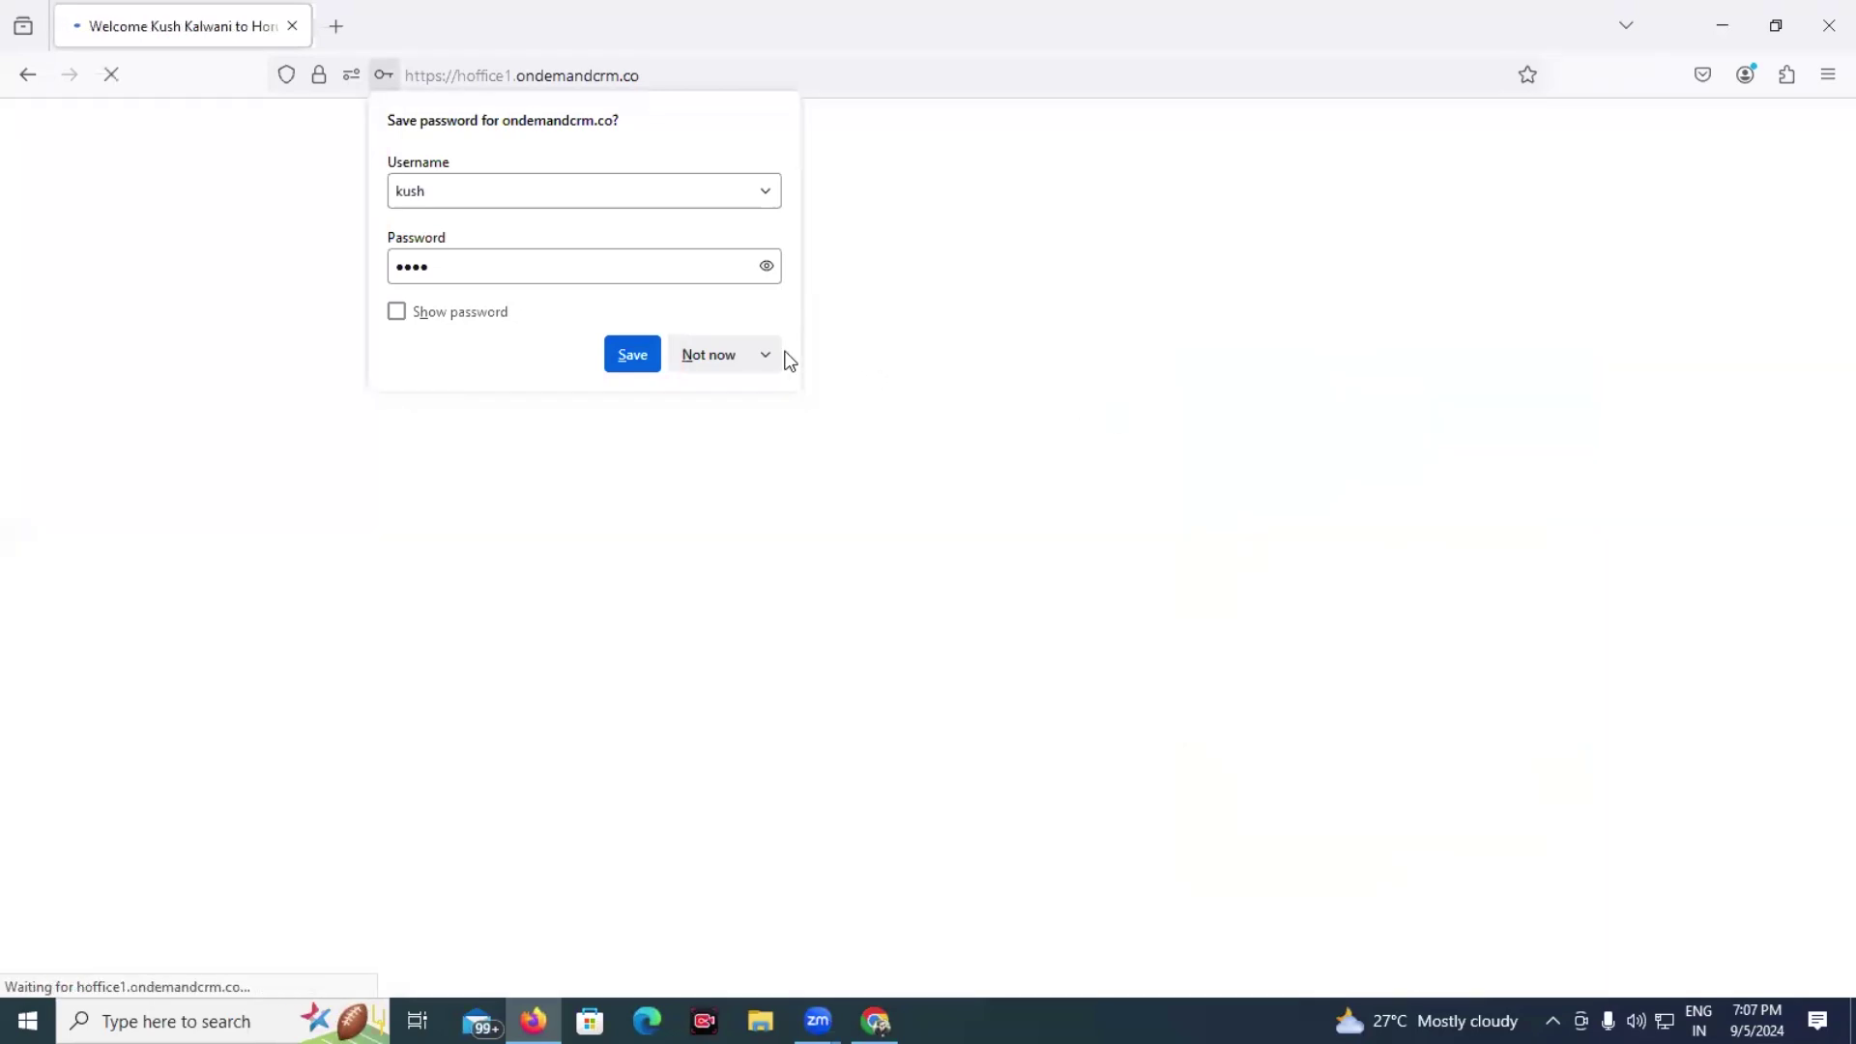
pyautogui.click(709, 355)
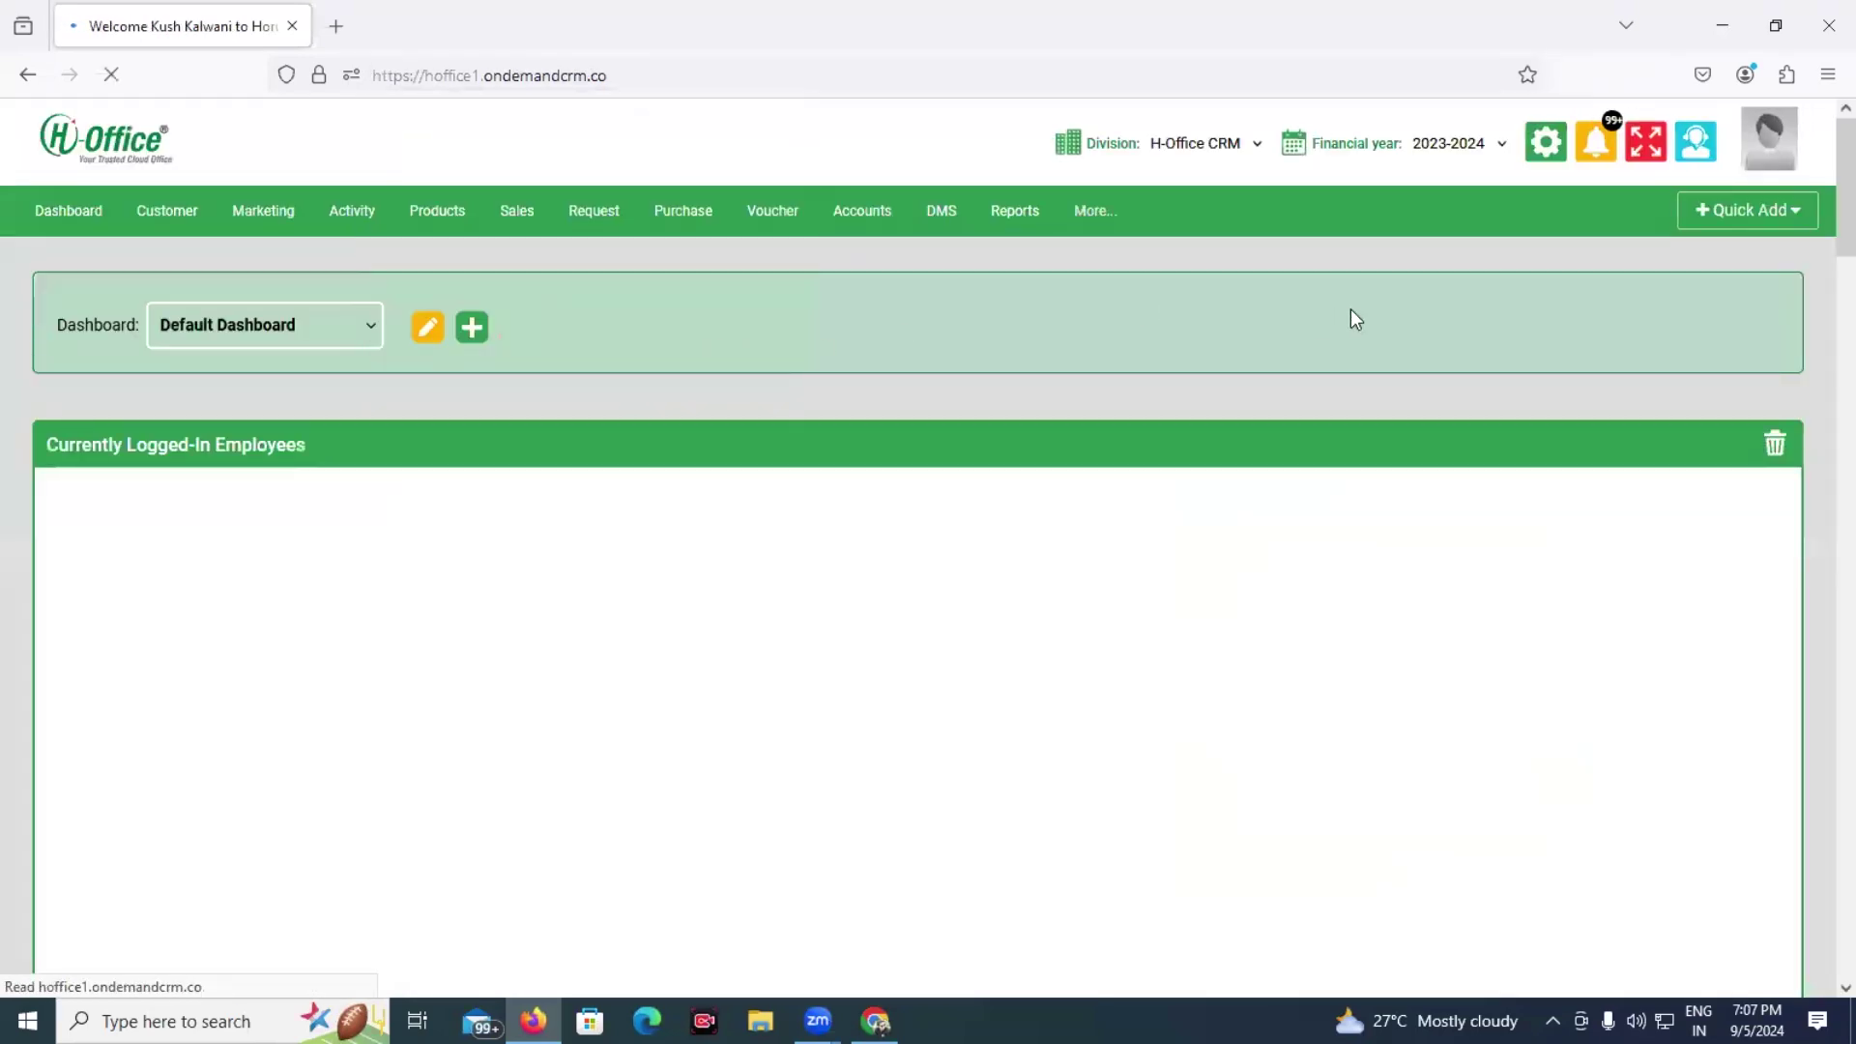
# Step: Open the Lead Automation Templates list in the Lead module's setup
pyautogui.click(1557, 146)
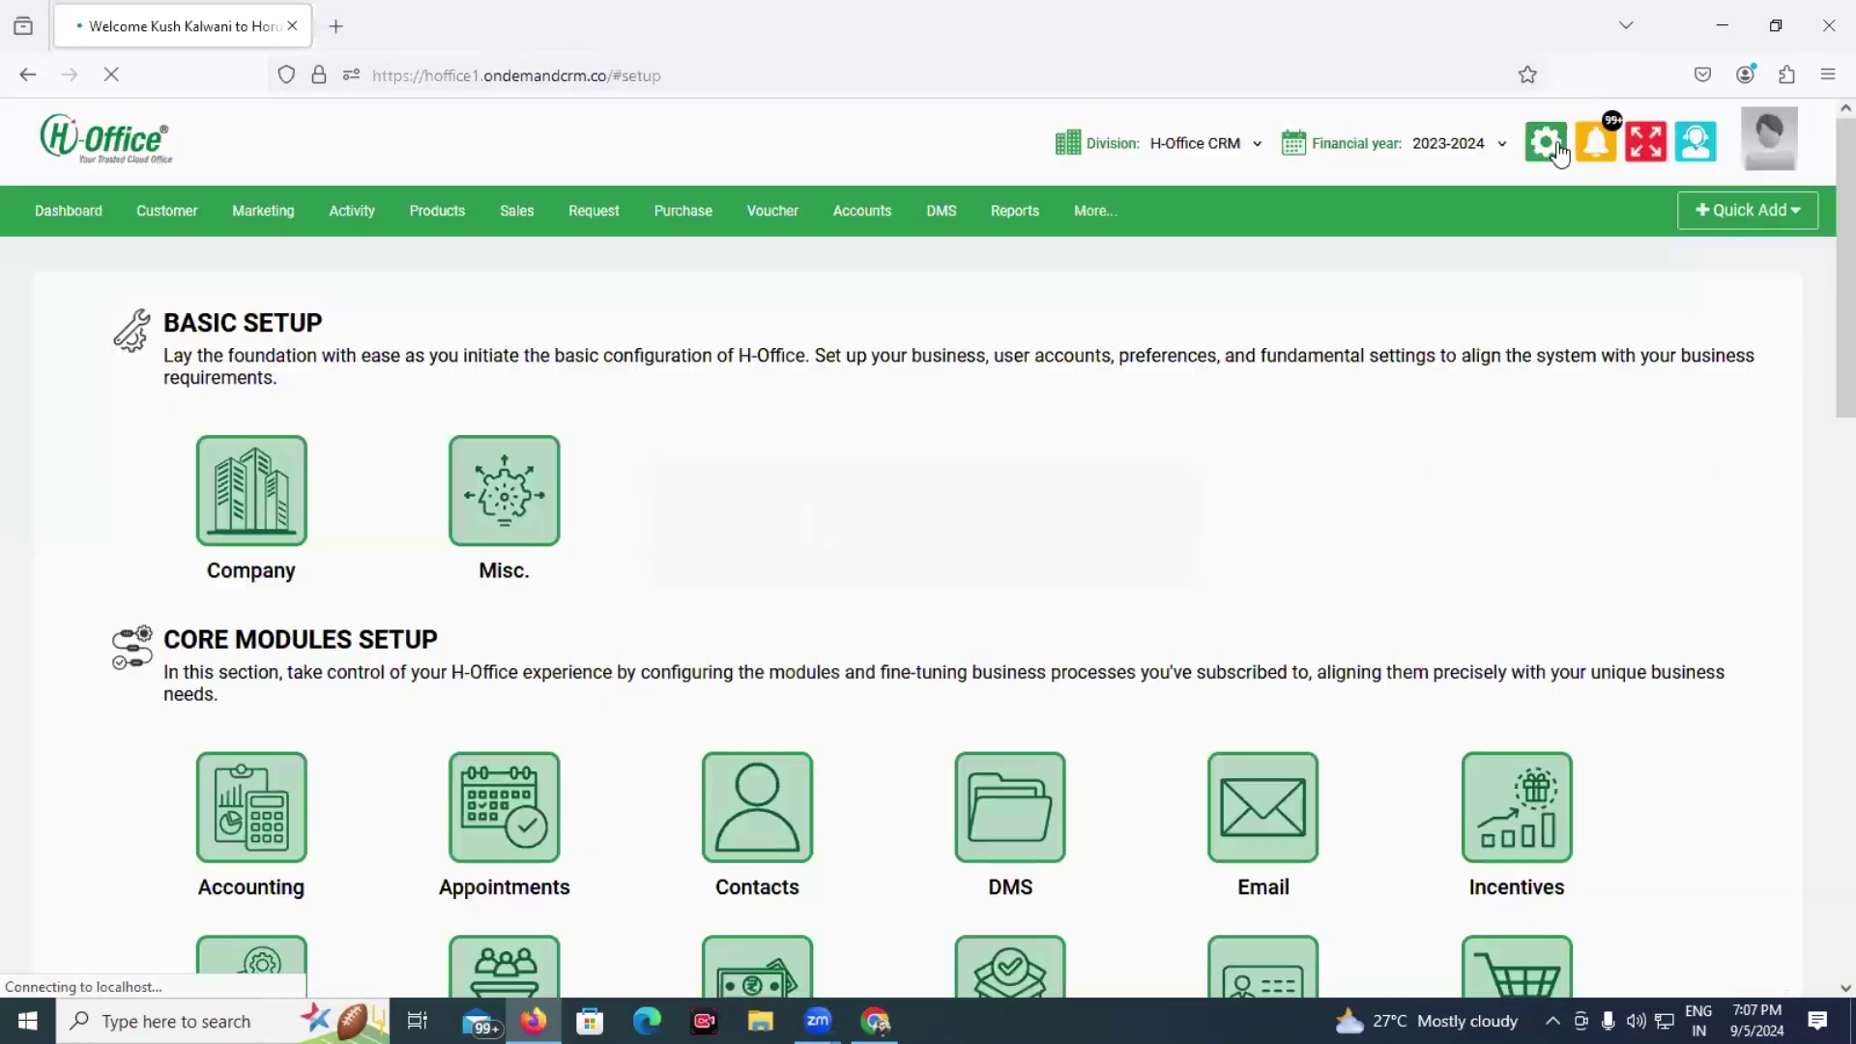
pyautogui.scroll(-3, 1462, 414)
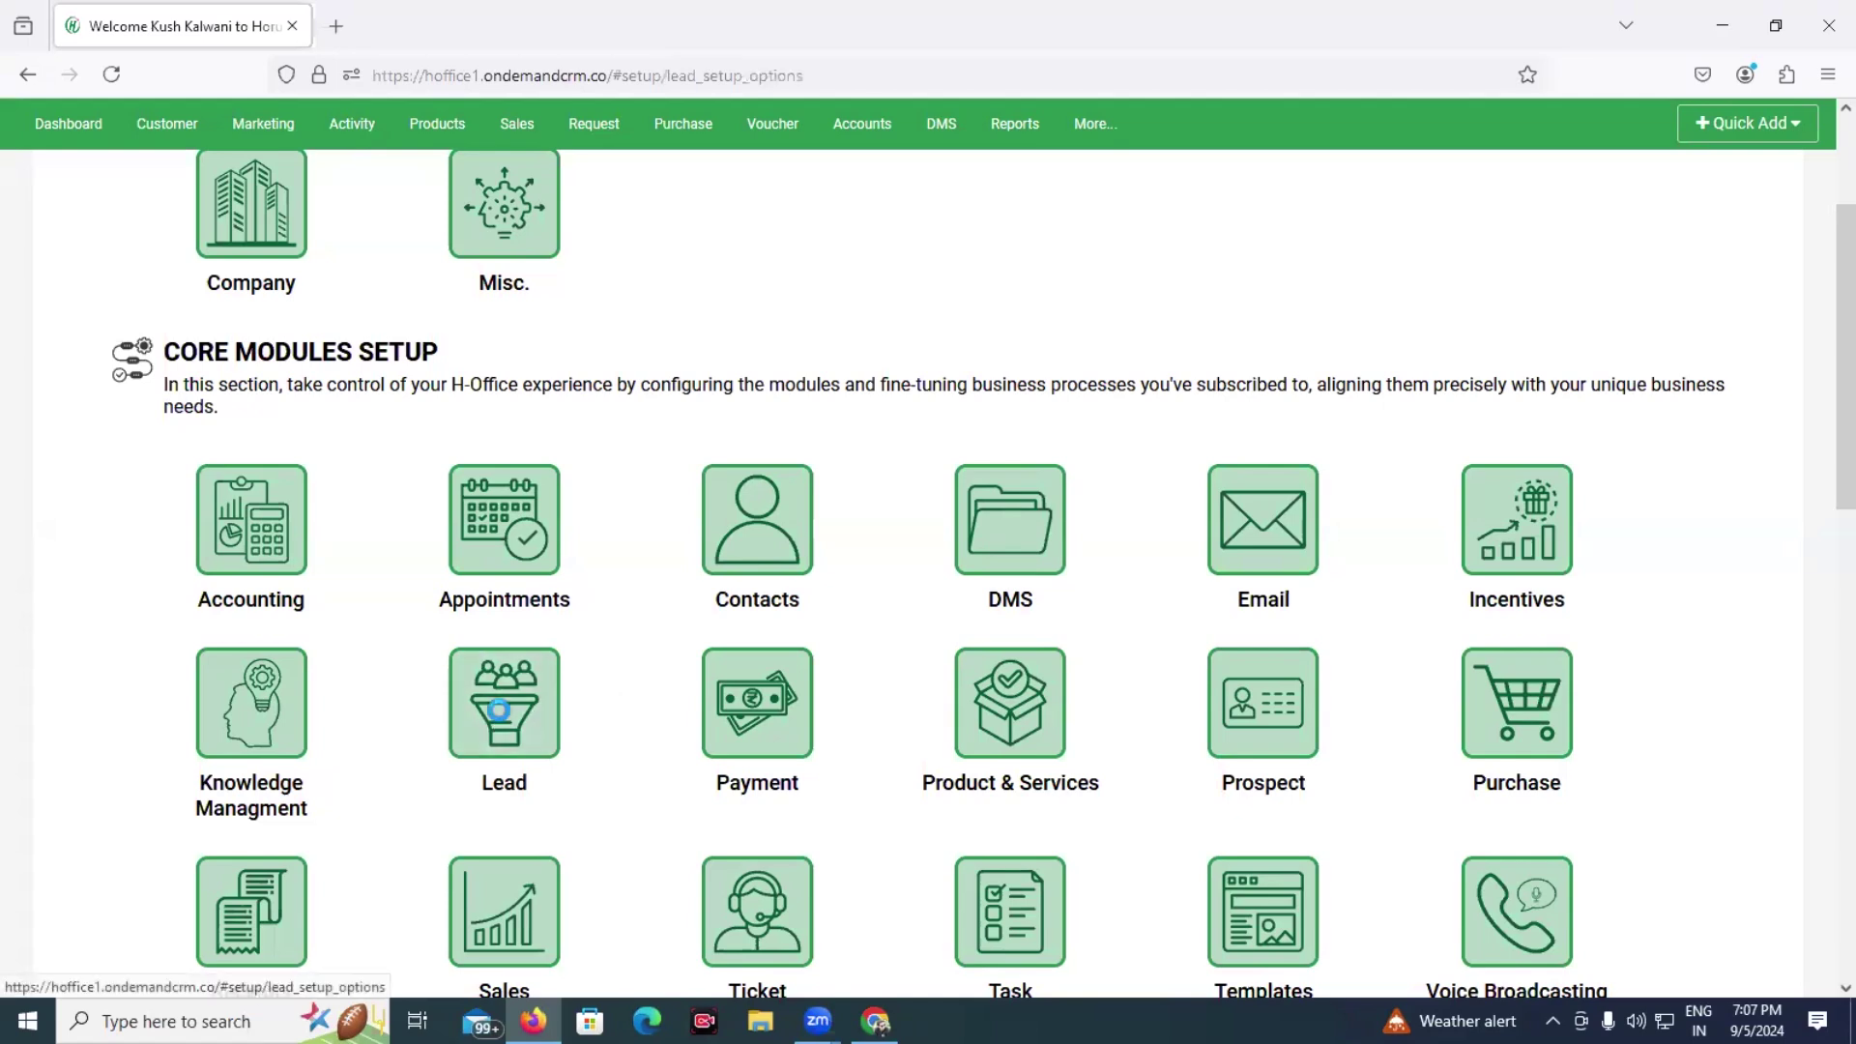
pyautogui.click(502, 718)
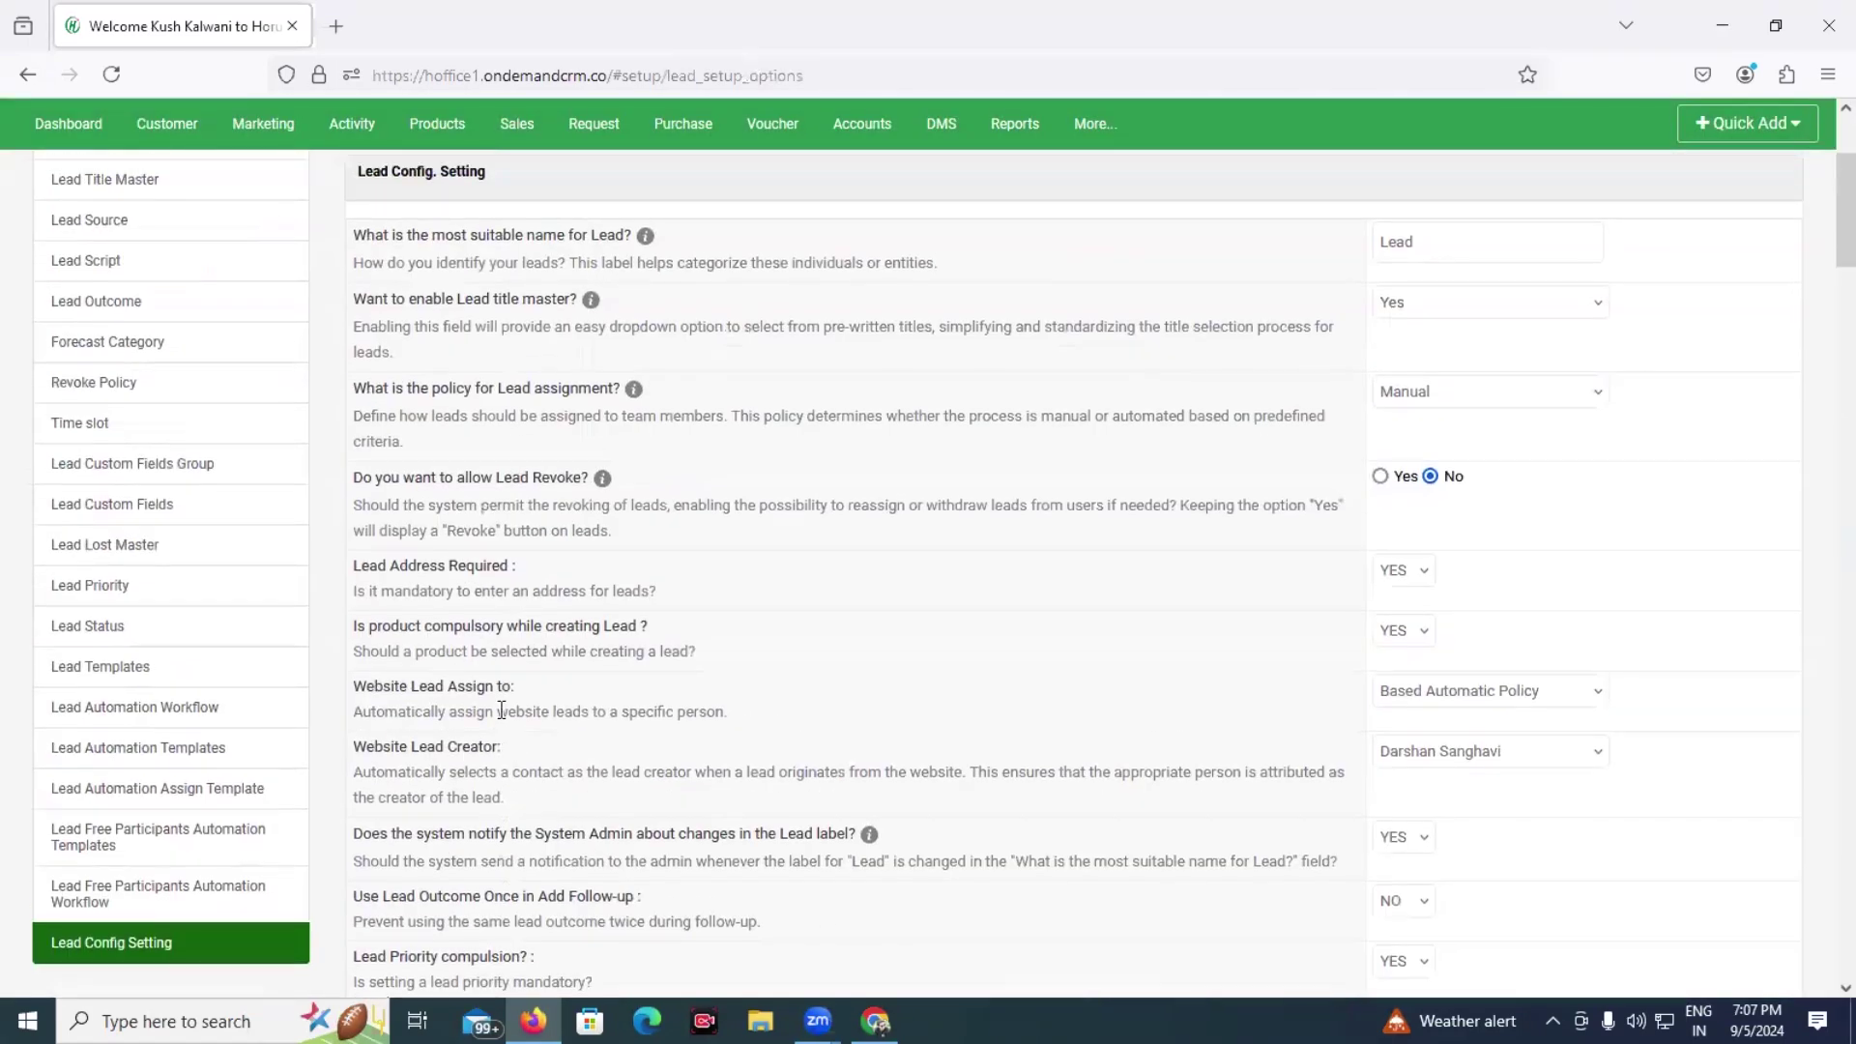
pyautogui.scroll(-3, 502, 717)
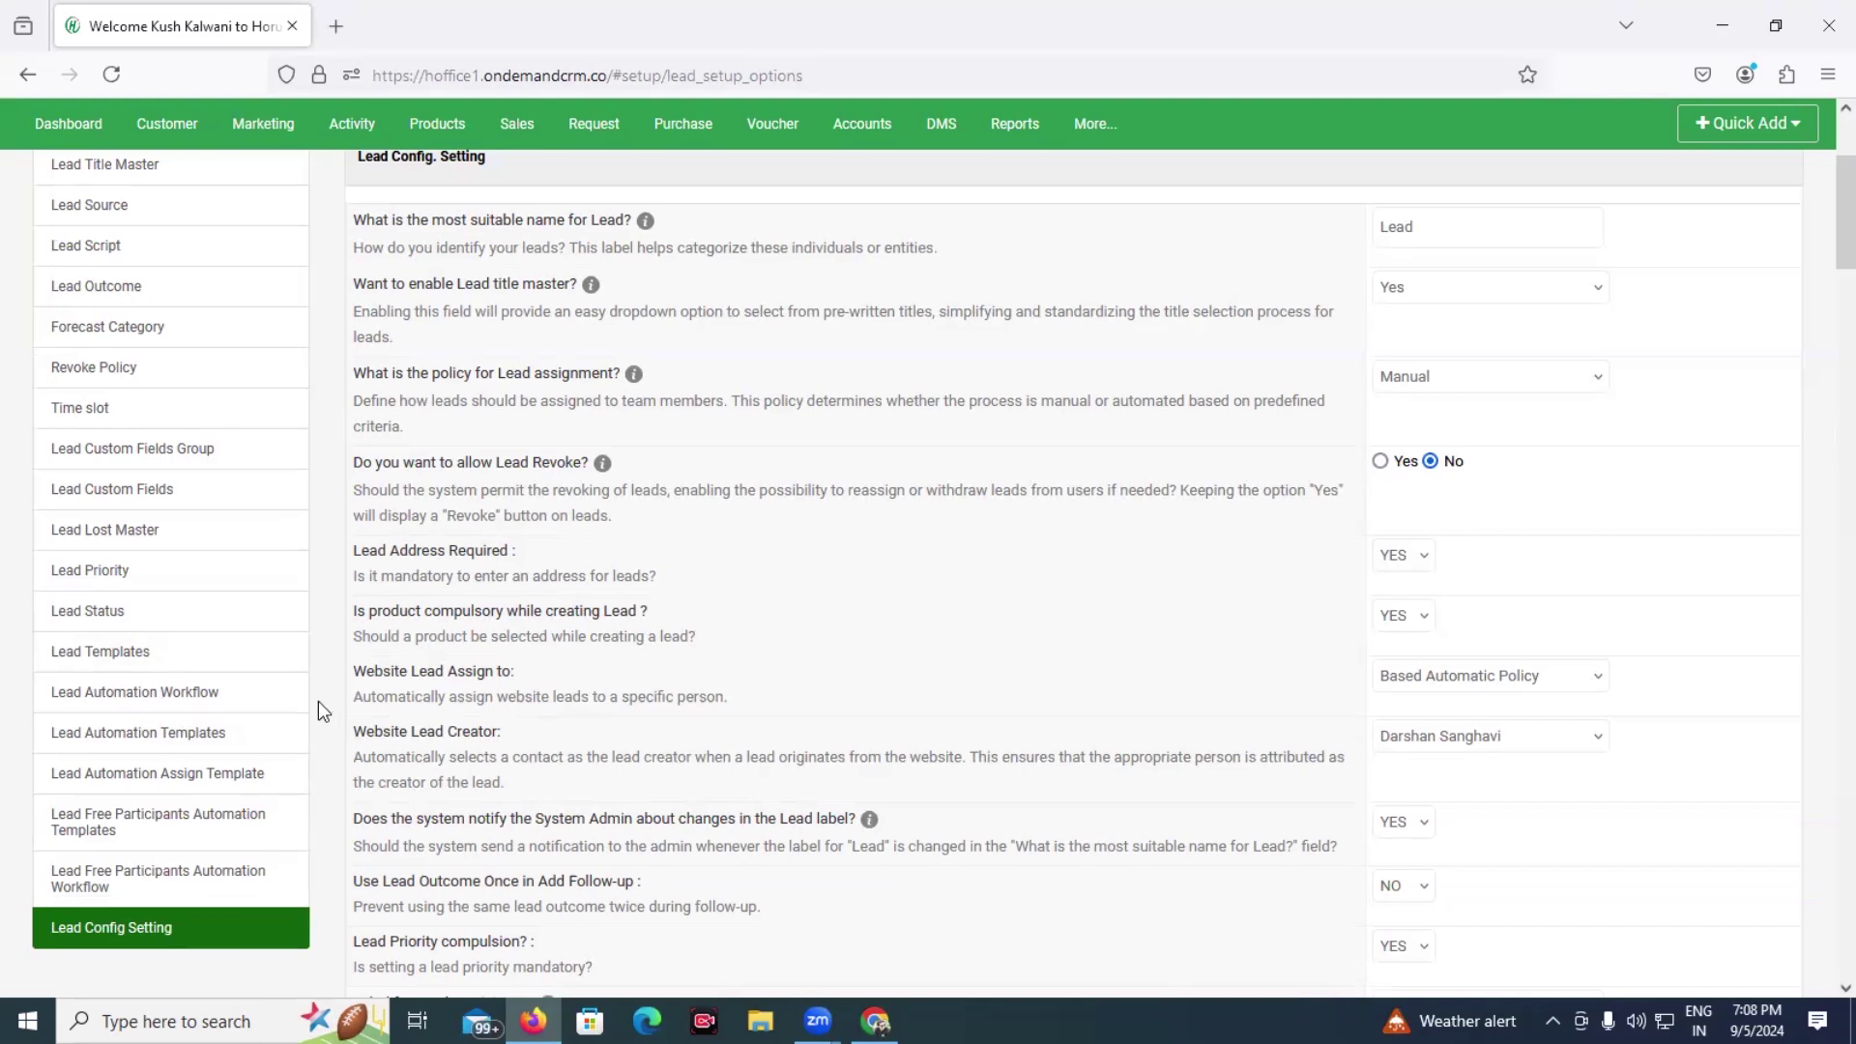
pyautogui.scroll(2, 318, 701)
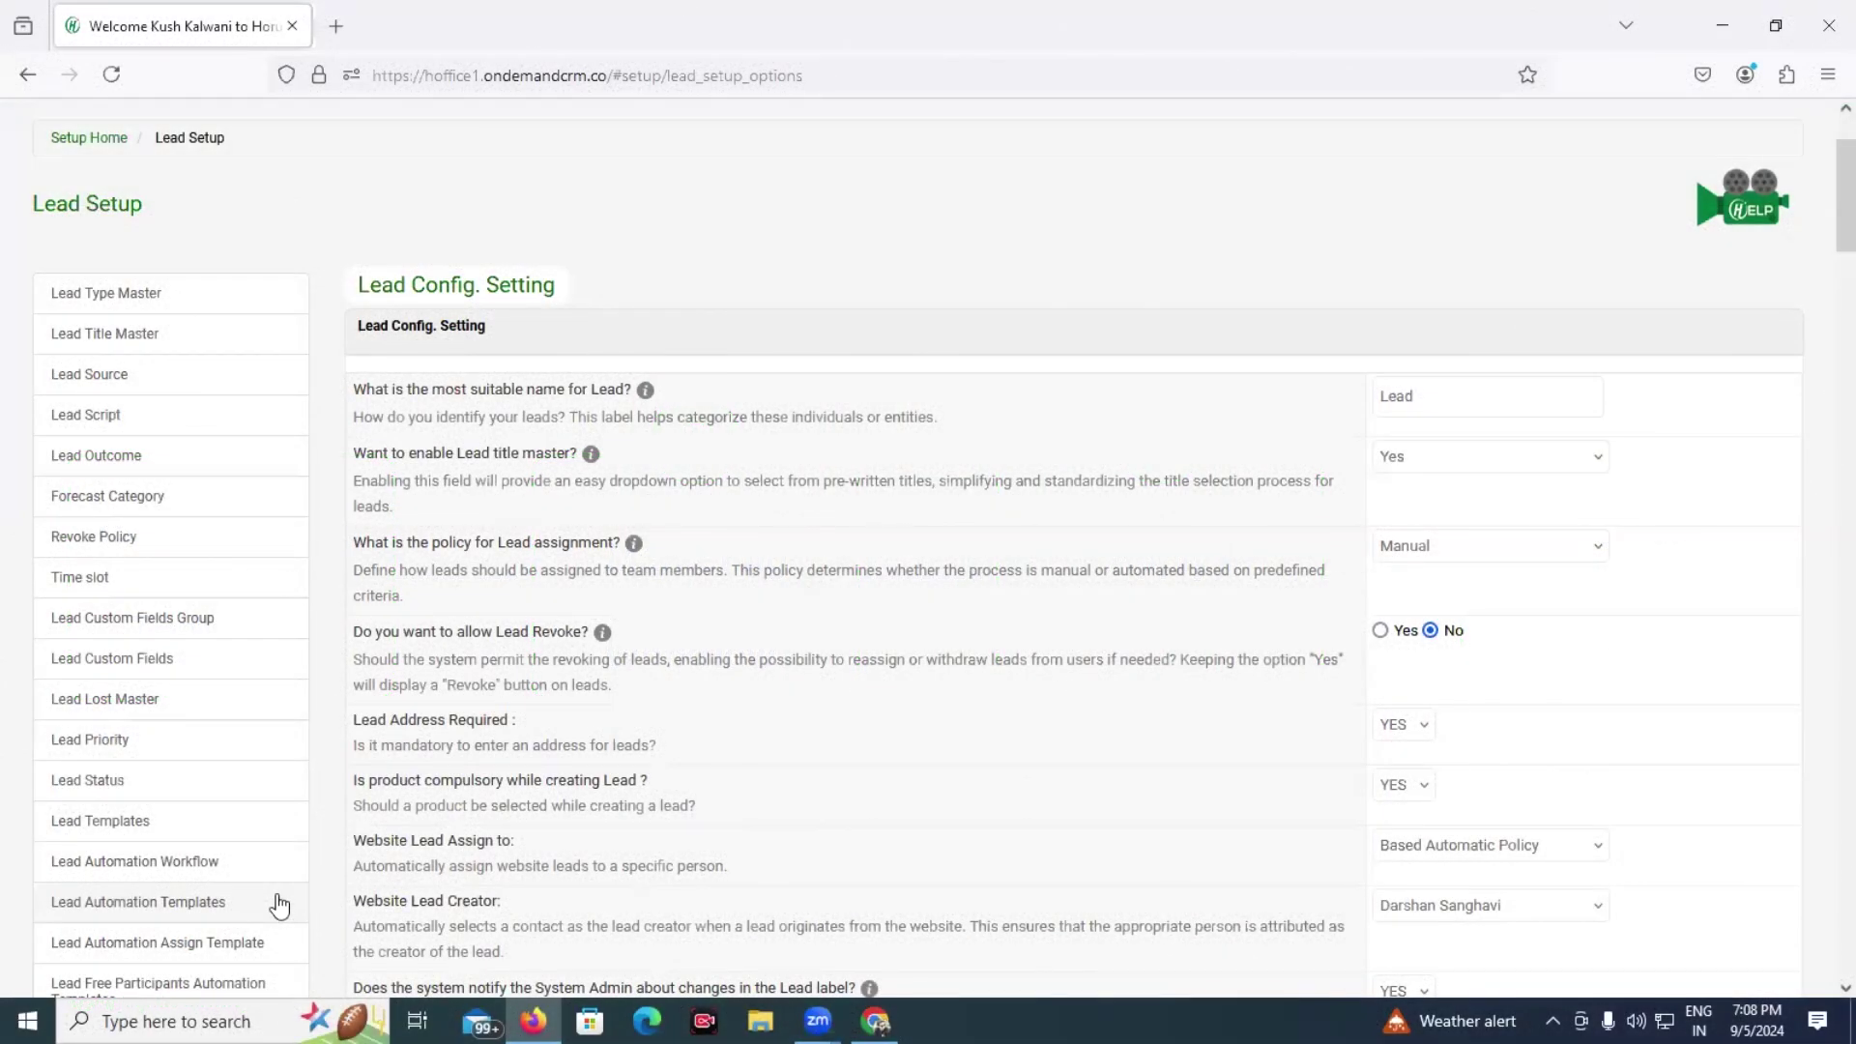
pyautogui.click(280, 907)
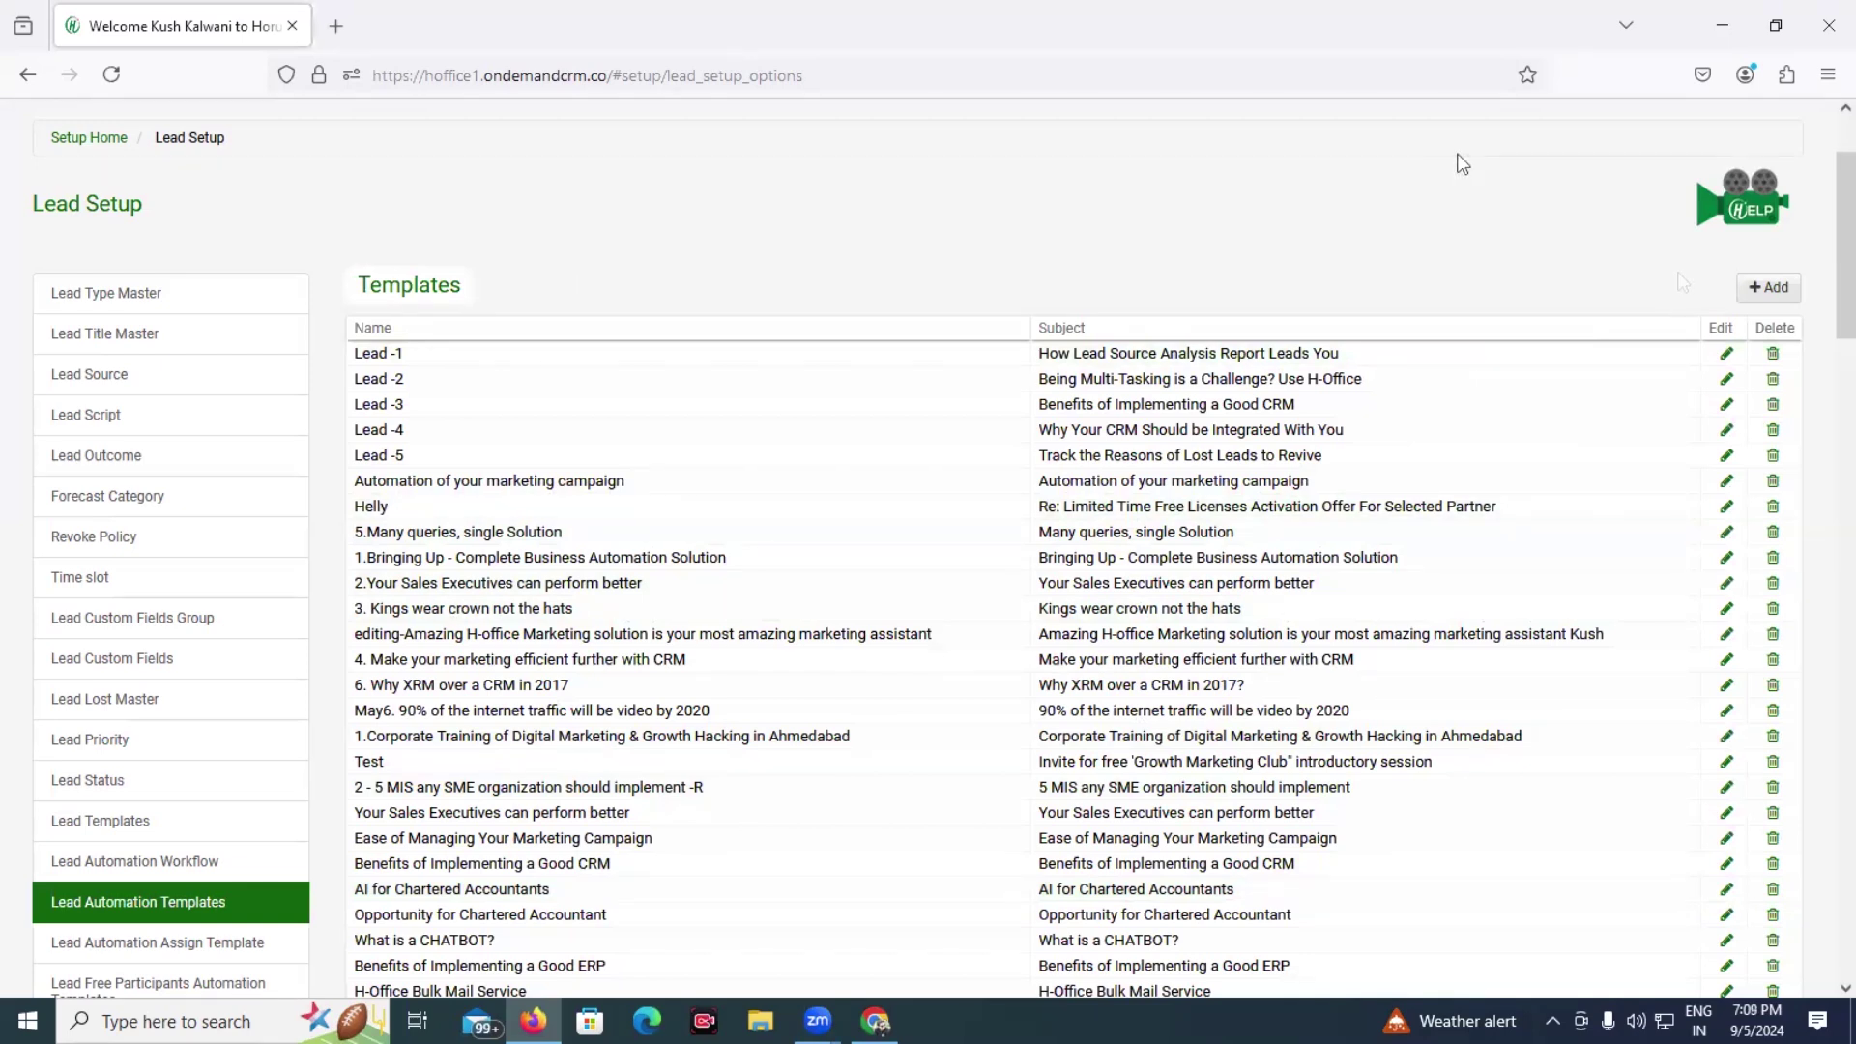
# Step: Add a new lead automation template and name it "1 Template - Pharma CRM Campaign"
pyautogui.click(1753, 290)
pyautogui.click(1123, 227)
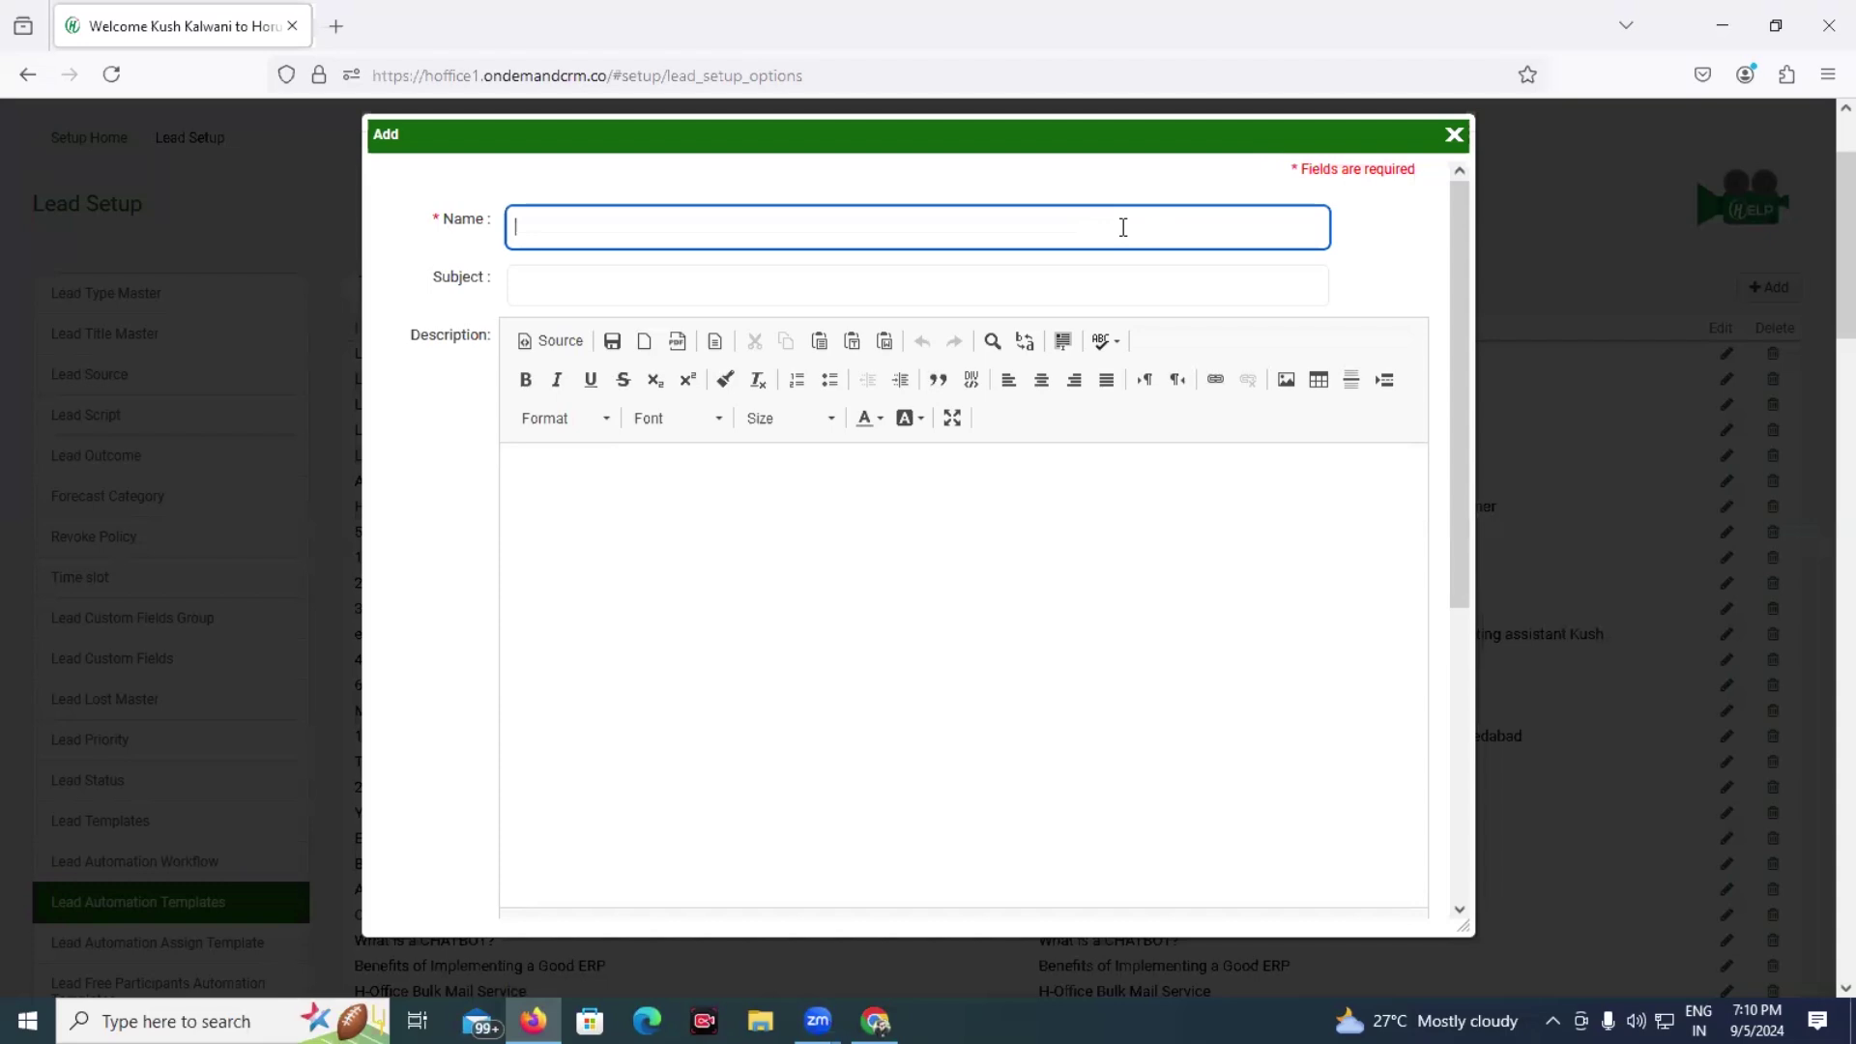
pyautogui.click(1122, 227)
pyautogui.write('1 Te')
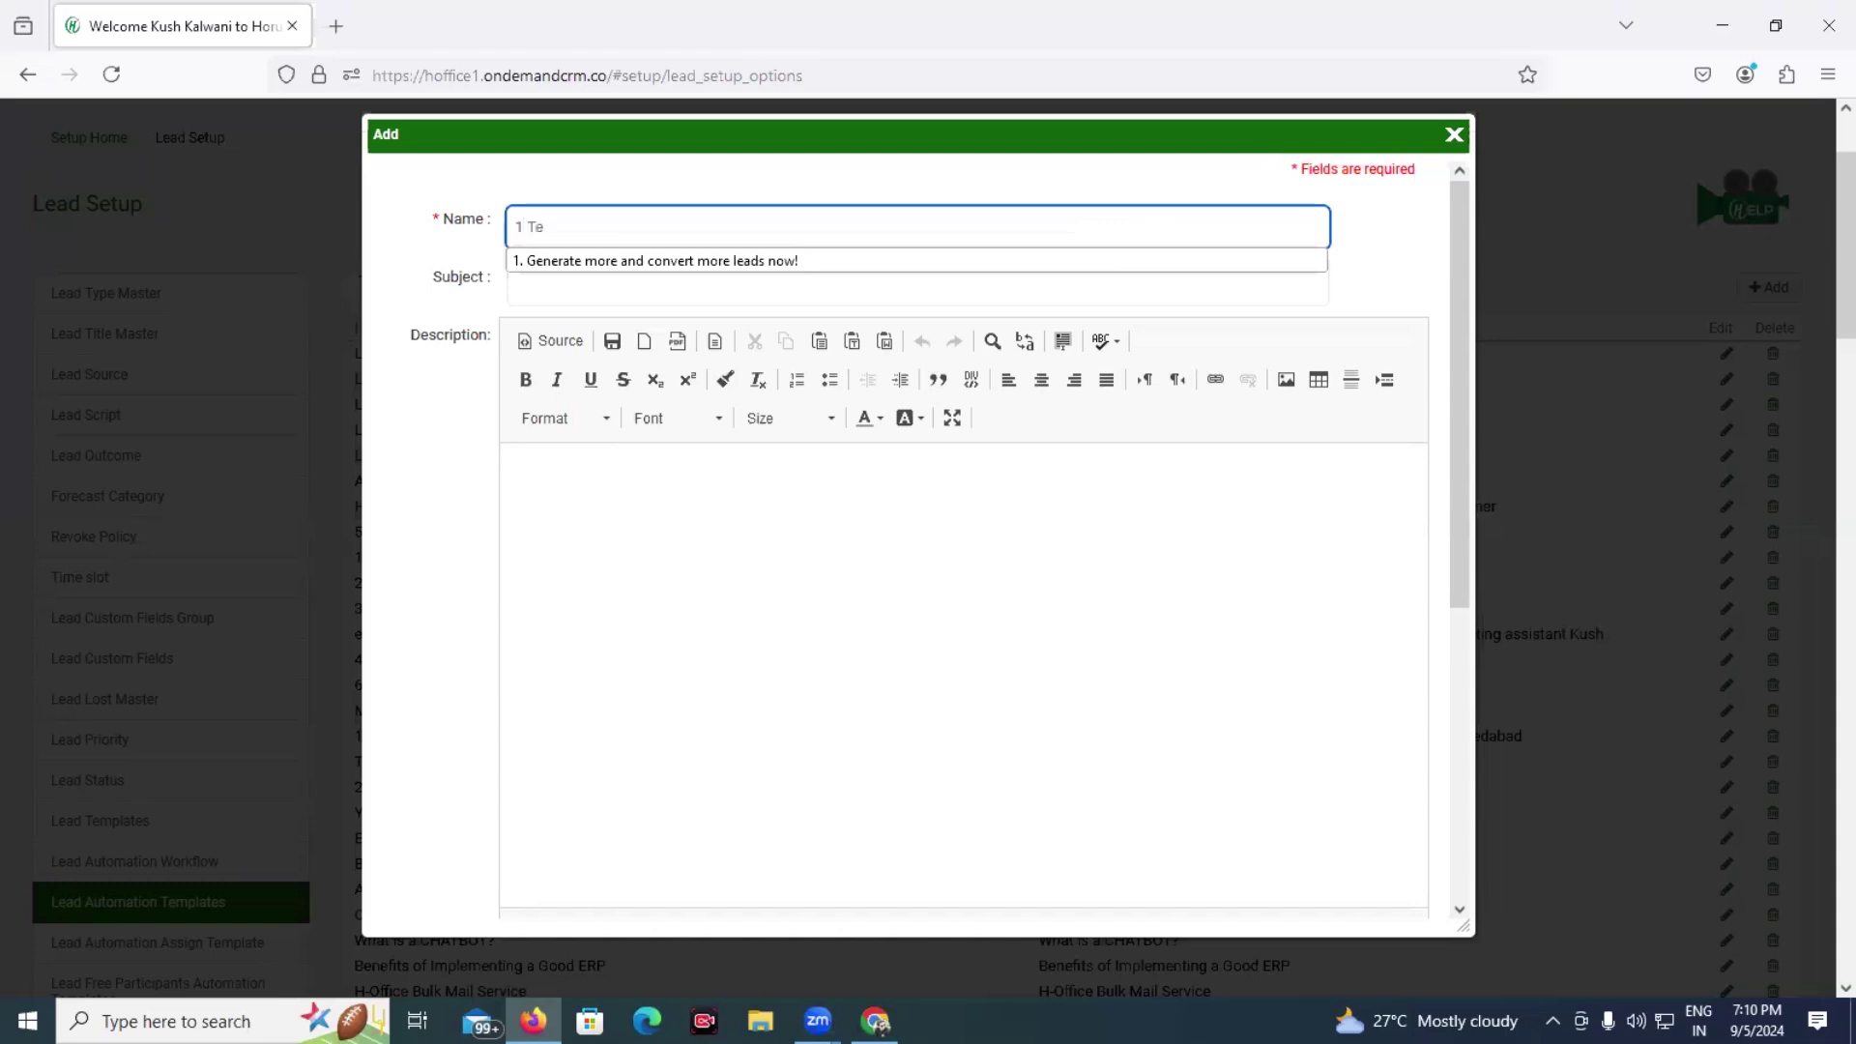
pyautogui.write('mplate 1')
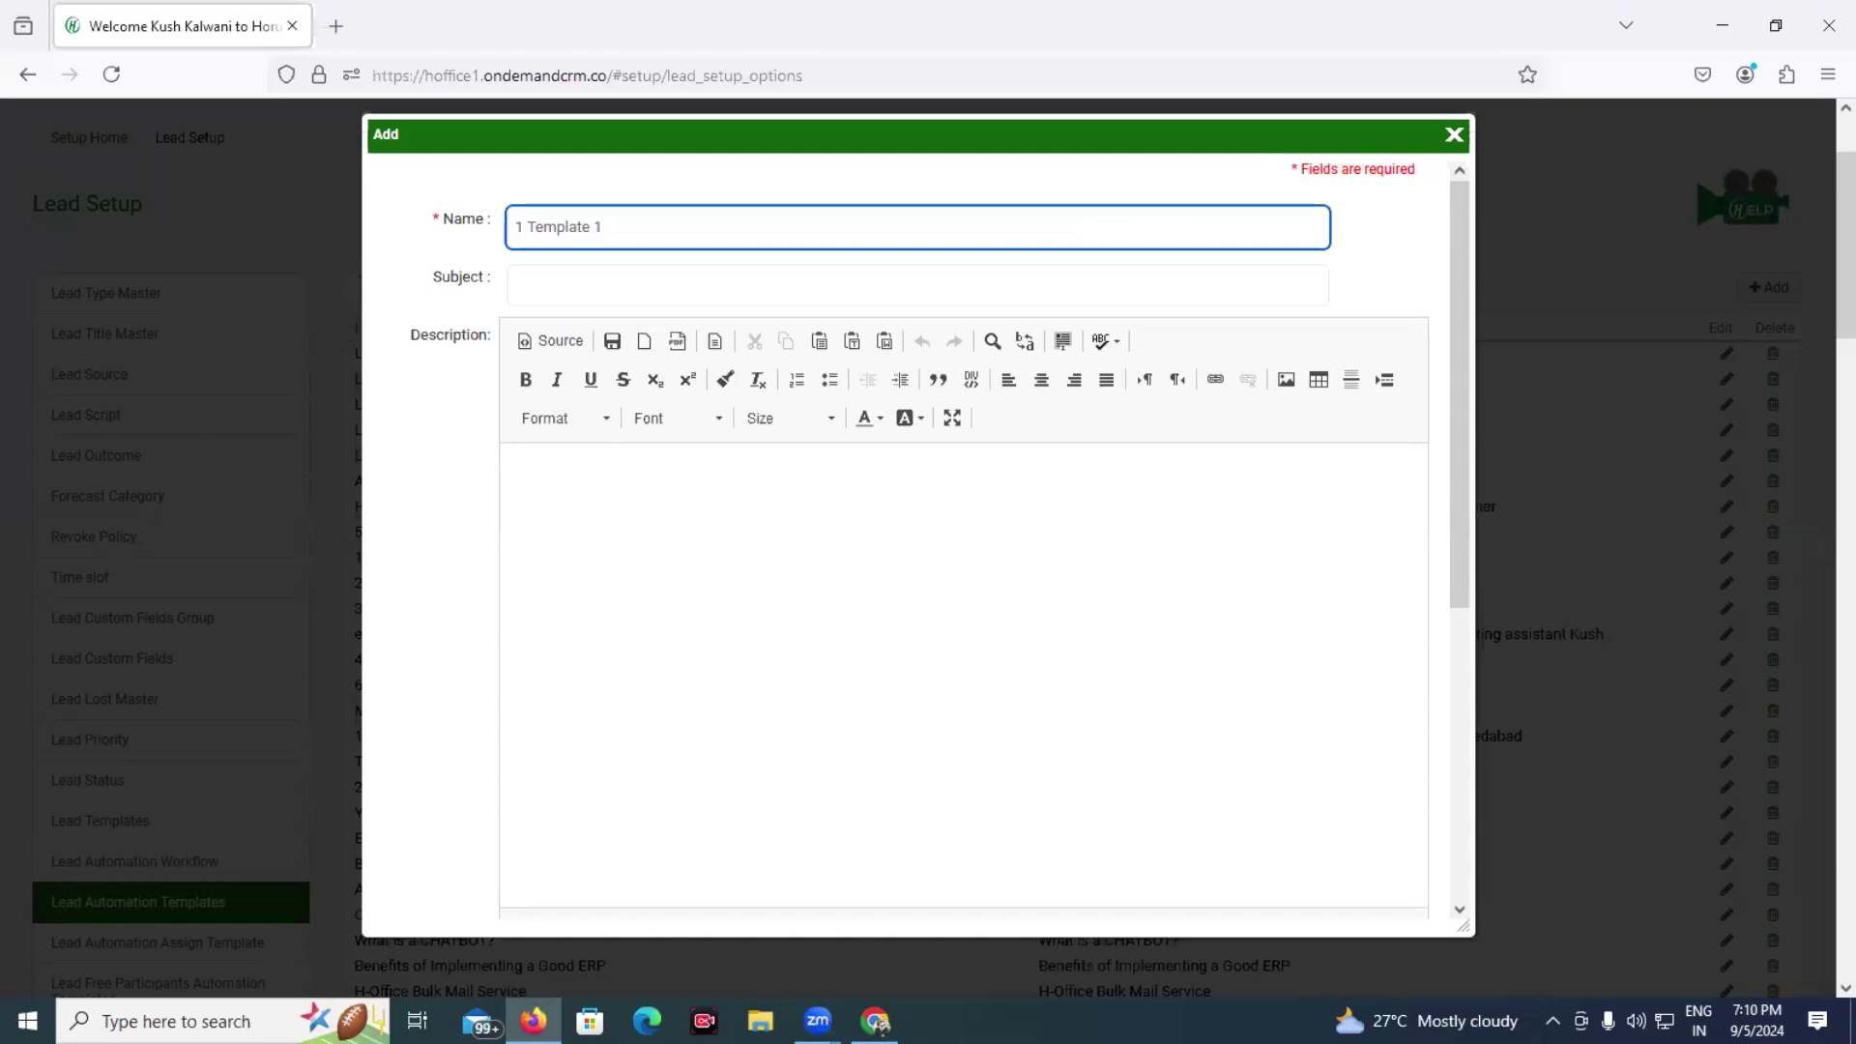
pyautogui.press('BackSpace')
pyautogui.write('- Pharma CRM Campaign')
# Step: Copy "Overcoming Common Pharma Sales Challenges with H-Office CRM" from the Pharma 7 Google Doc into the template's Subject
pyautogui.click(1095, 273)
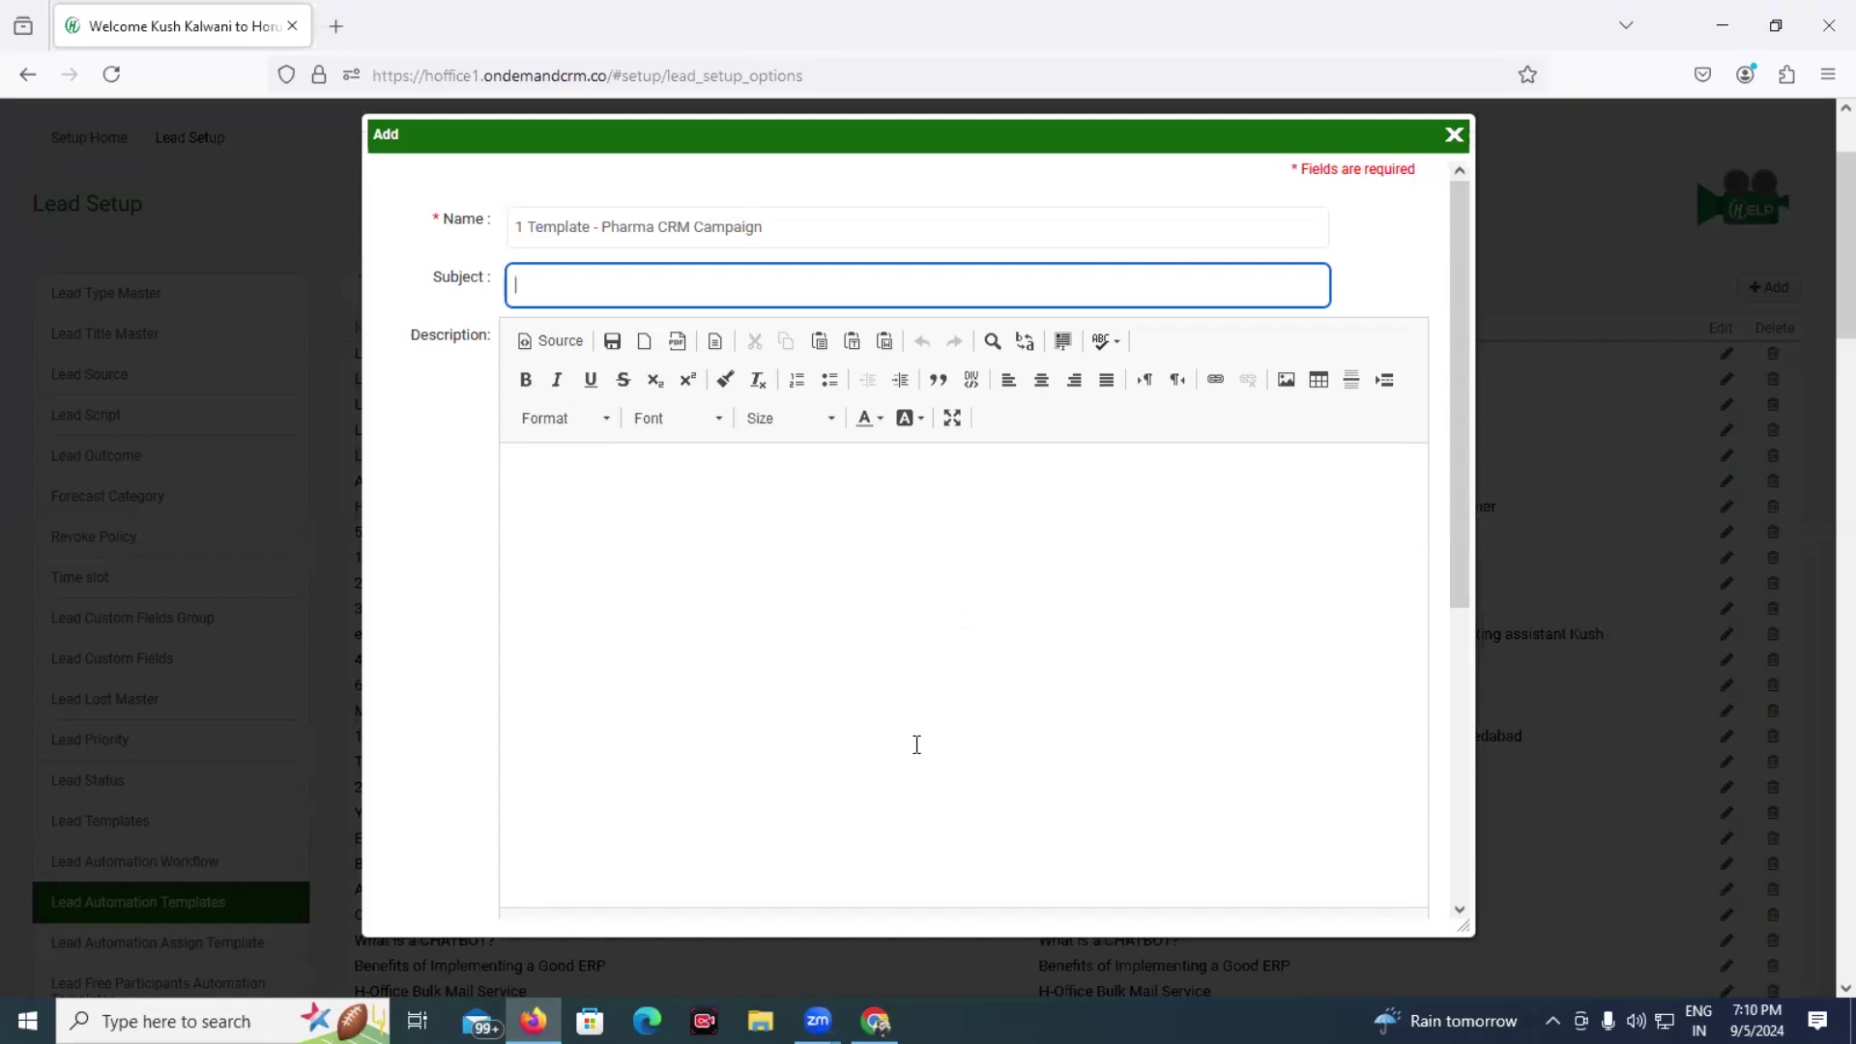
pyautogui.moveTo(875, 1021)
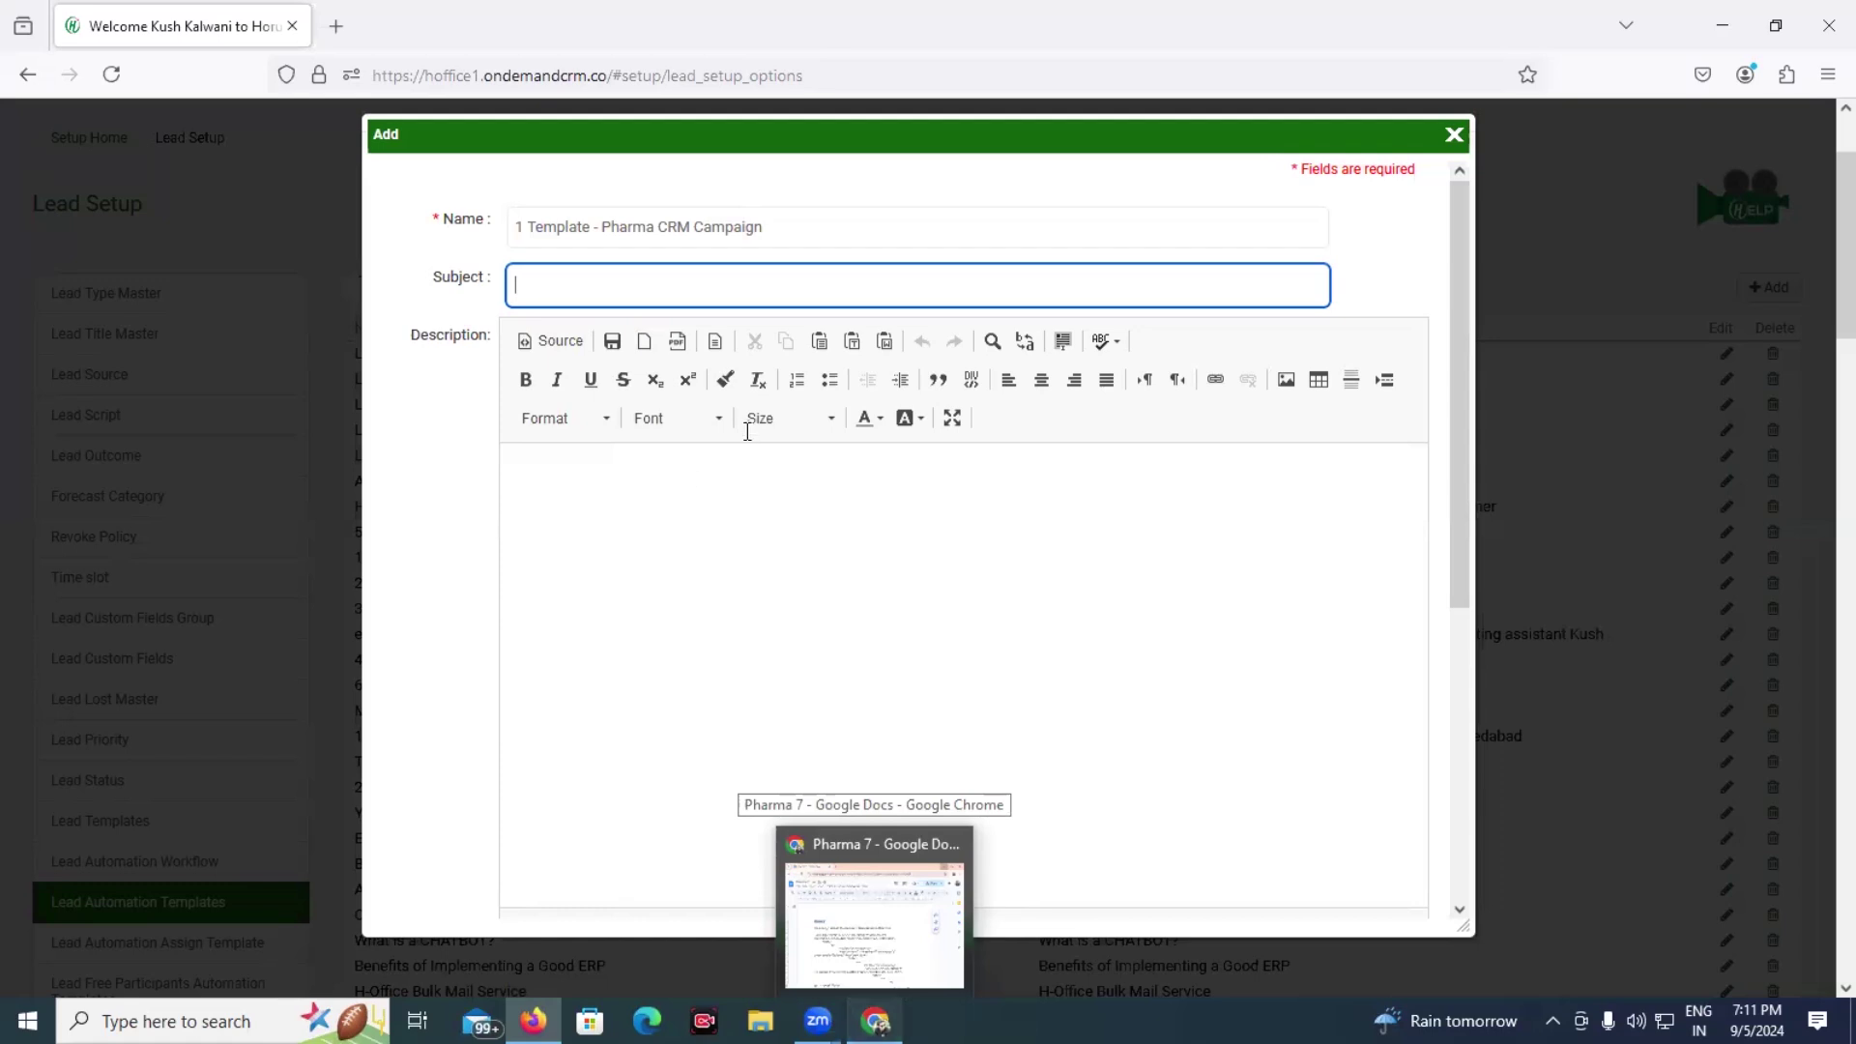
pyautogui.hotkey('alt', 'Tab')
pyautogui.moveTo(191, 414); pyautogui.dragTo(522, 432)
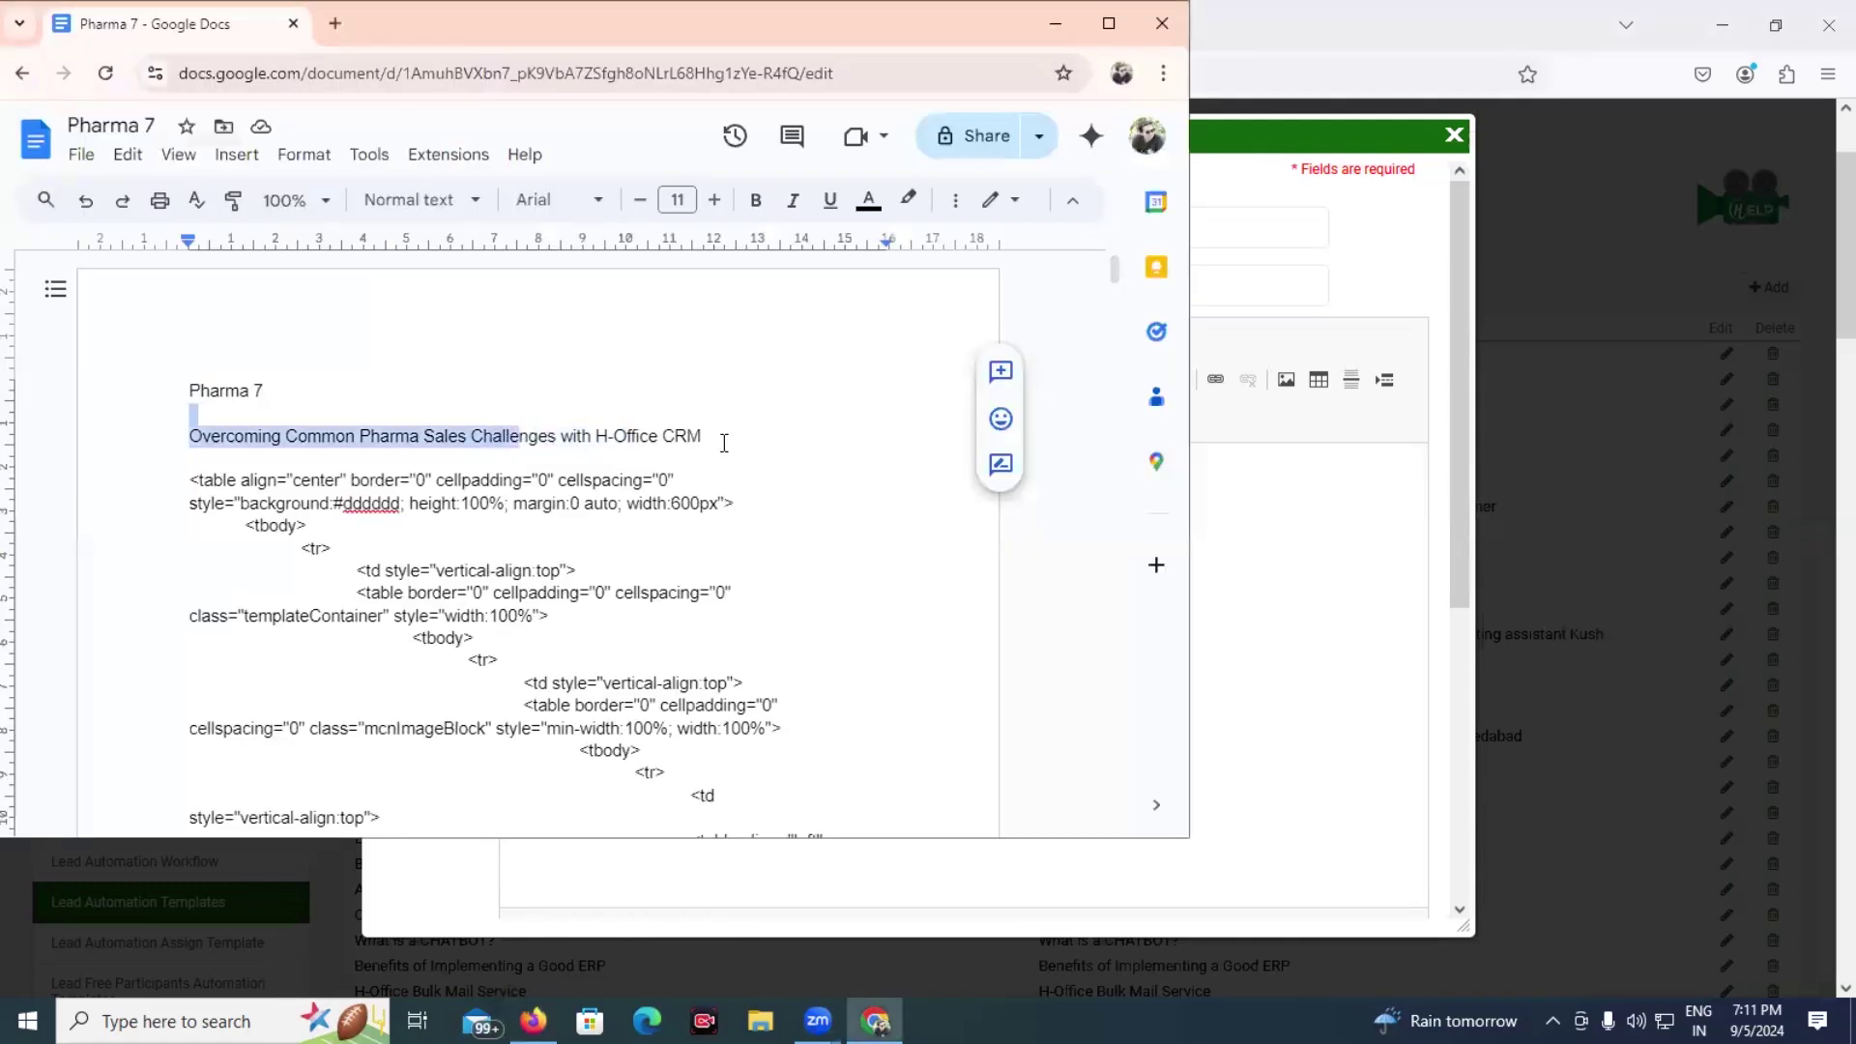
pyautogui.moveTo(722, 439); pyautogui.dragTo(149, 442)
pyautogui.hotkey('ctrl', 'c')
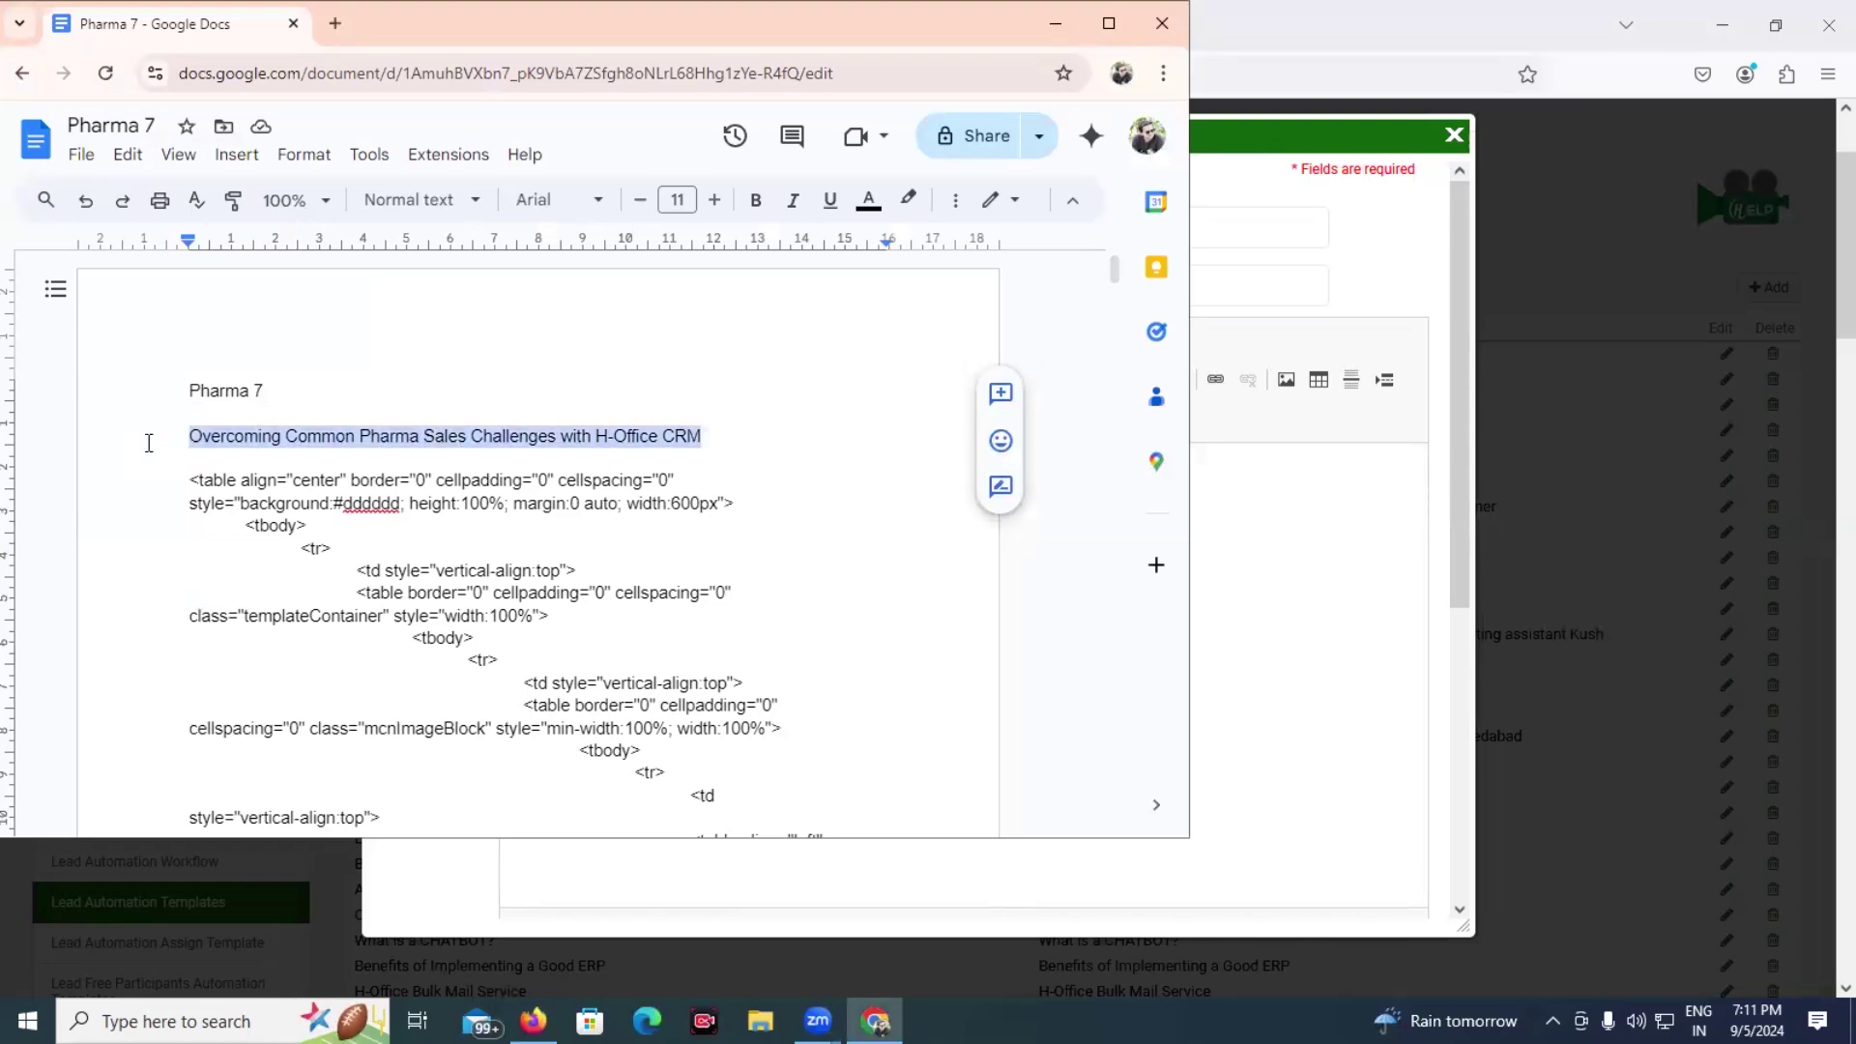
pyautogui.click(1059, 16)
pyautogui.hotkey('ctrl', 'v')
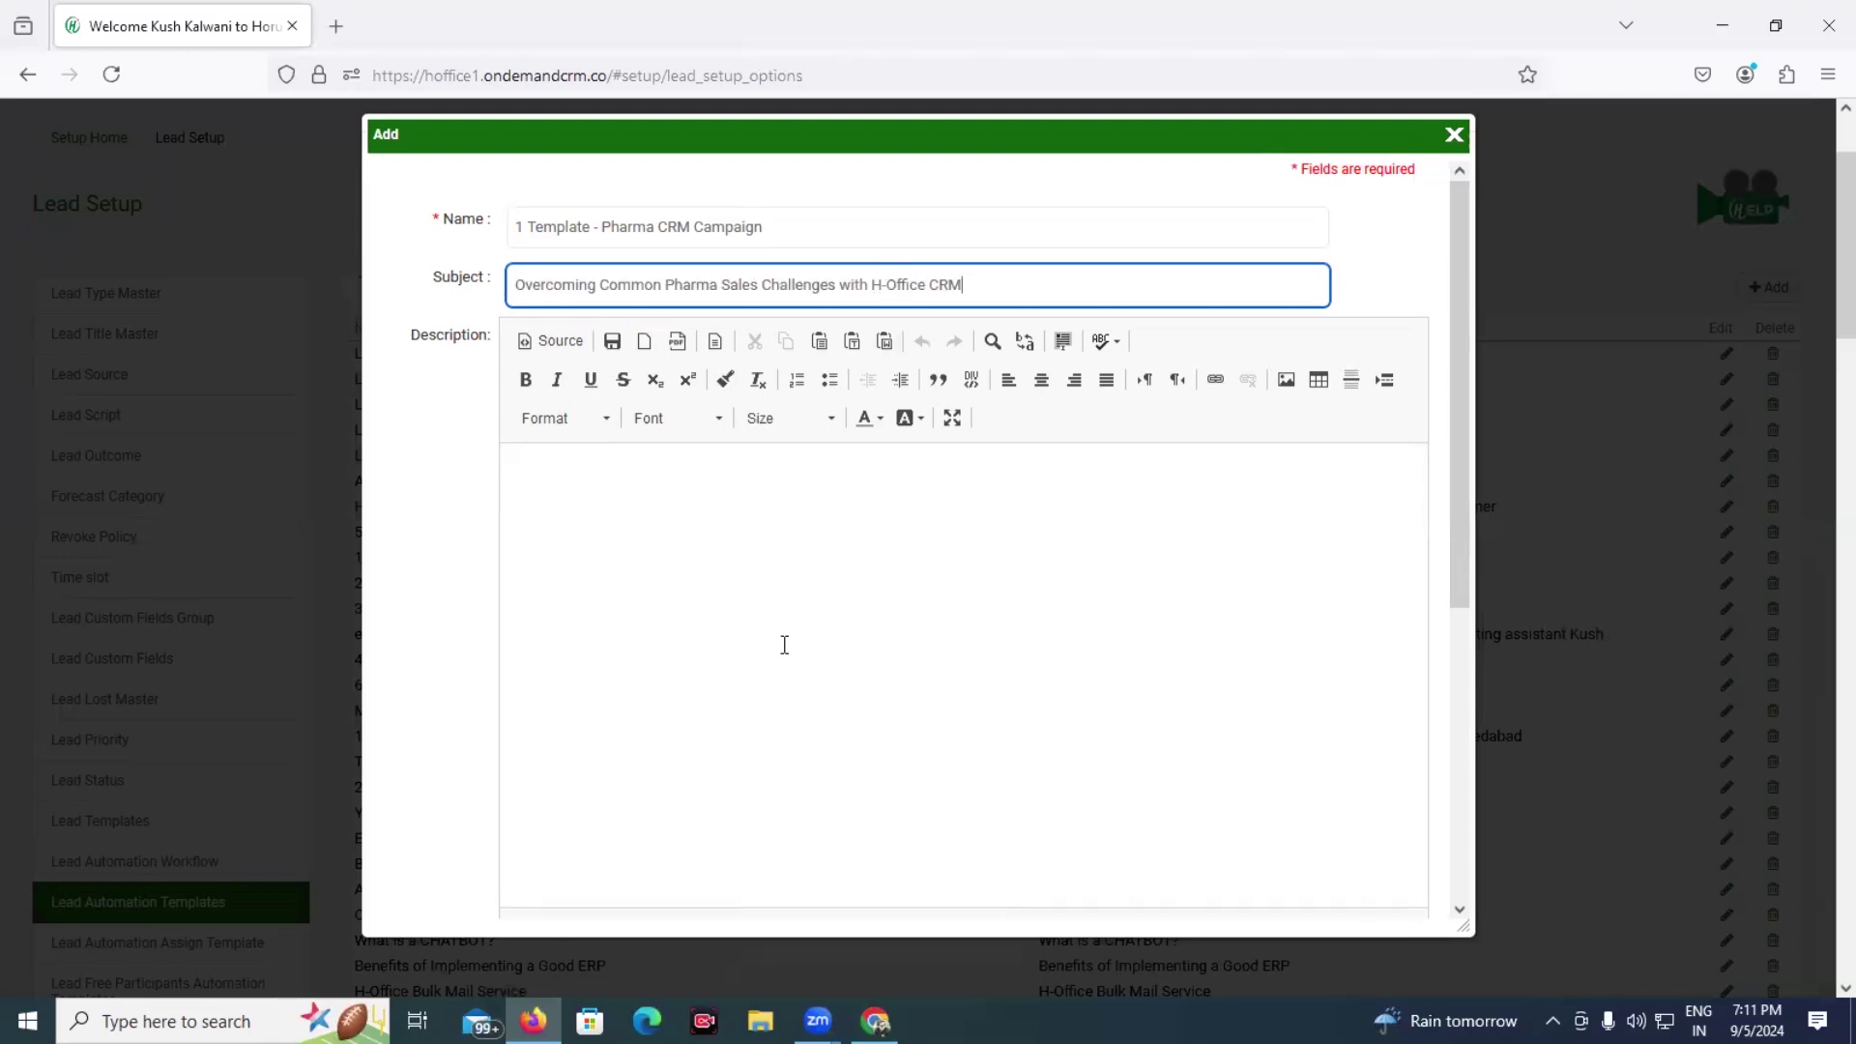
pyautogui.click(709, 574)
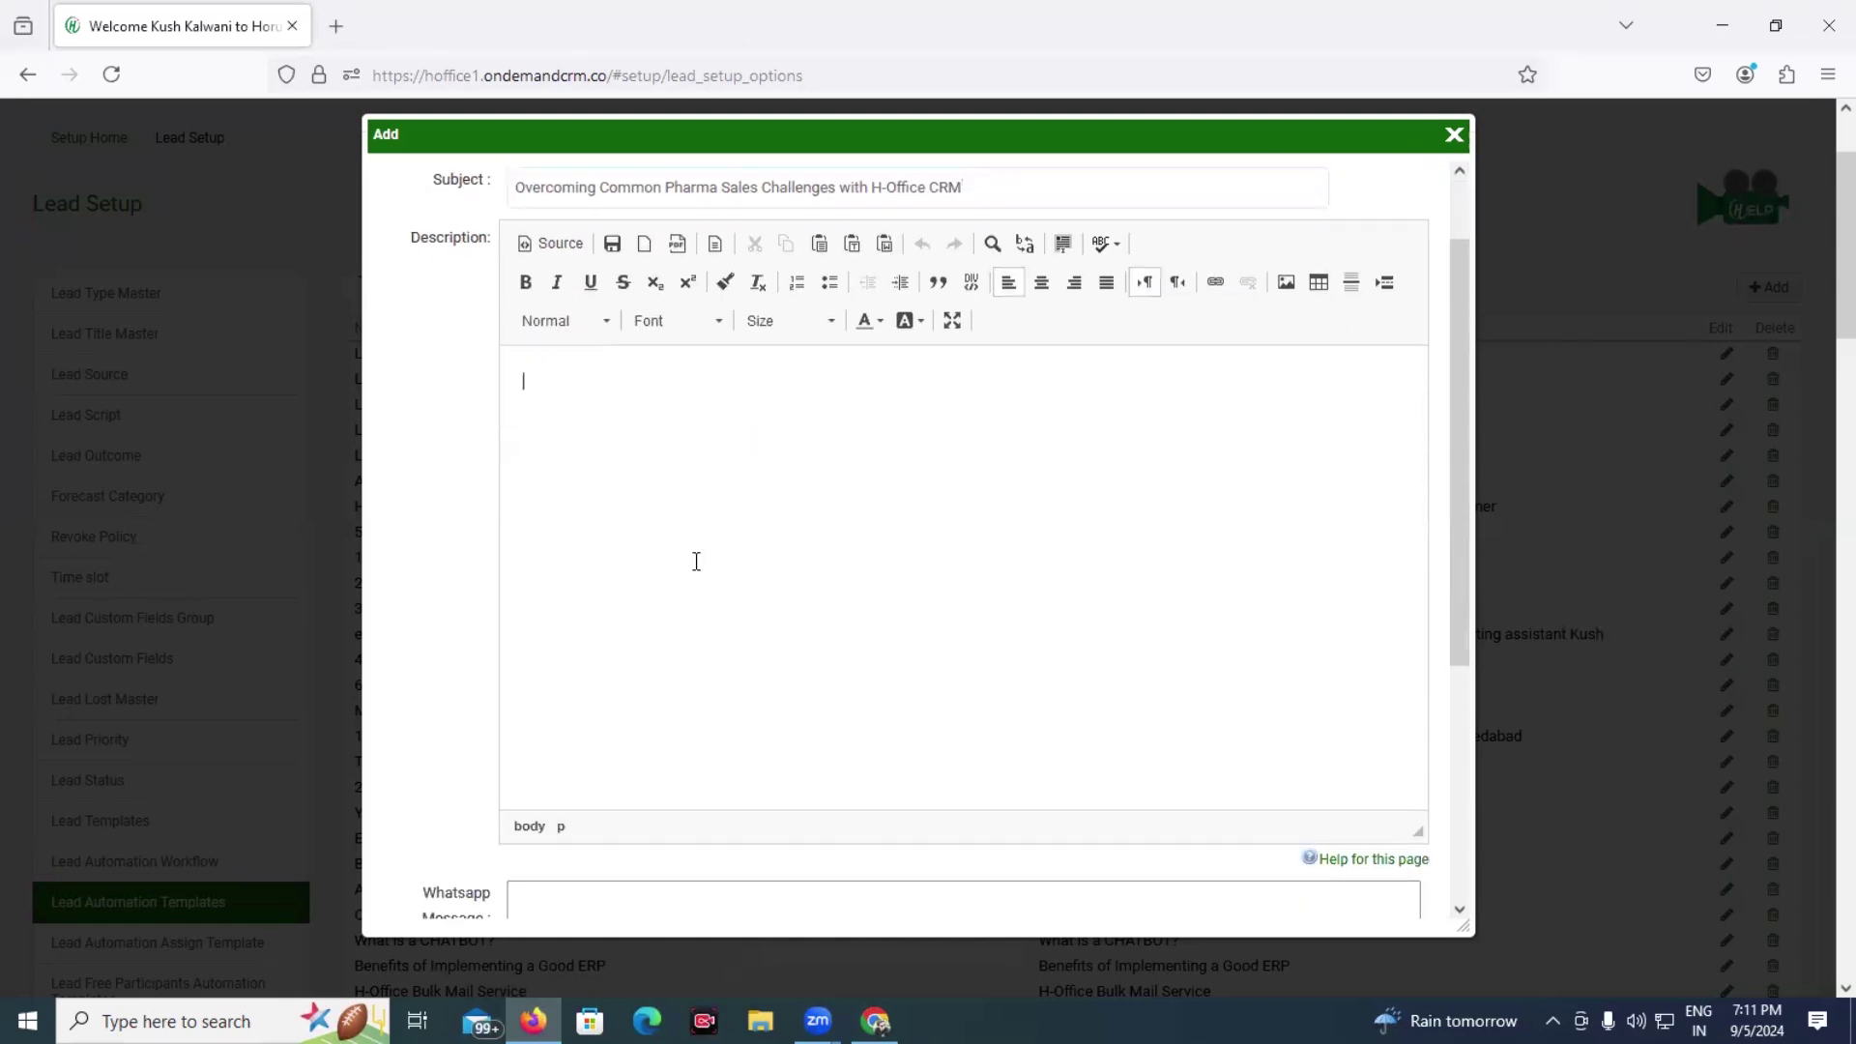
pyautogui.write('gfhd')
pyautogui.press('BackSpace')
pyautogui.press('BackSpace')
pyautogui.press('BackSpace')
pyautogui.press('BackSpace')
# Step: Move the HTML code from the Pharma 7 Google Doc into the description's source and return to the formatted view
pyautogui.click(548, 242)
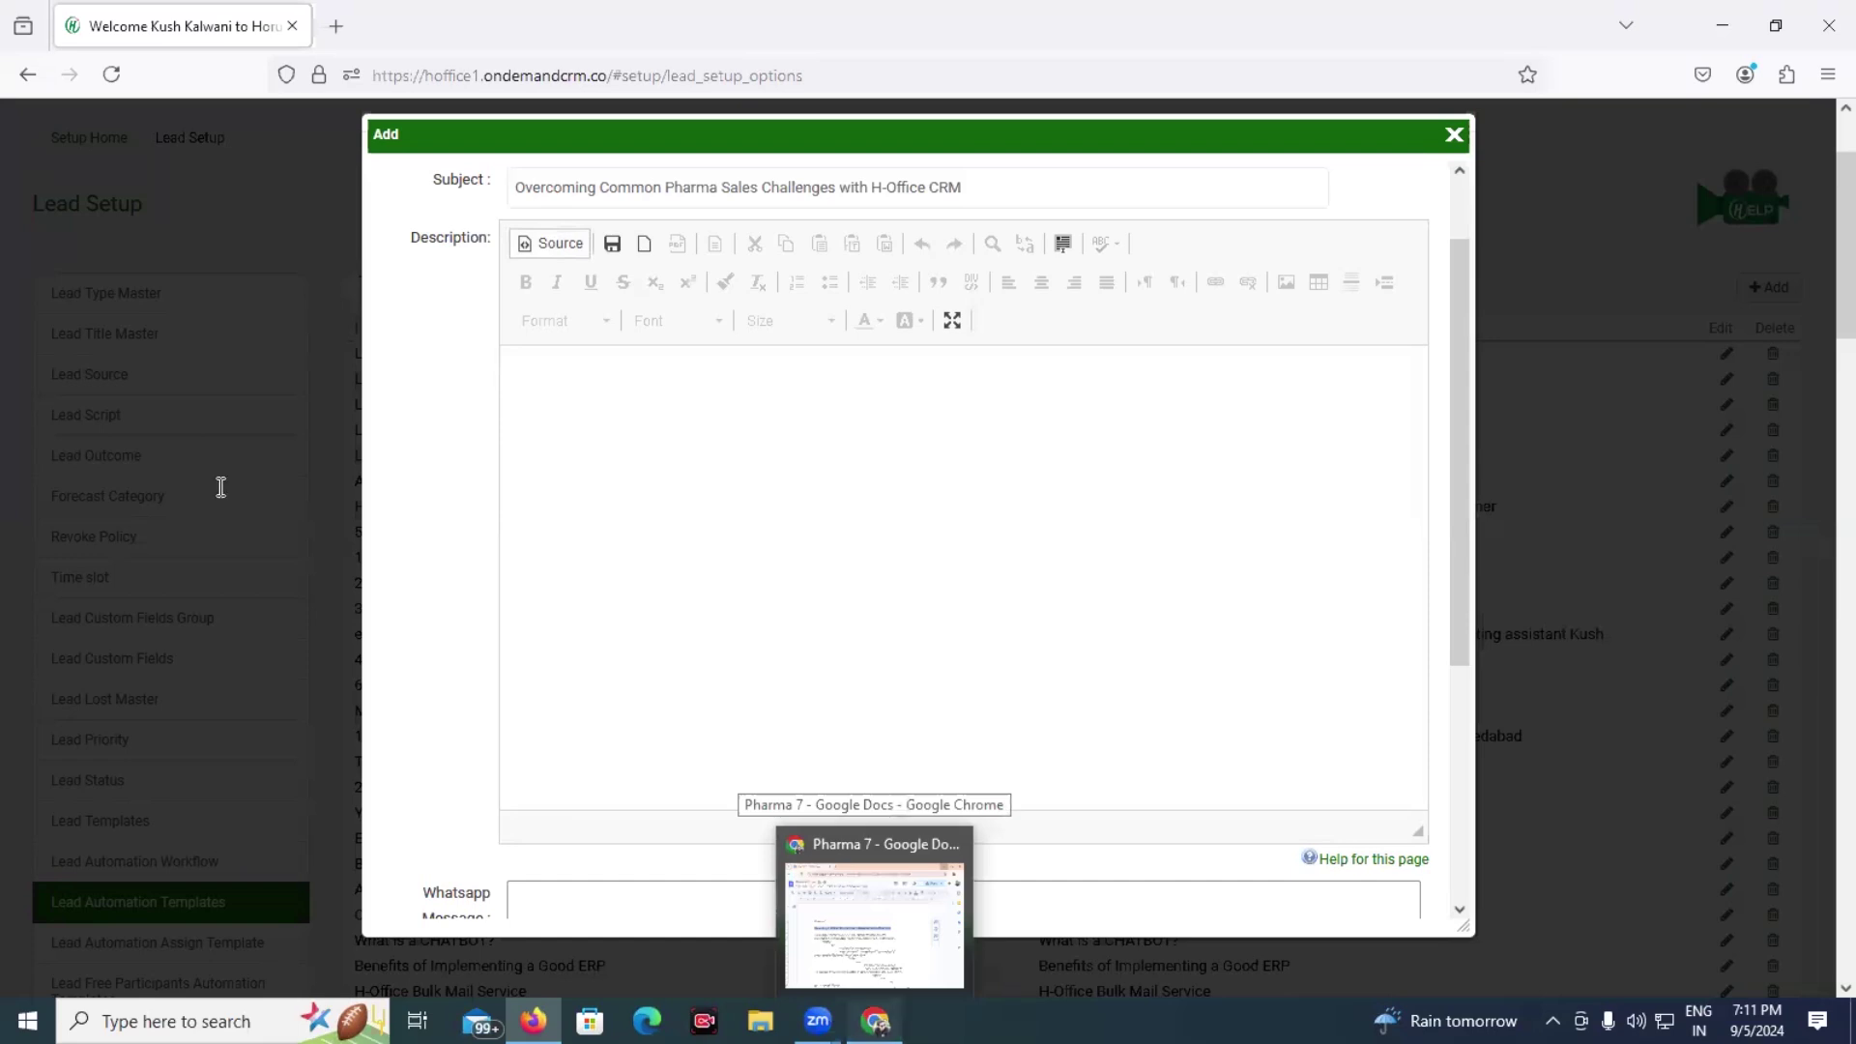
pyautogui.hotkey('alt', 'Tab')
pyautogui.moveTo(190, 477); pyautogui.dragTo(387, 736)
pyautogui.press('BackSpace')
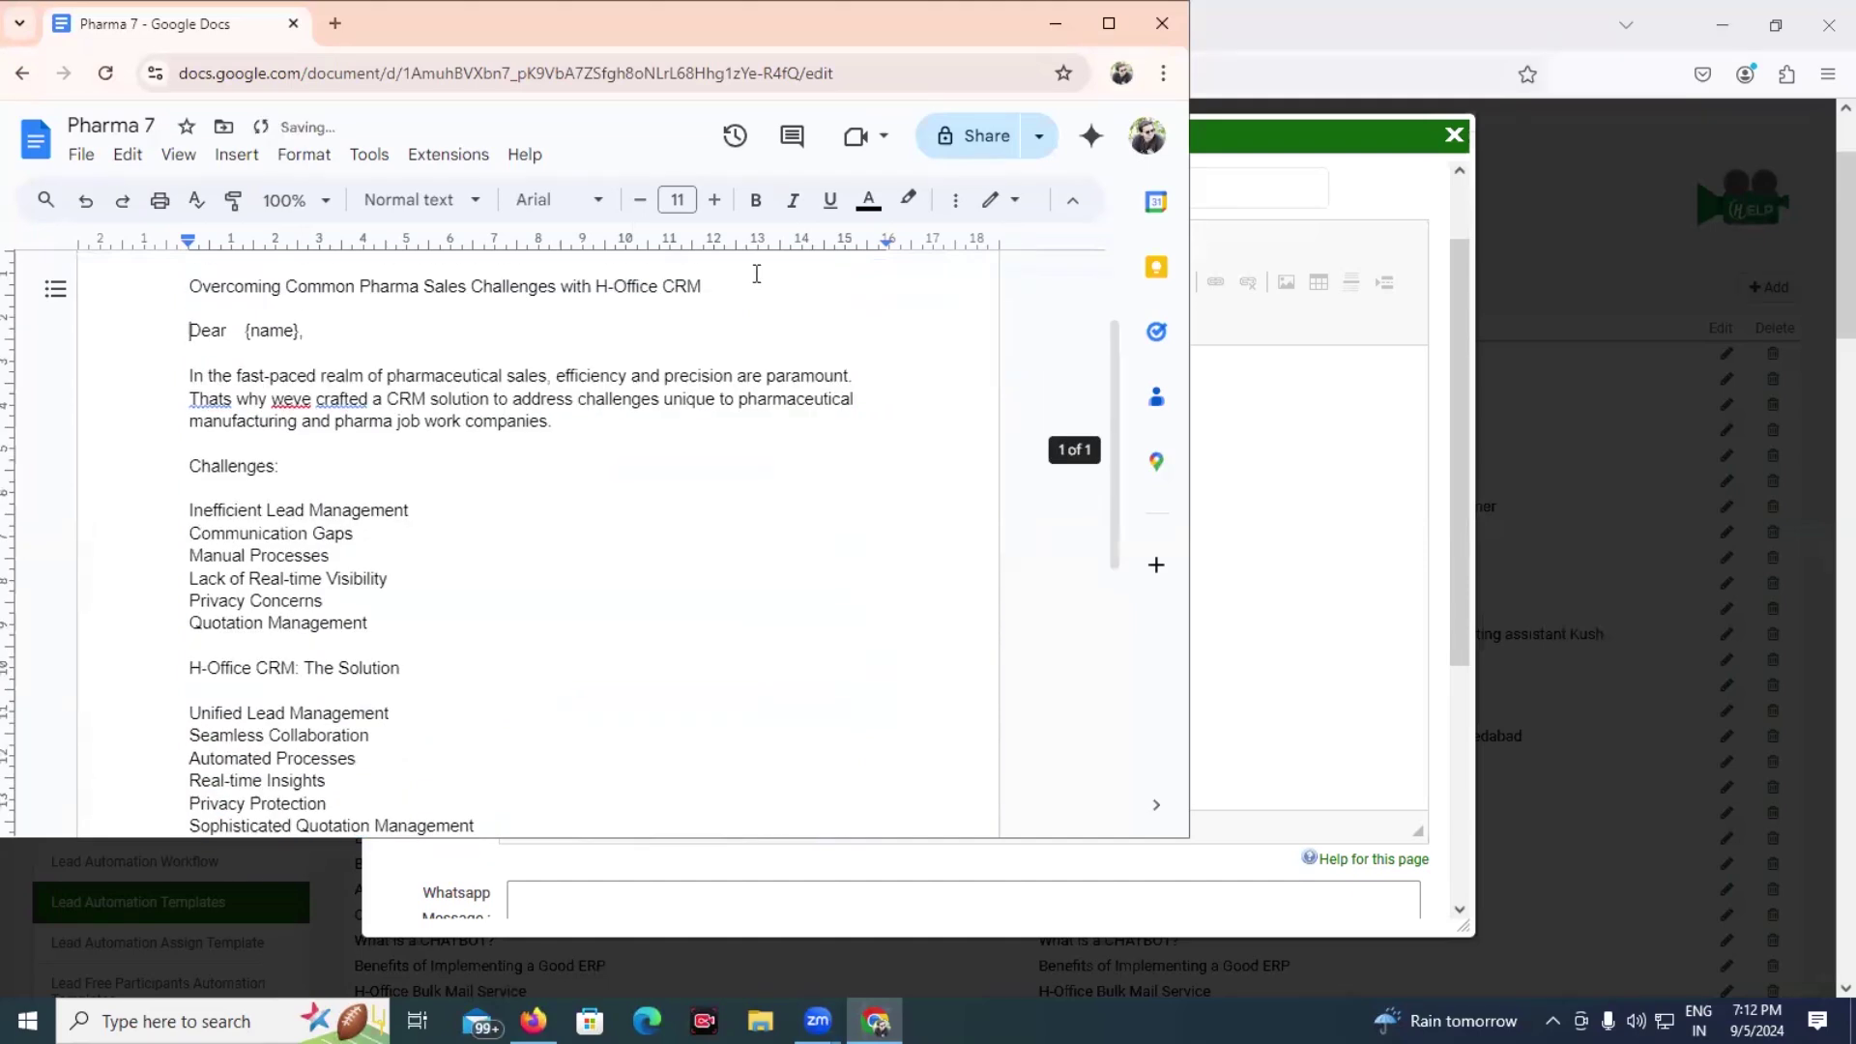
pyautogui.click(1042, 19)
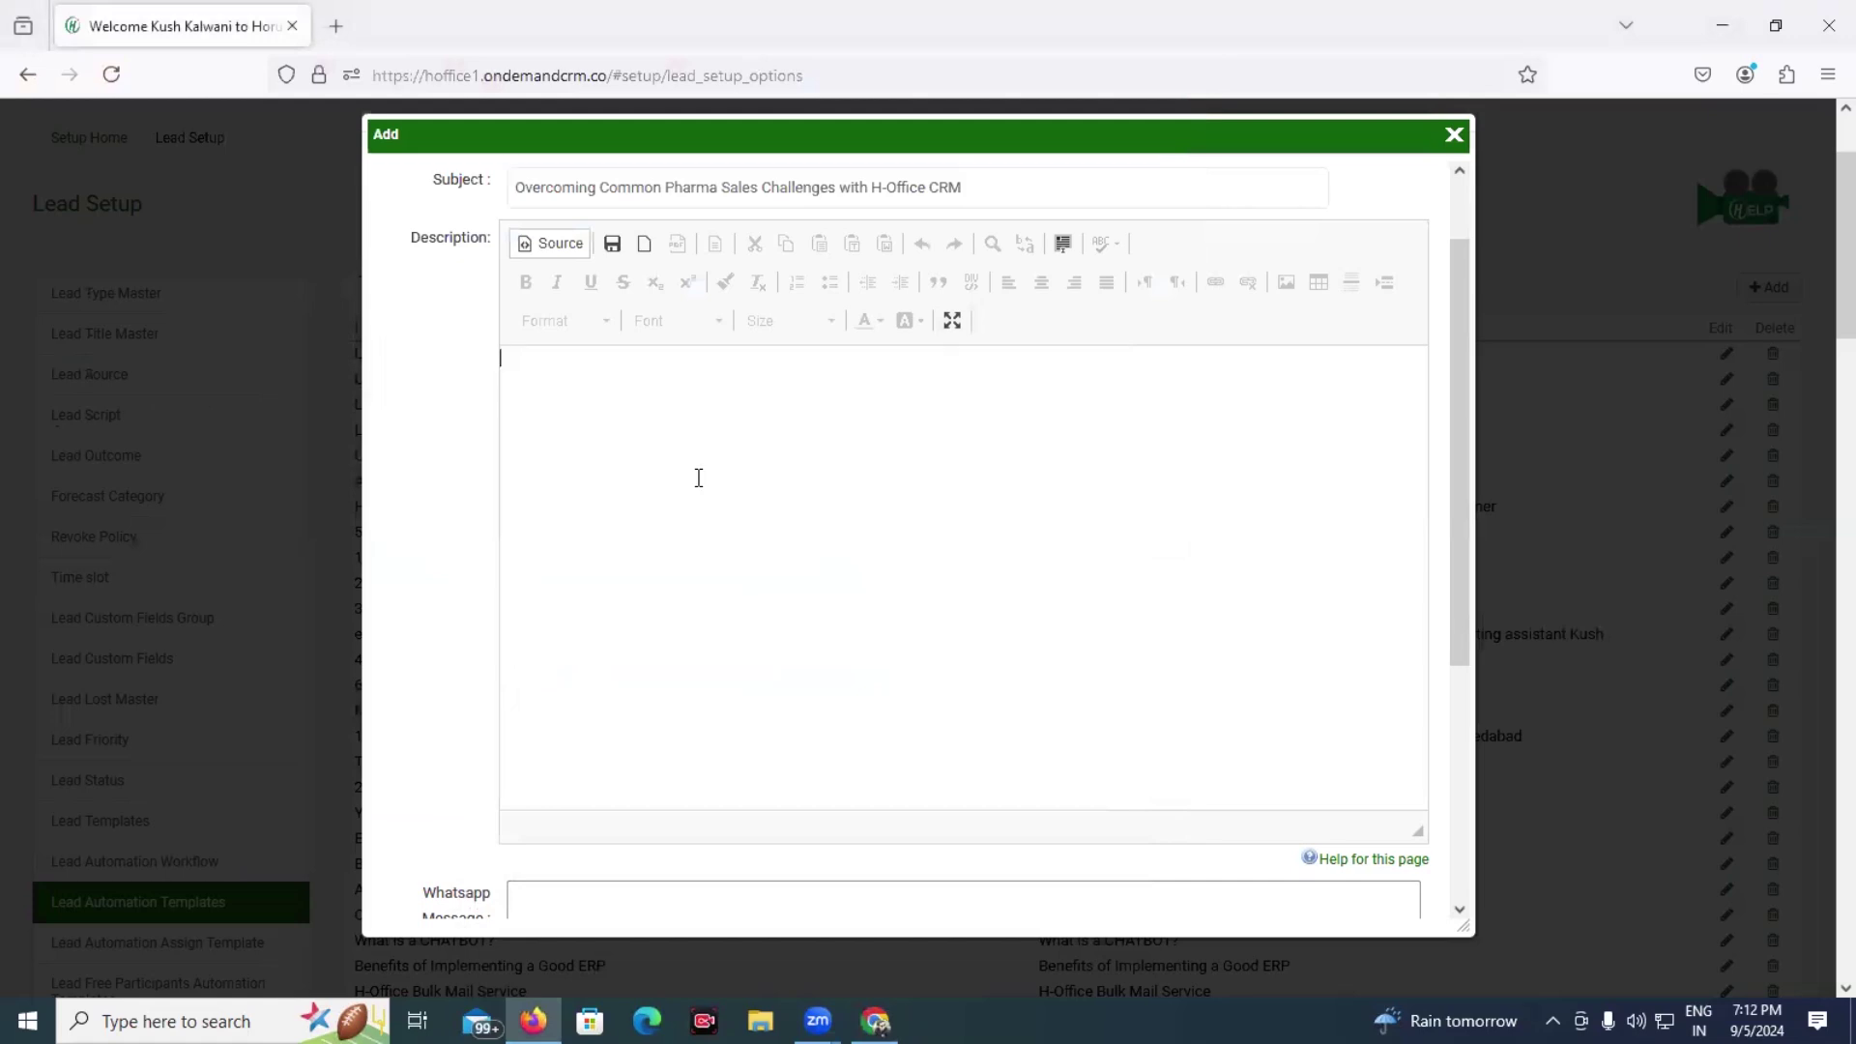
pyautogui.hotkey('ctrl', 'v')
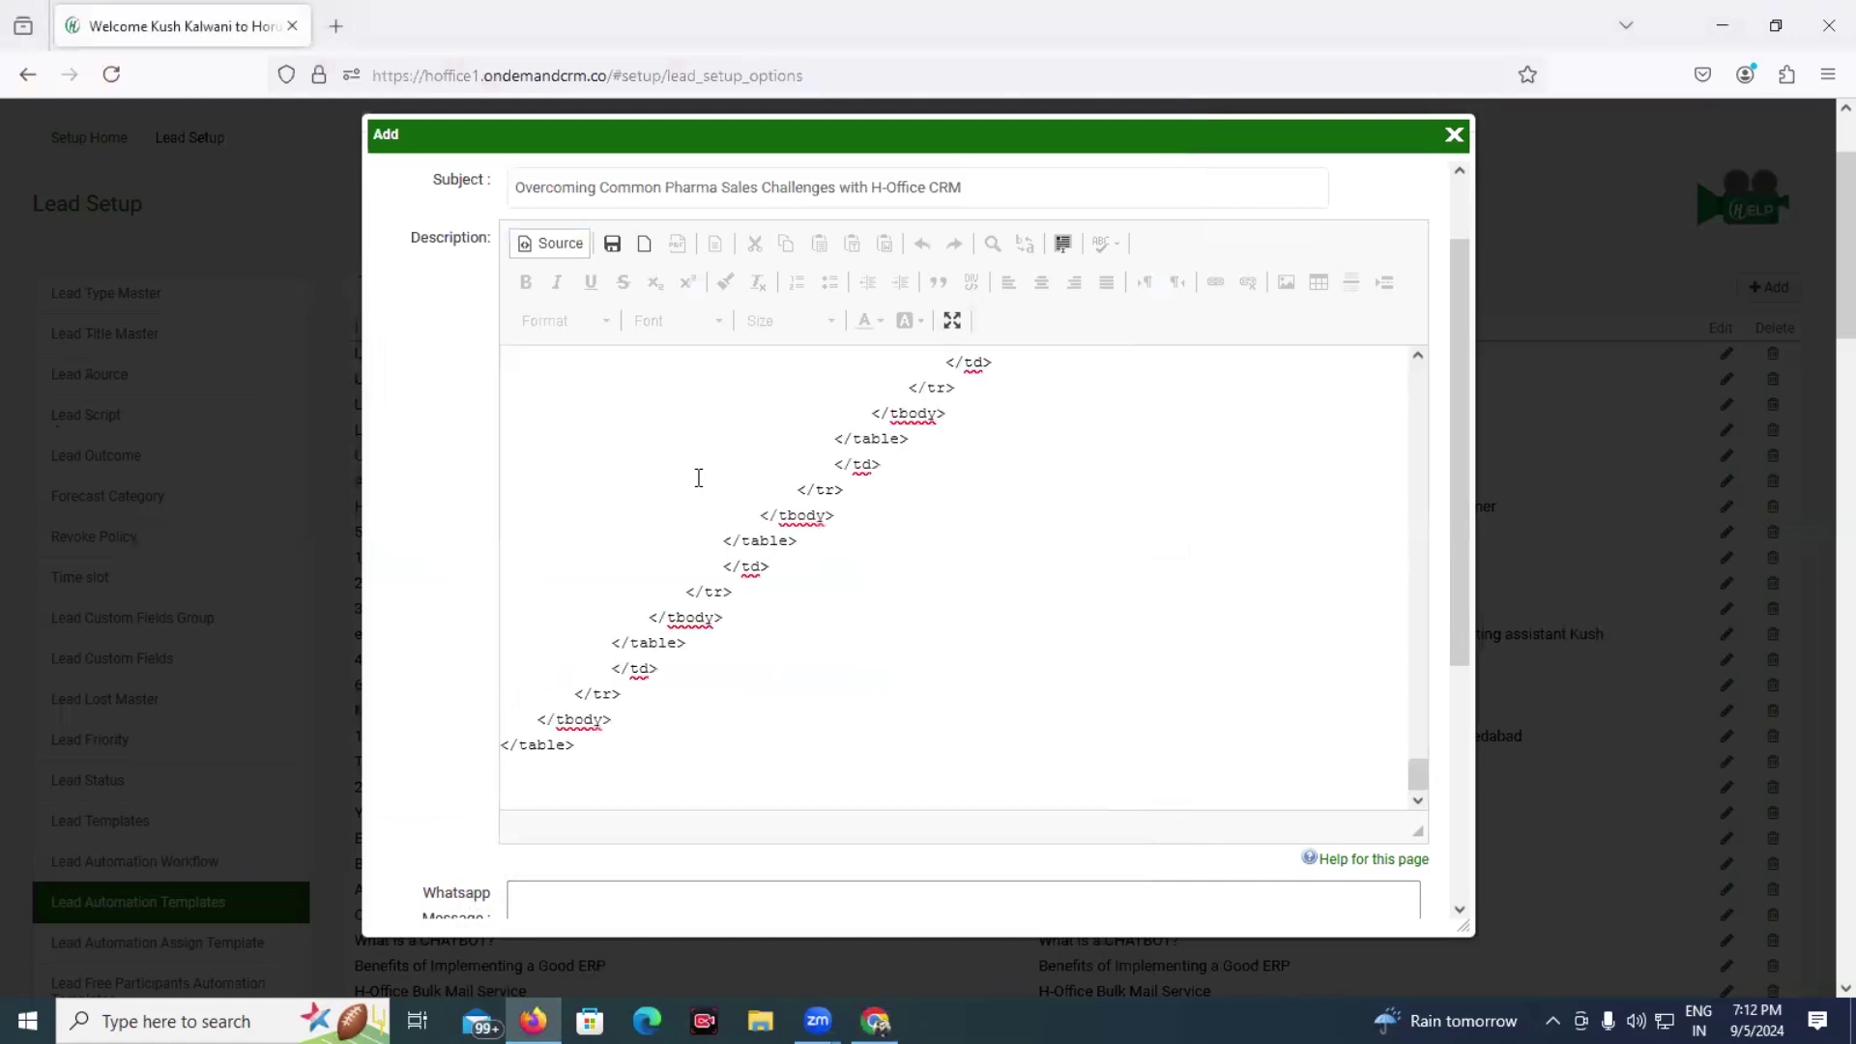
pyautogui.click(539, 245)
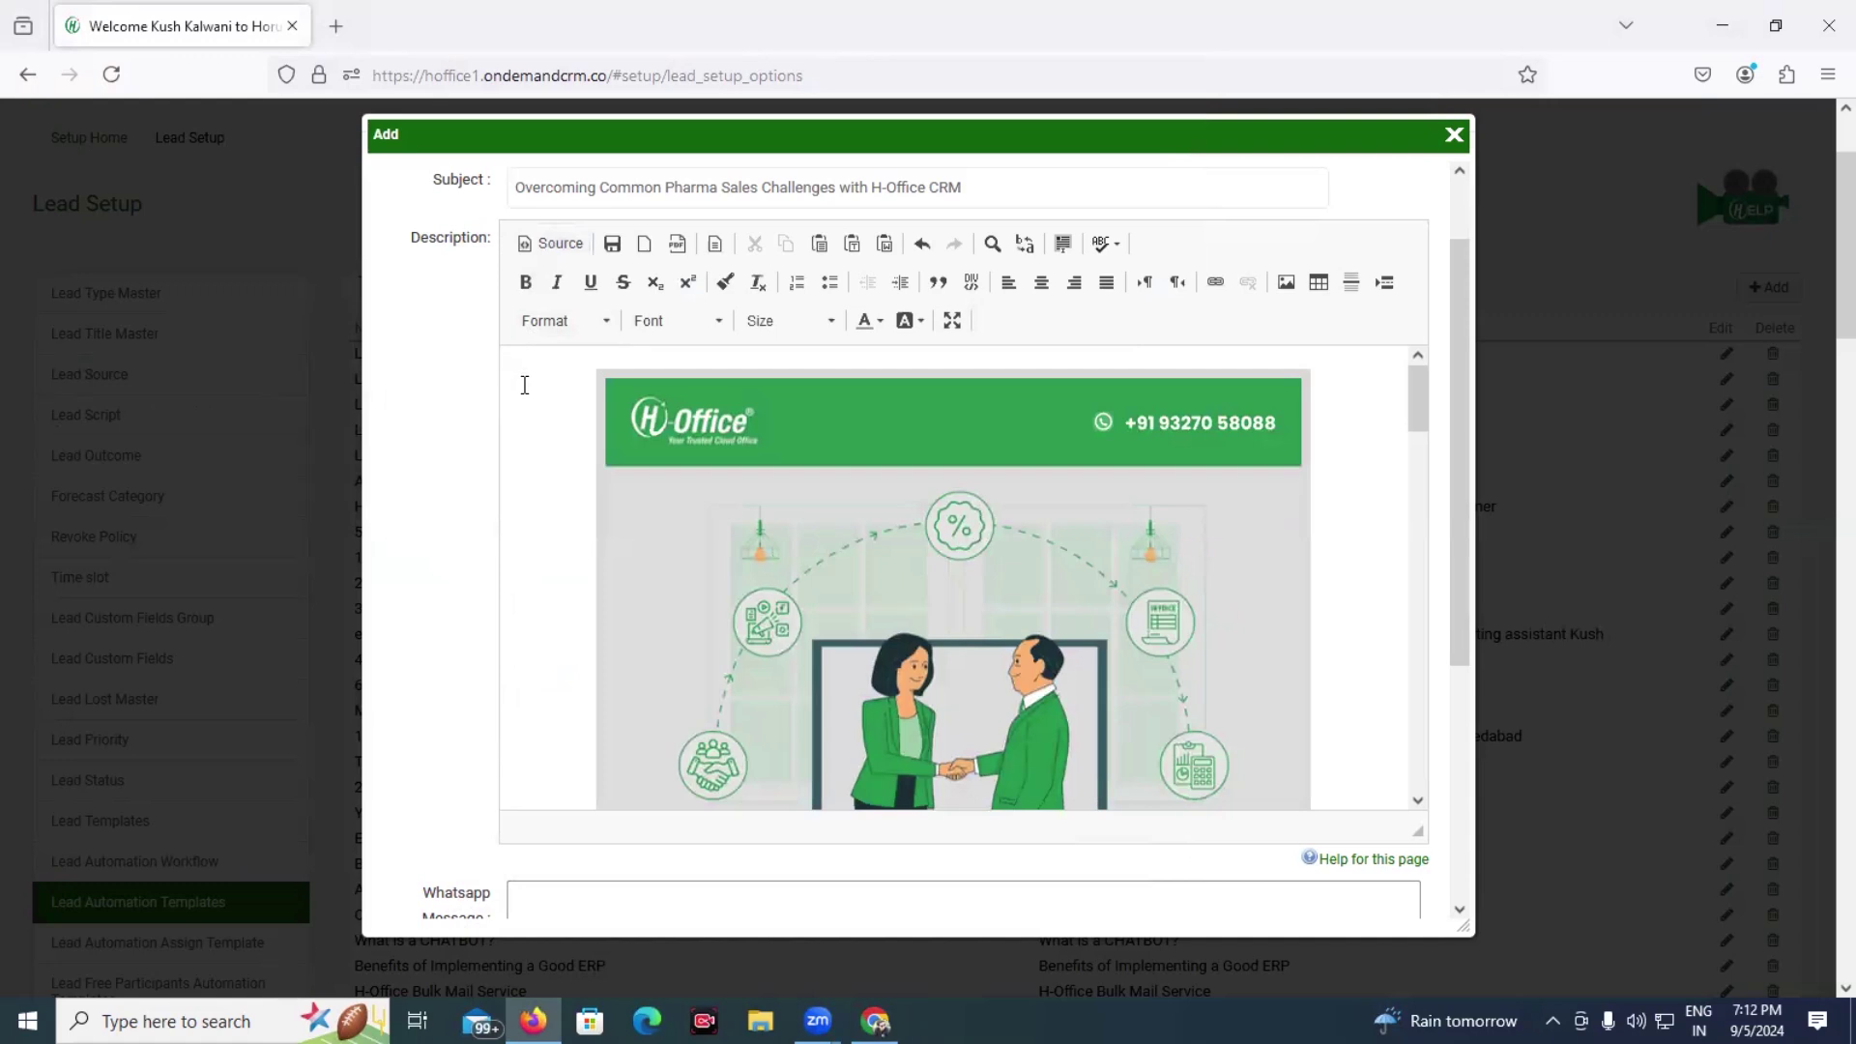
# Step: Review the formatted email in the description from header to footer, along with the WhatsApp, status and send options below it
pyautogui.scroll(-3, 525, 385)
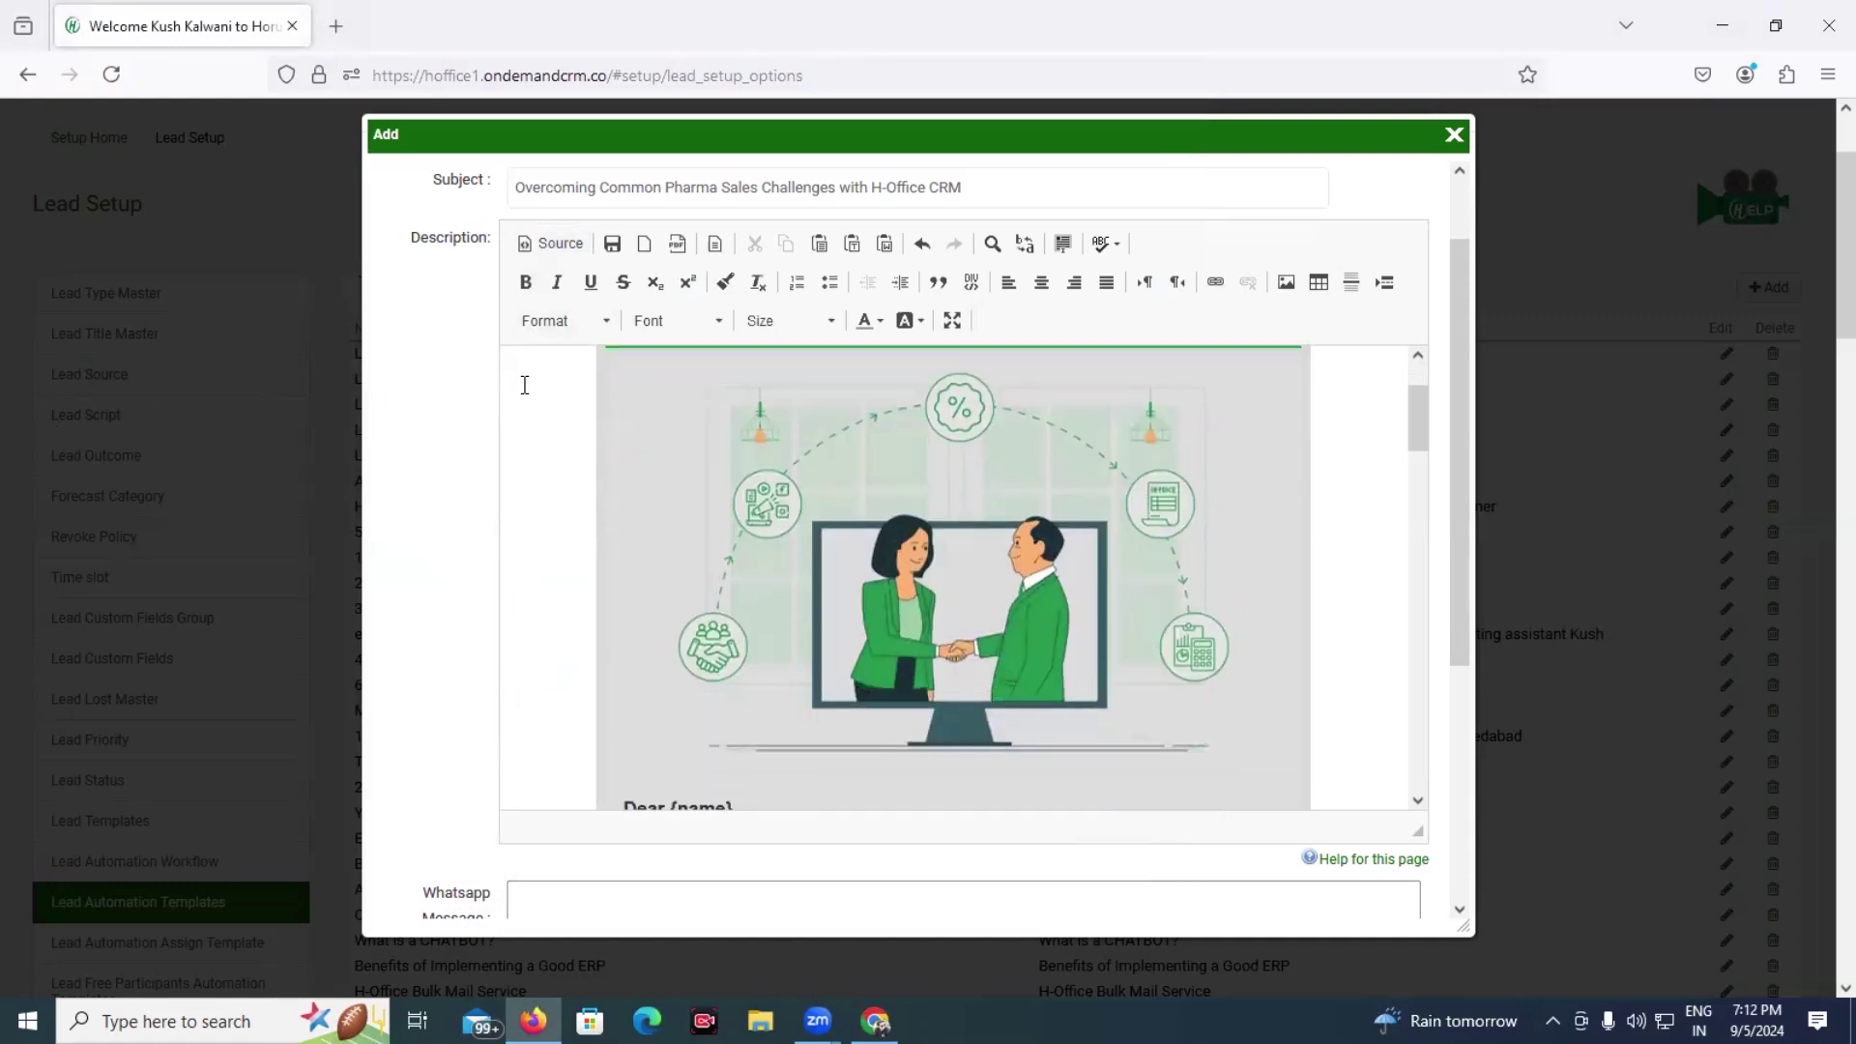
pyautogui.scroll(-3, 525, 385)
pyautogui.scroll(-3, 525, 385)
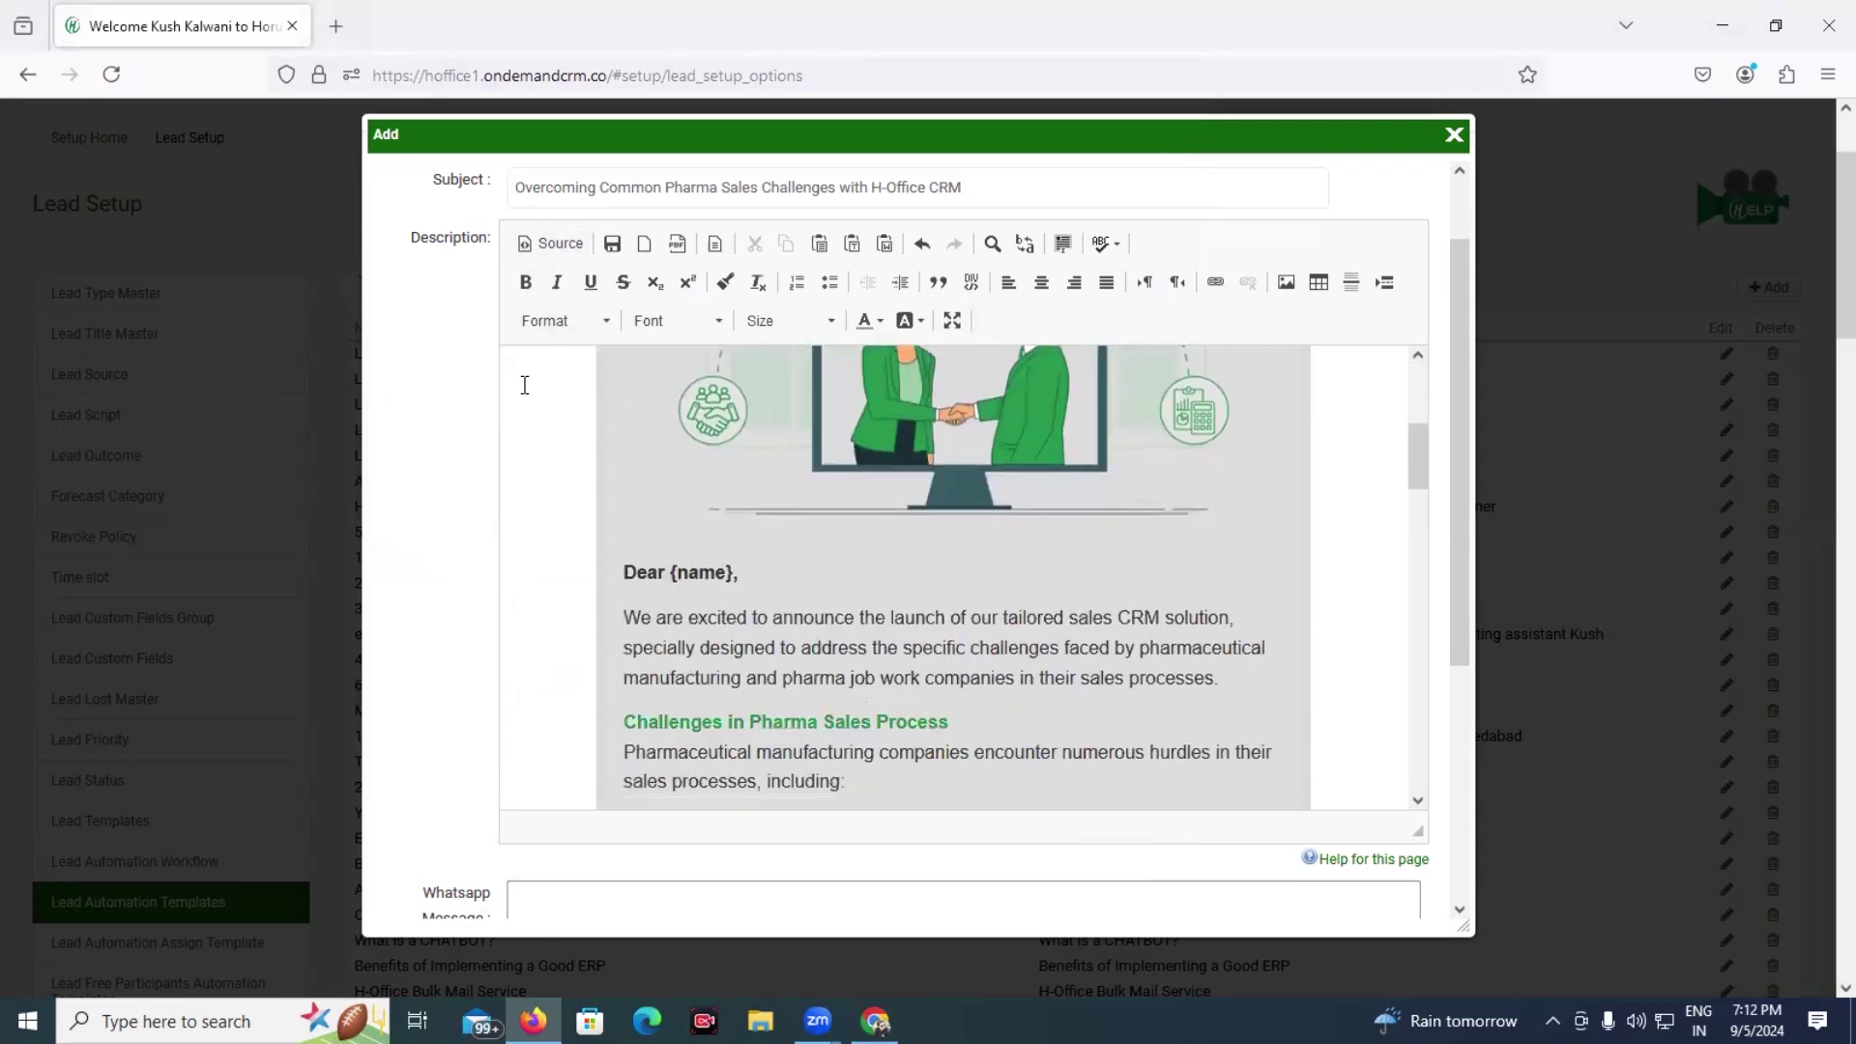
pyautogui.scroll(-18, 525, 384)
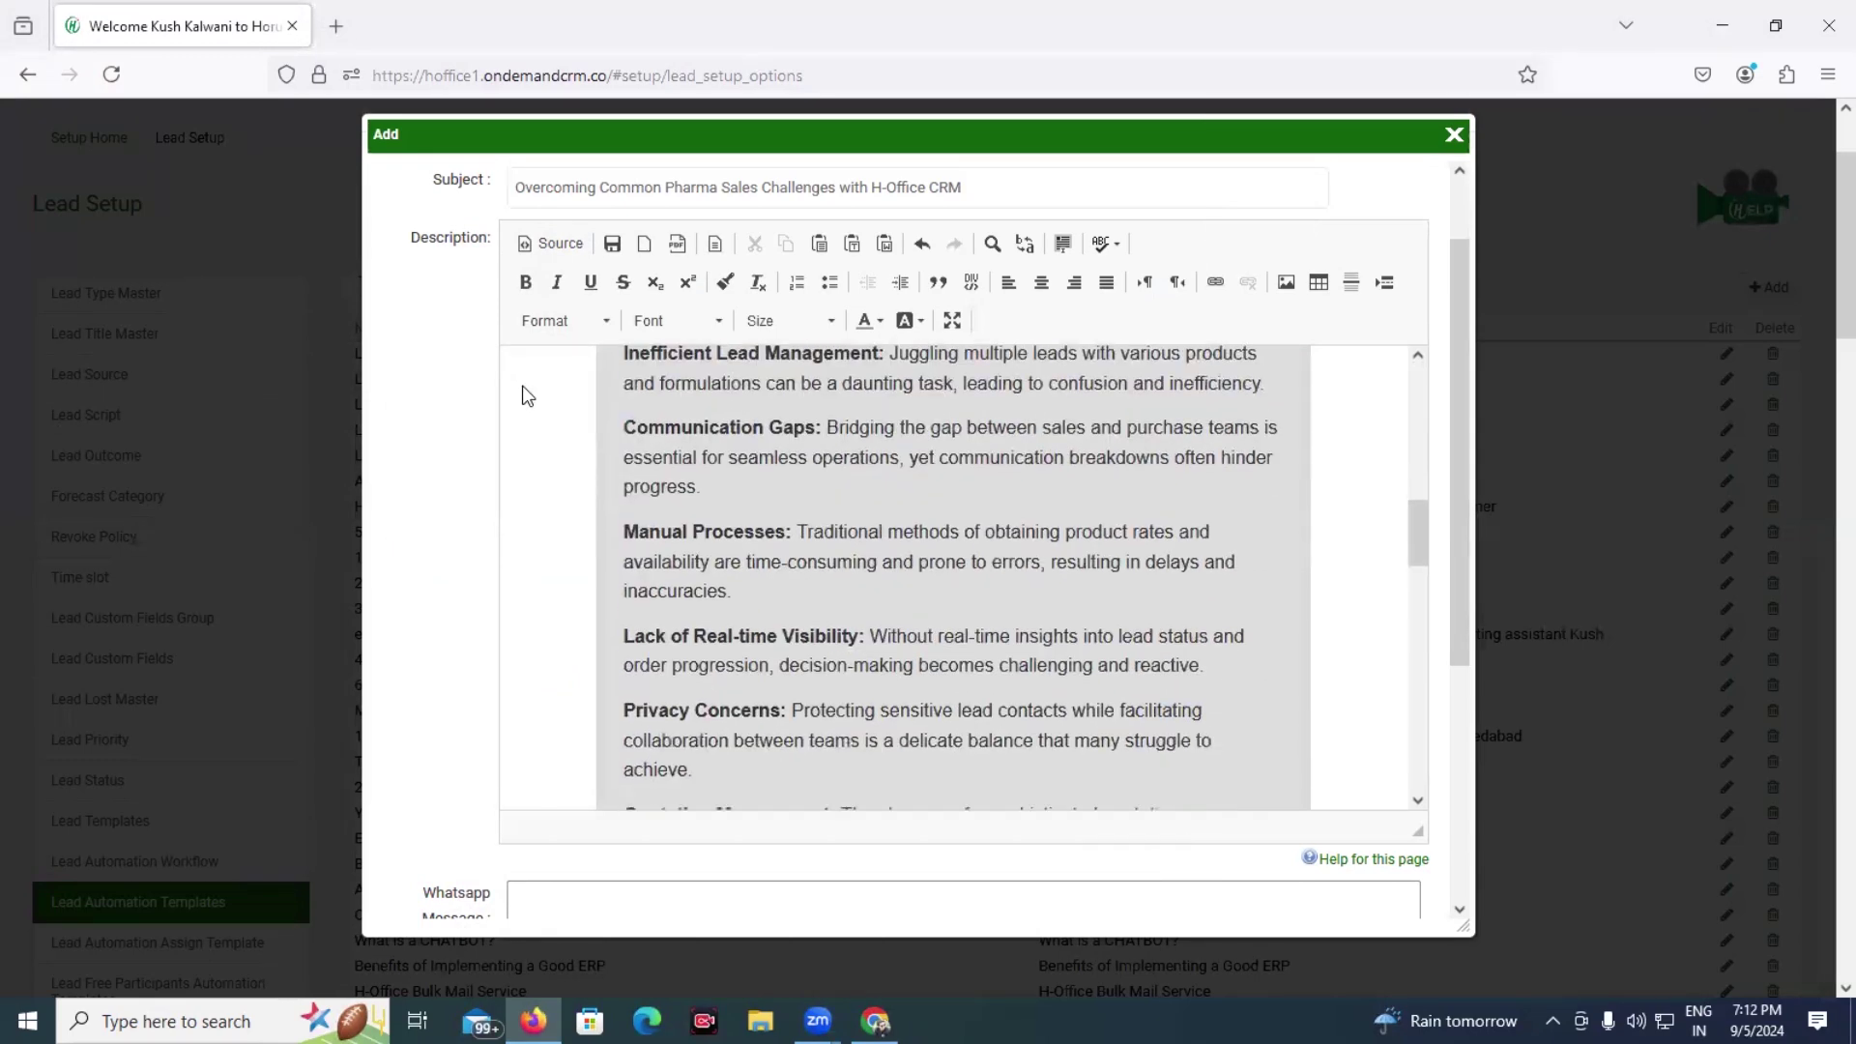
pyautogui.scroll(-18, 526, 395)
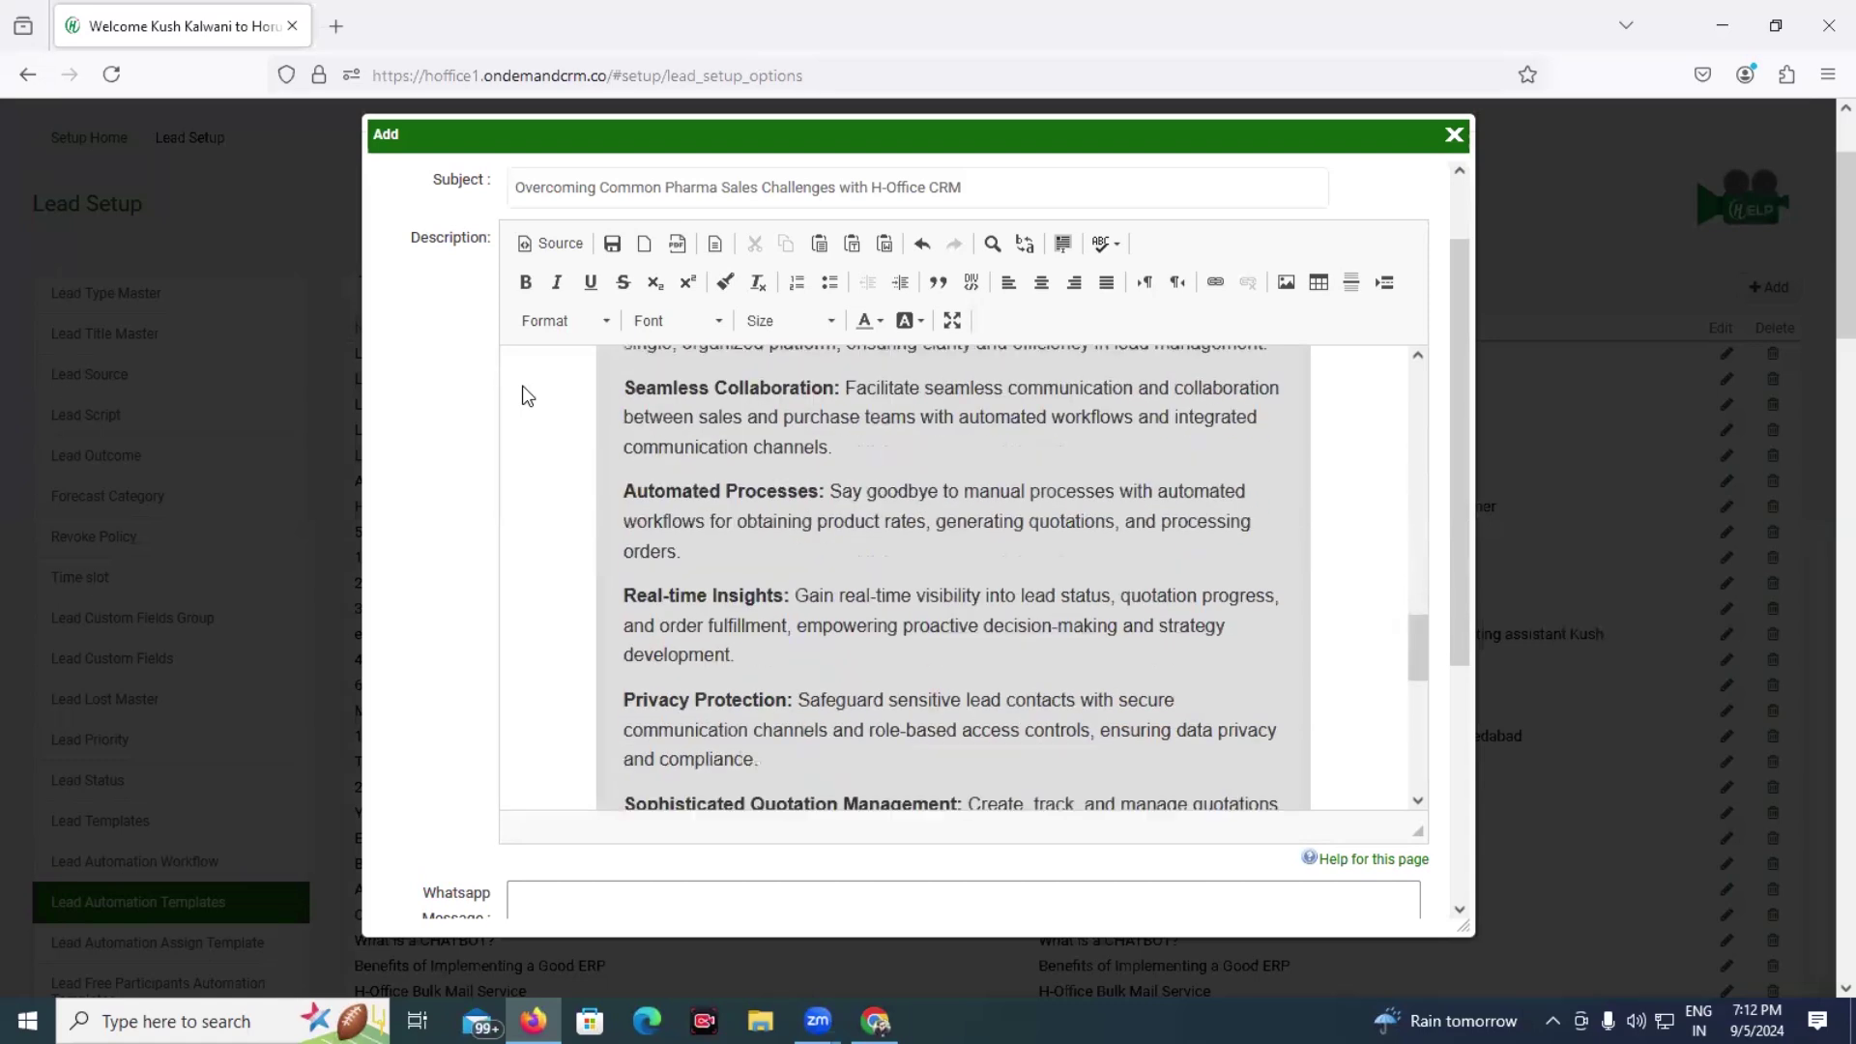
pyautogui.scroll(-10, 526, 395)
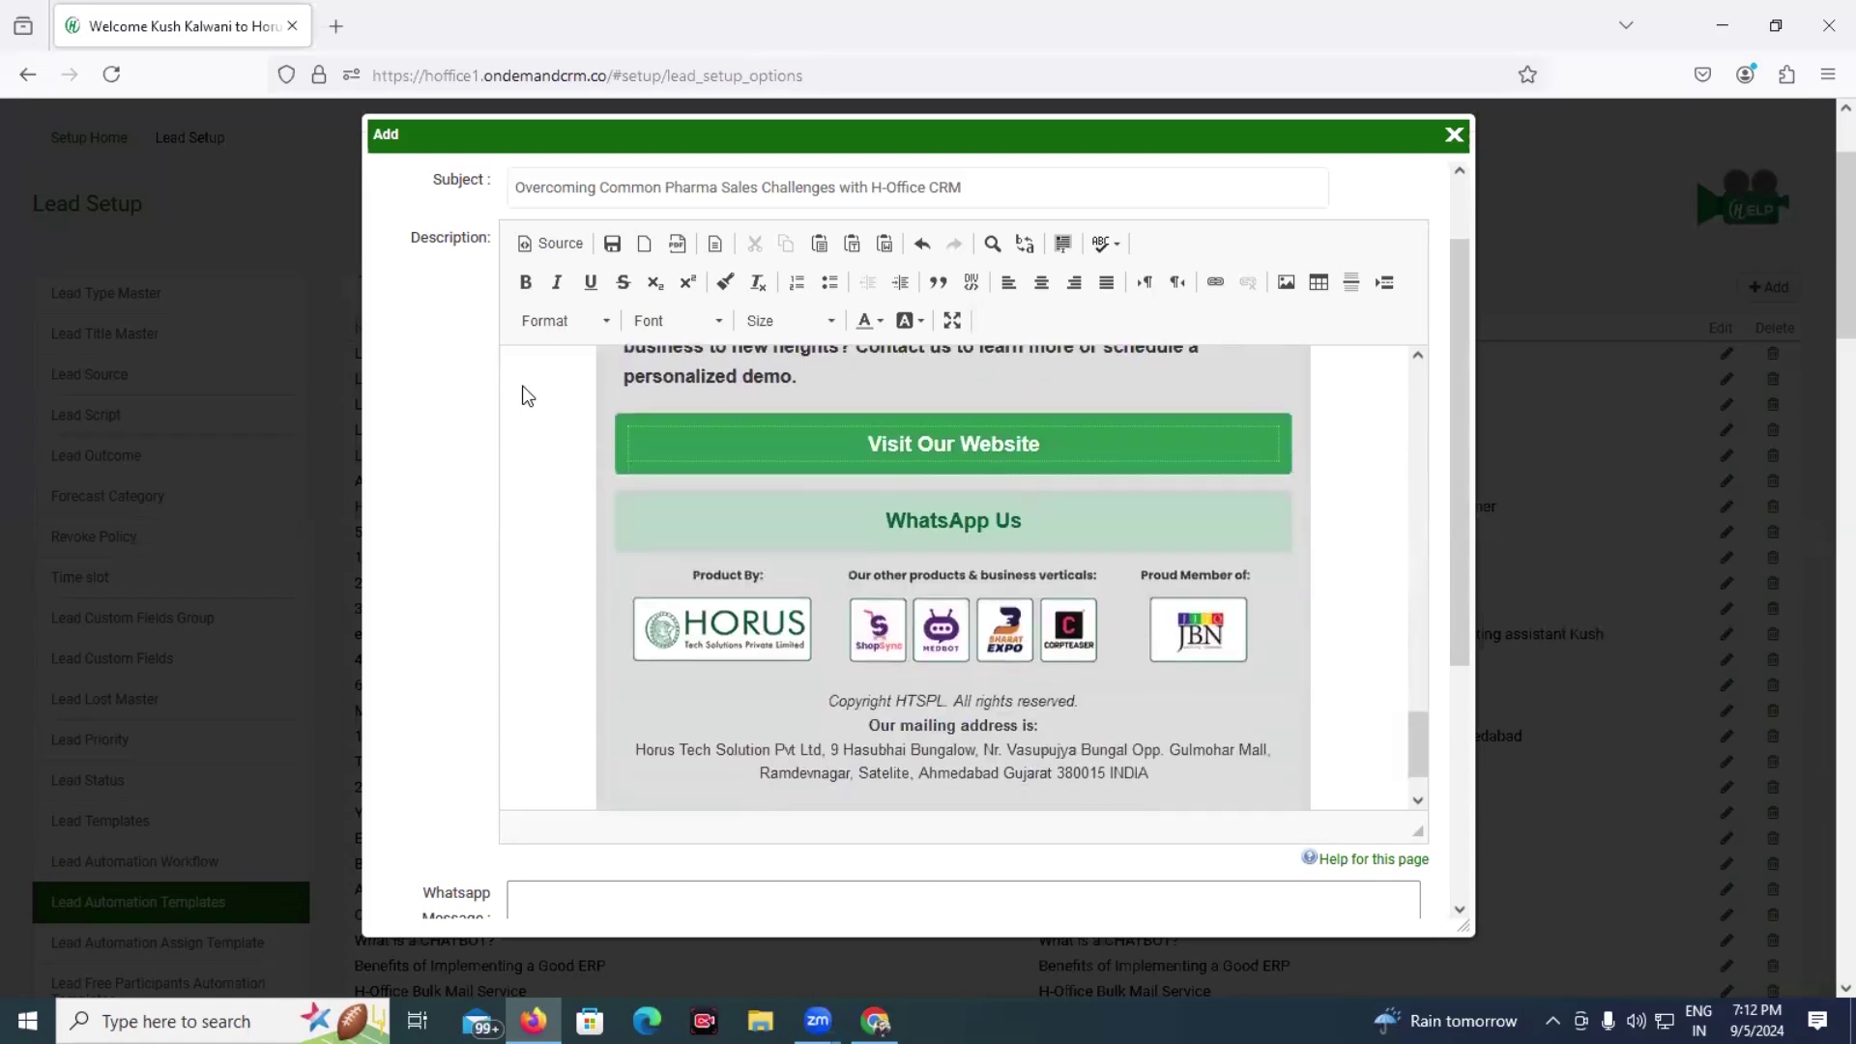
pyautogui.scroll(-2, 526, 396)
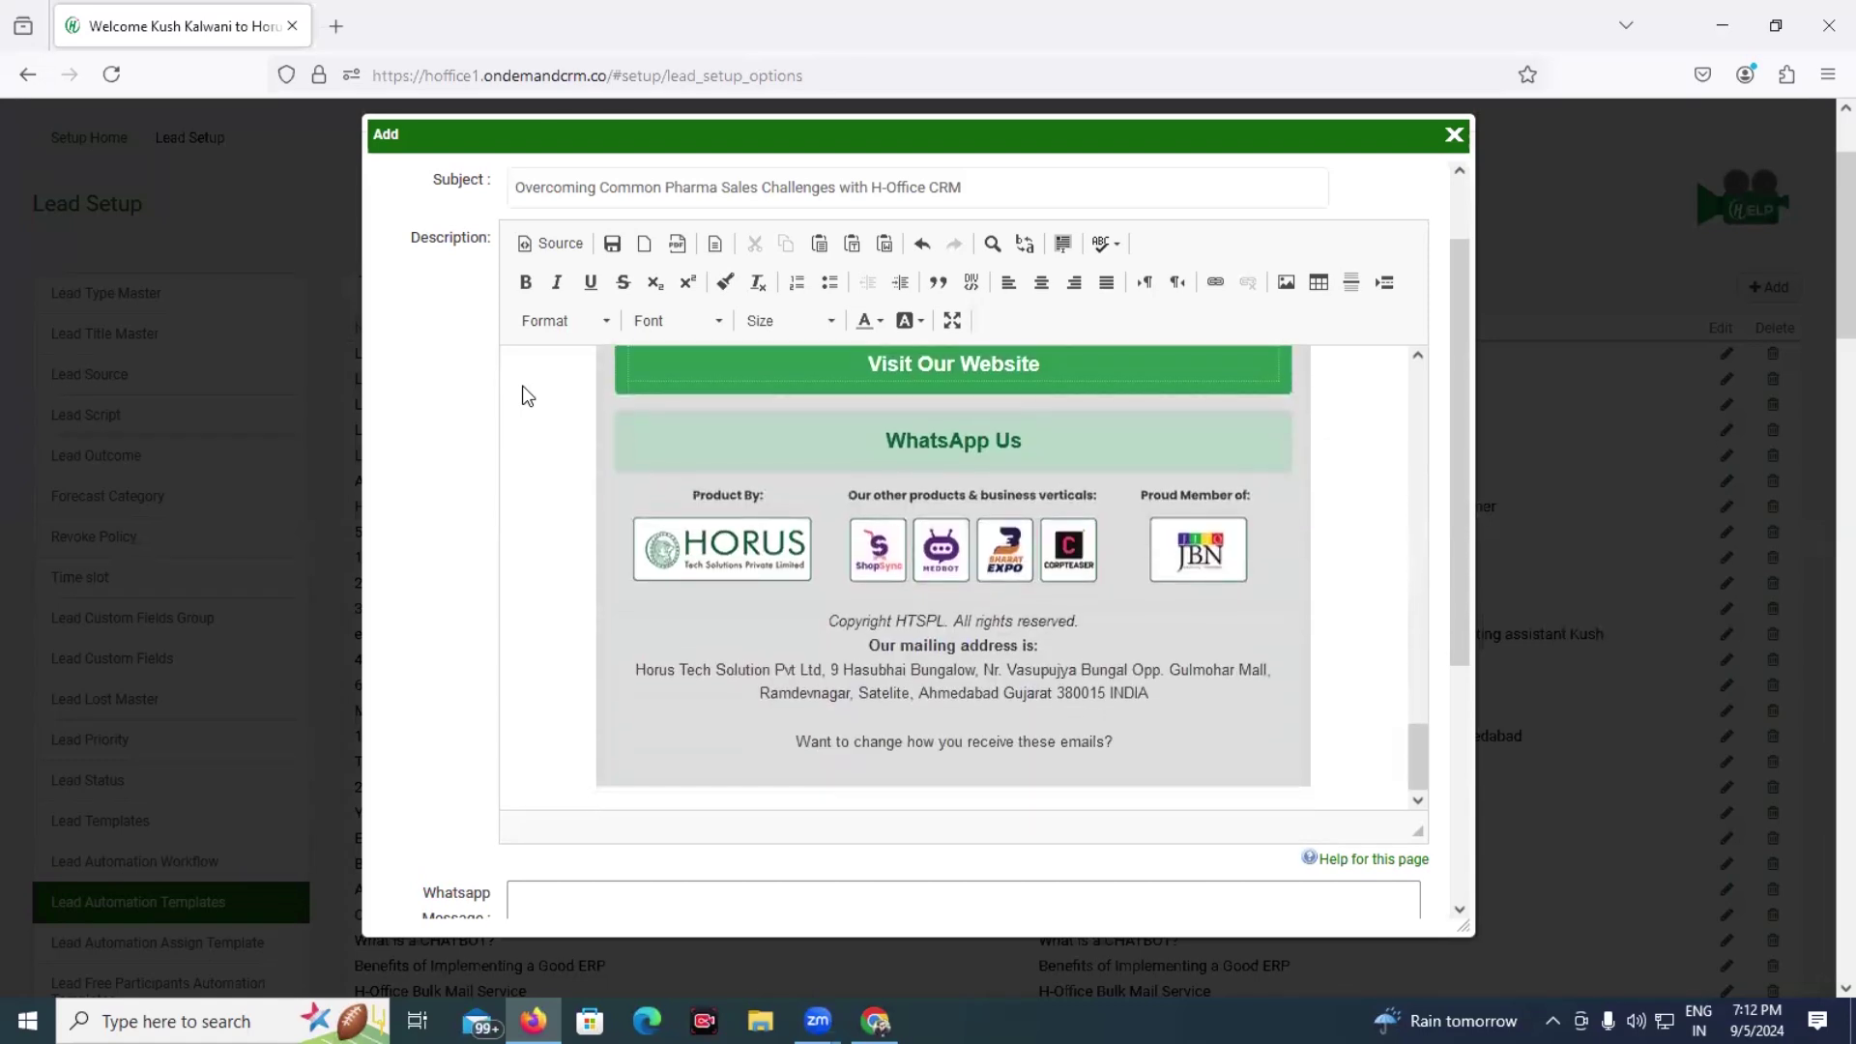
pyautogui.scroll(-5, 423, 597)
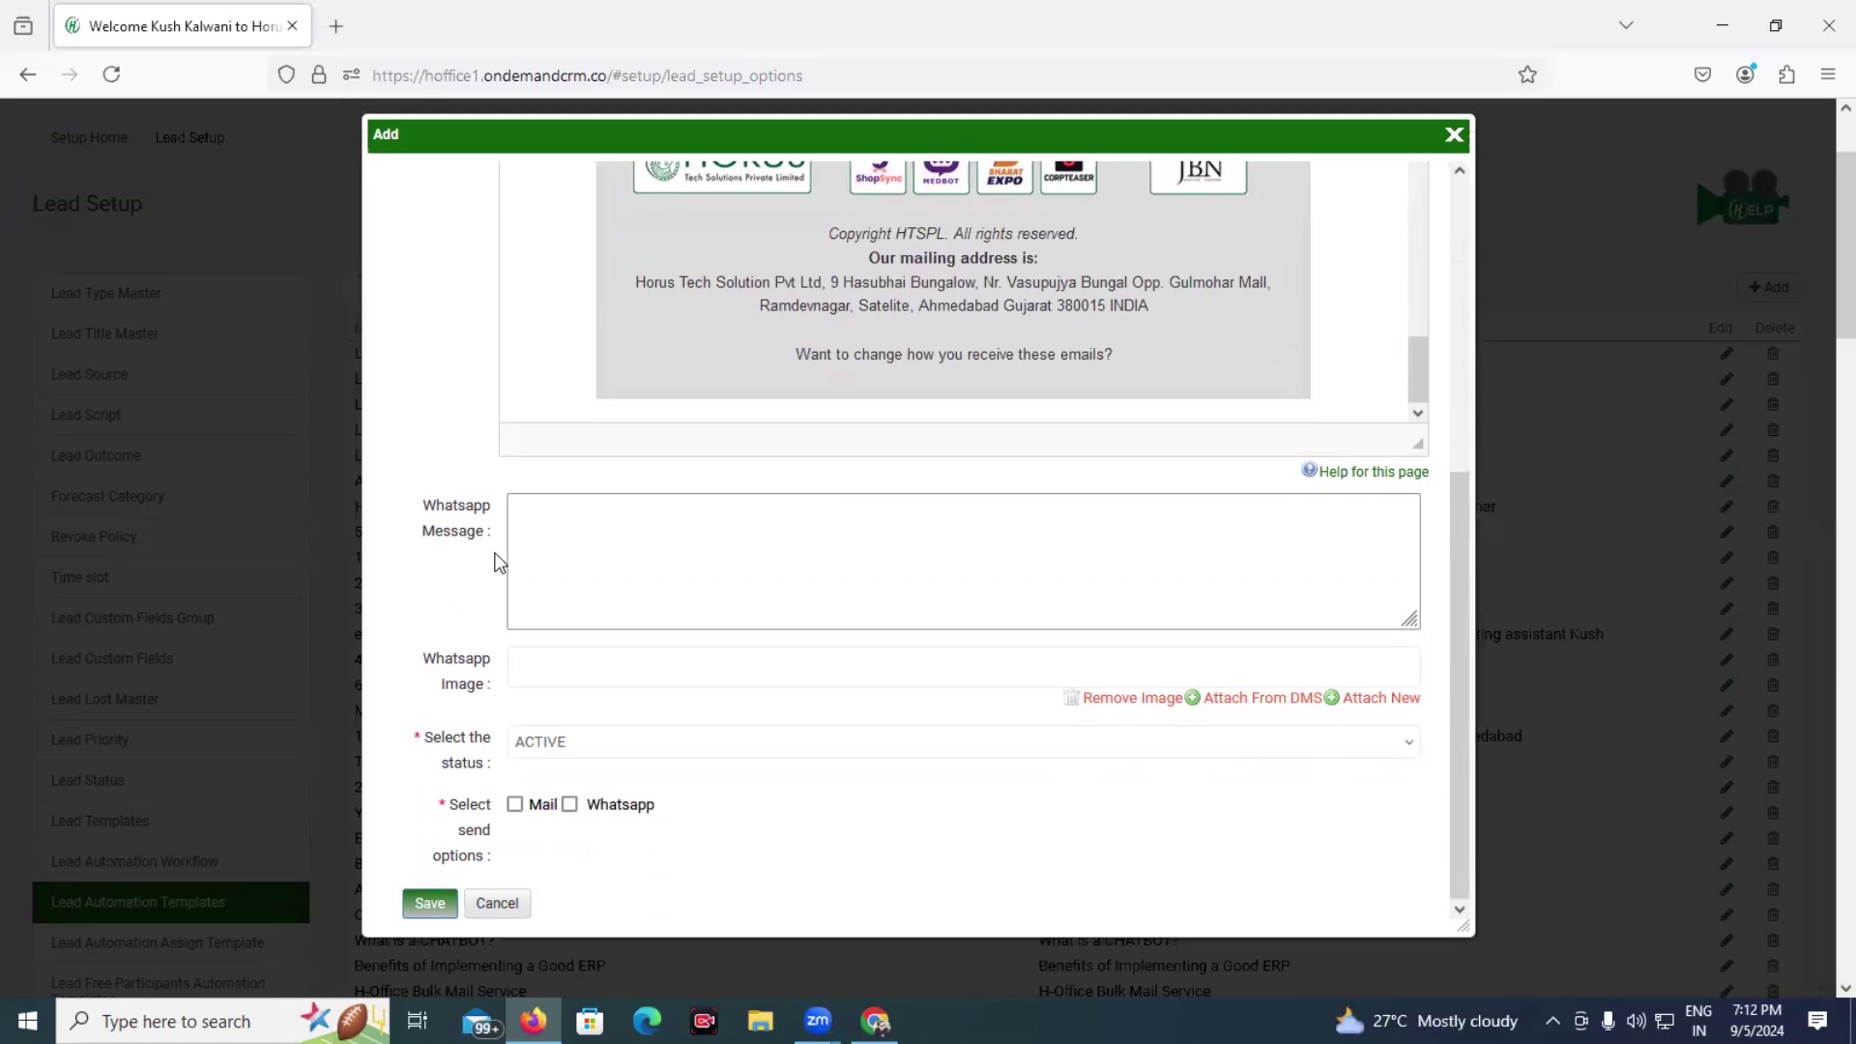
pyautogui.scroll(5, 498, 562)
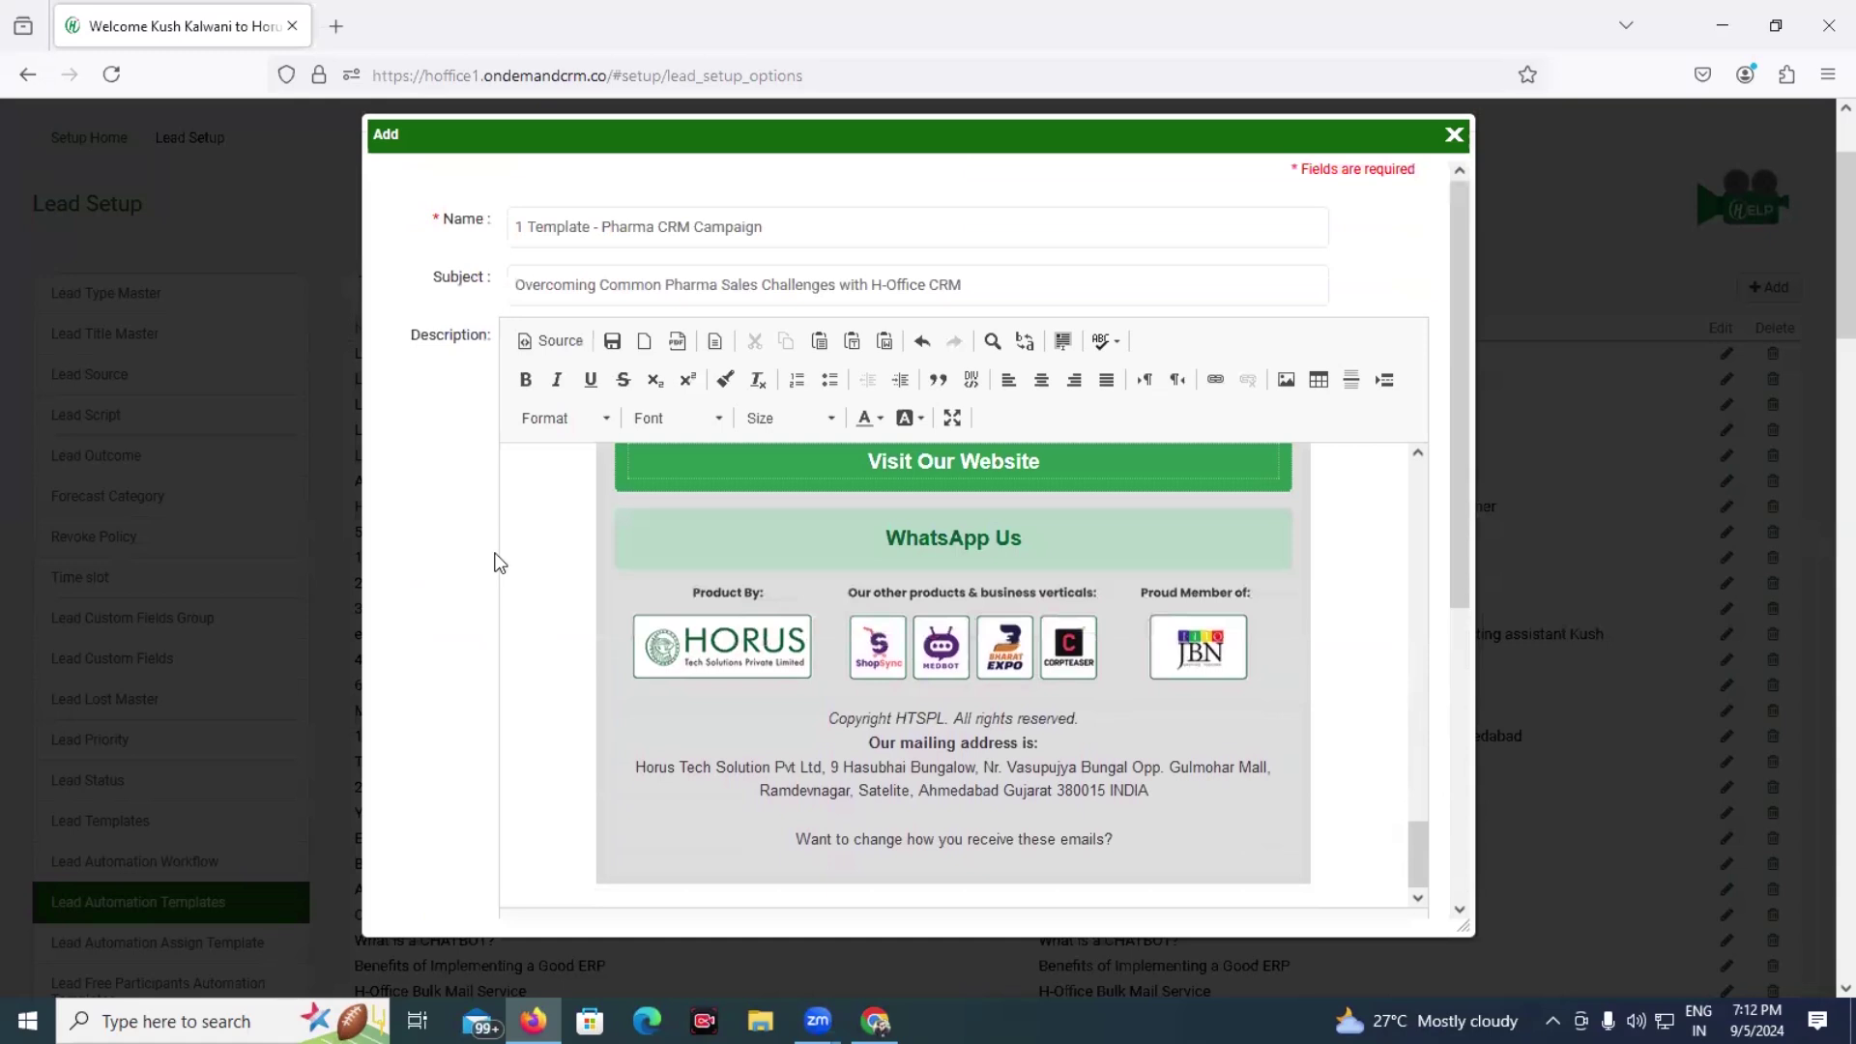
pyautogui.scroll(-2, 499, 563)
pyautogui.scroll(2, 499, 563)
pyautogui.scroll(-9, 499, 562)
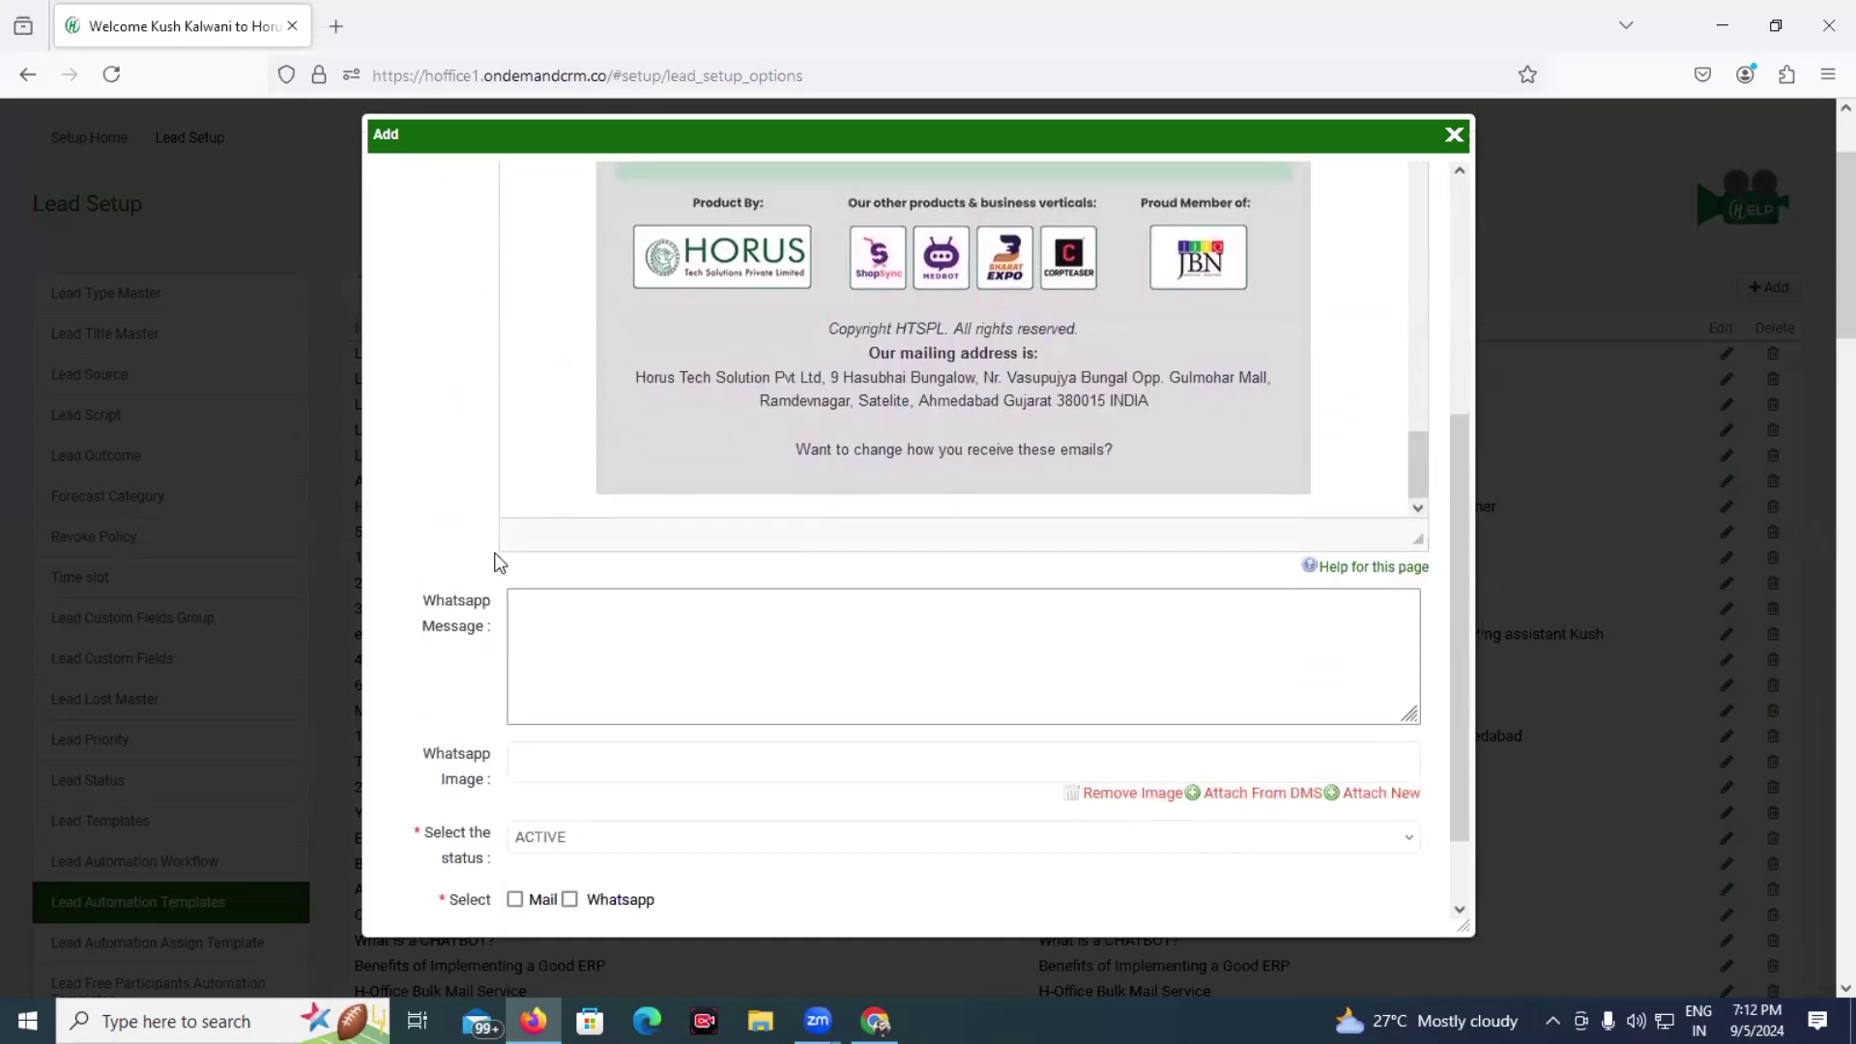
pyautogui.scroll(3, 498, 562)
pyautogui.scroll(-1, 499, 562)
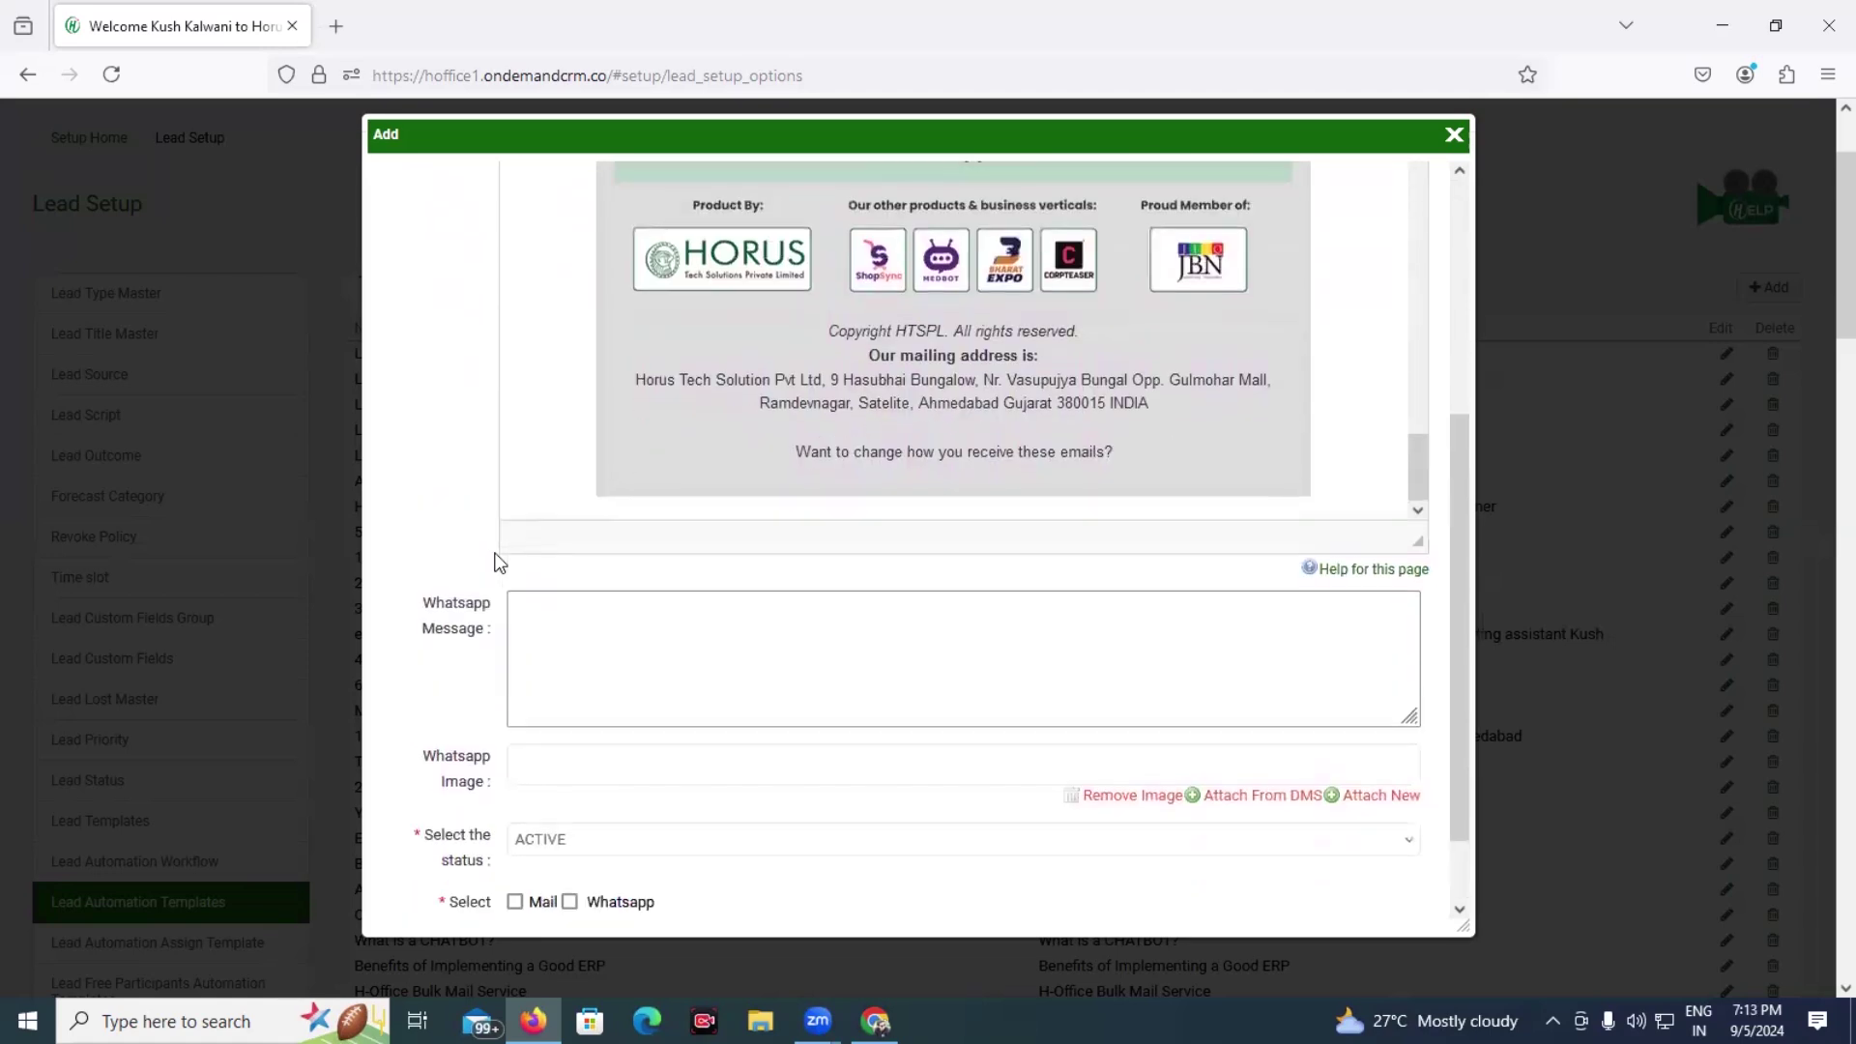
pyautogui.scroll(-1, 499, 563)
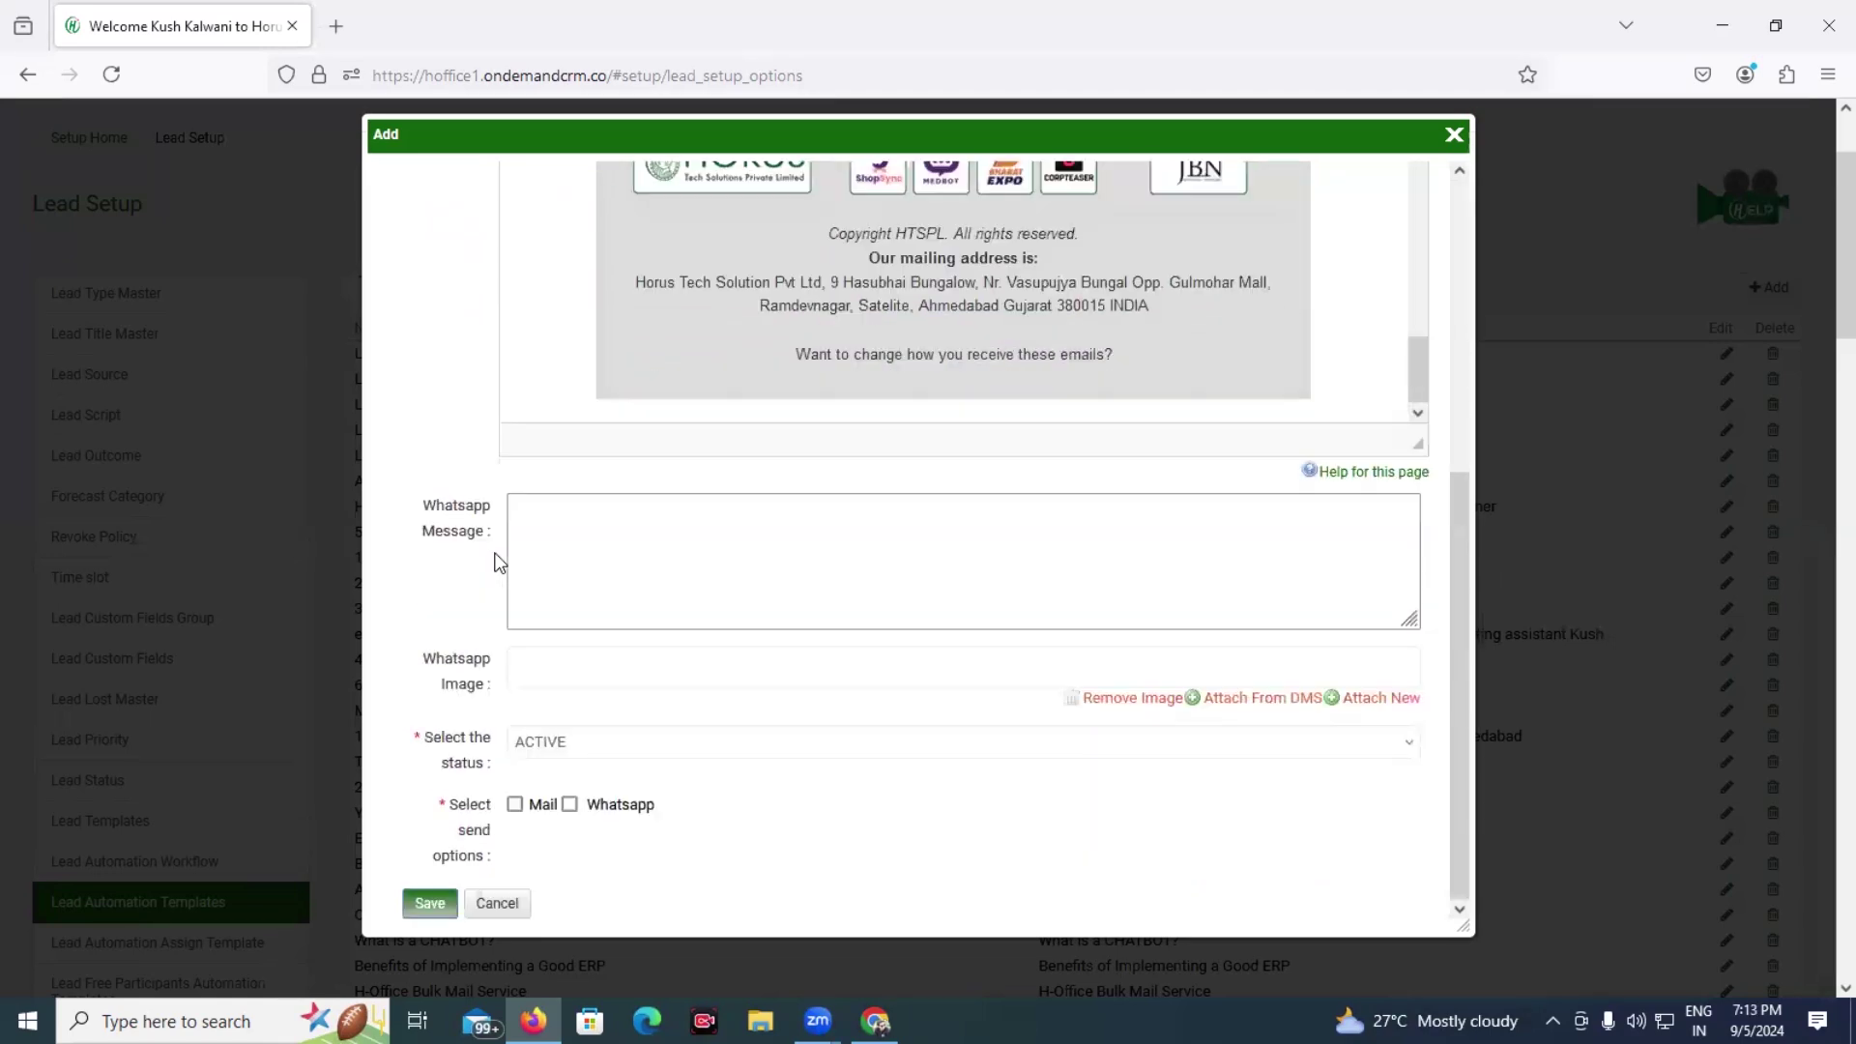
# Step: Move the message text from "Dear {name}," to the H-Office Team sign-off from the Pharma 7 Google Doc into the template's Whatsapp Message
pyautogui.click(527, 551)
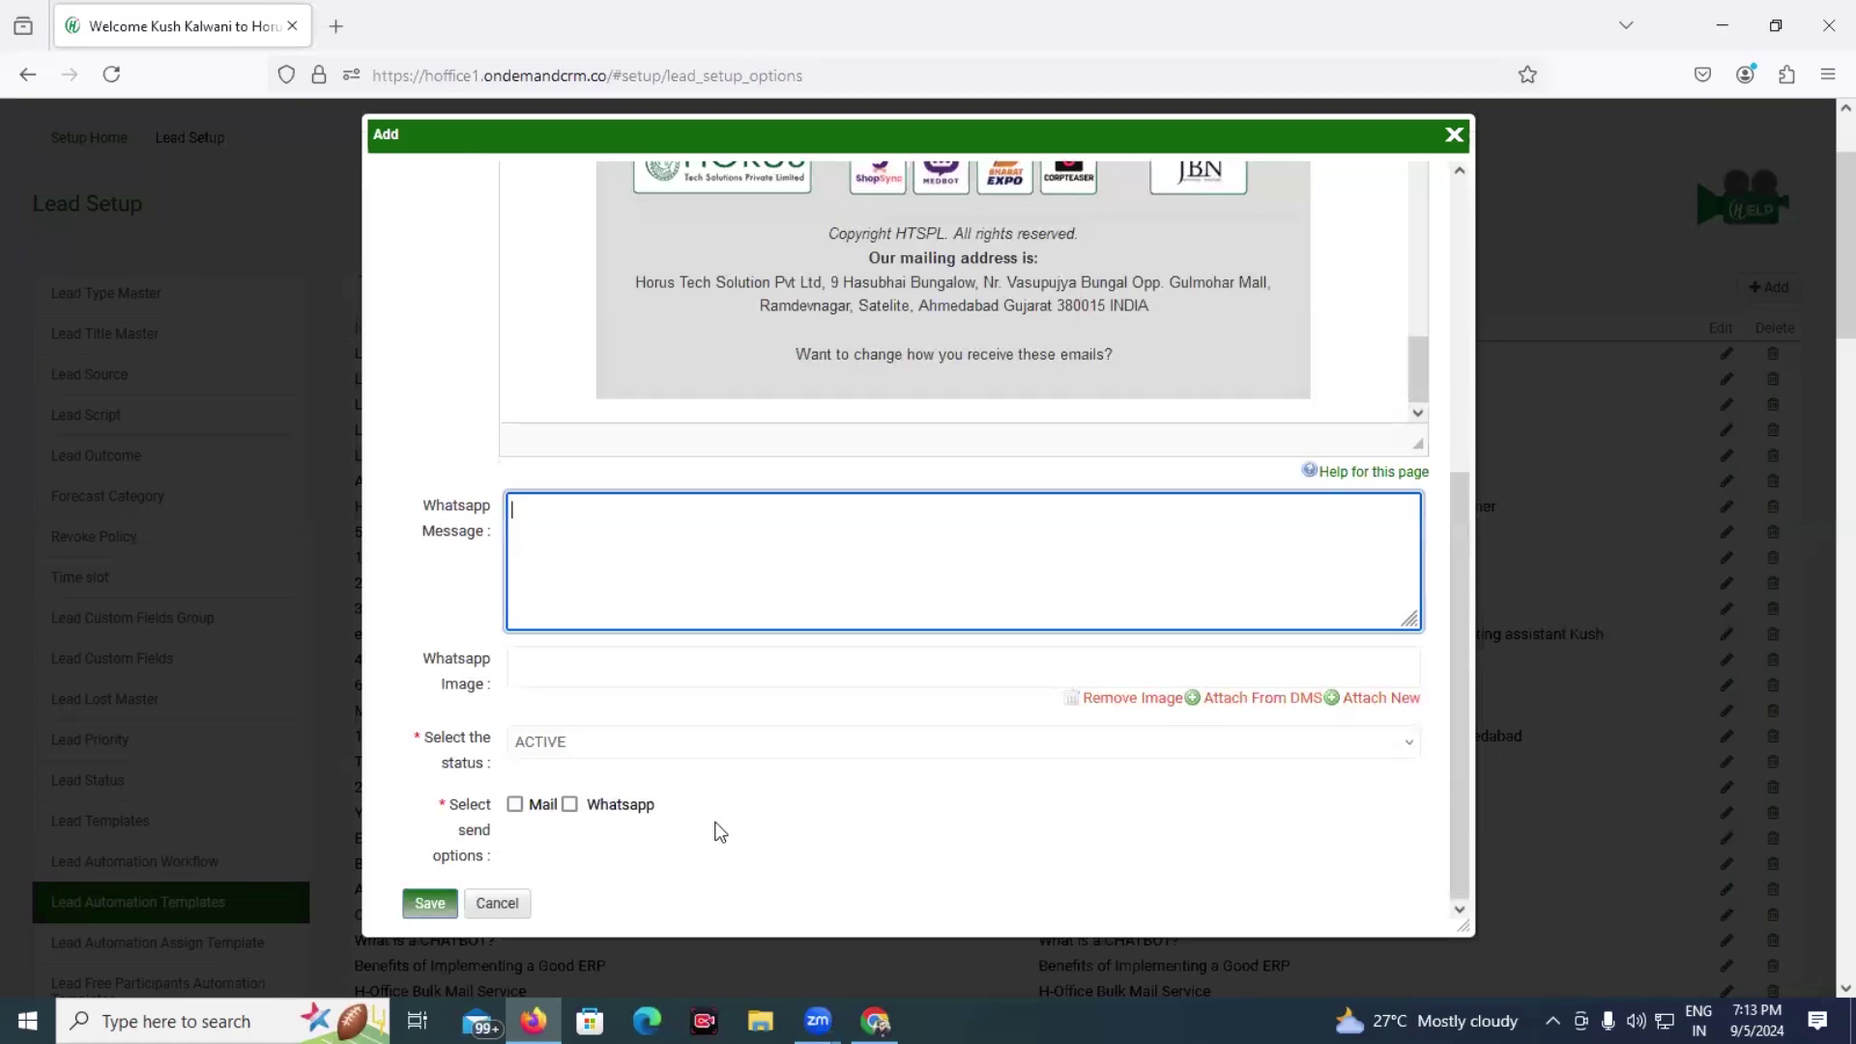
pyautogui.click(876, 1022)
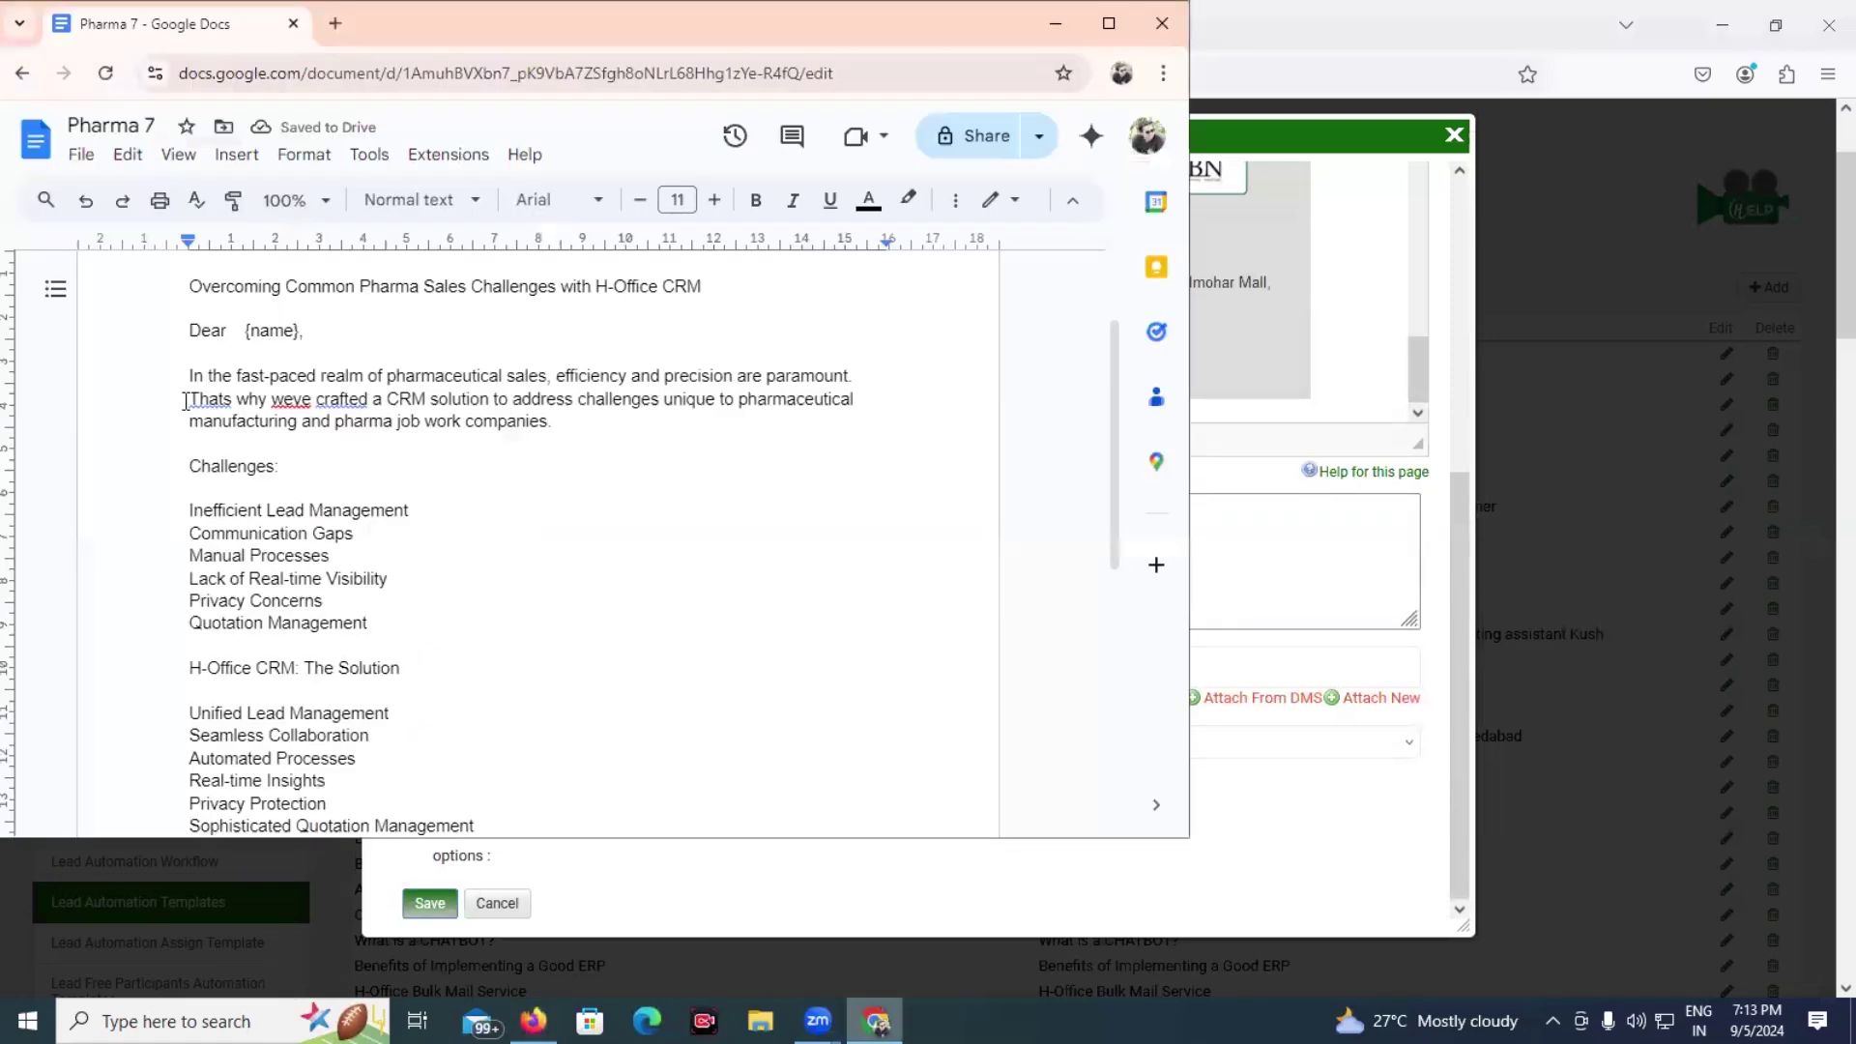
pyautogui.moveTo(188, 330); pyautogui.dragTo(464, 972)
pyautogui.hotkey('ctrl', 'x')
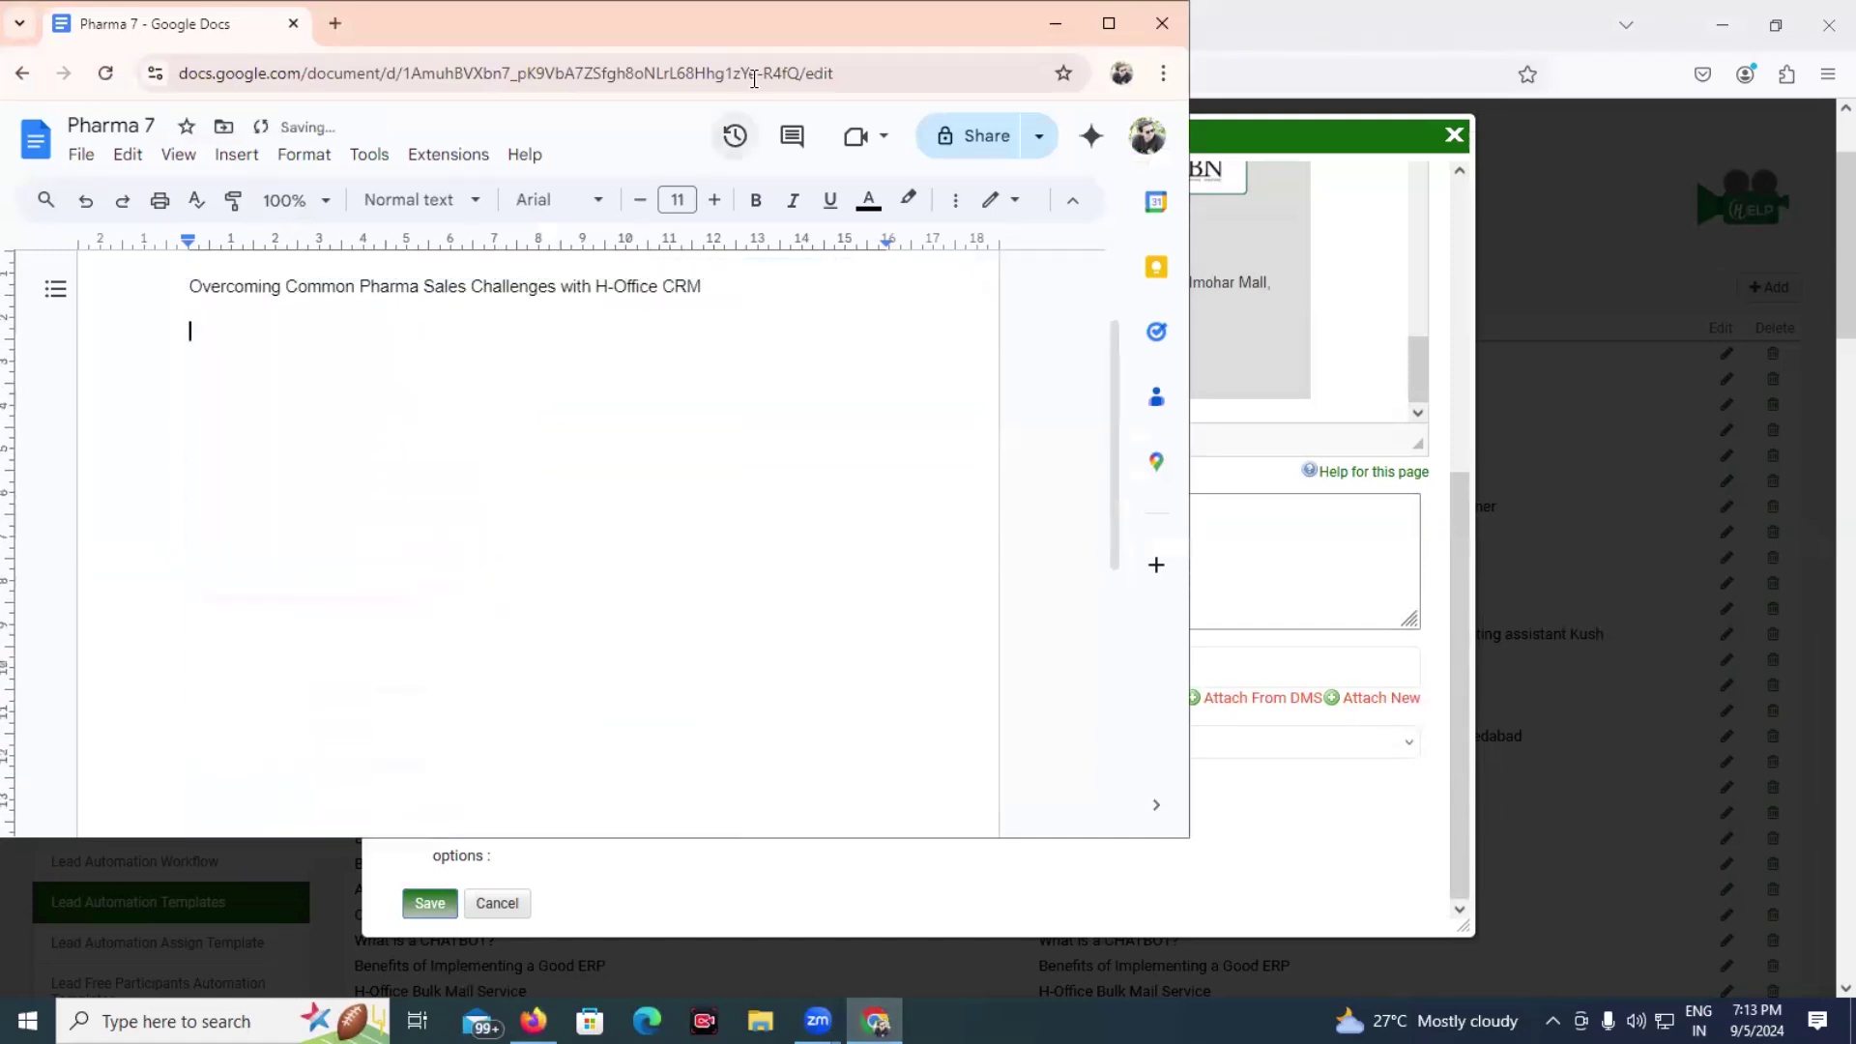
pyautogui.click(1054, 23)
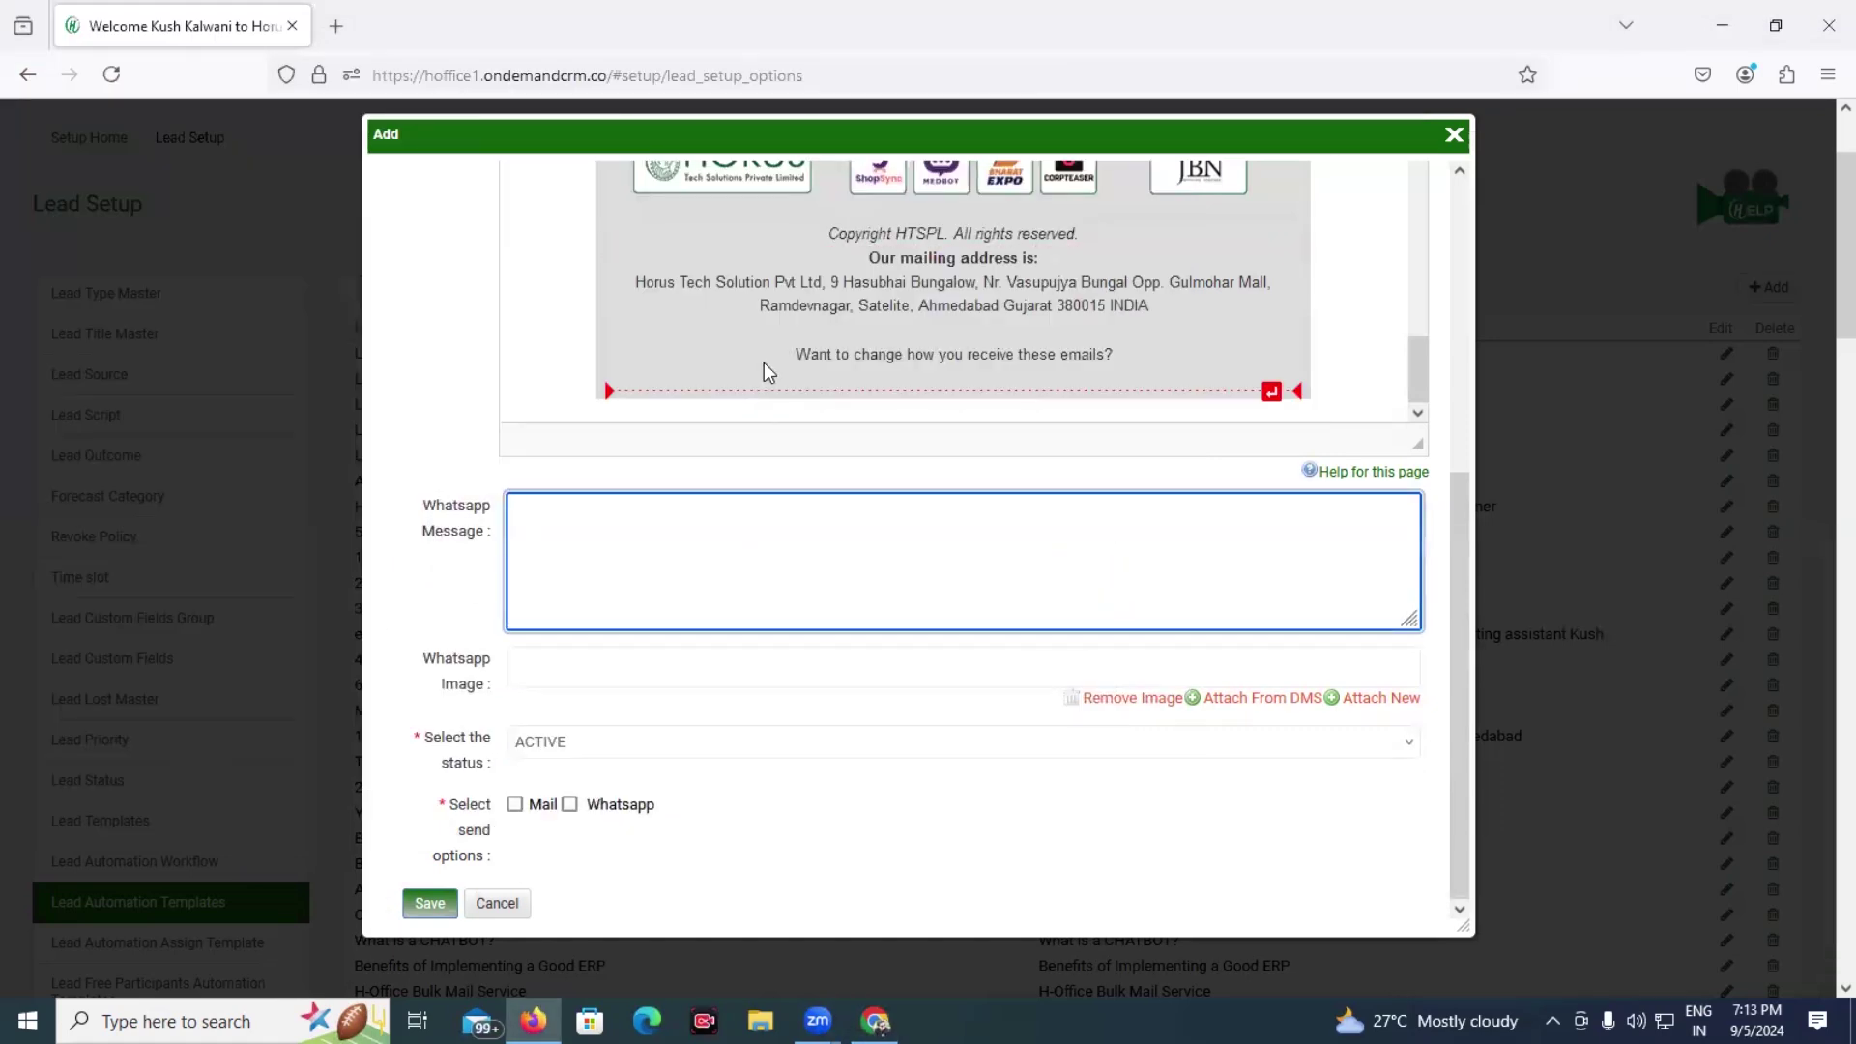
pyautogui.hotkey('ctrl', 'v')
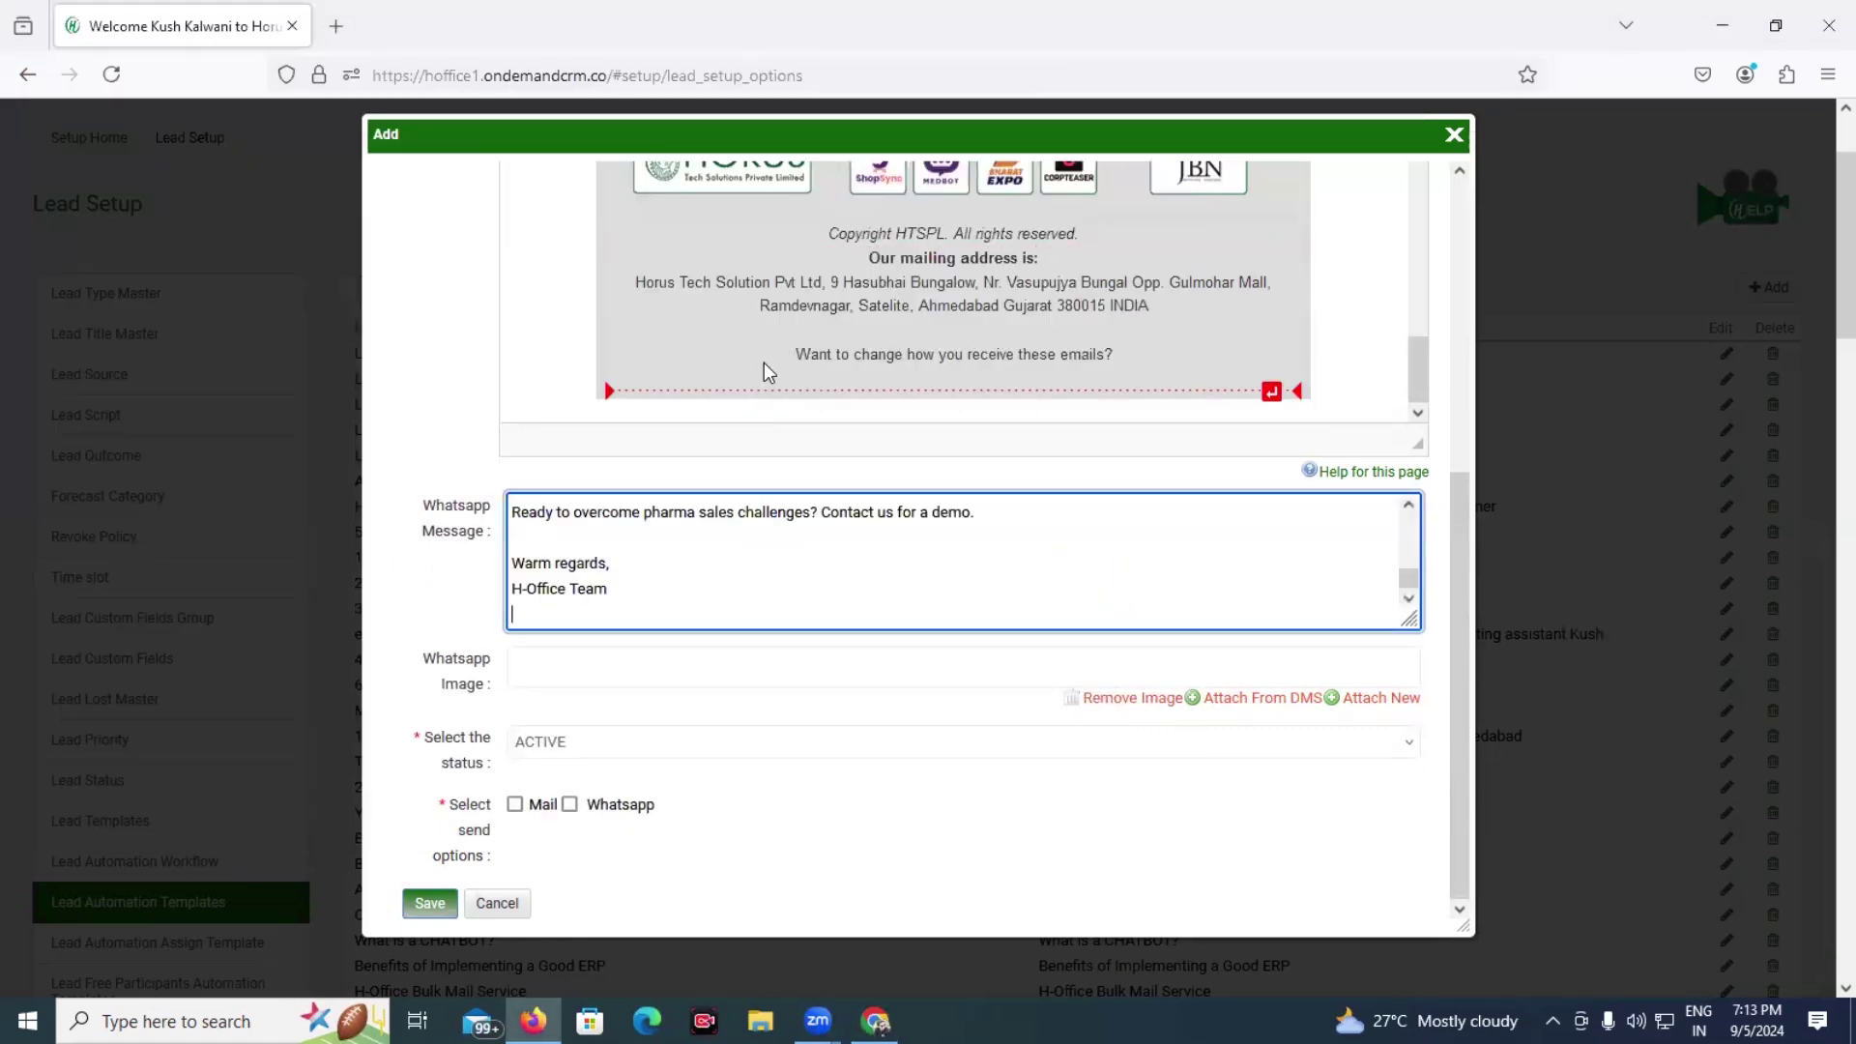
pyautogui.press('BackSpace')
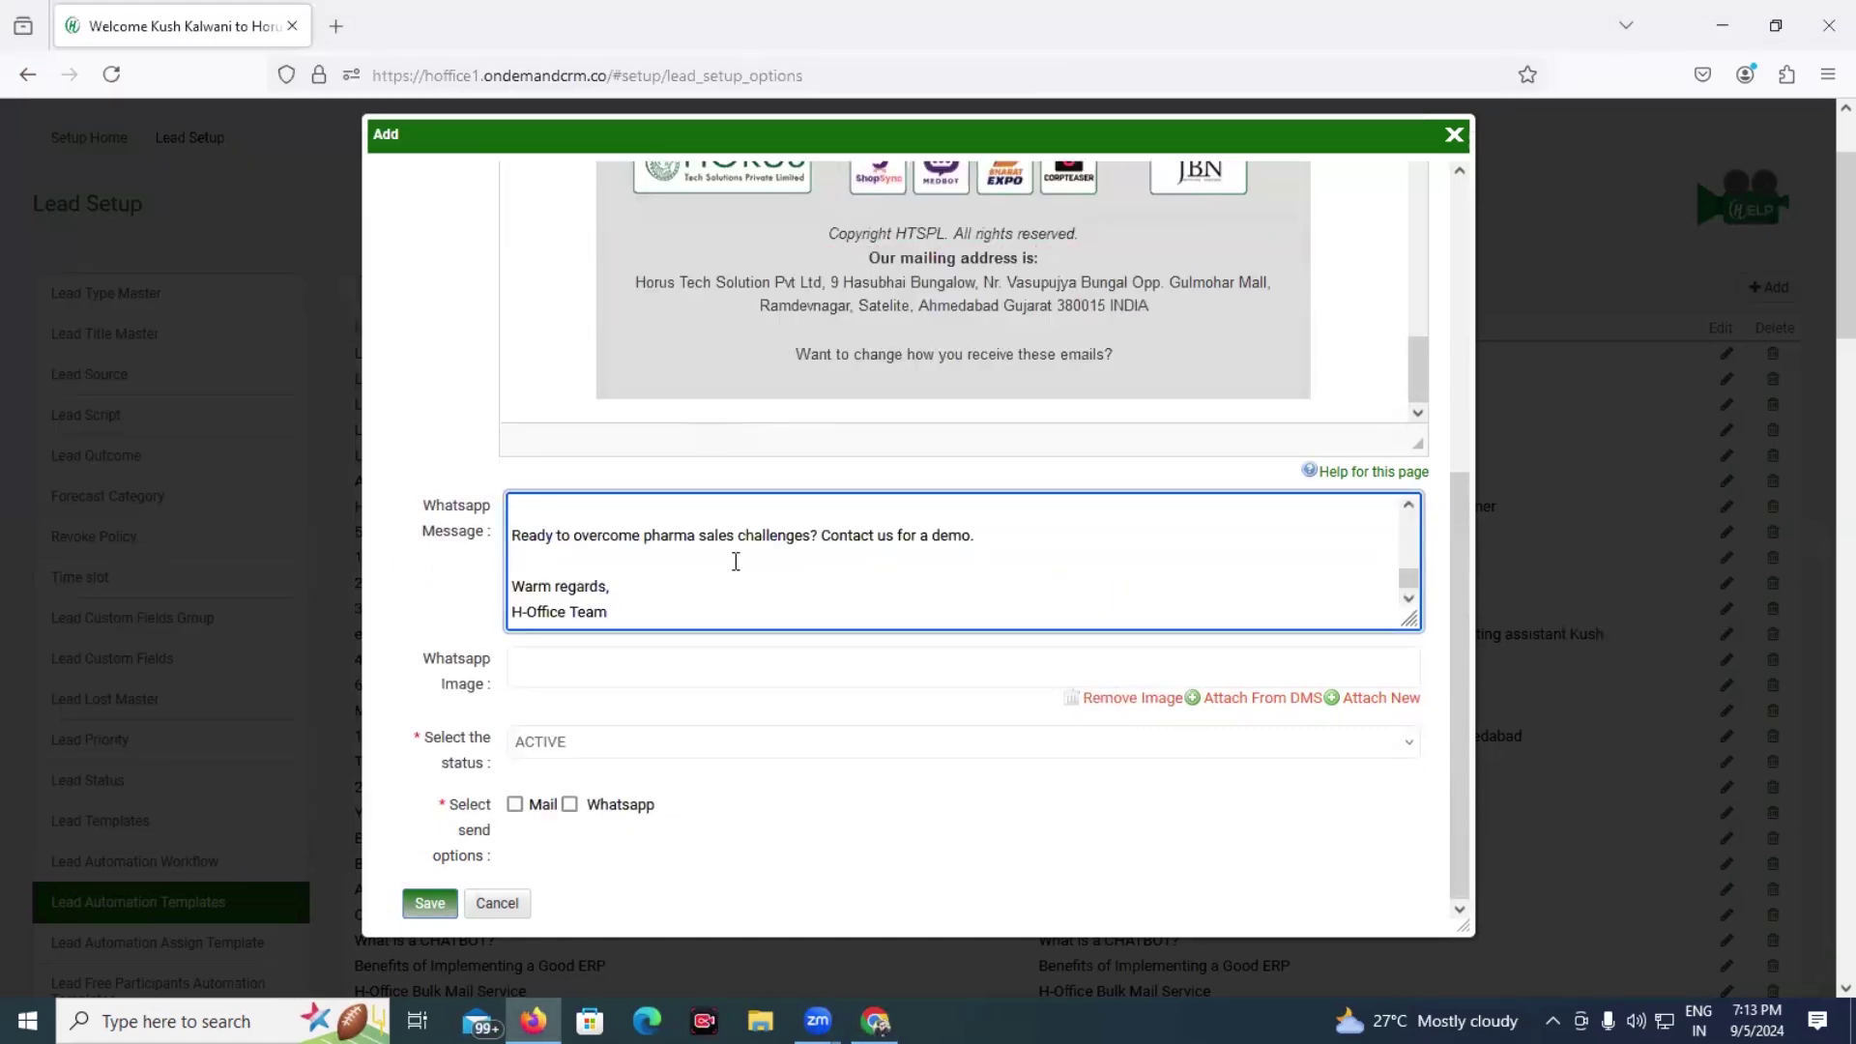
# Step: Review the WhatsApp message back up to its greeting and consult the help list of template variables
pyautogui.scroll(4, 735, 561)
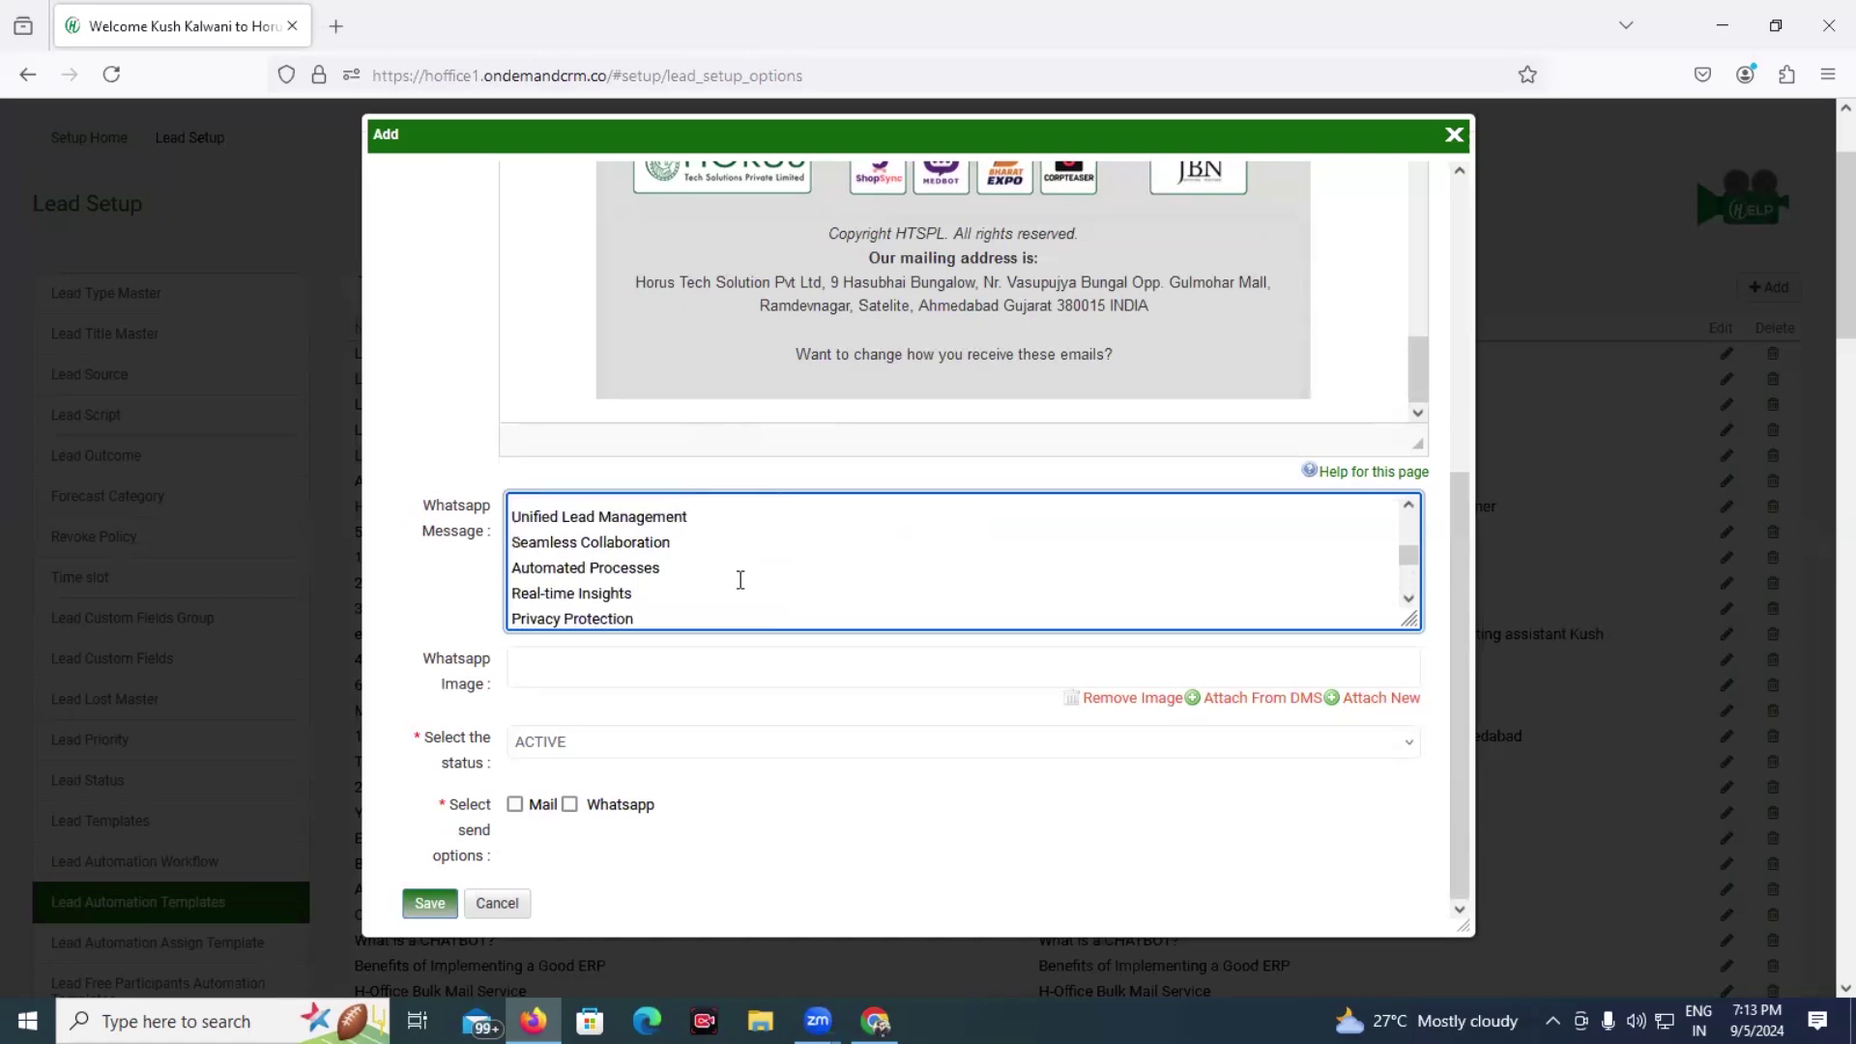
pyautogui.scroll(2, 741, 580)
pyautogui.scroll(2, 741, 580)
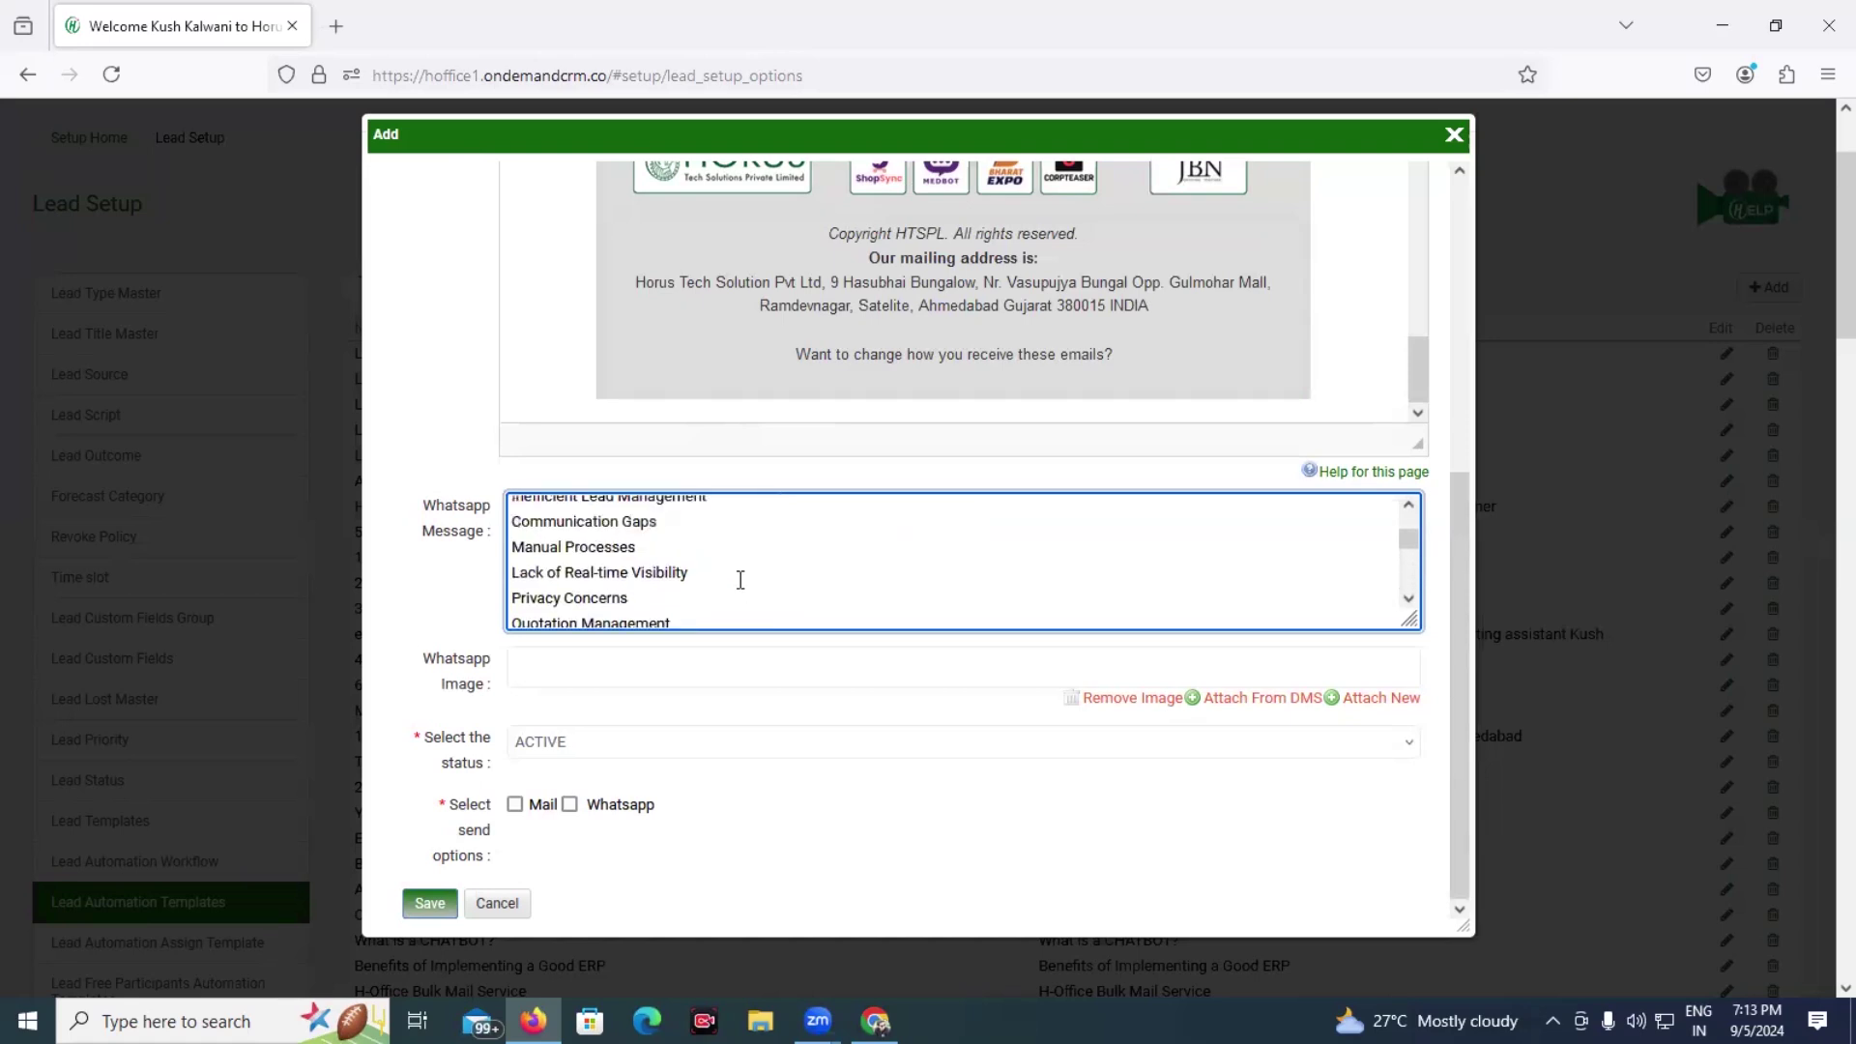
pyautogui.scroll(3, 741, 580)
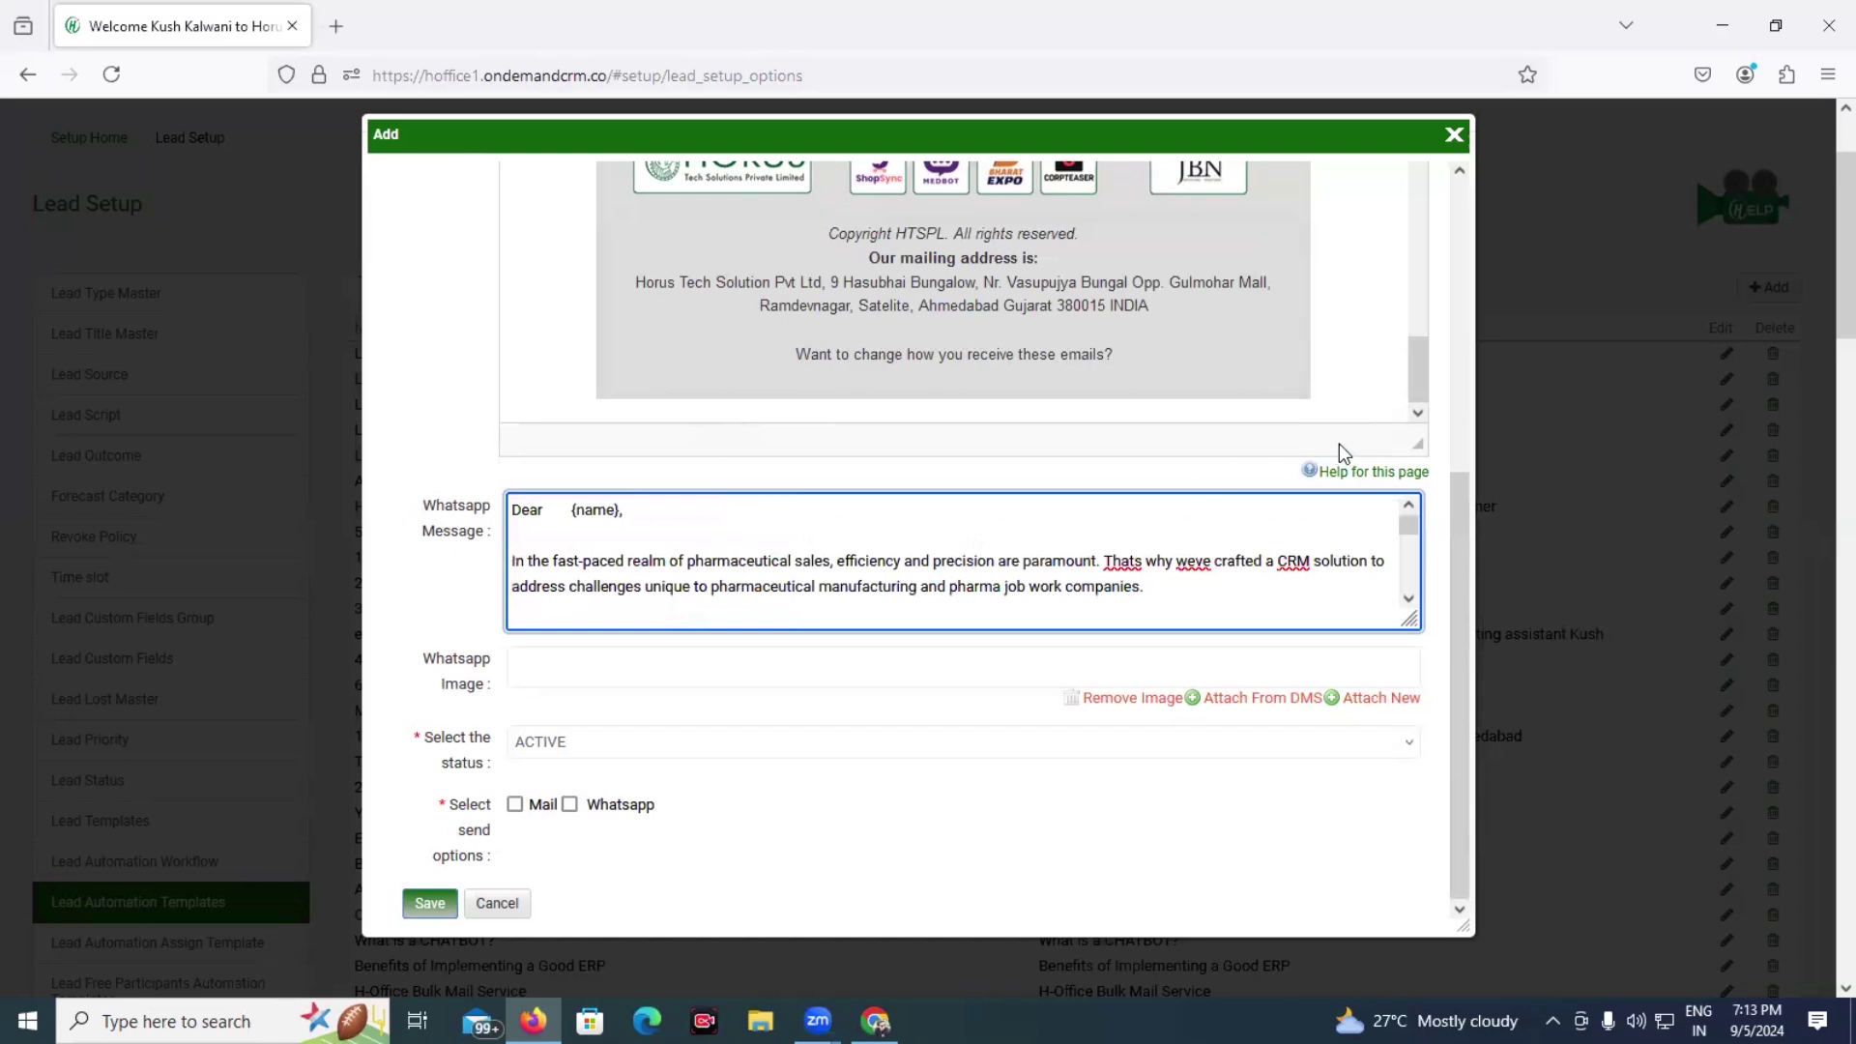
pyautogui.click(1340, 474)
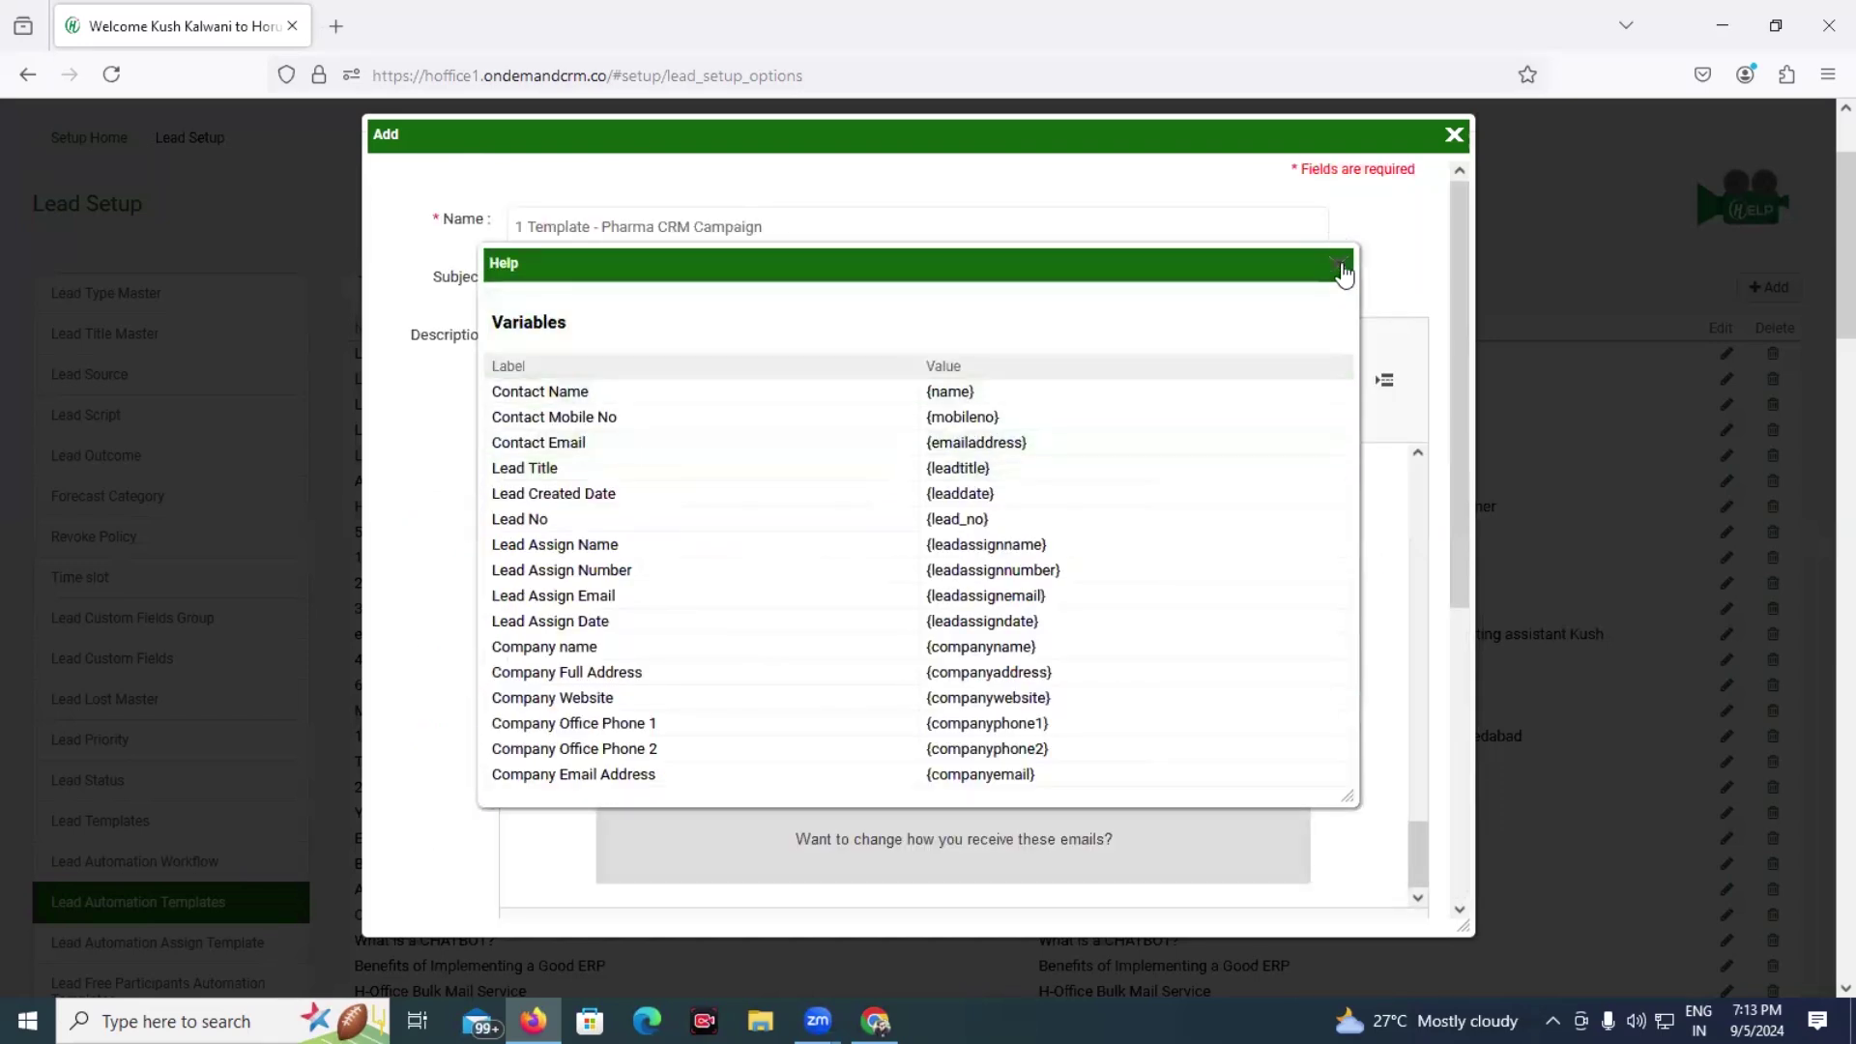
pyautogui.scroll(-1, 1225, 442)
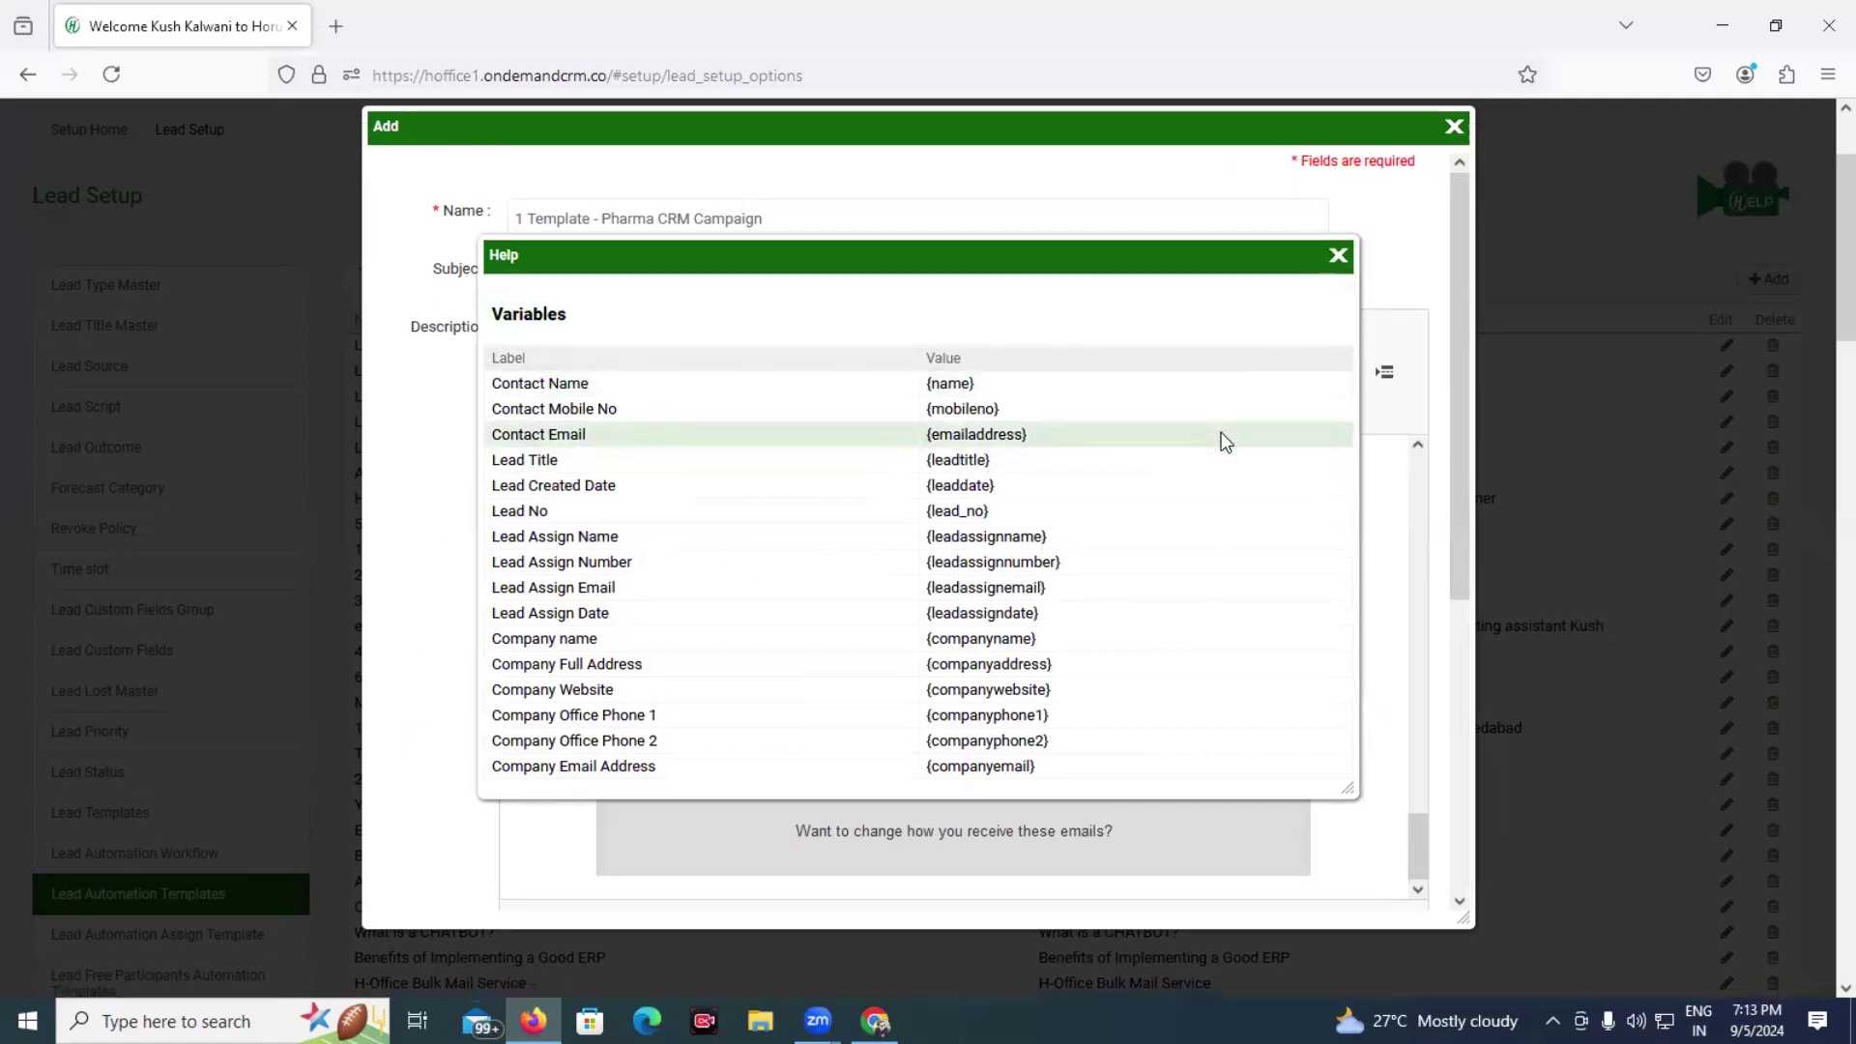
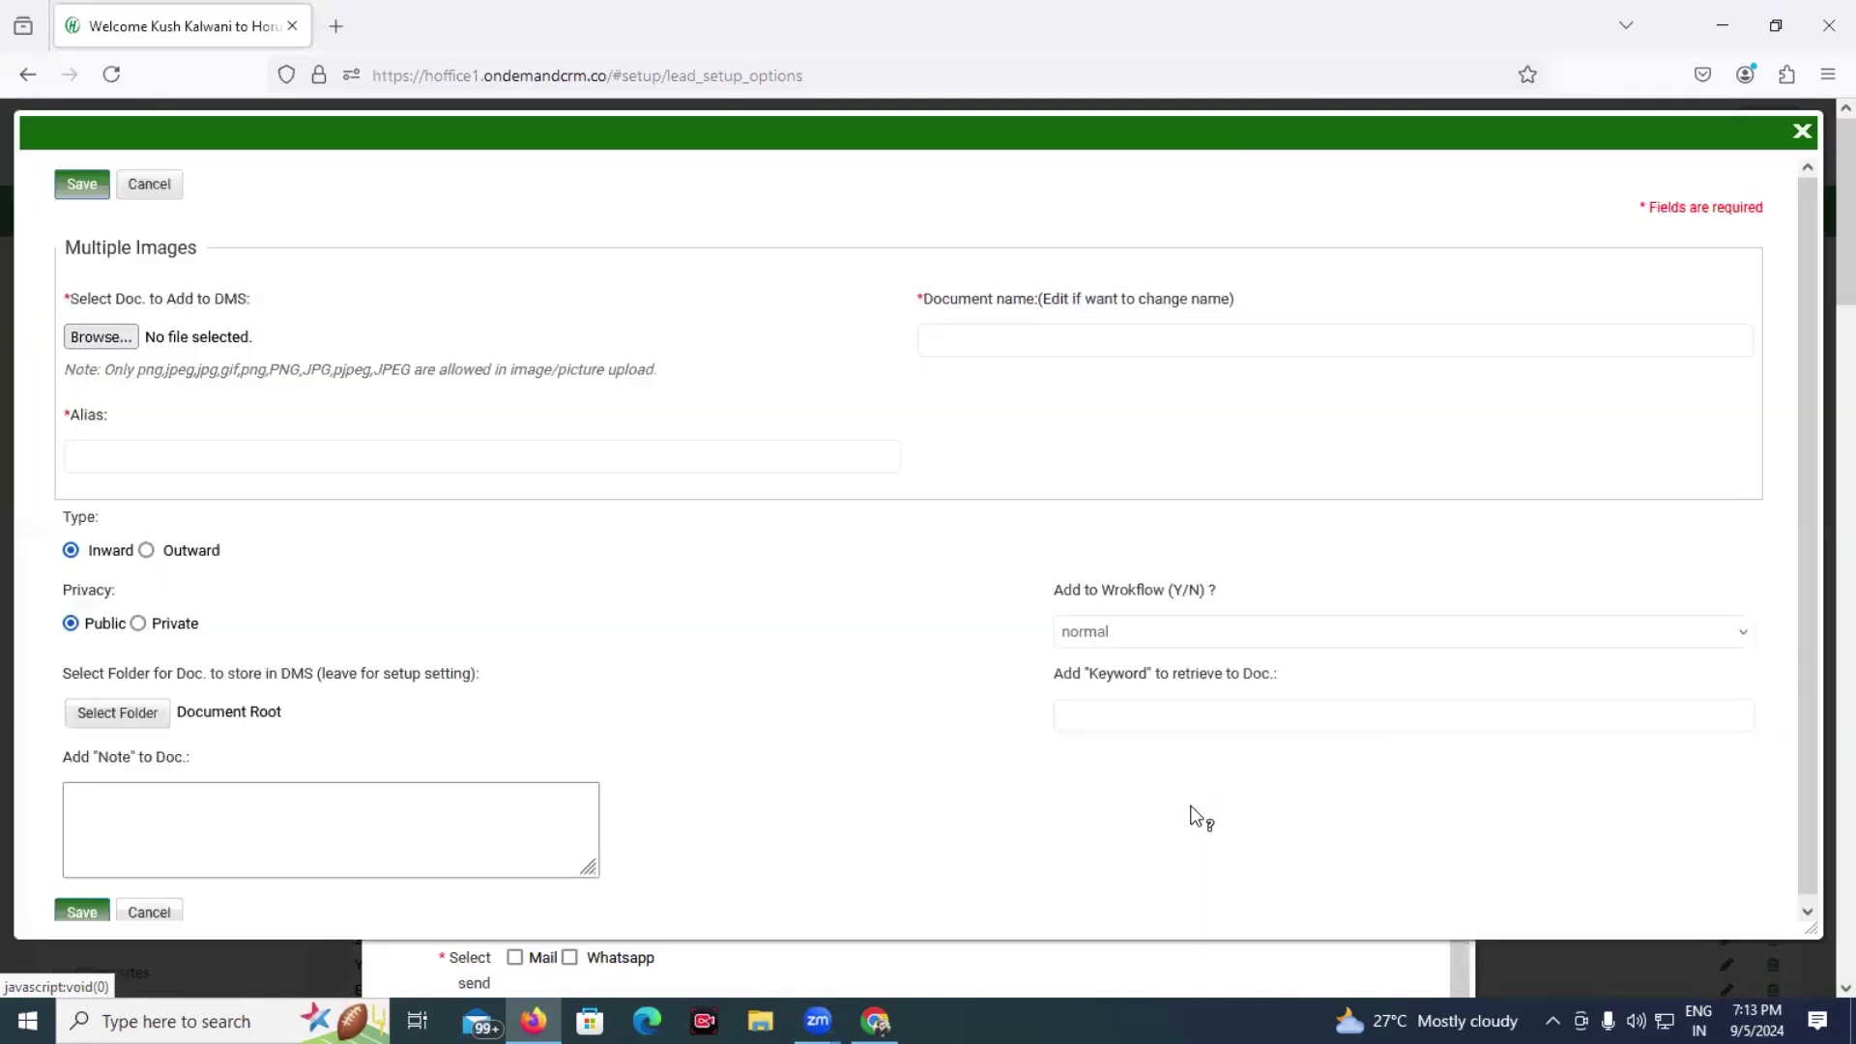
# Step: Upload Pharma 7.jpeg from the Desktop to the DMS as the template's WhatsApp image
pyautogui.click(67, 338)
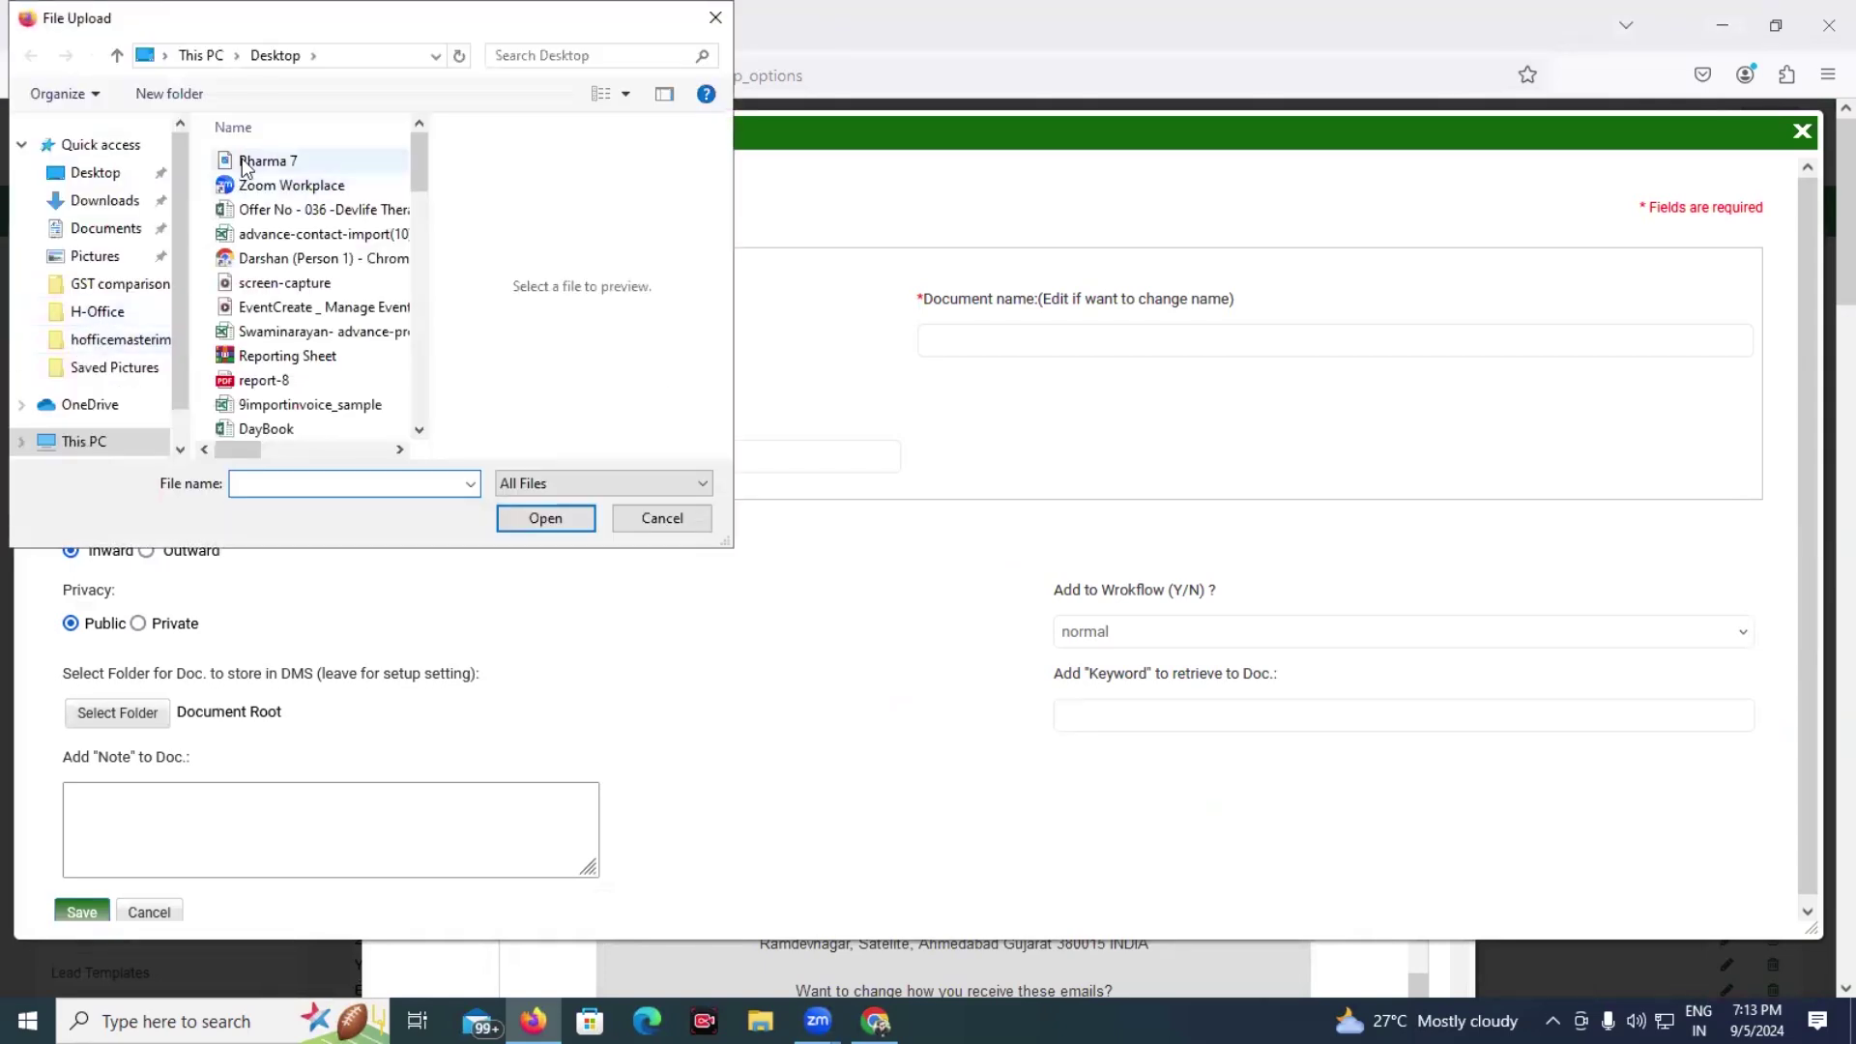
pyautogui.click(271, 159)
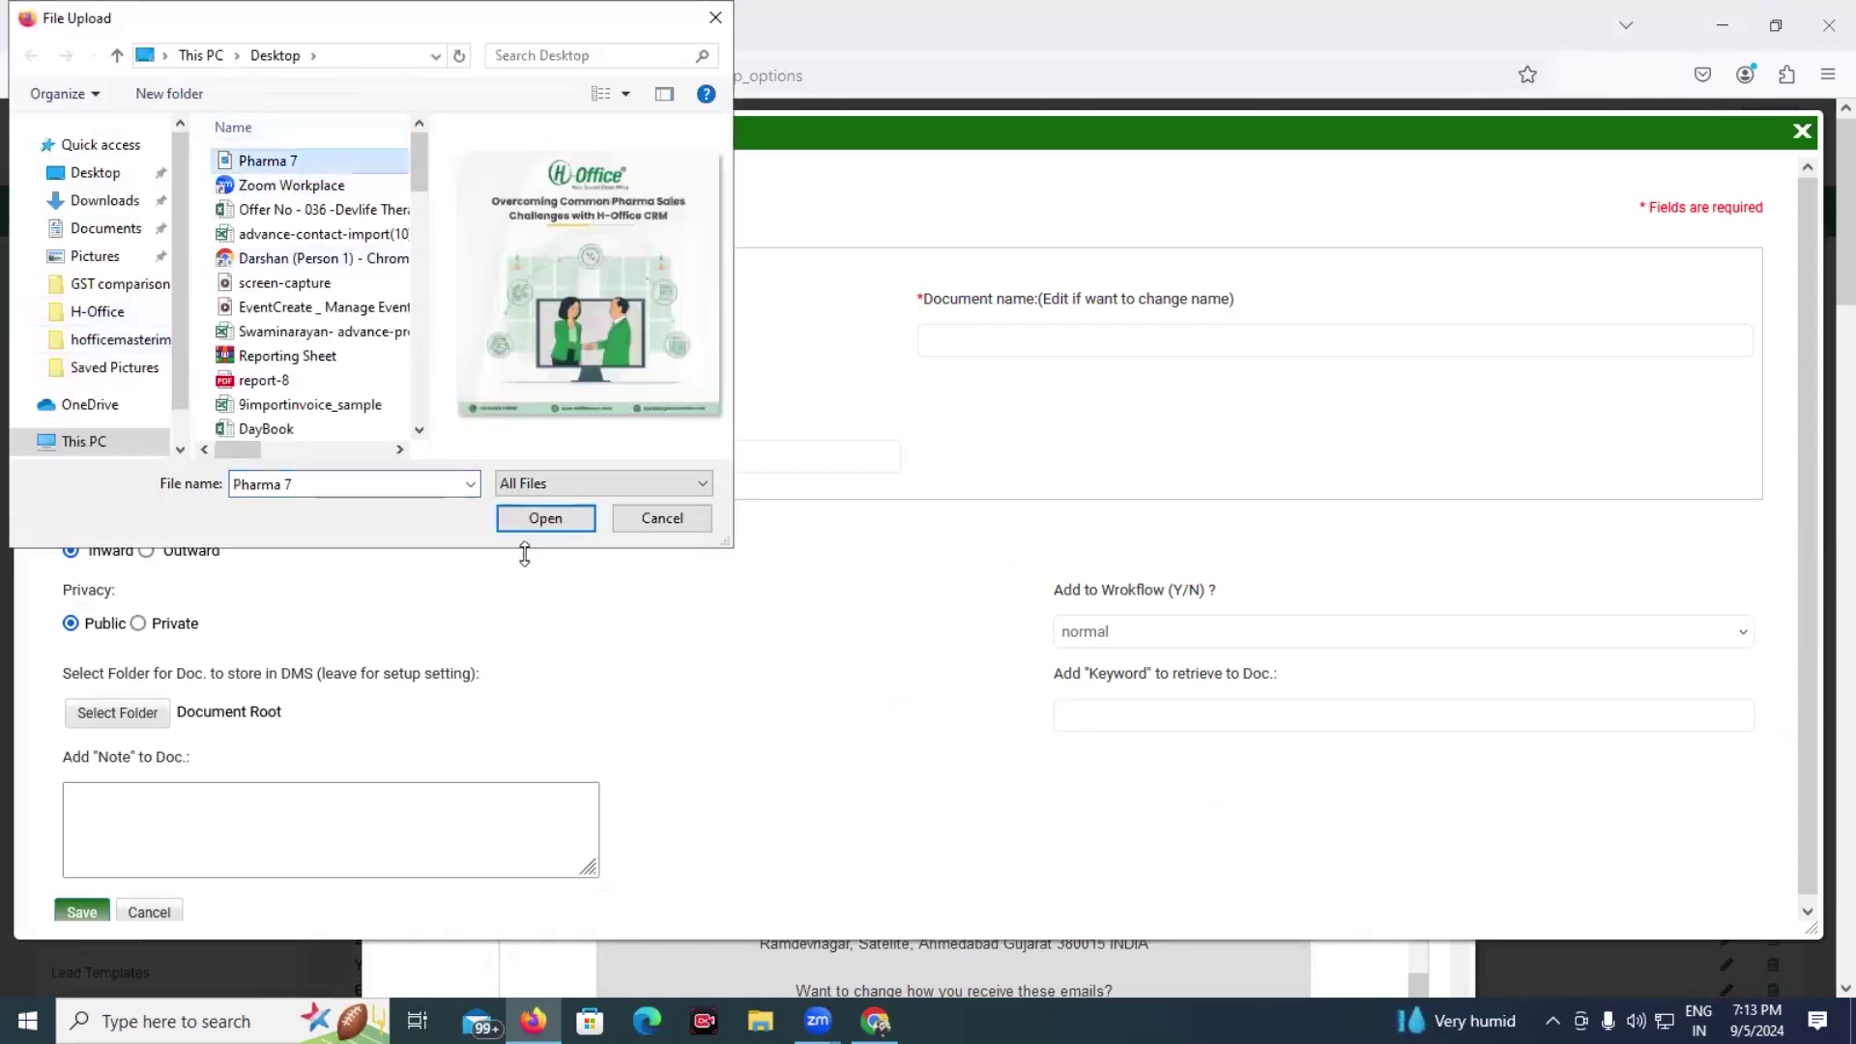
pyautogui.click(536, 522)
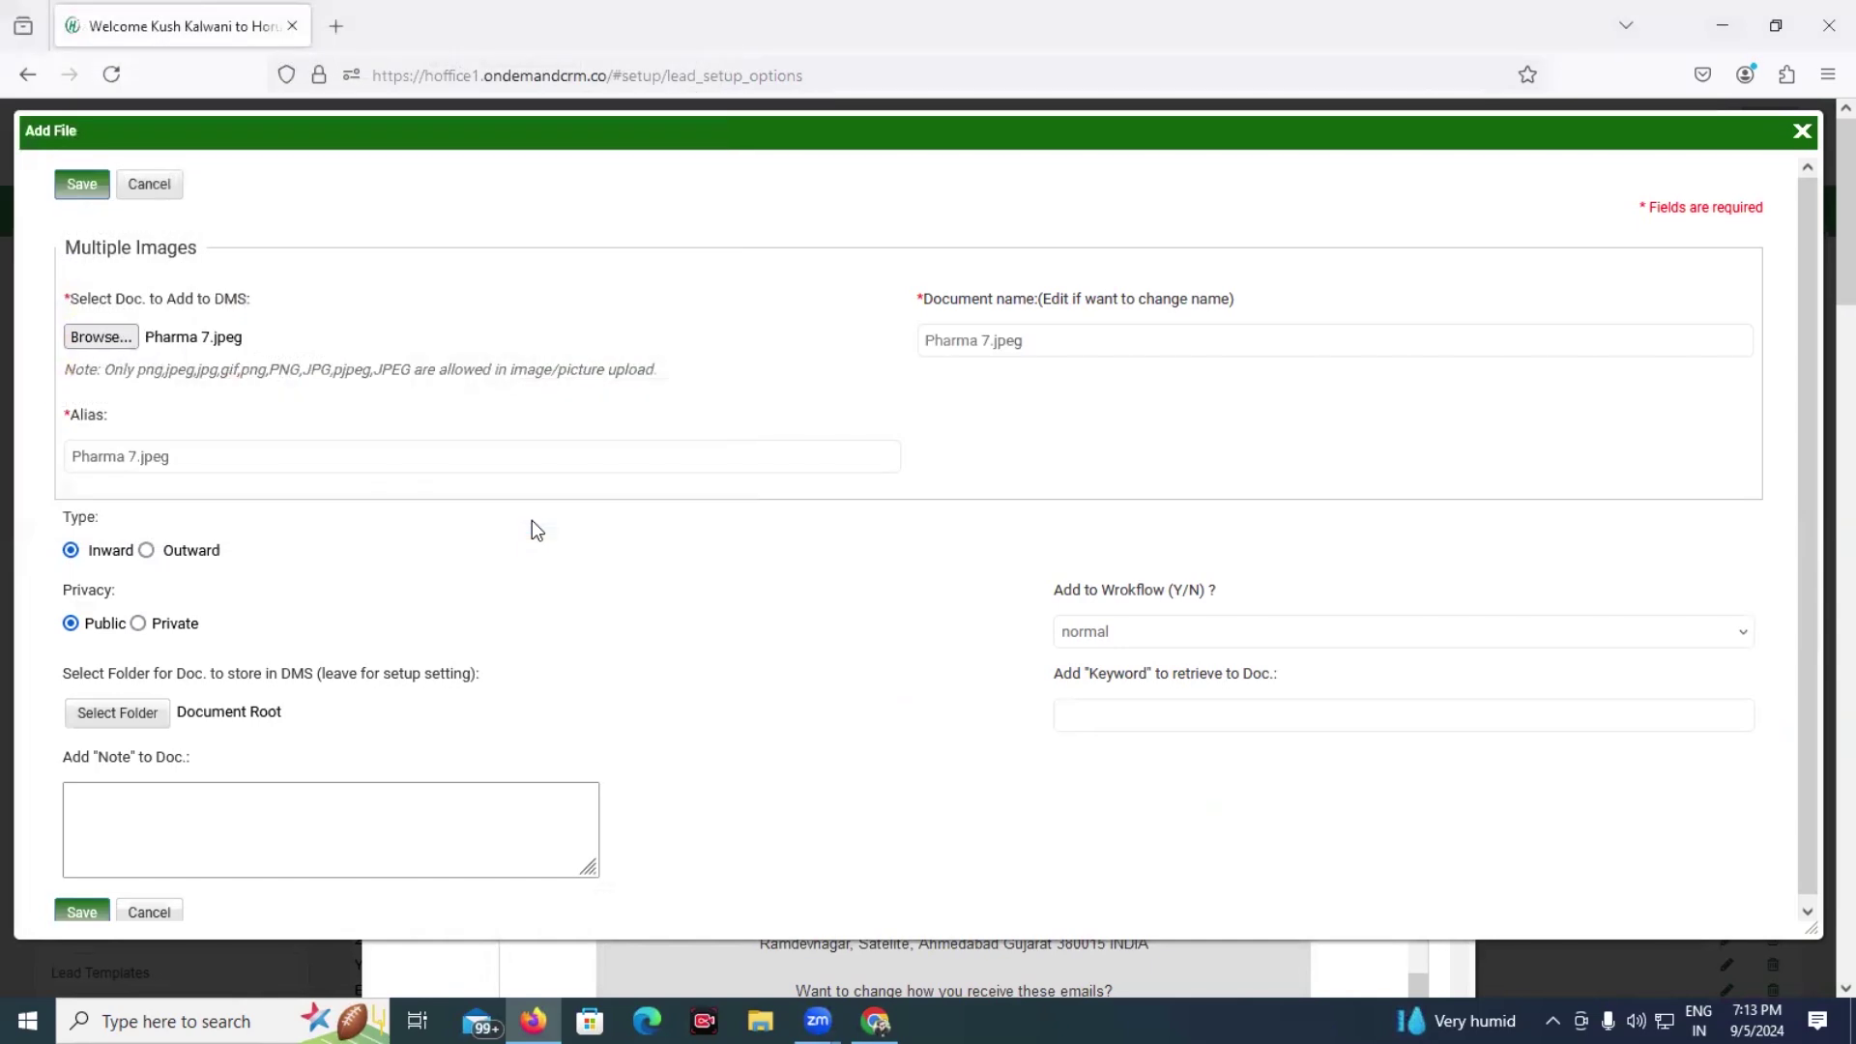
pyautogui.click(84, 184)
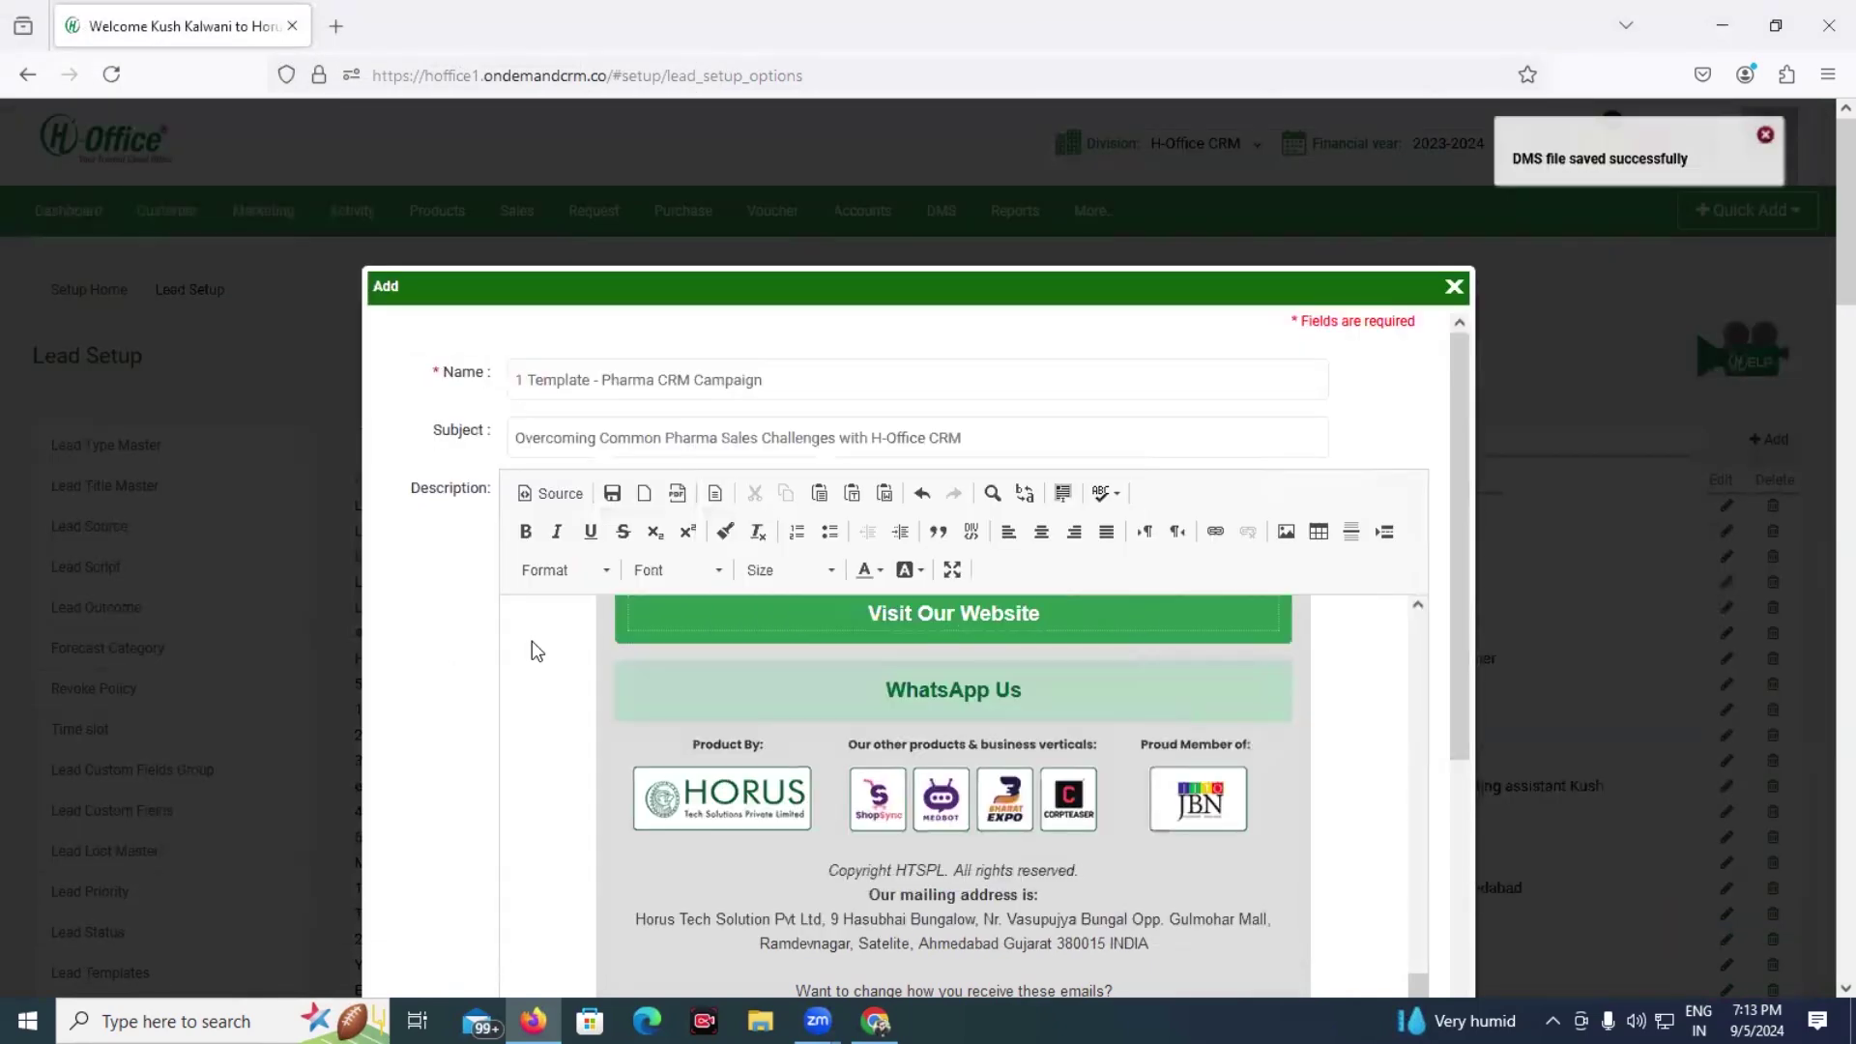
# Step: Set the template's status to INACTIVE
pyautogui.scroll(-10, 483, 636)
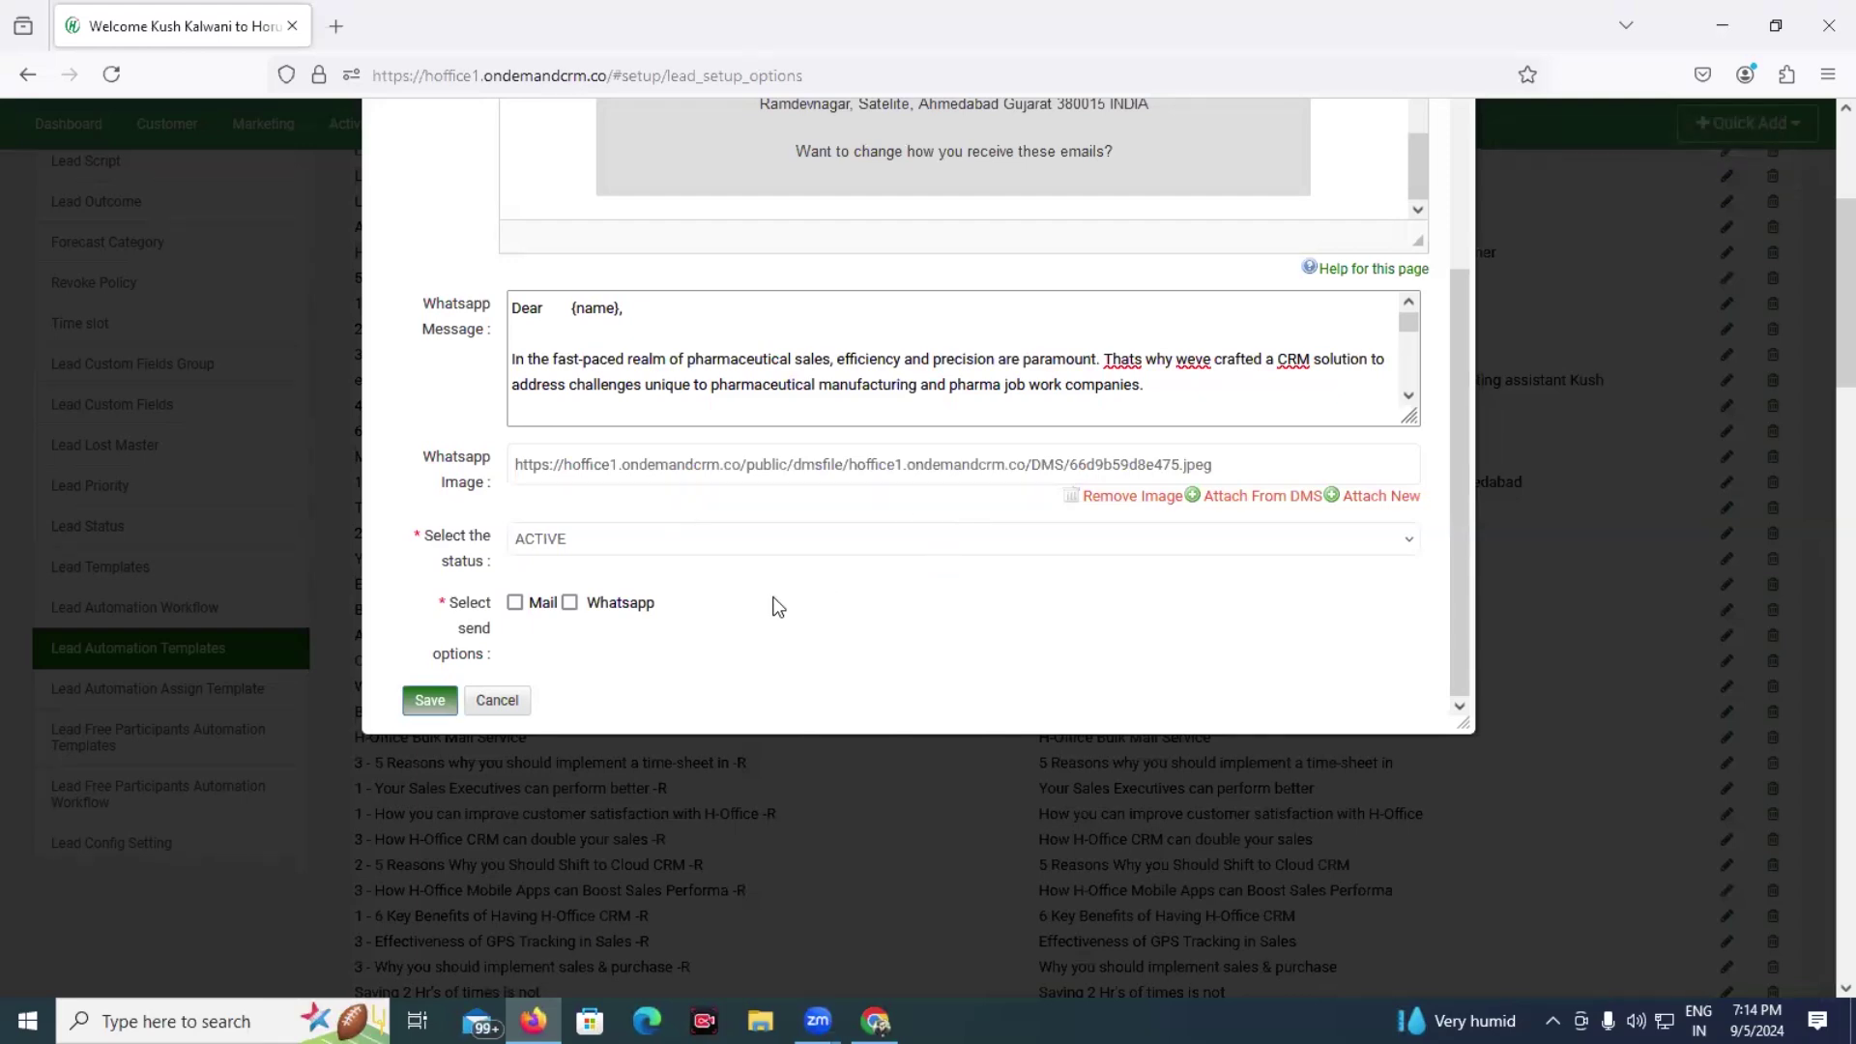
pyautogui.click(785, 541)
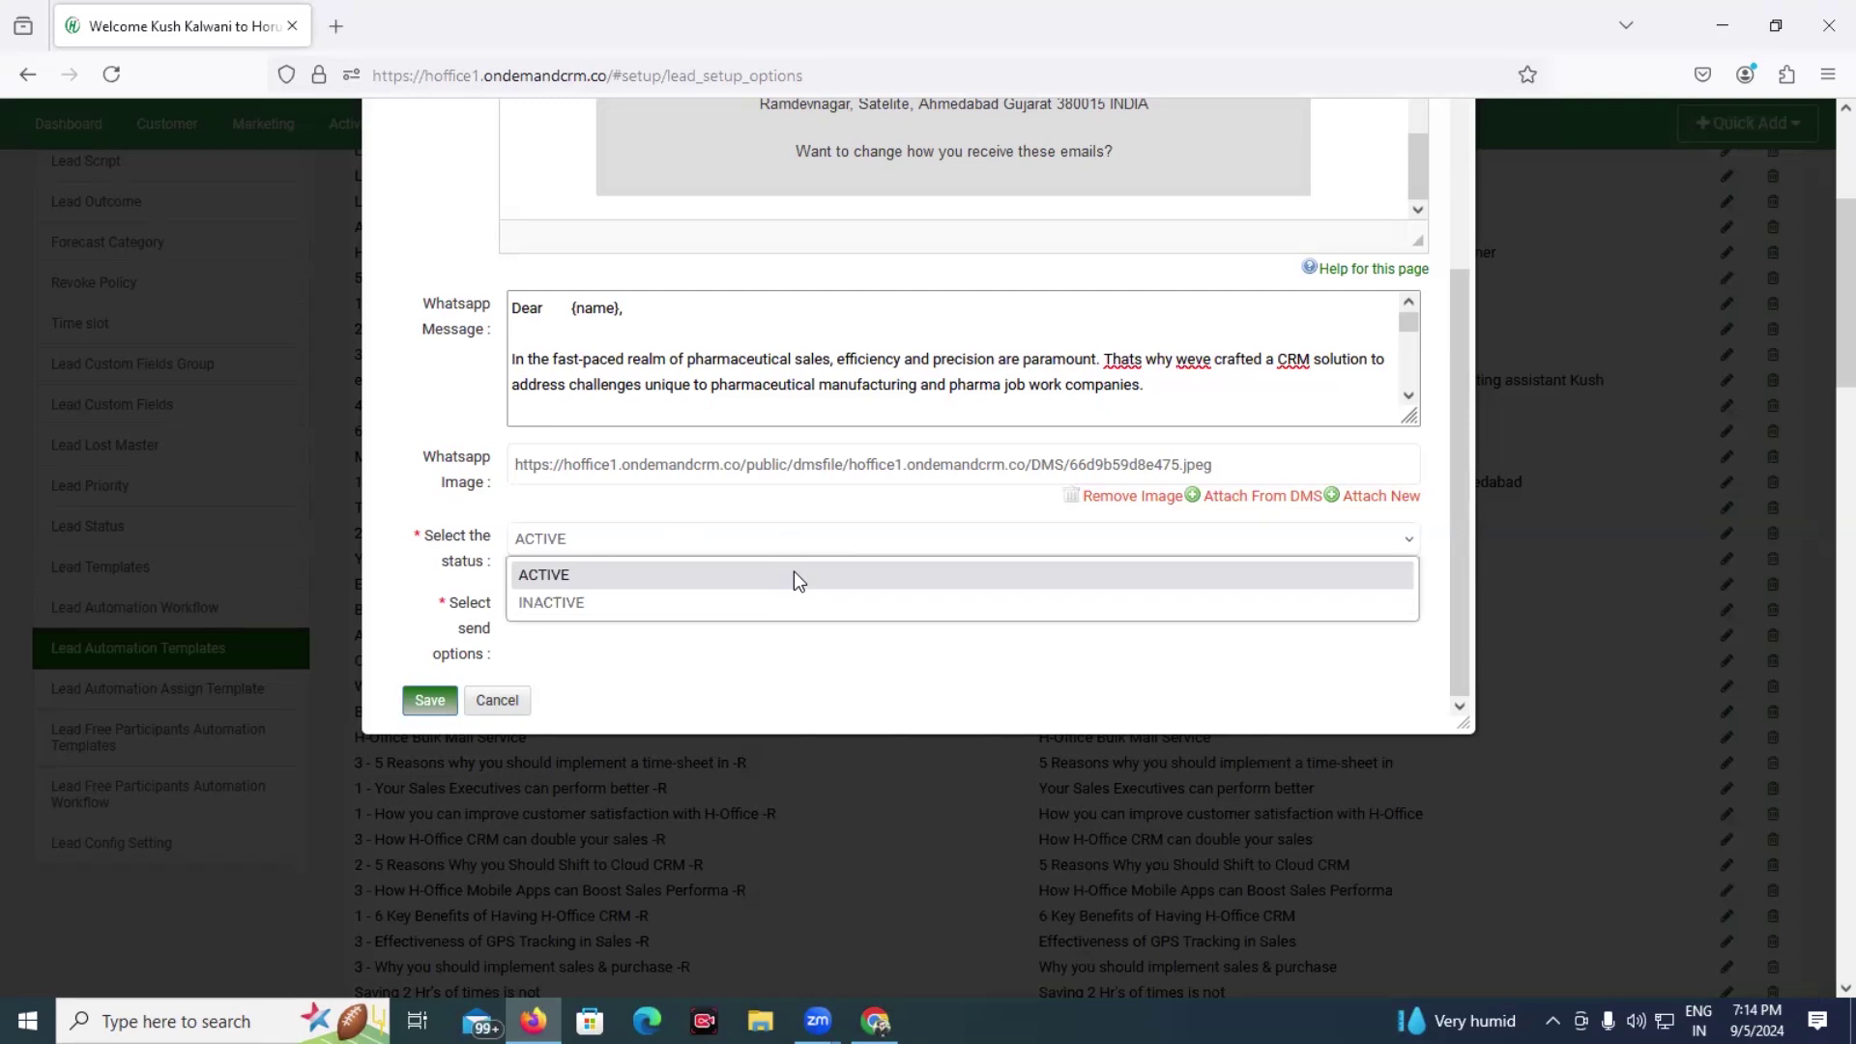
pyautogui.click(794, 576)
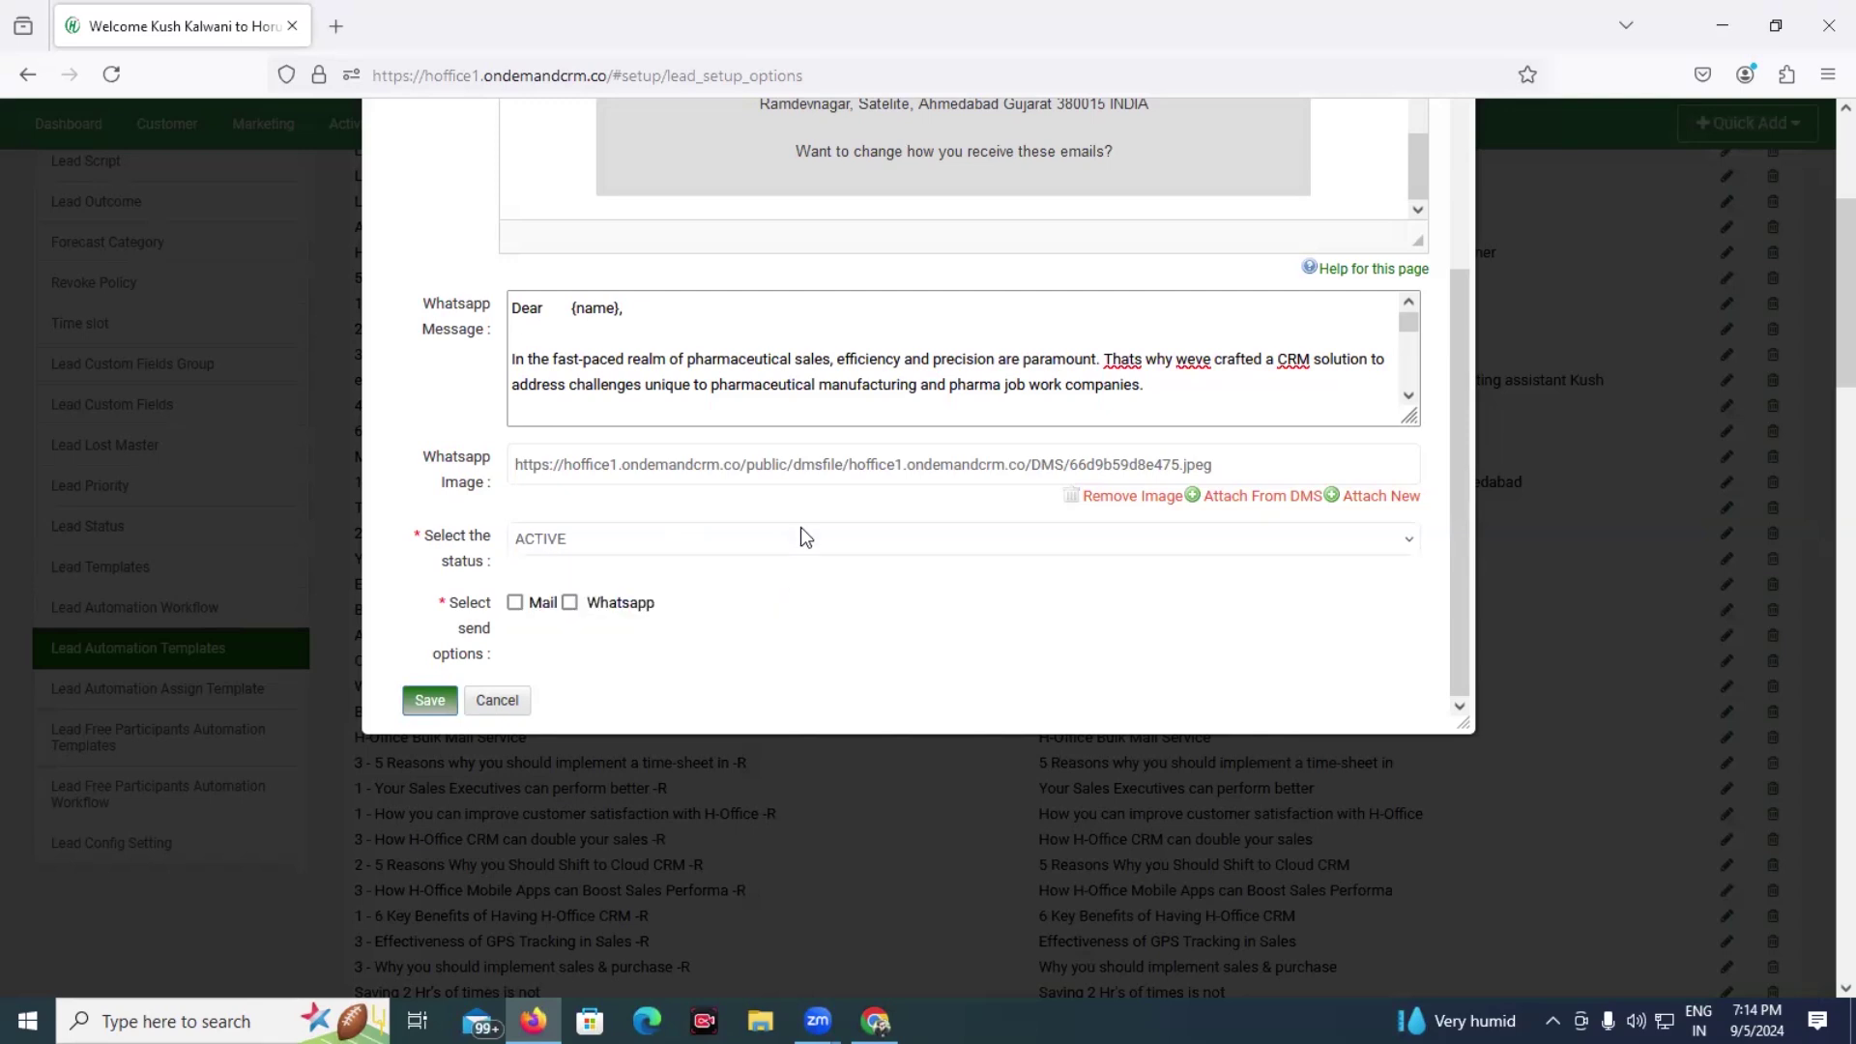
pyautogui.click(800, 527)
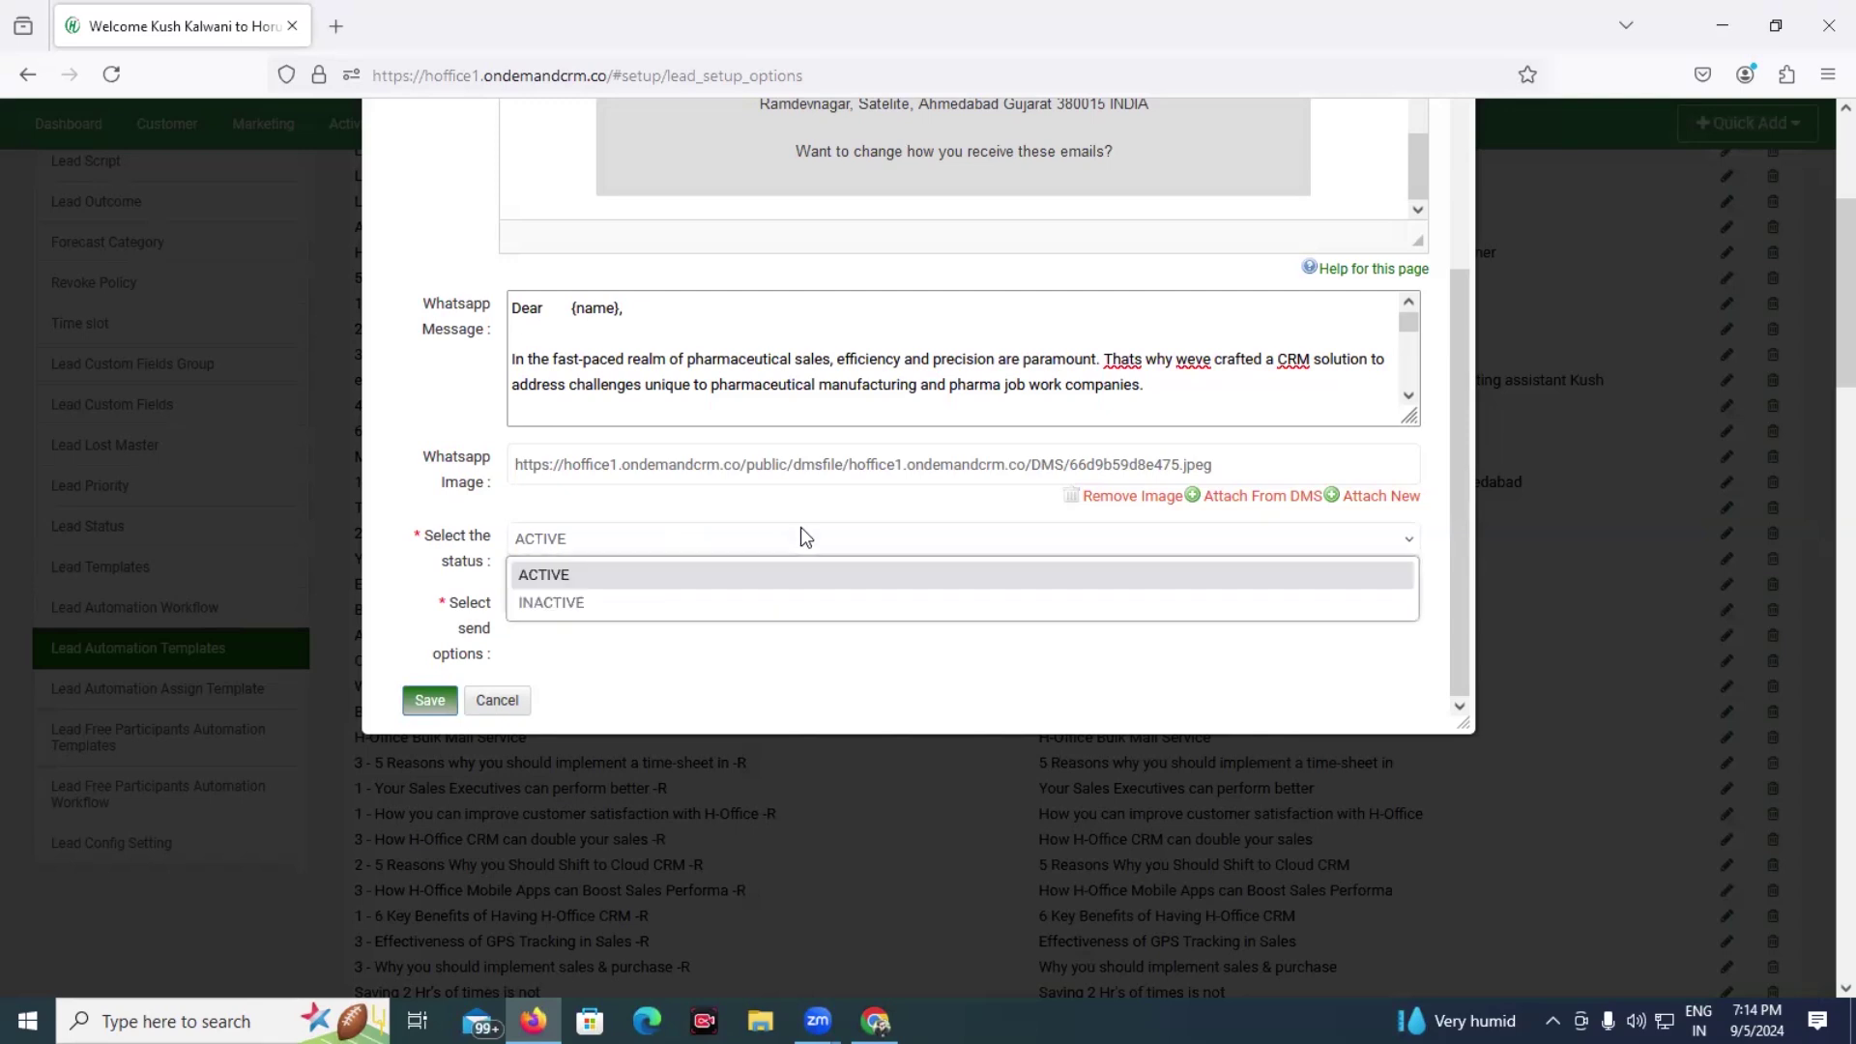
pyautogui.click(800, 606)
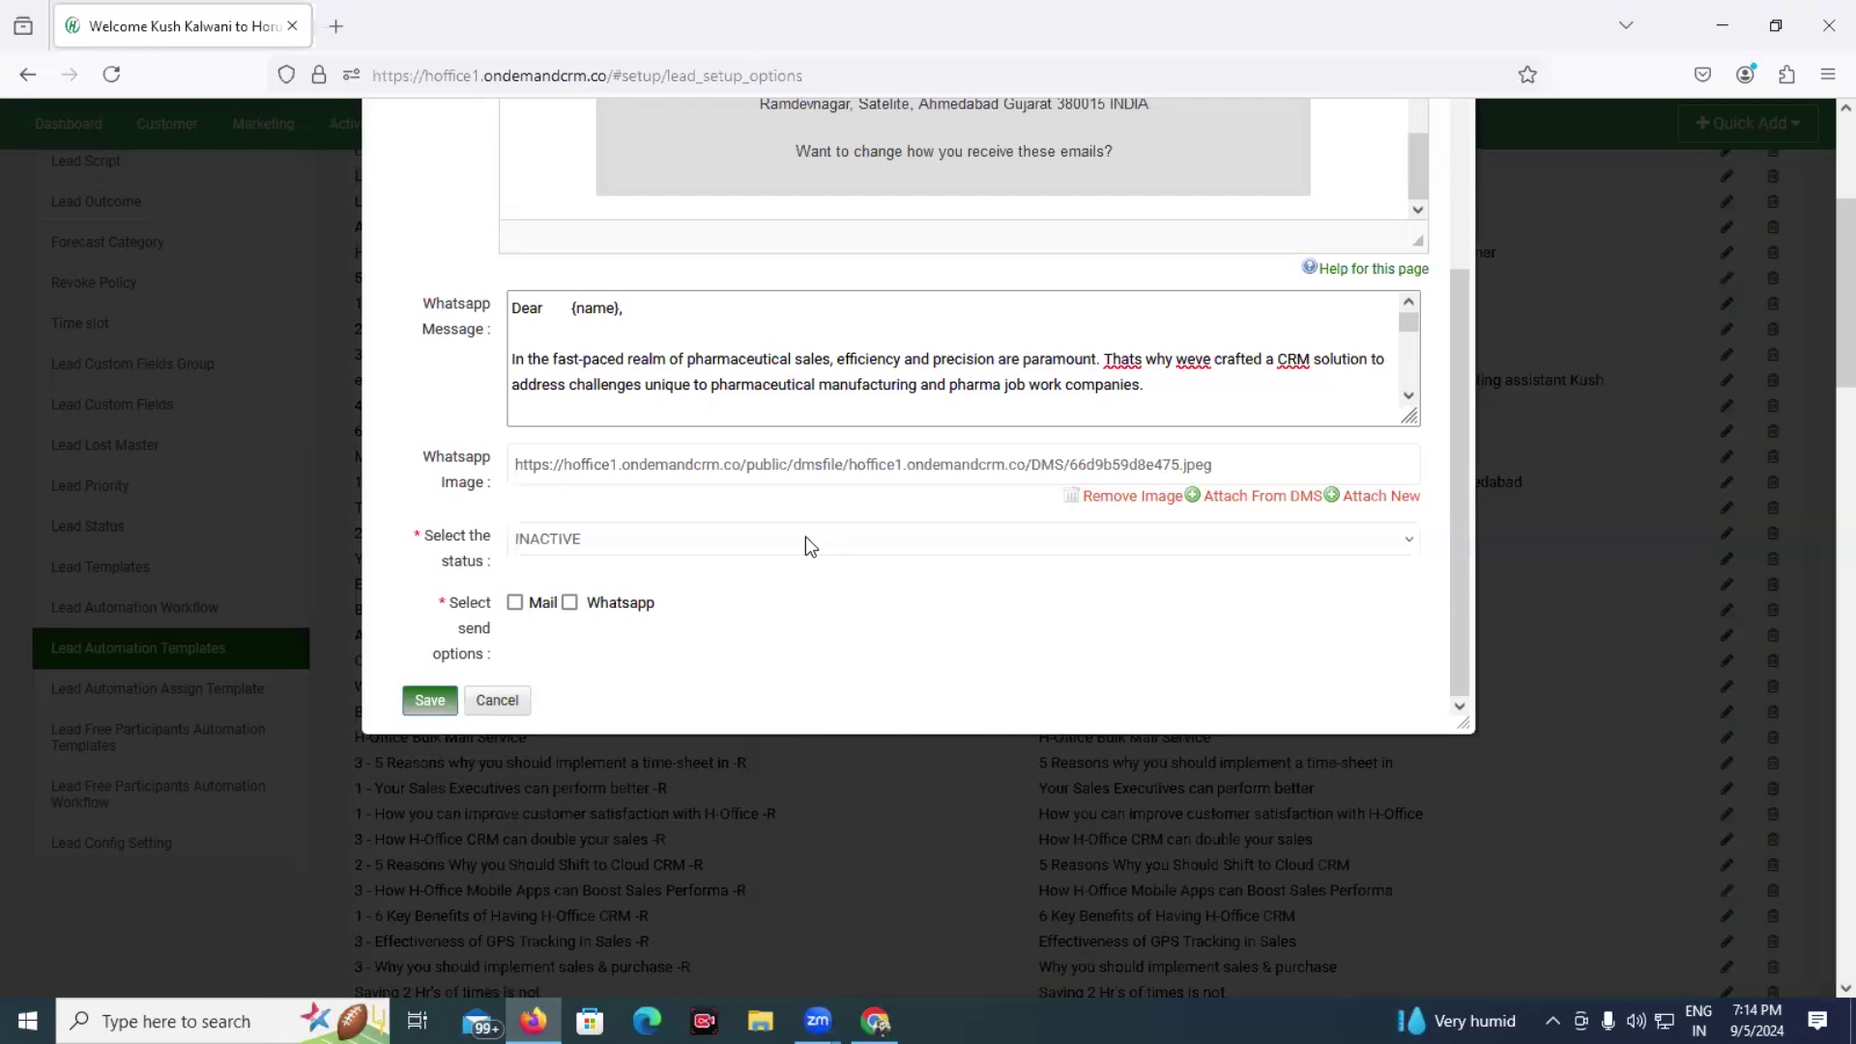
# Step: Enable both Mail and Whatsapp as send options and save the template
pyautogui.click(515, 605)
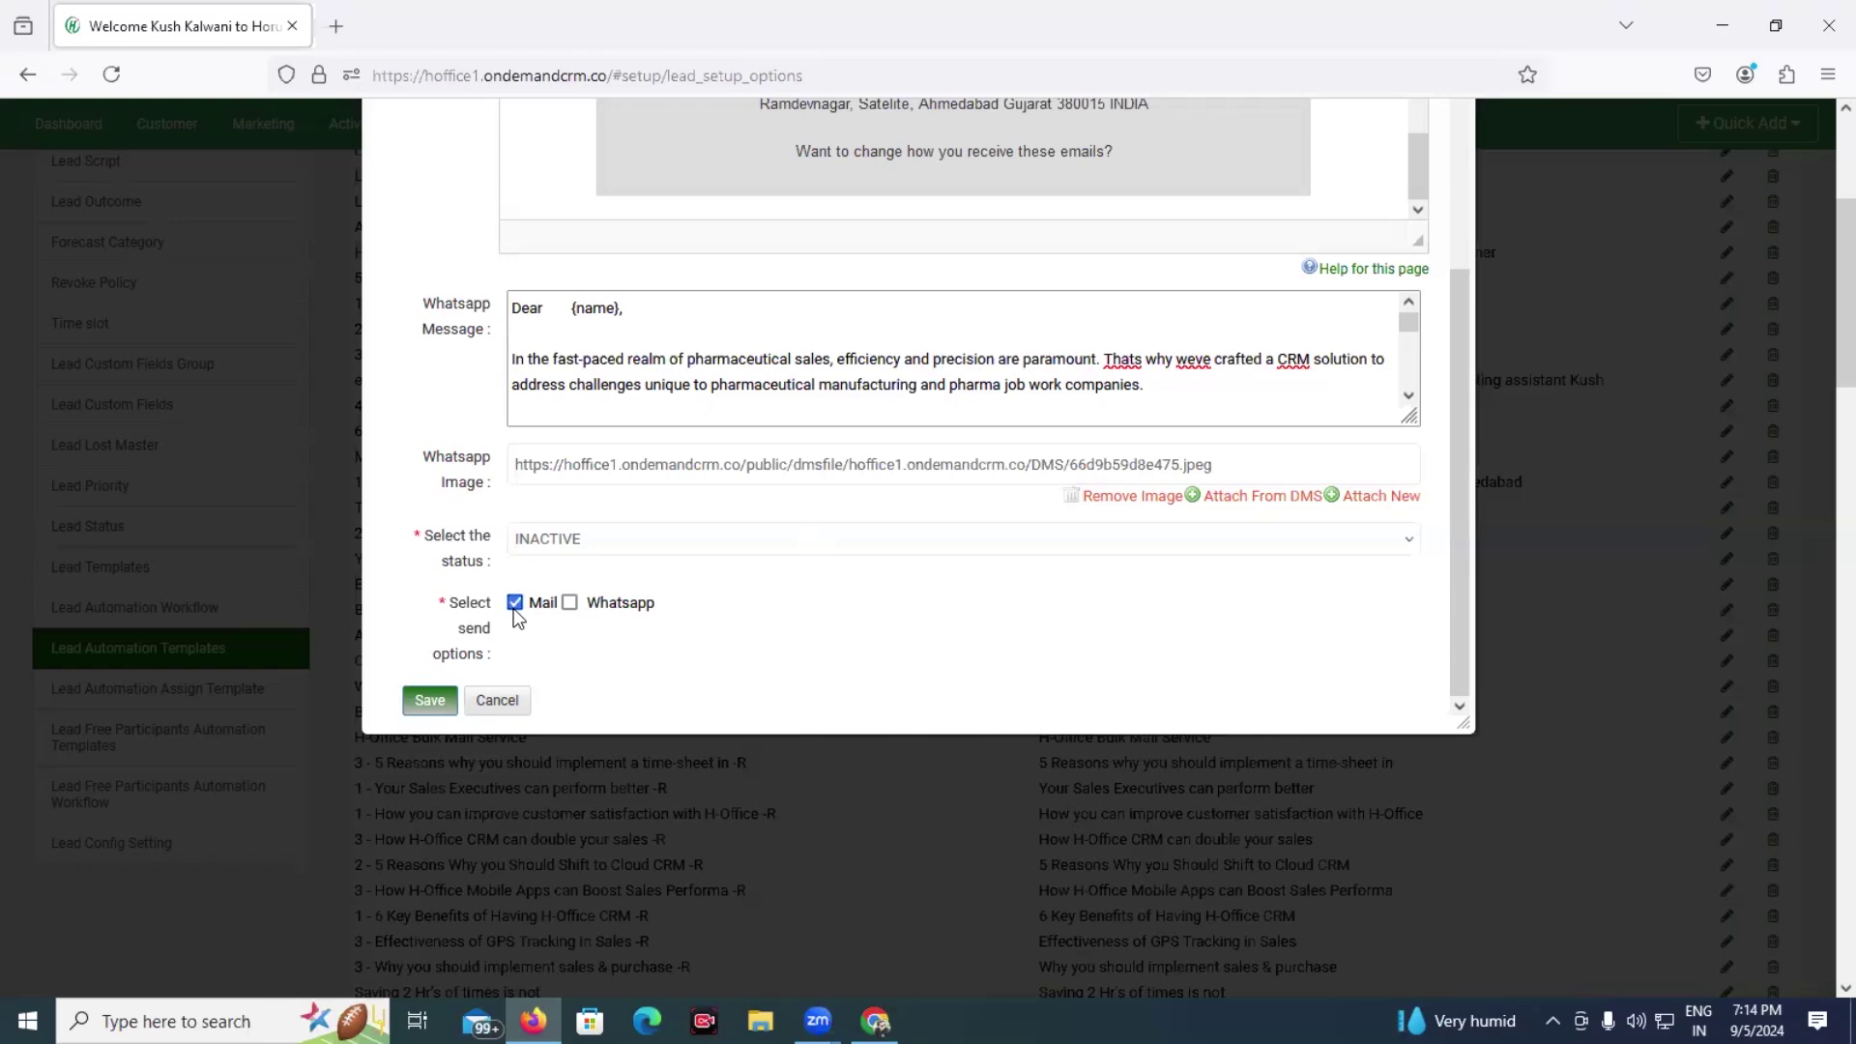
pyautogui.click(570, 605)
pyautogui.click(429, 702)
# Step: Look through the lead automation templates list down to its end to locate the newly added pharma campaign template
pyautogui.scroll(2, 429, 704)
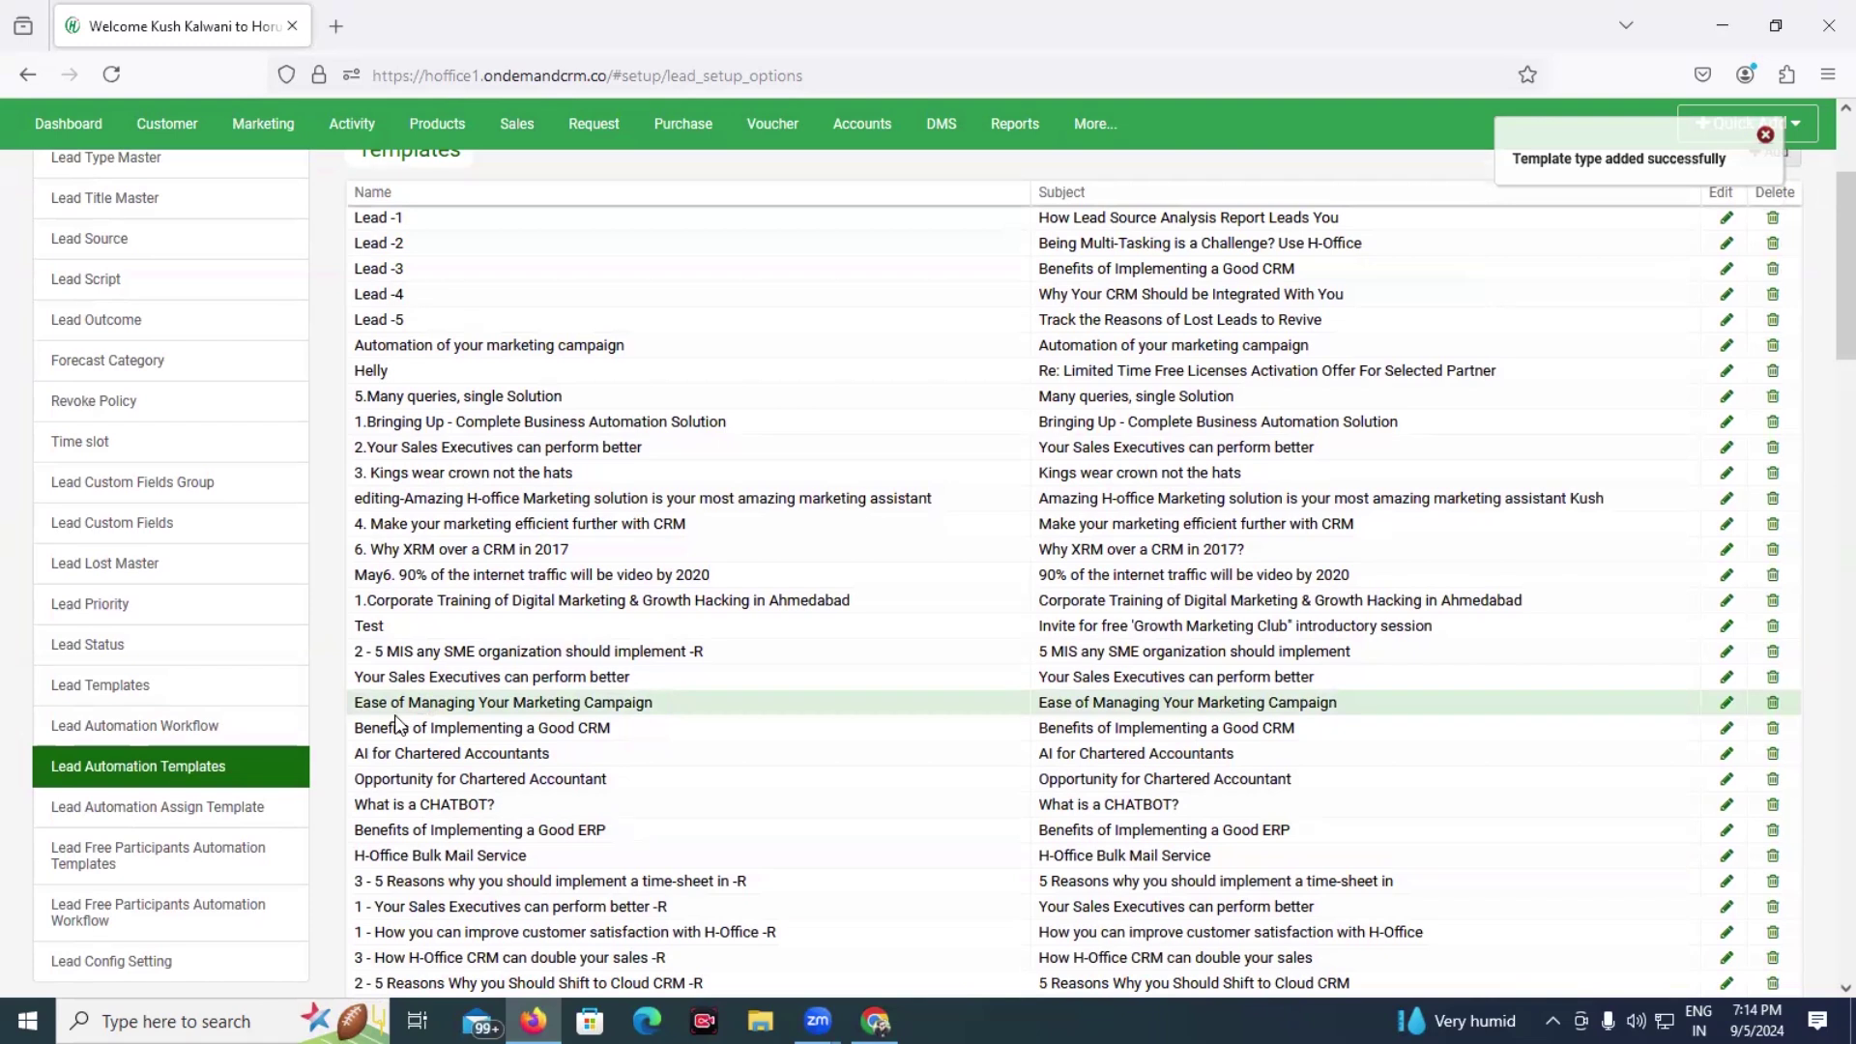
pyautogui.scroll(-8, 394, 715)
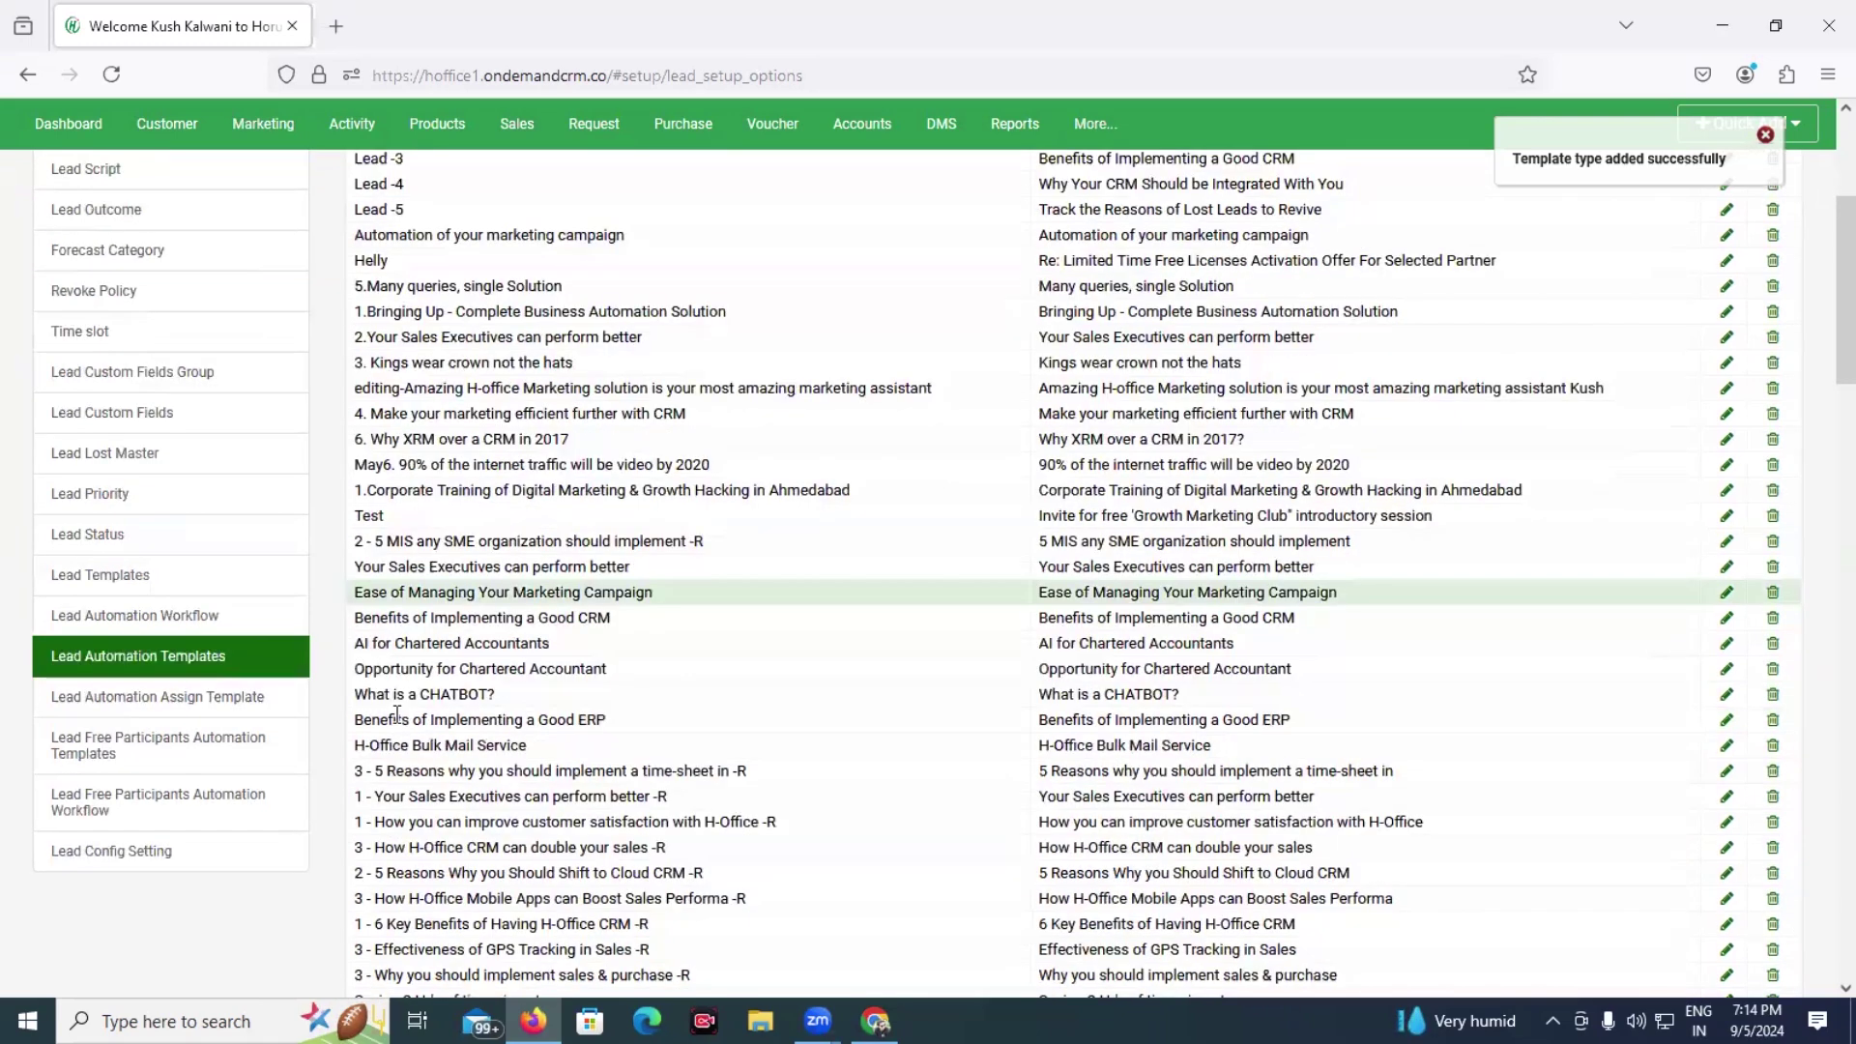
pyautogui.scroll(-20, 396, 715)
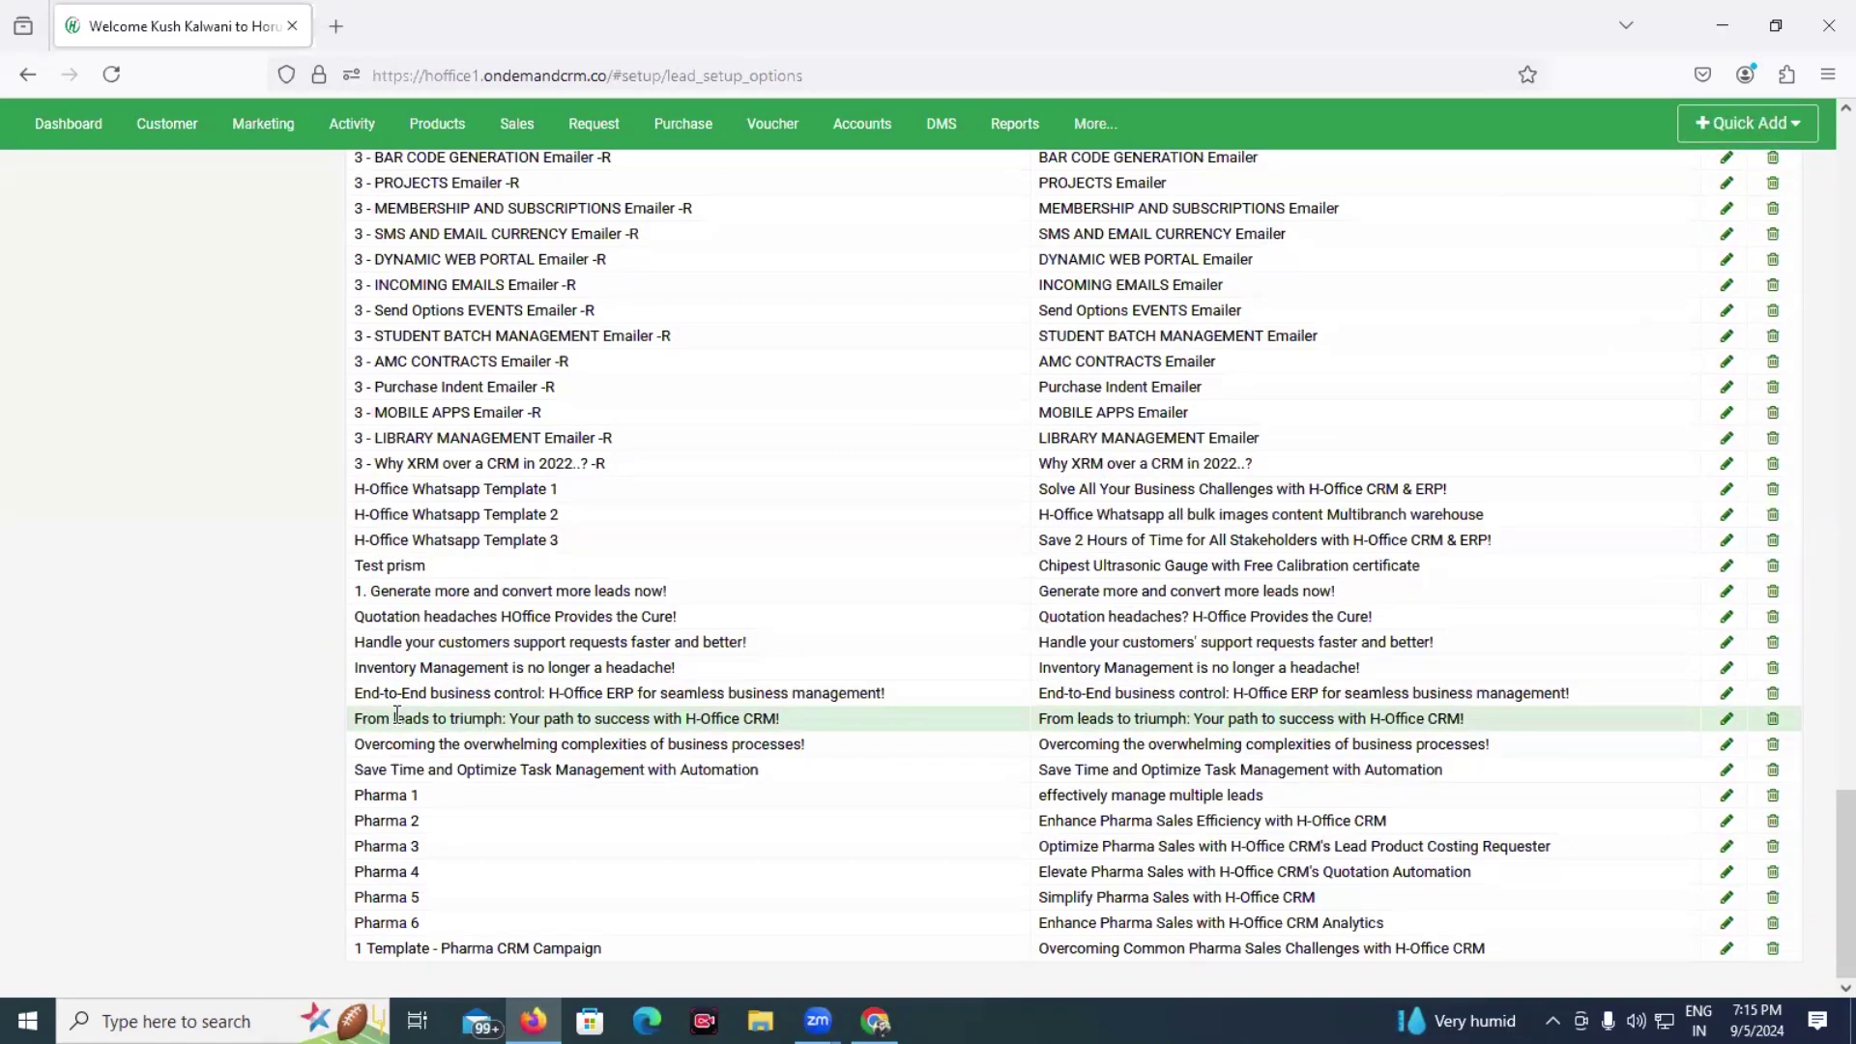
pyautogui.scroll(20, 396, 715)
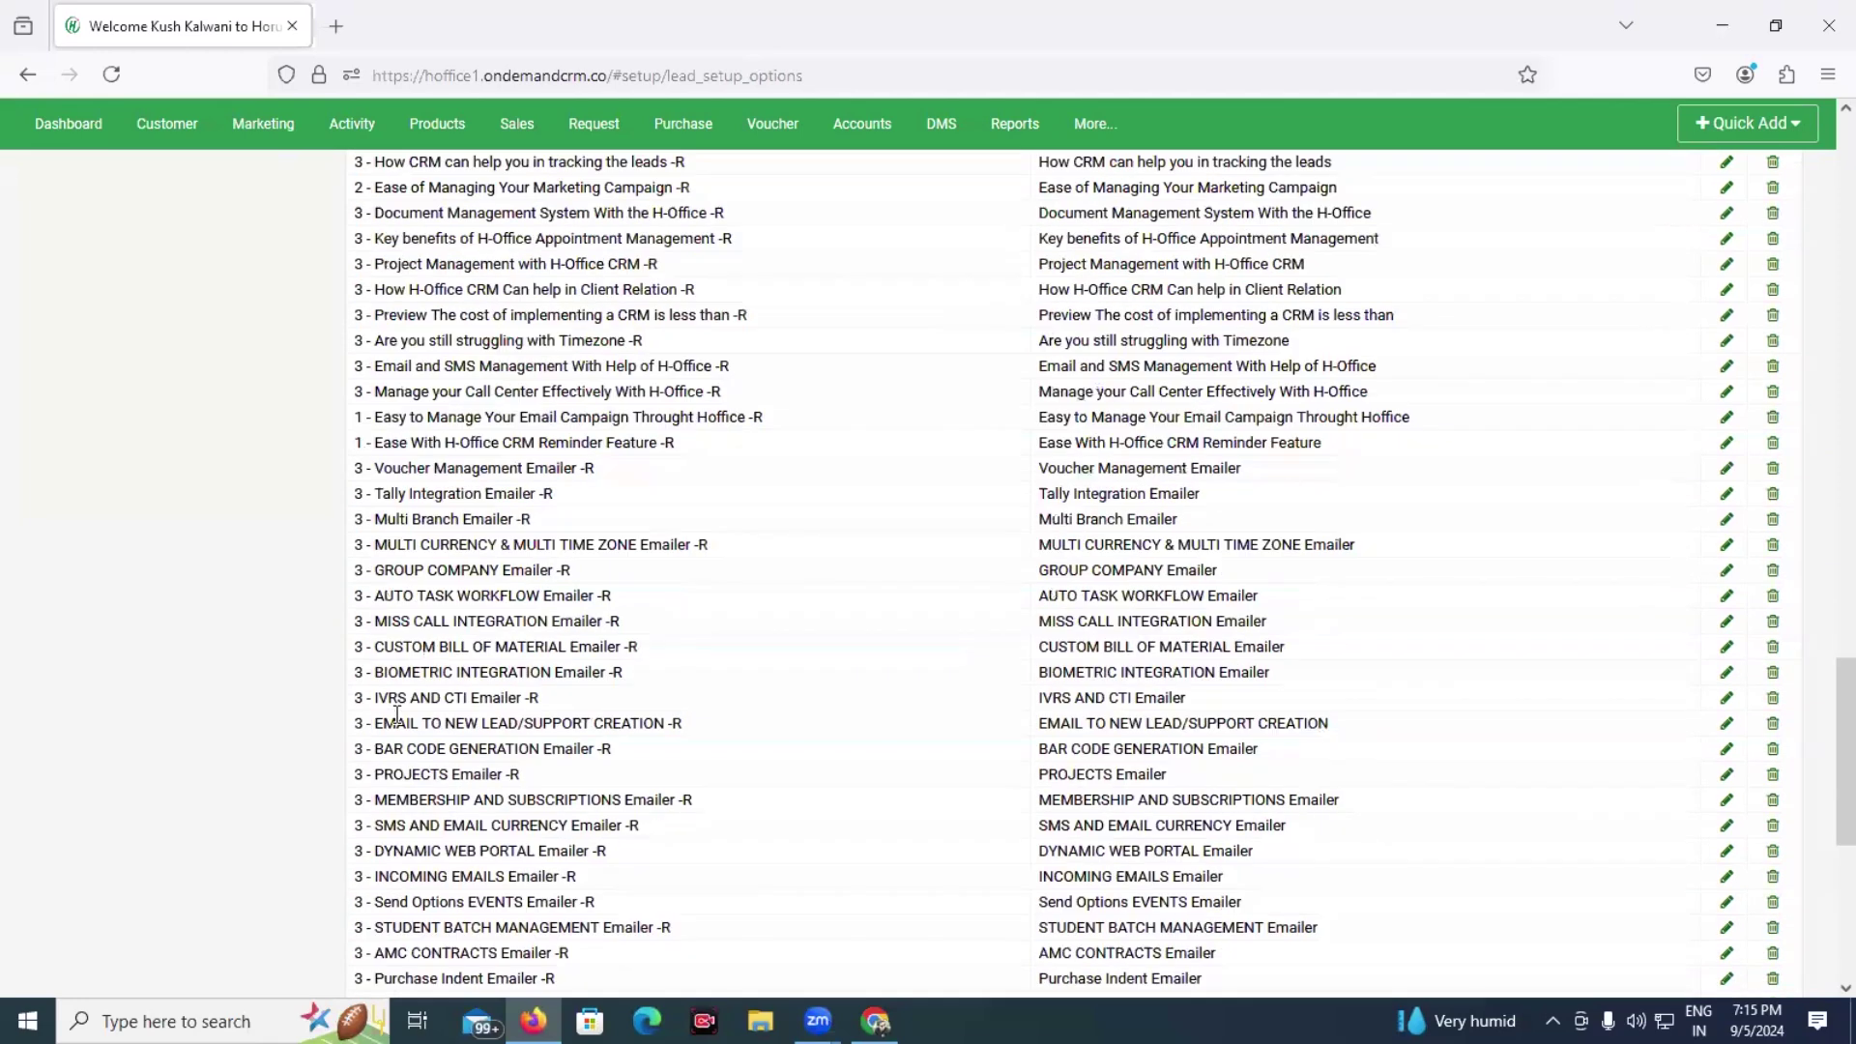
pyautogui.scroll(-8, 397, 715)
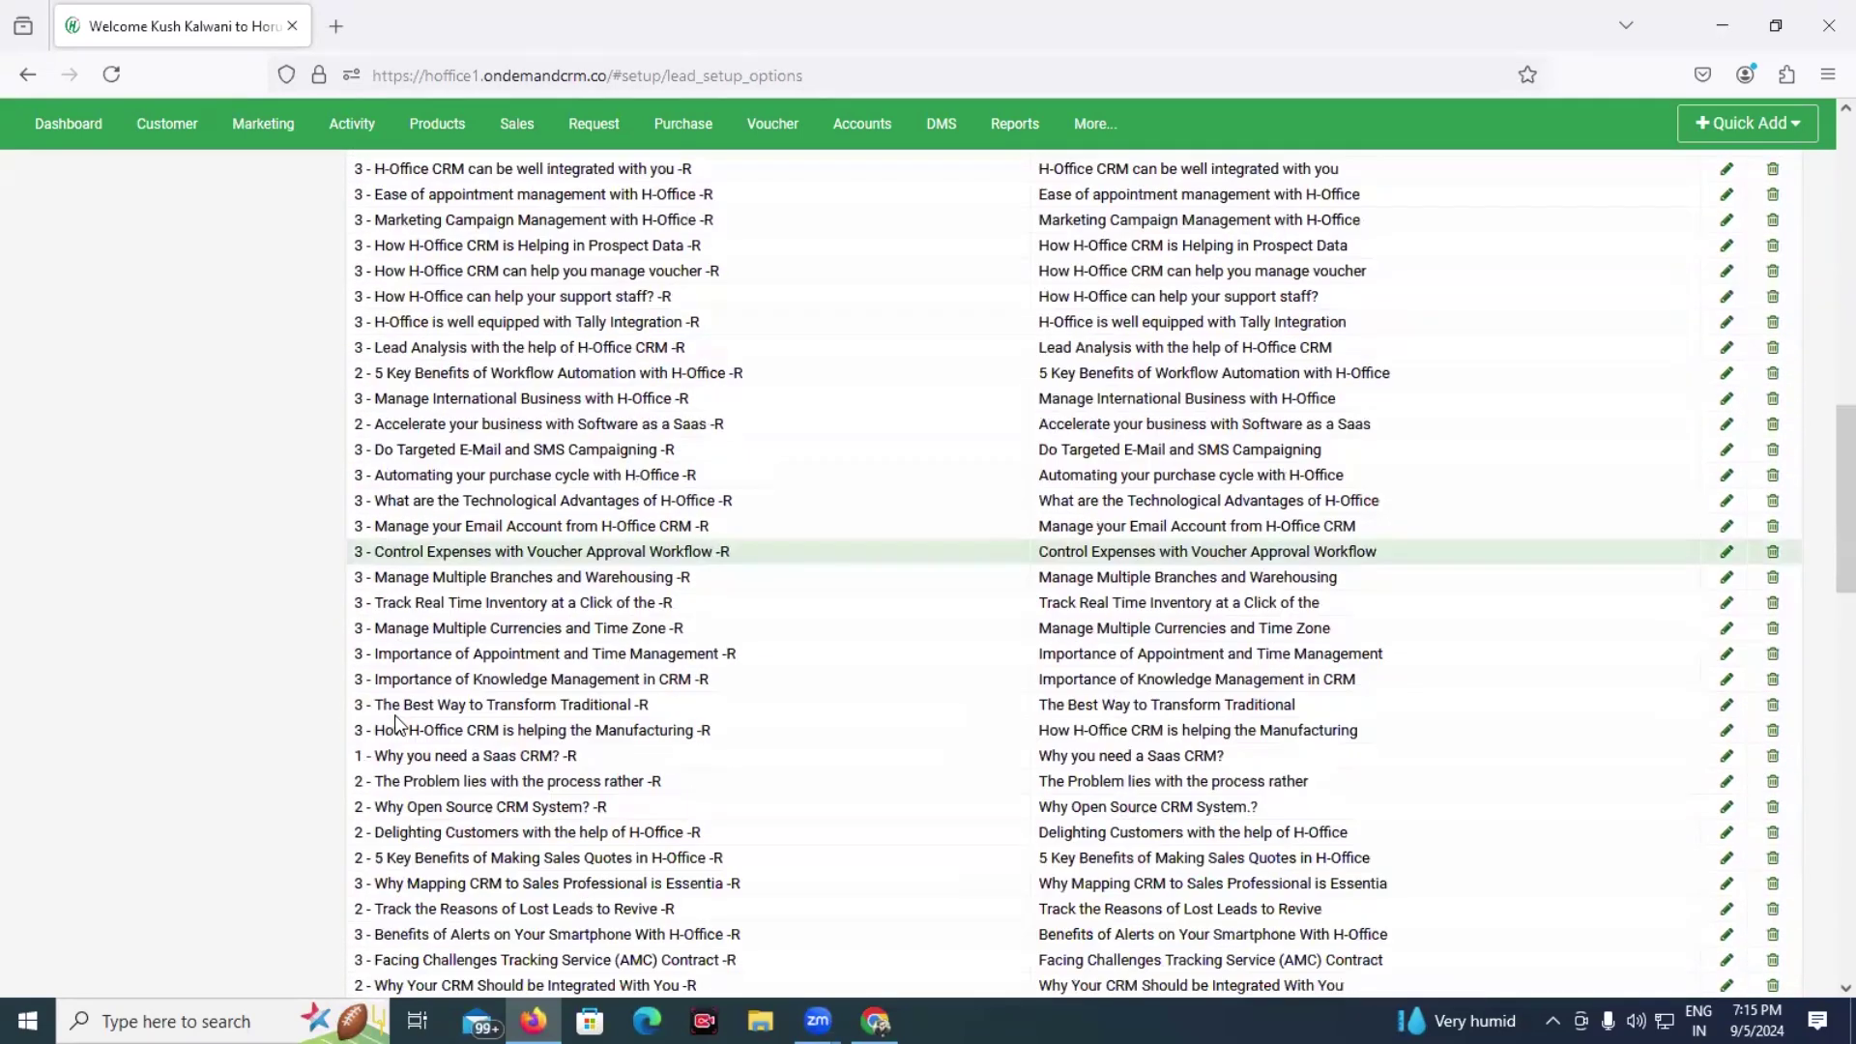
pyautogui.scroll(6, 396, 716)
pyautogui.scroll(8, 396, 716)
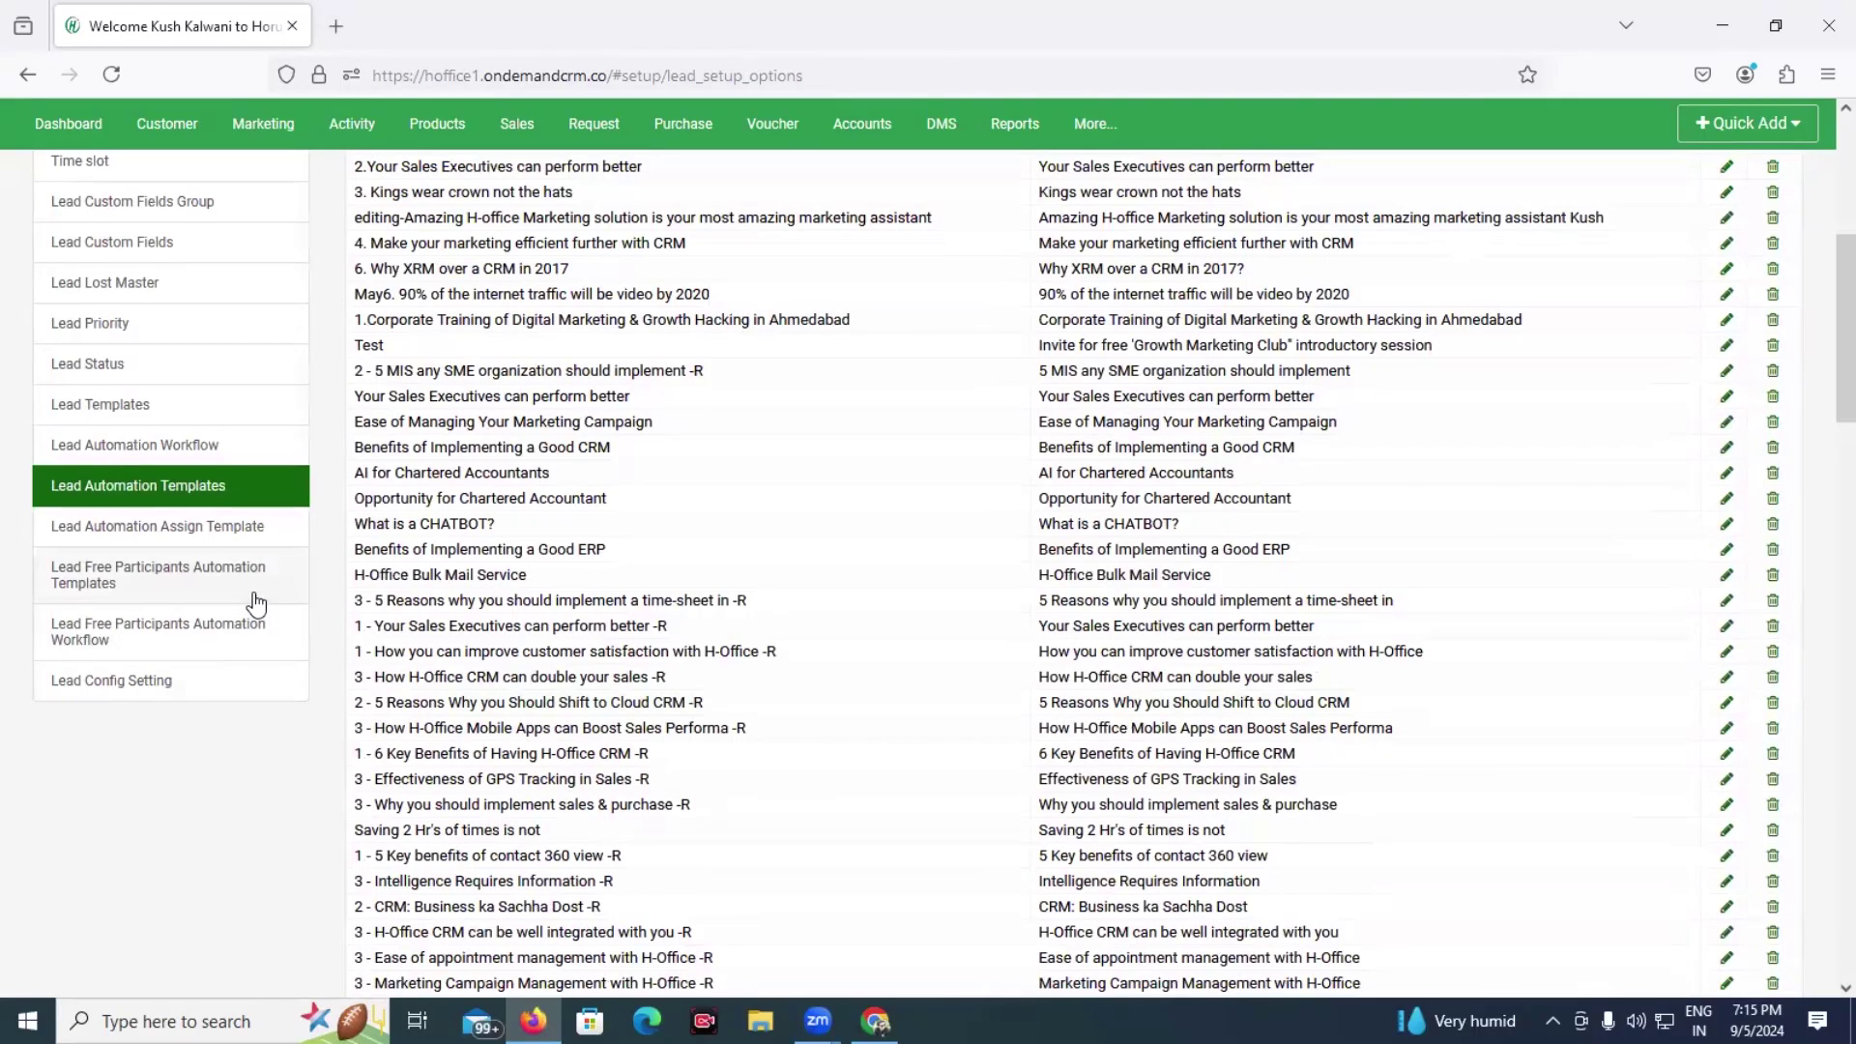
pyautogui.scroll(2, 256, 603)
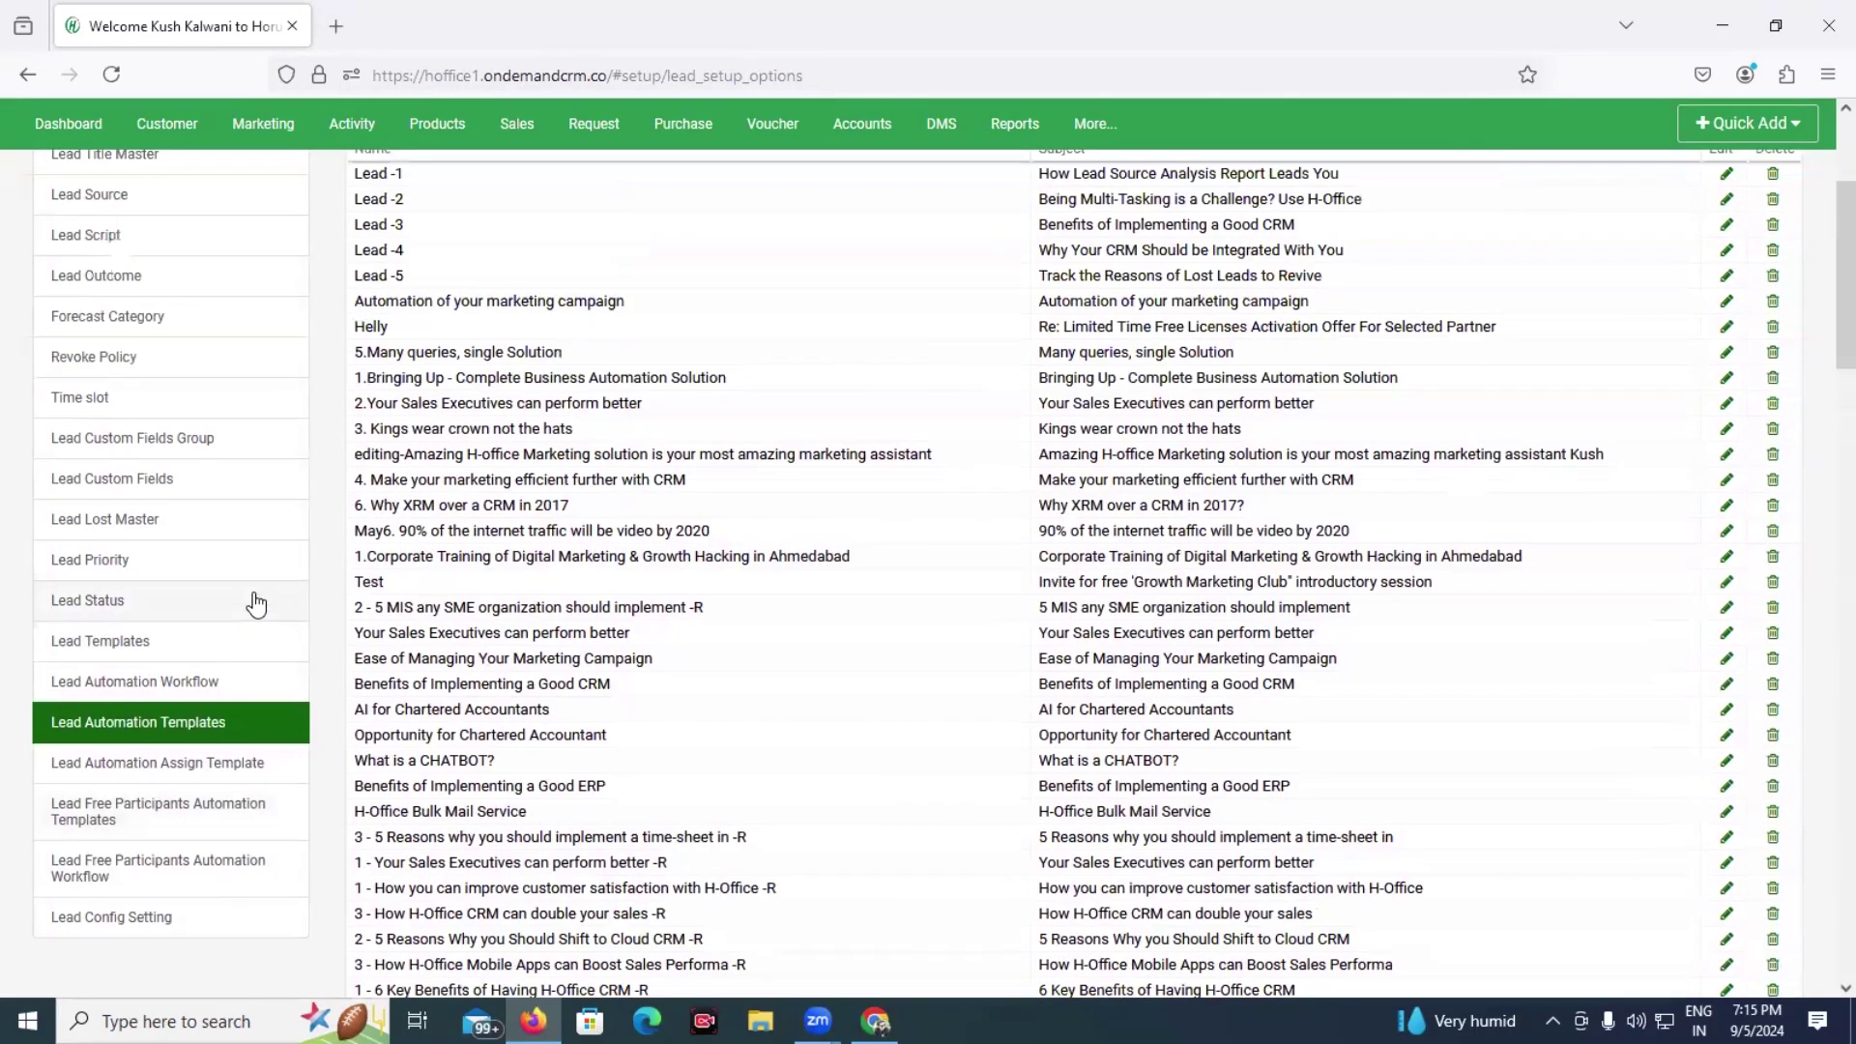
# Step: Add a new lead automation workflow and title it "Pharma CRM Workflow"
pyautogui.click(267, 671)
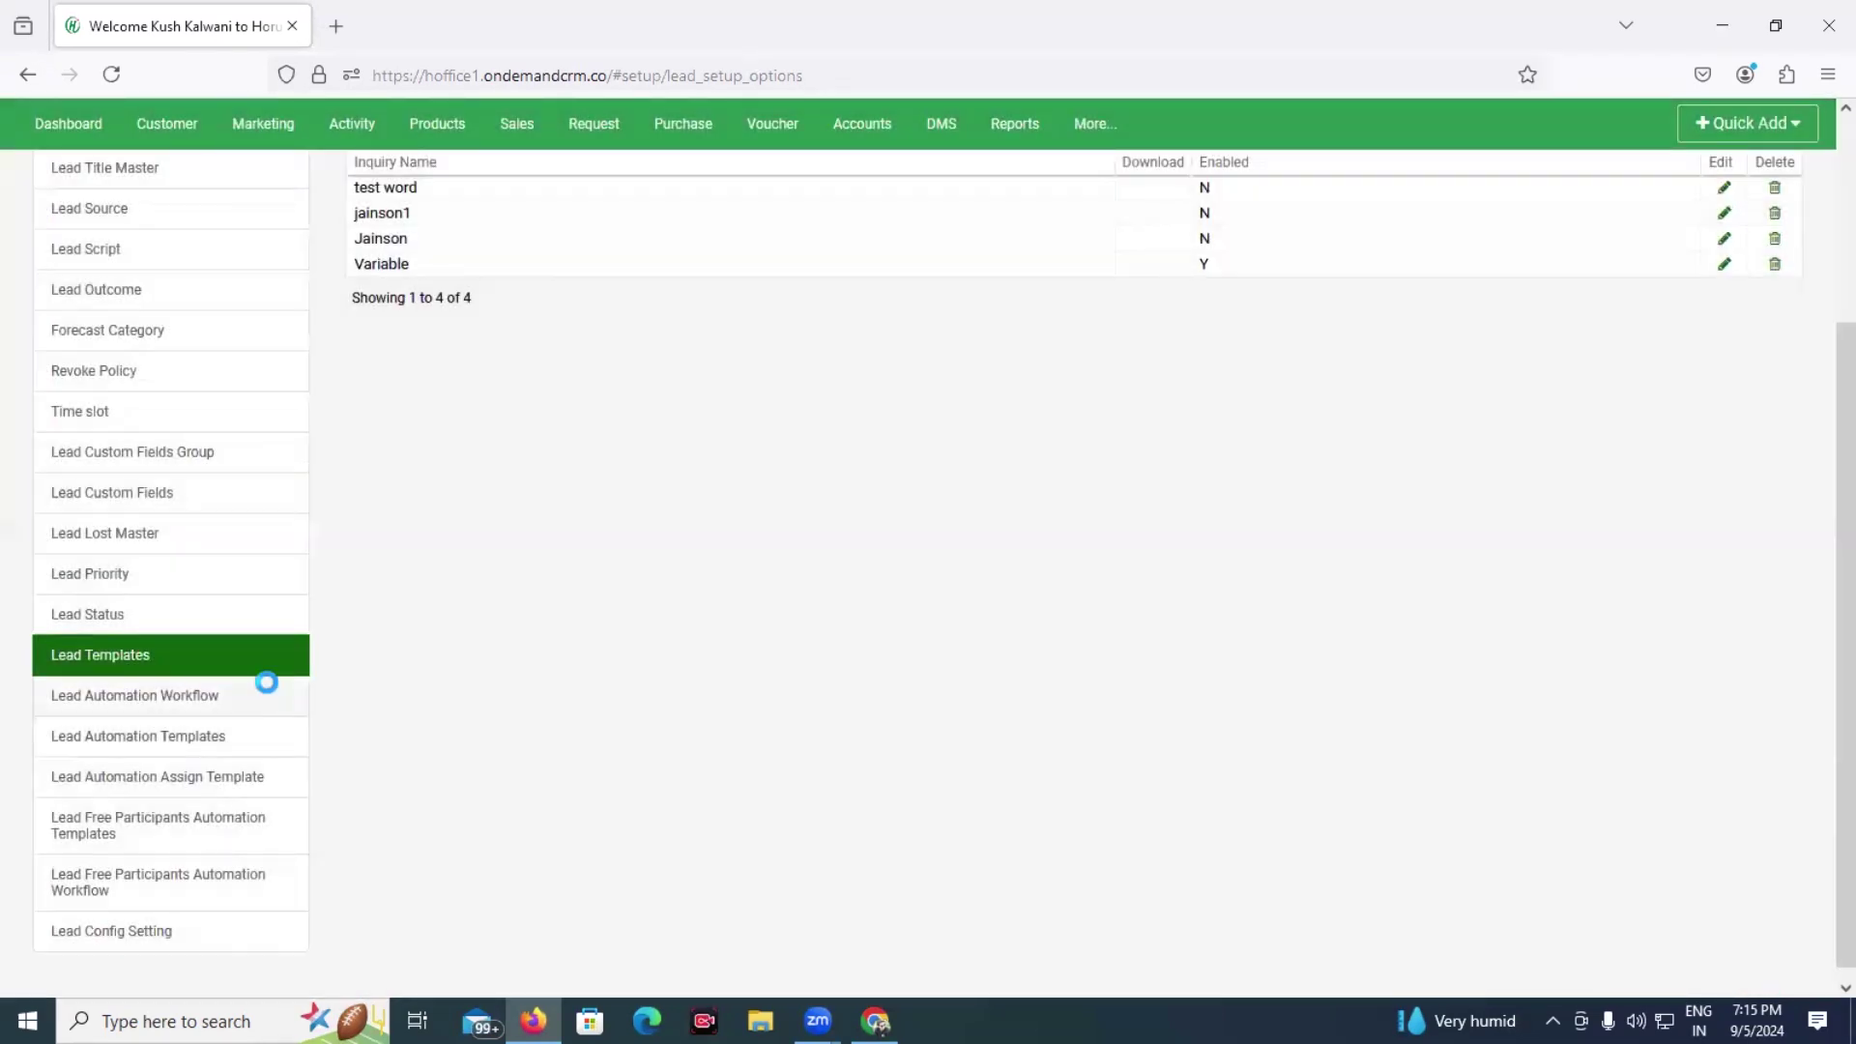
pyautogui.click(266, 682)
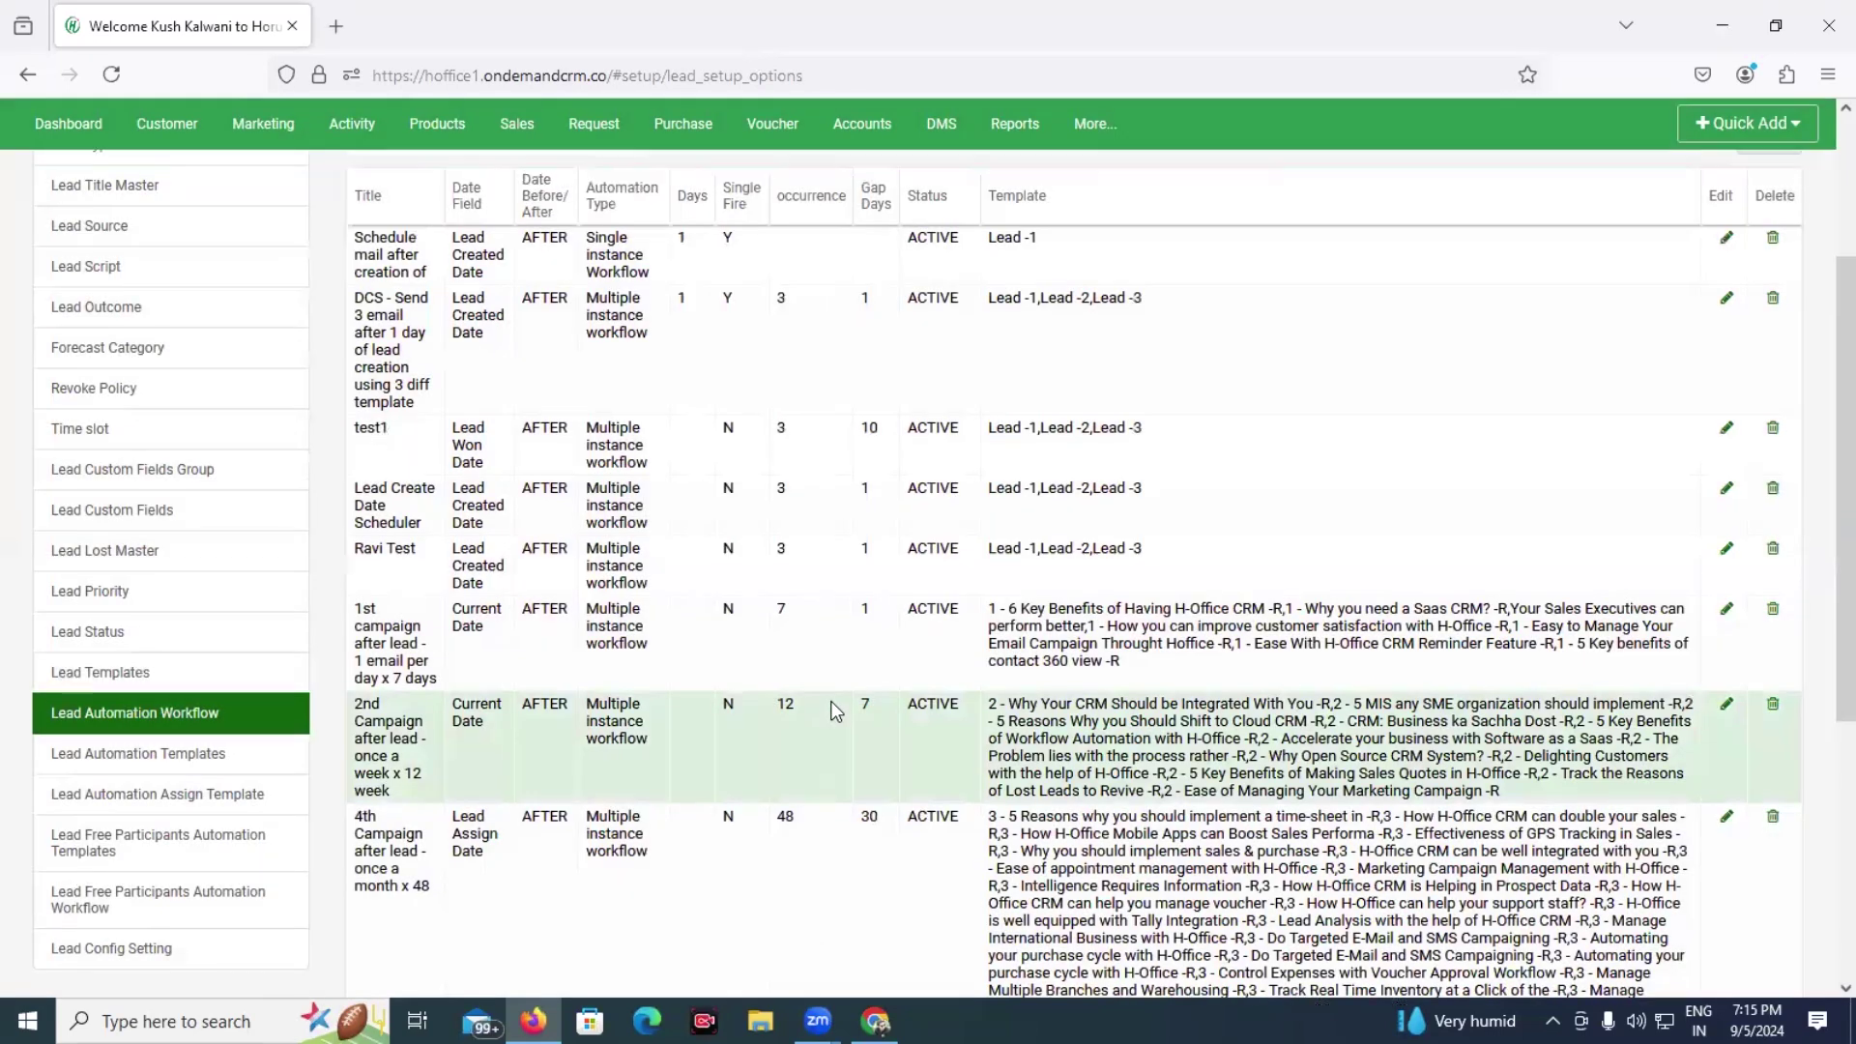
pyautogui.scroll(2, 833, 711)
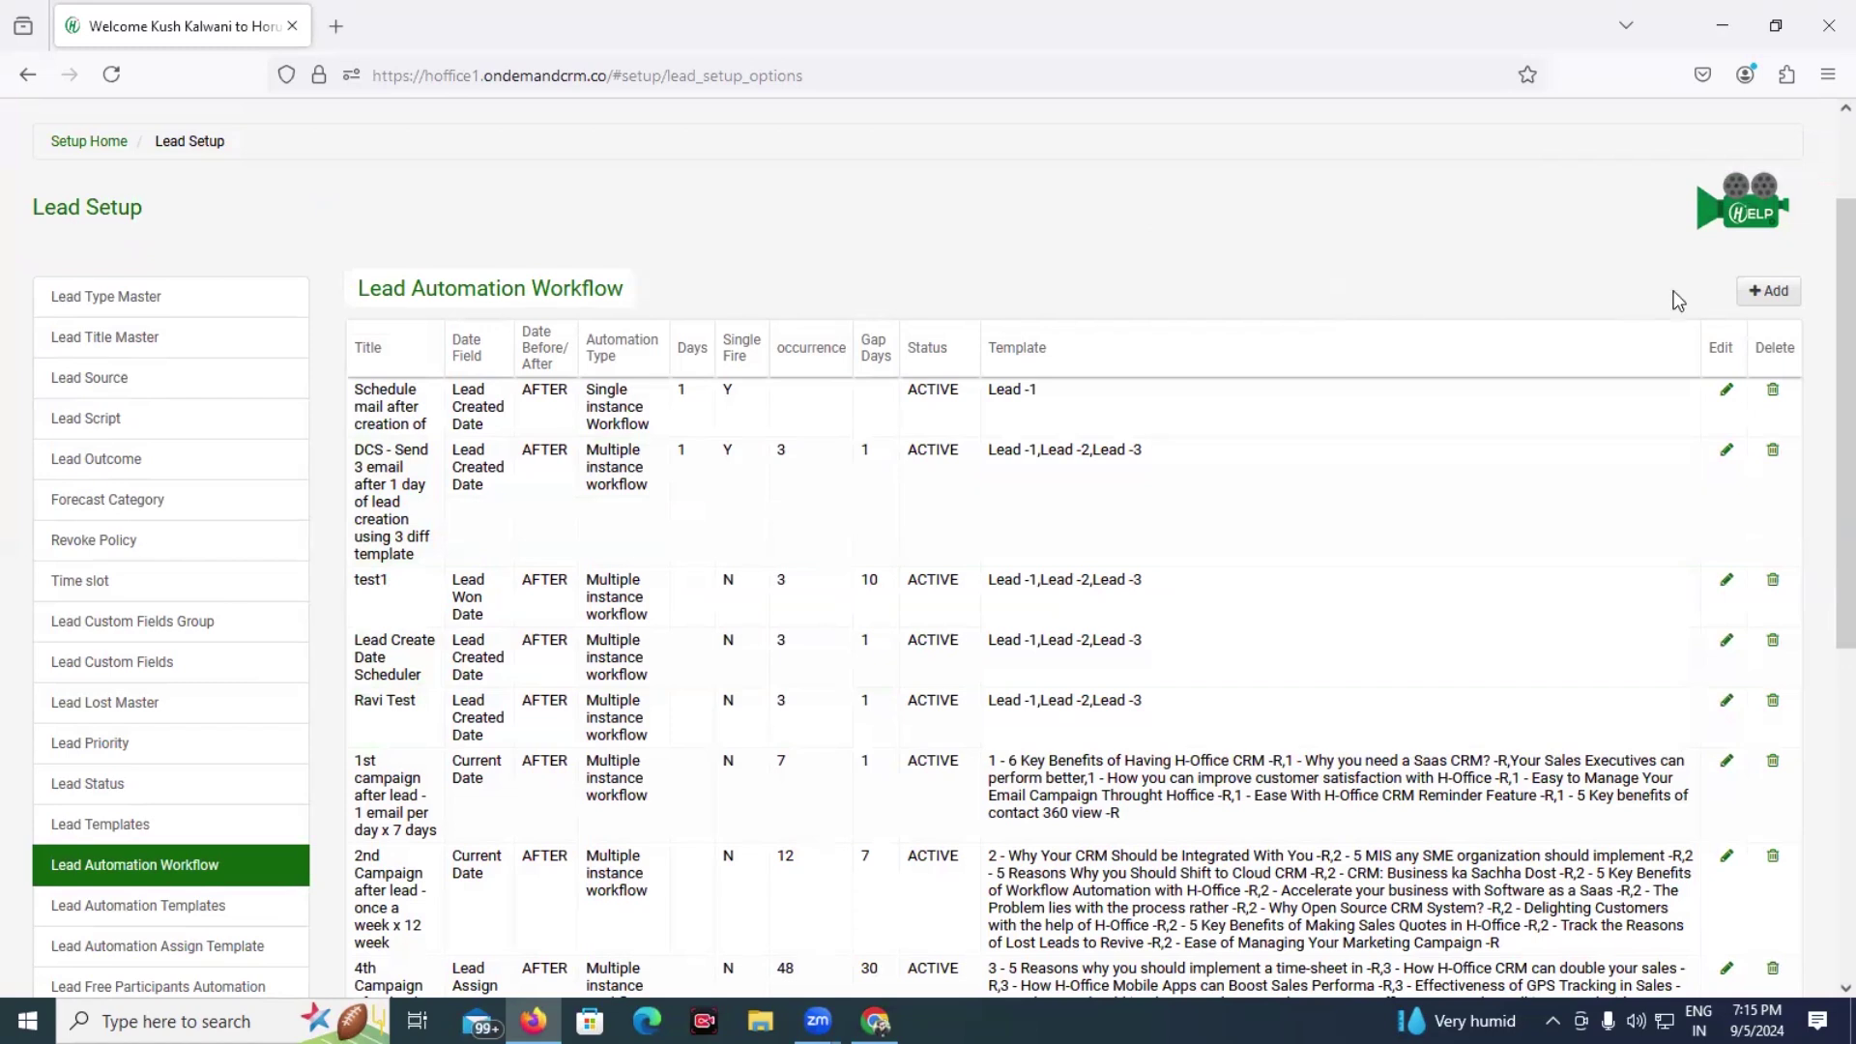
pyautogui.click(1763, 289)
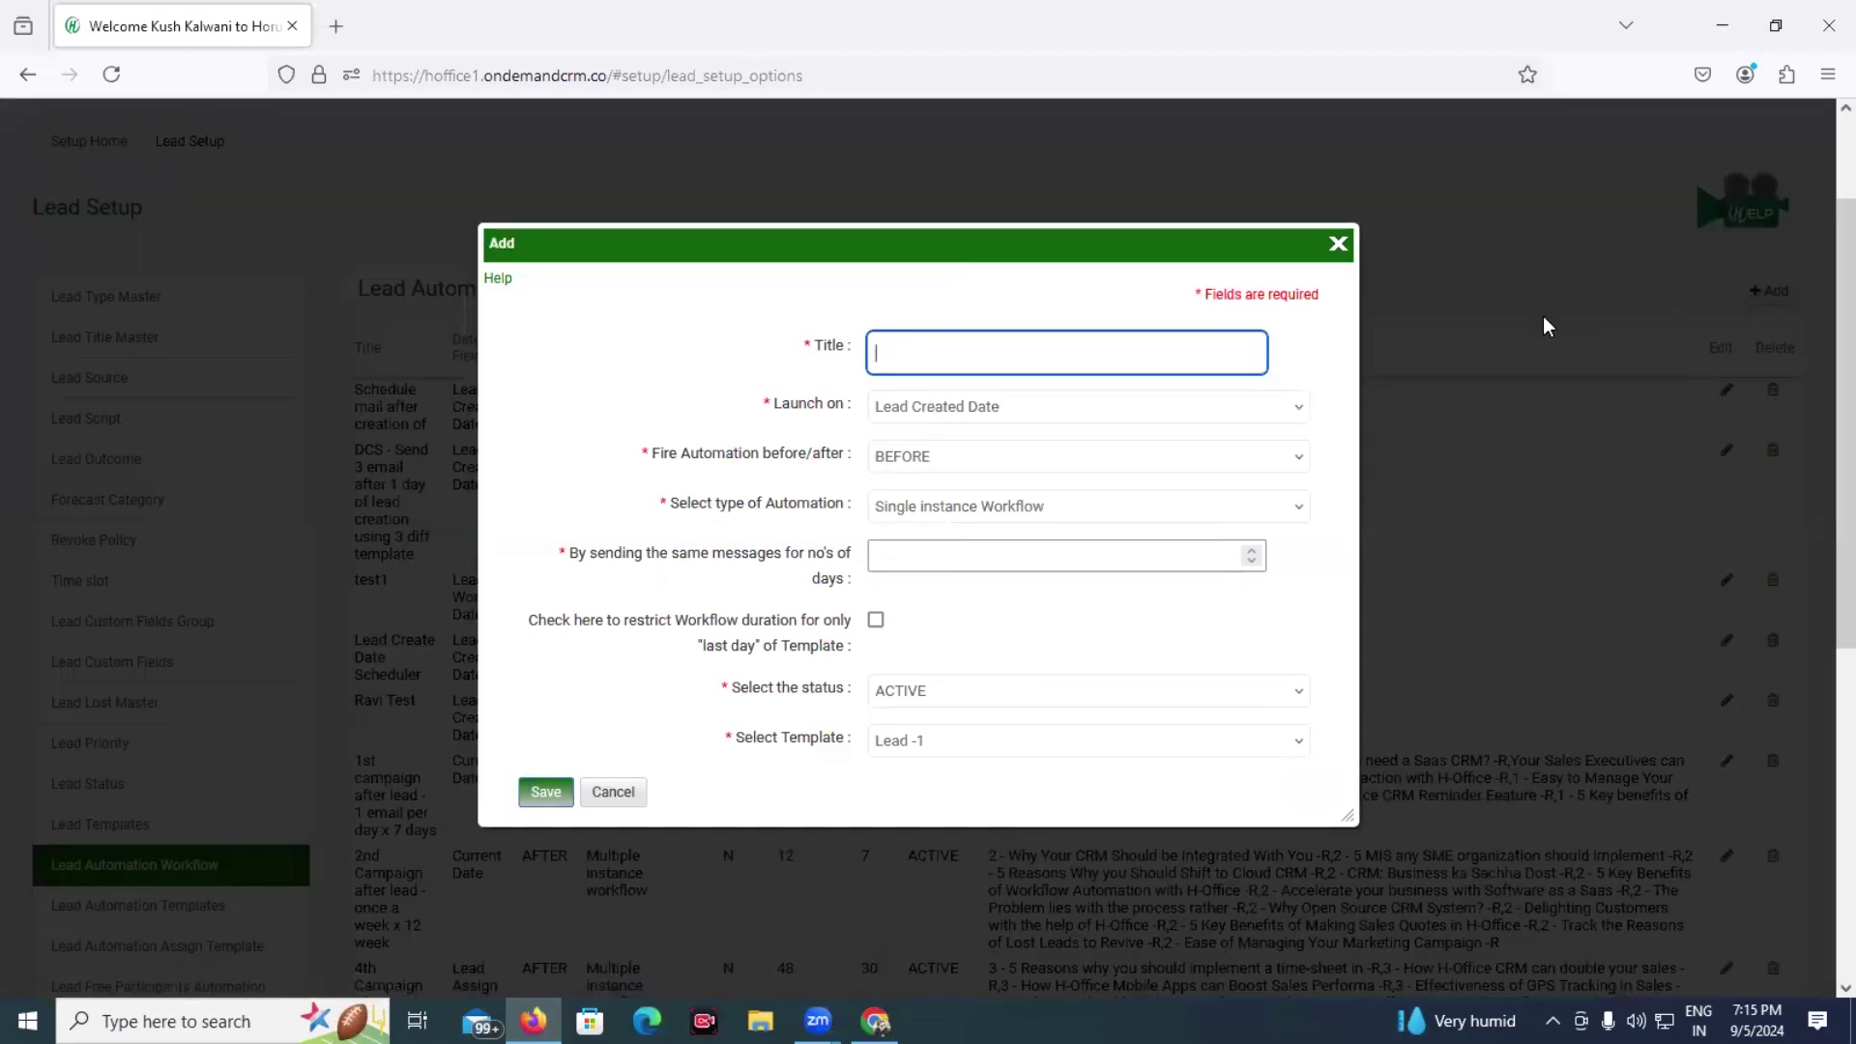
pyautogui.write('Pharma CRM Workflow')
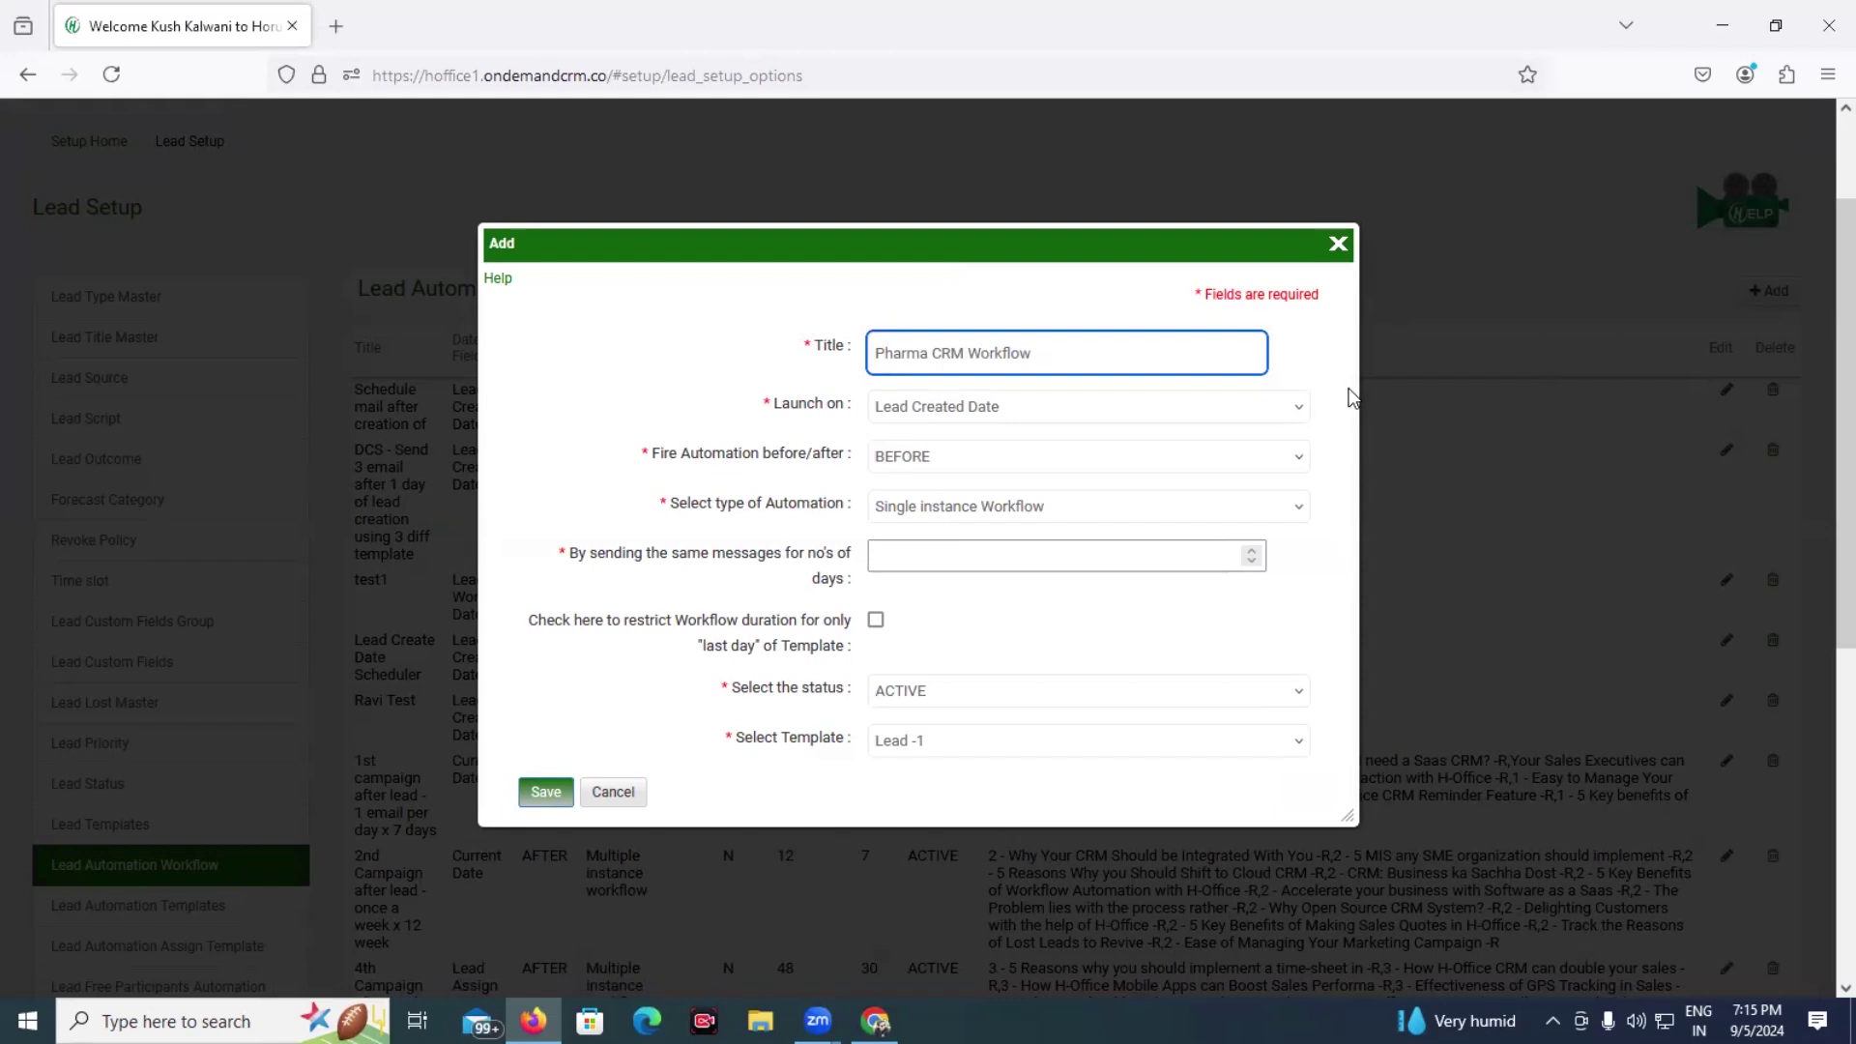
# Step: Set the workflow to launch on Lead Created Date and fire the automation AFTER it
pyautogui.click(1242, 406)
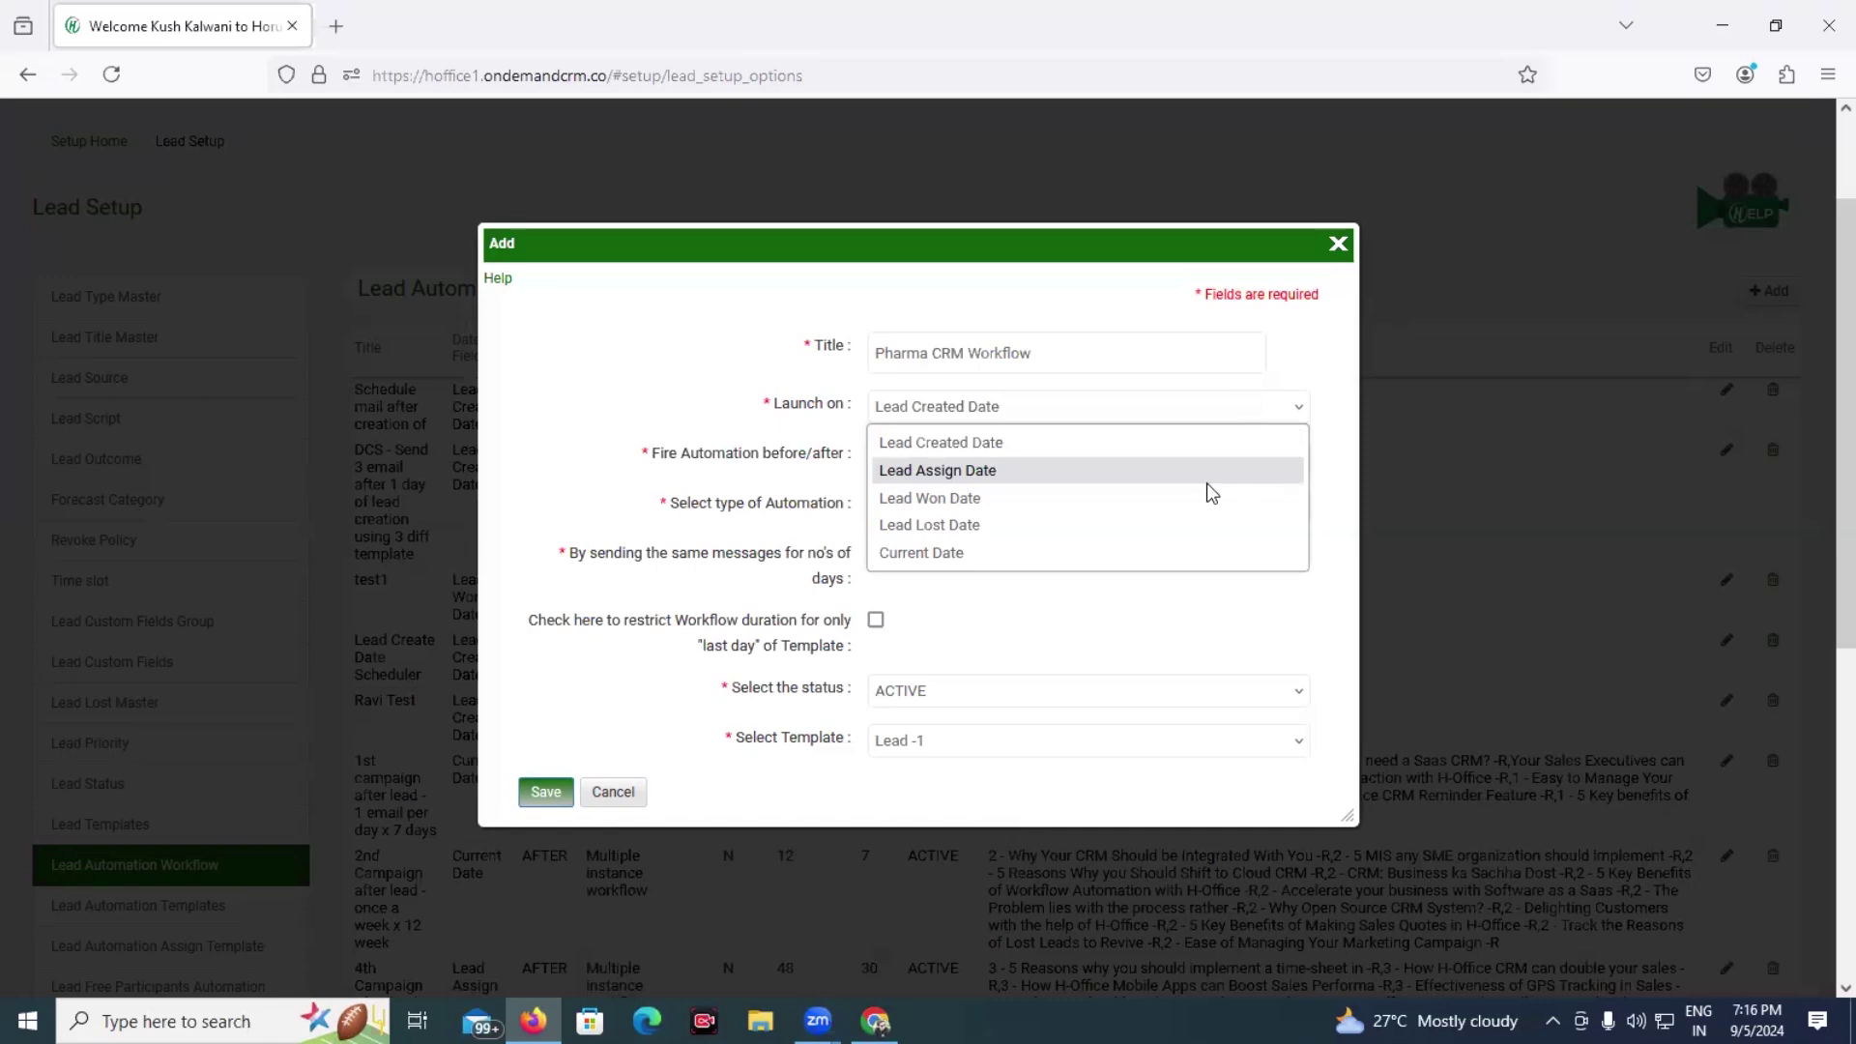
pyautogui.click(1209, 553)
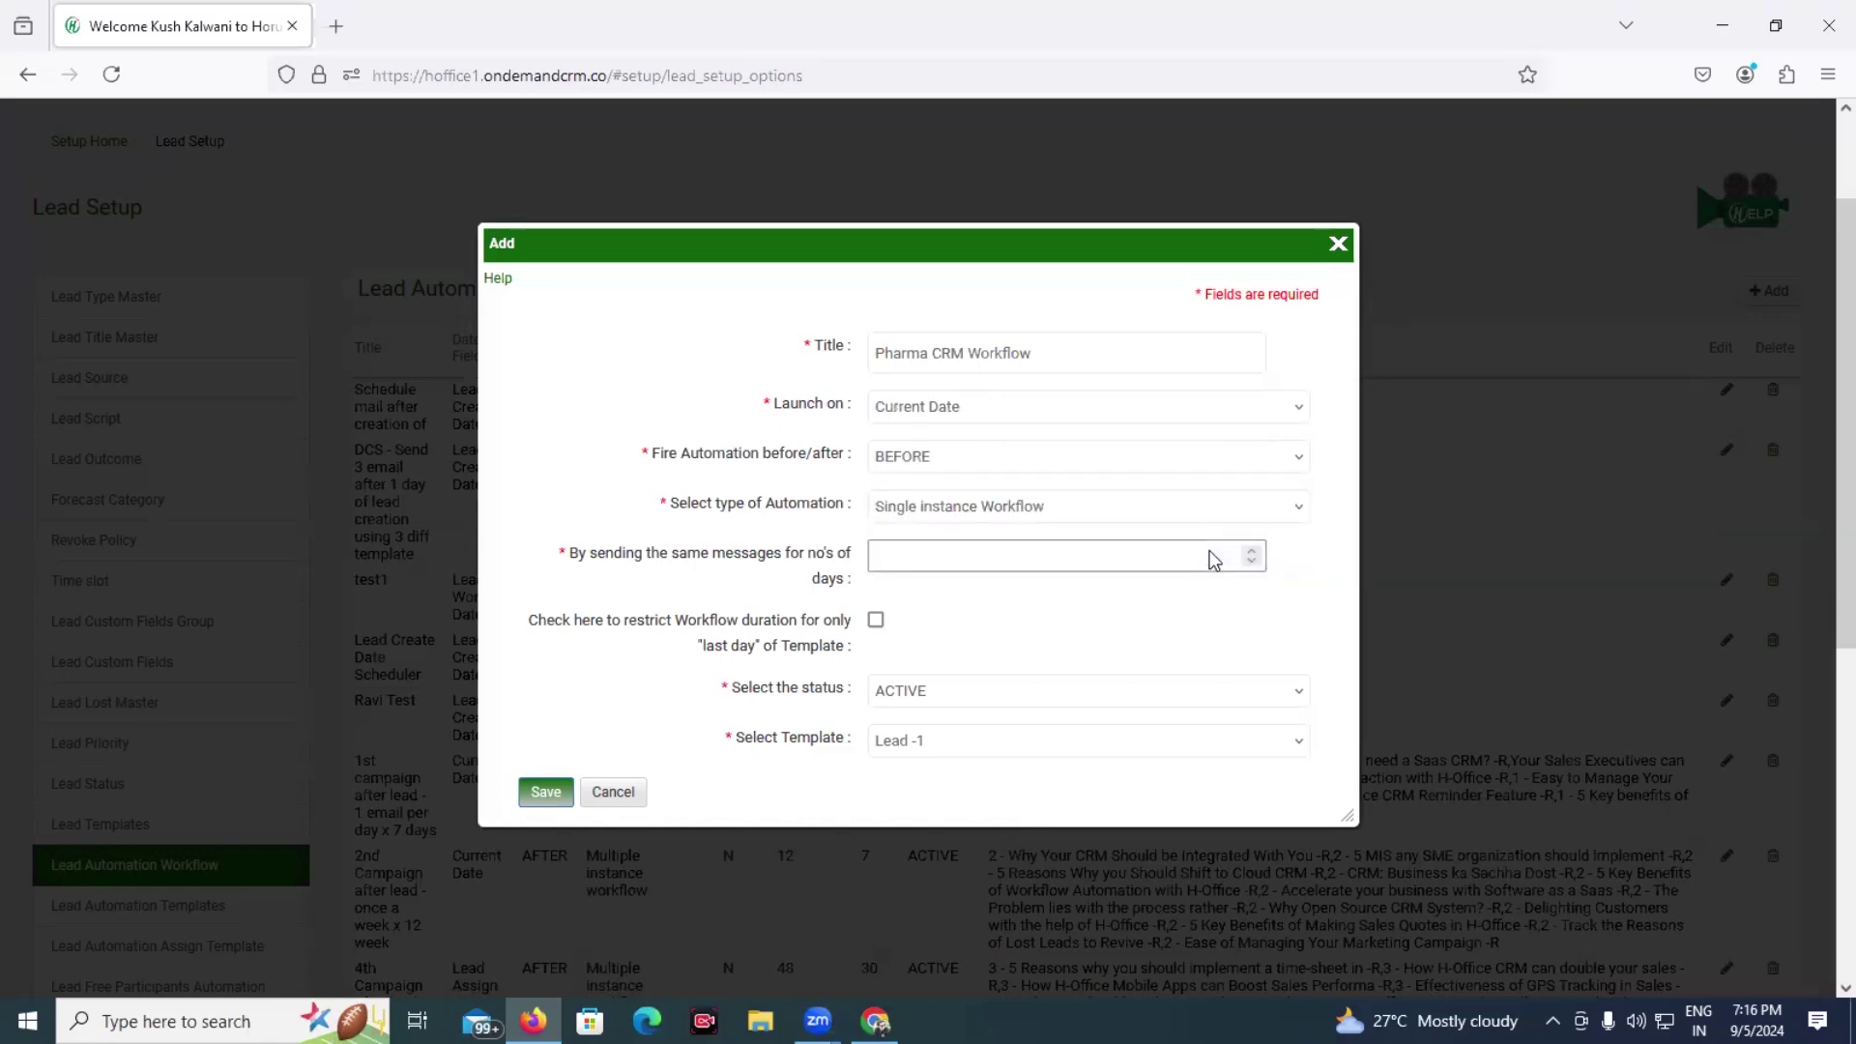
pyautogui.click(1109, 473)
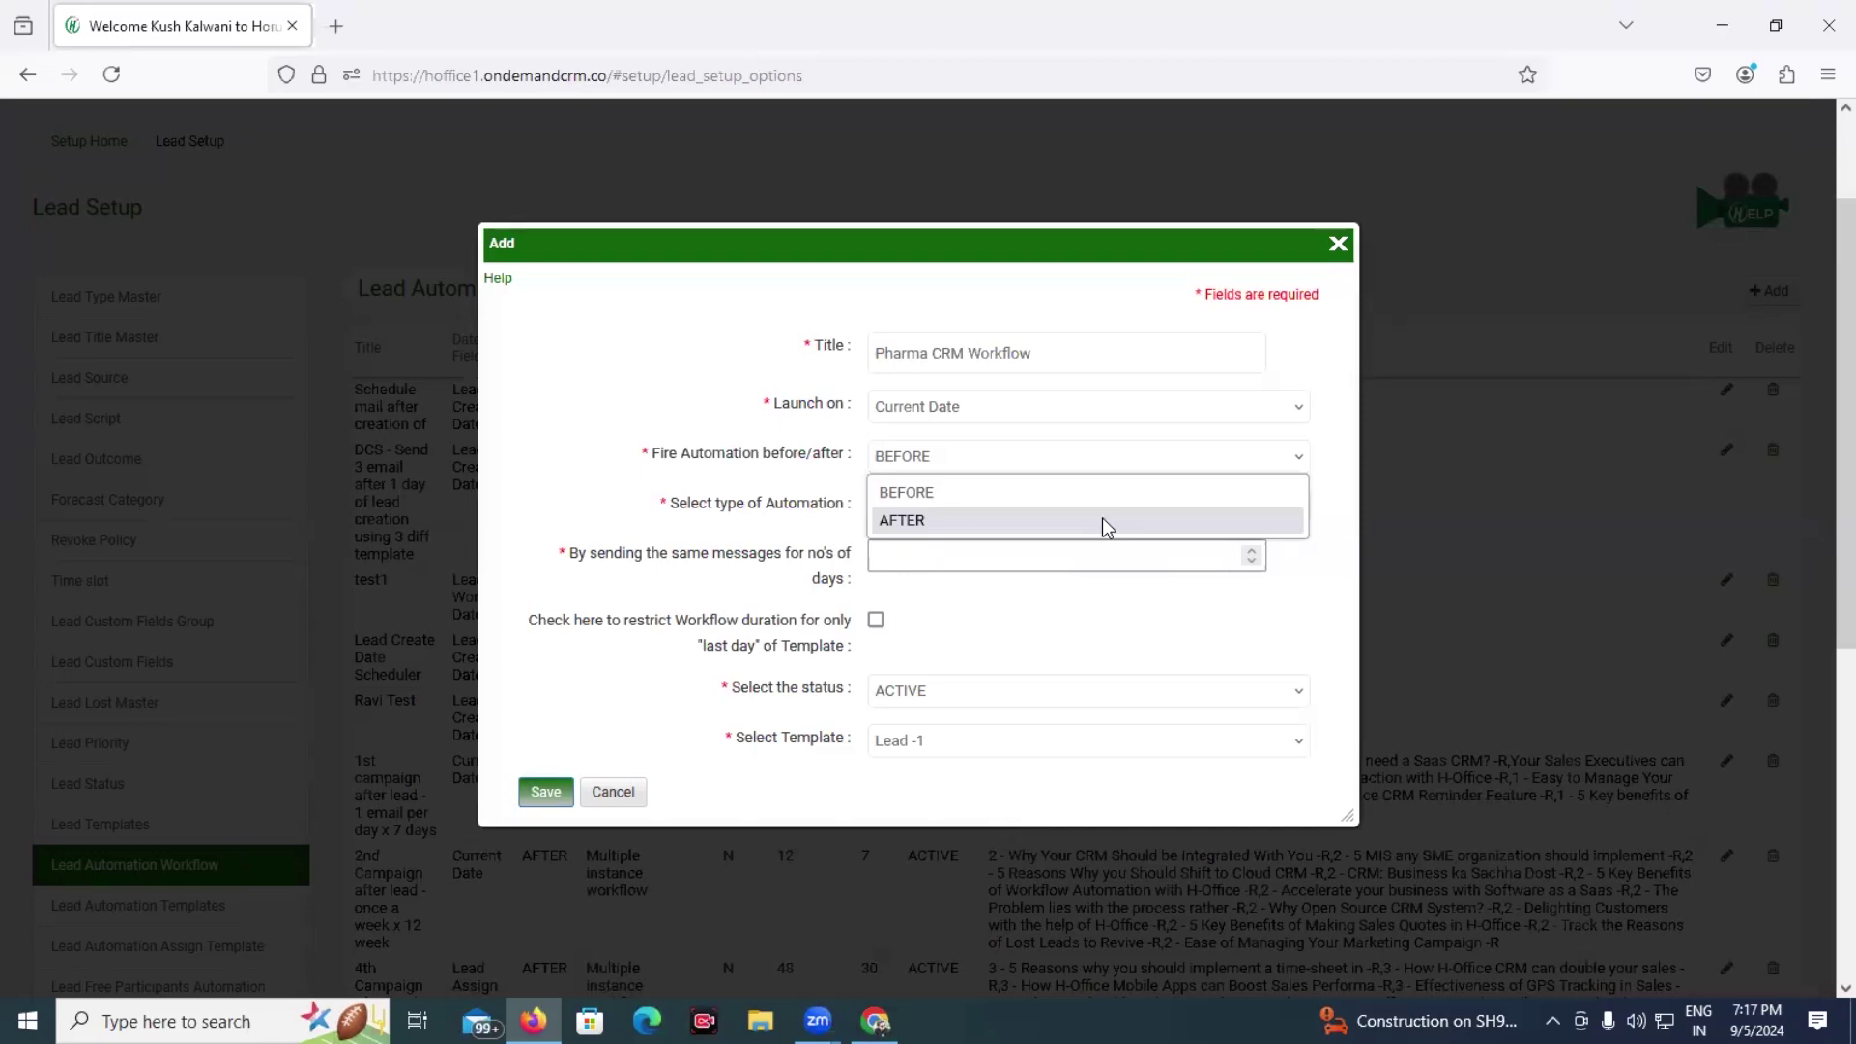
pyautogui.click(1102, 518)
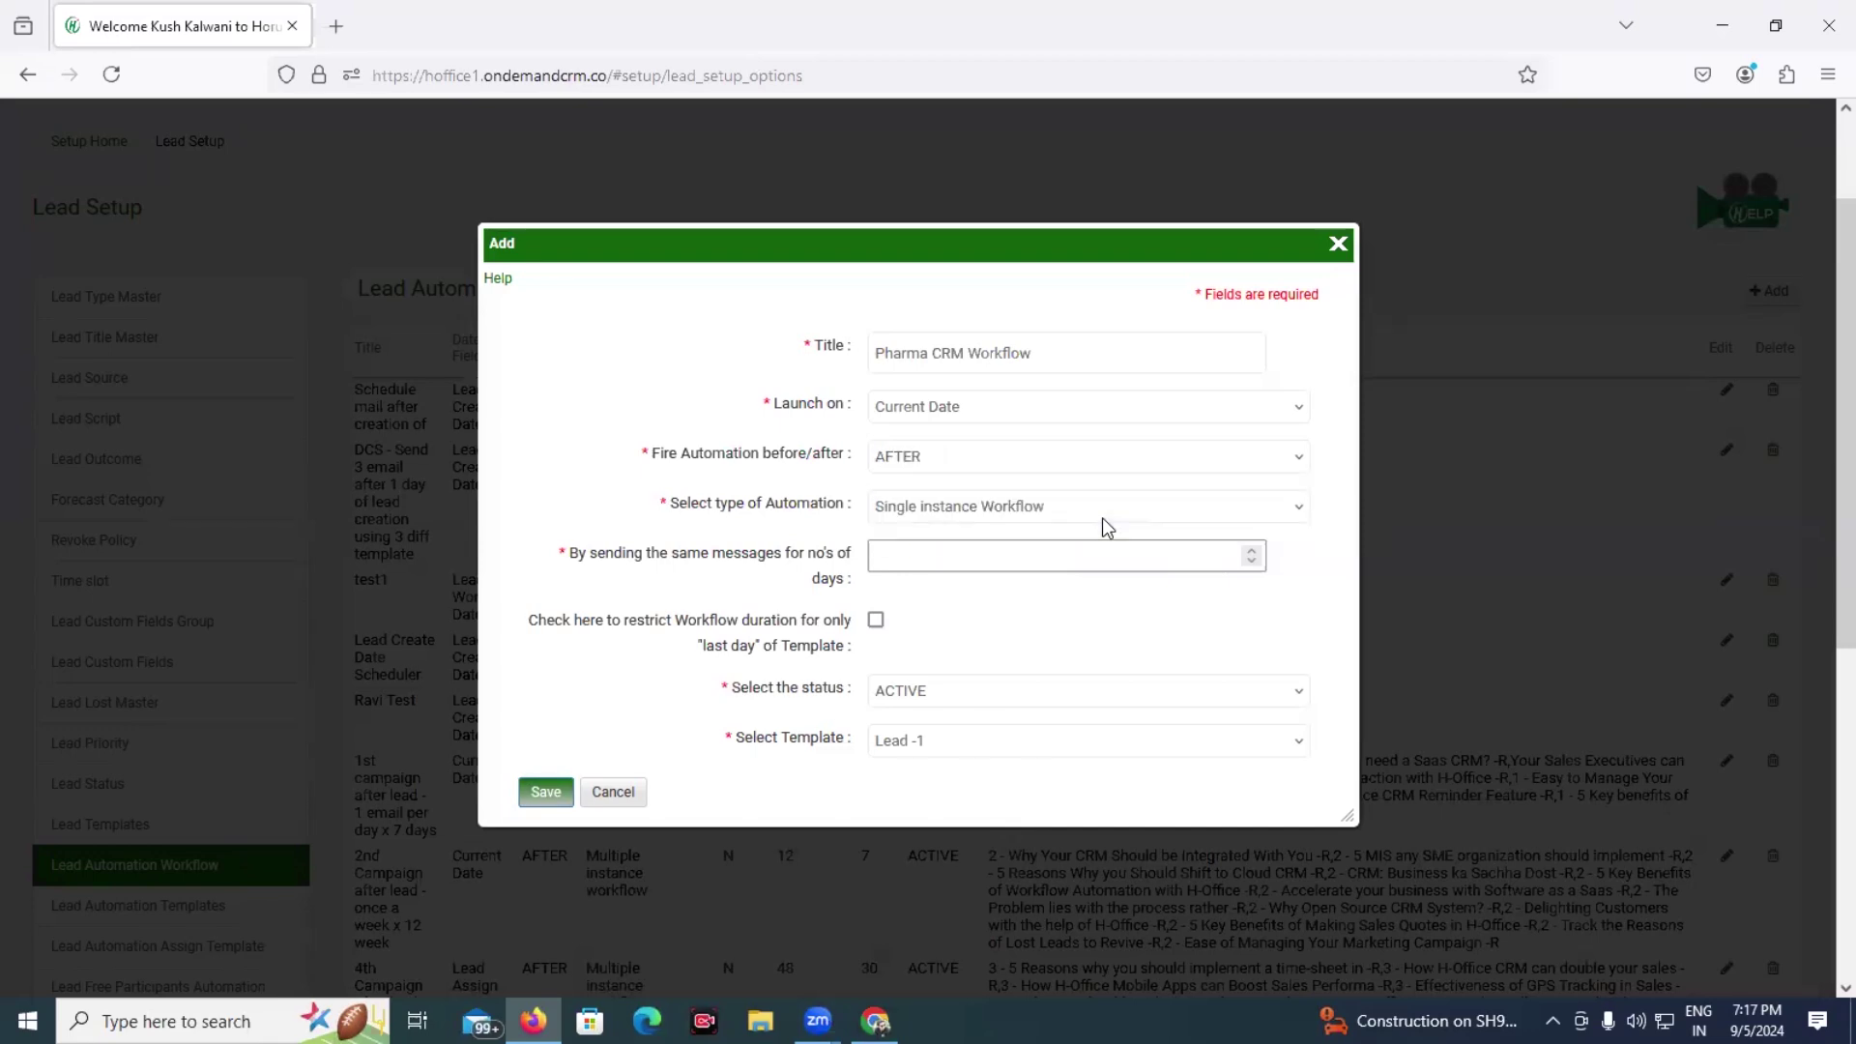
pyautogui.click(1094, 455)
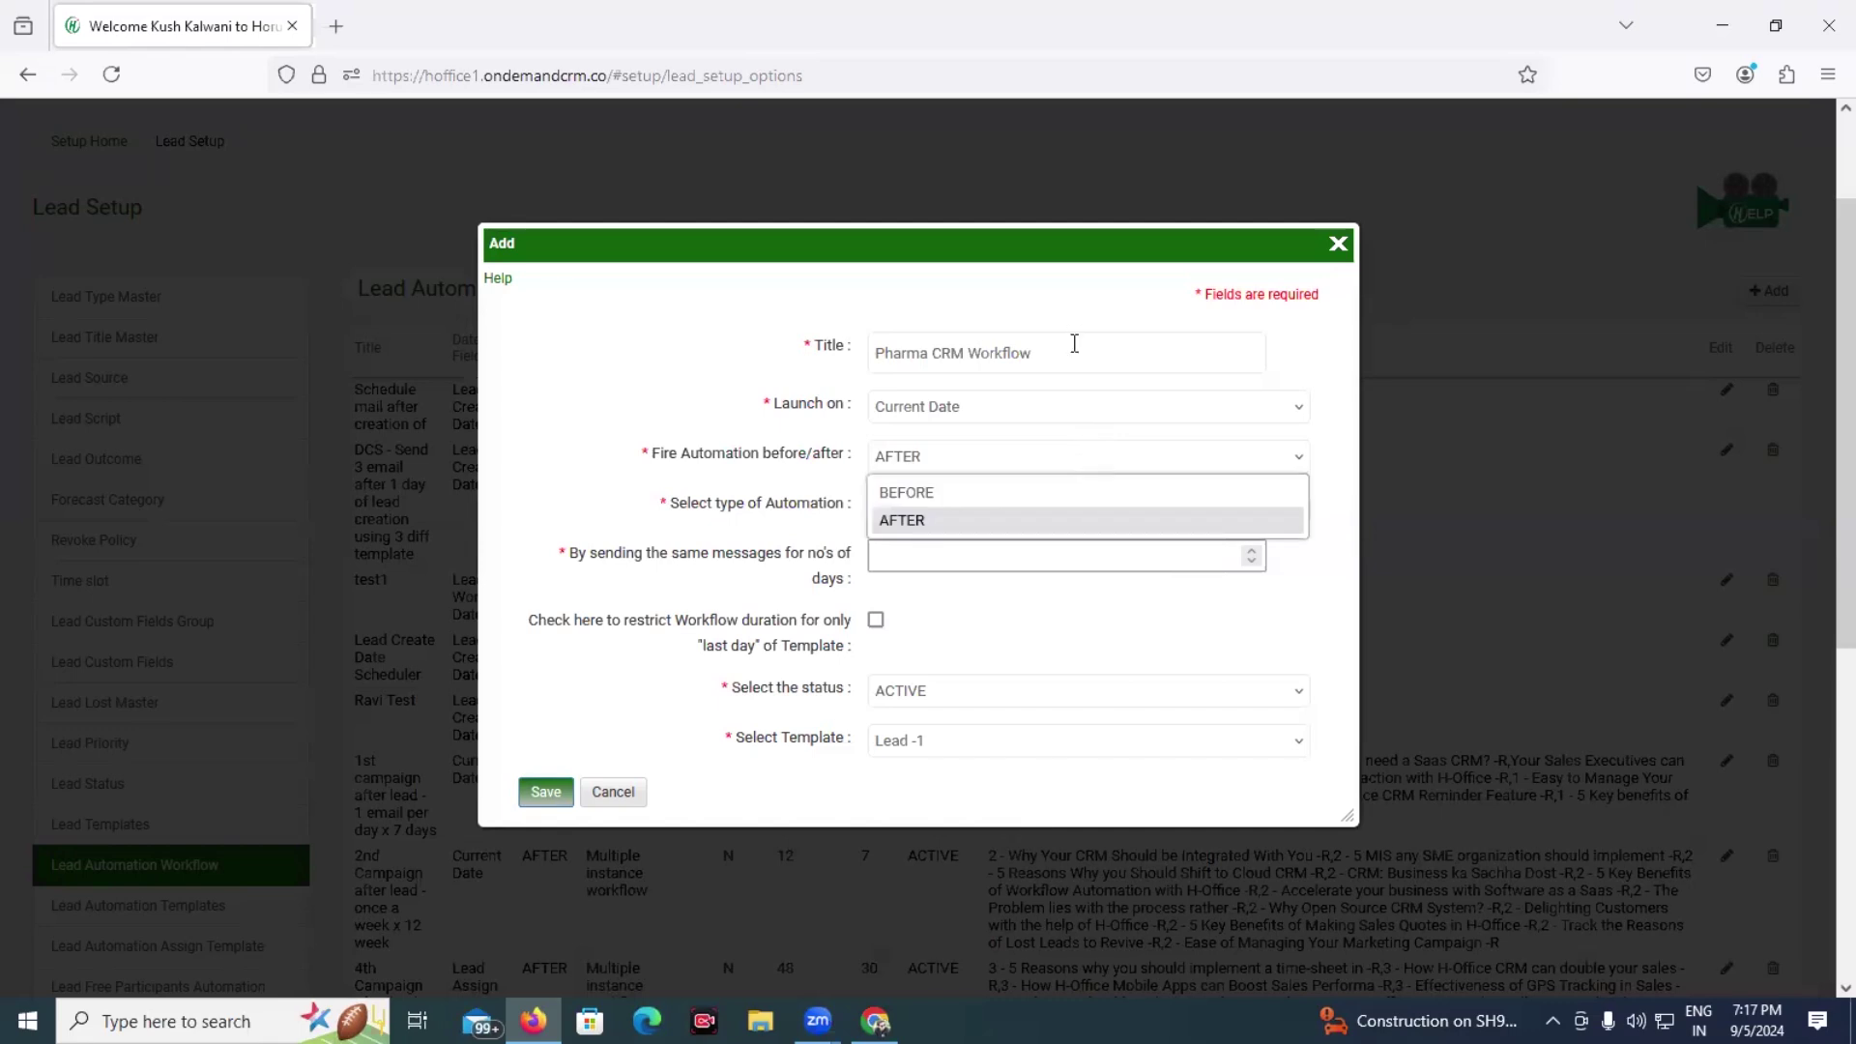
pyautogui.click(1054, 409)
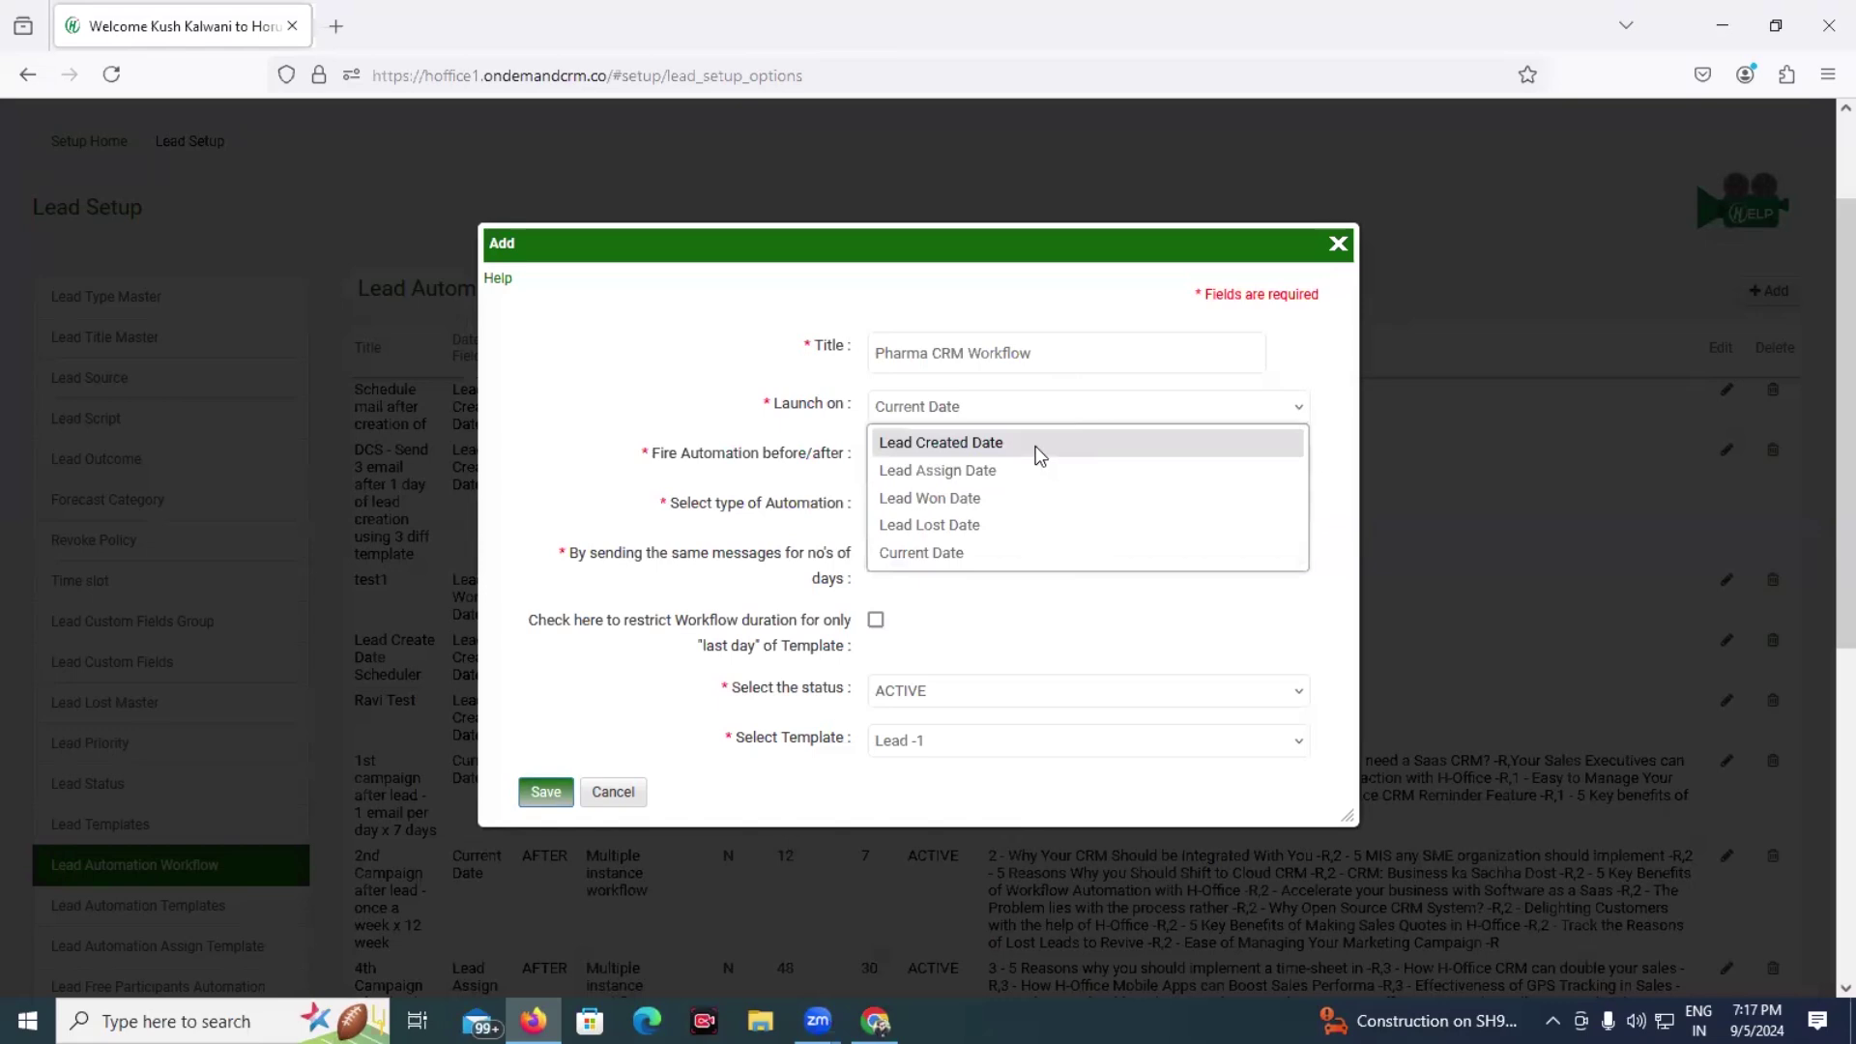
pyautogui.click(1035, 445)
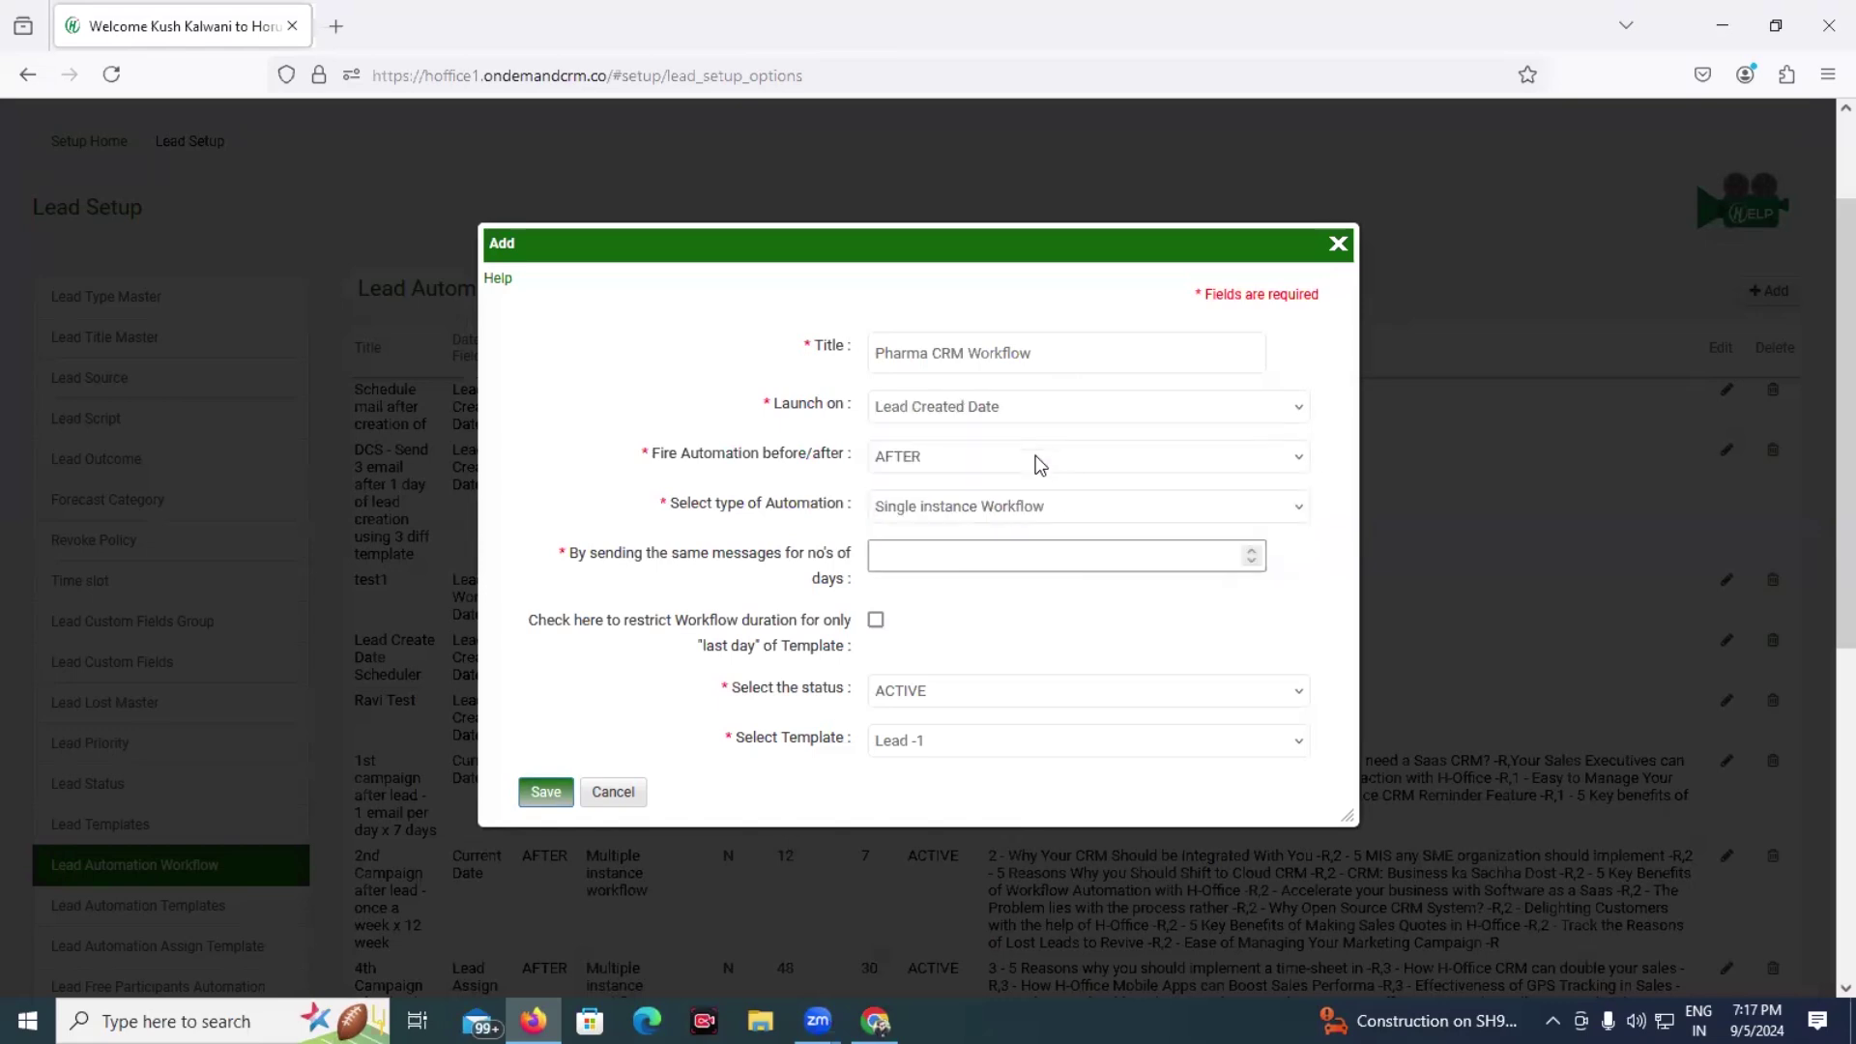
# Step: Make it a Multiple instance workflow with 7 message templates and an interval of 3 days
pyautogui.click(1079, 512)
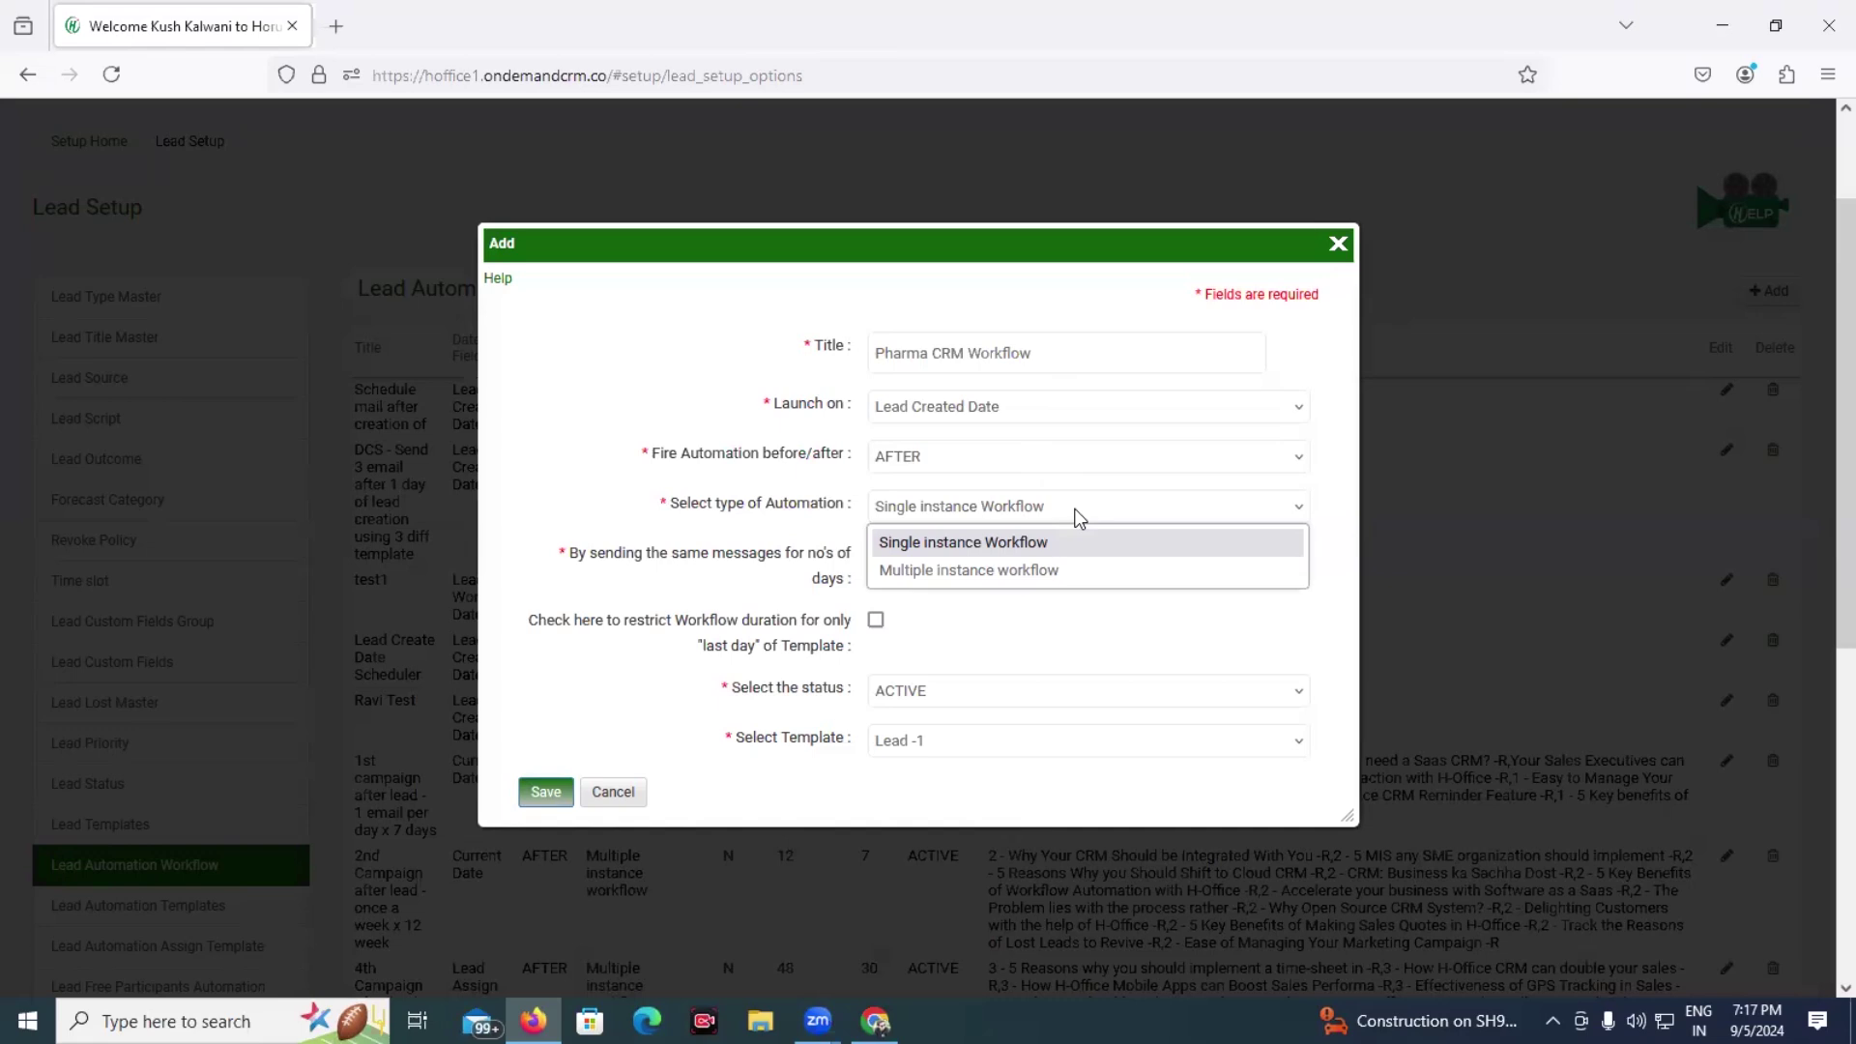
pyautogui.click(1084, 566)
pyautogui.click(1085, 563)
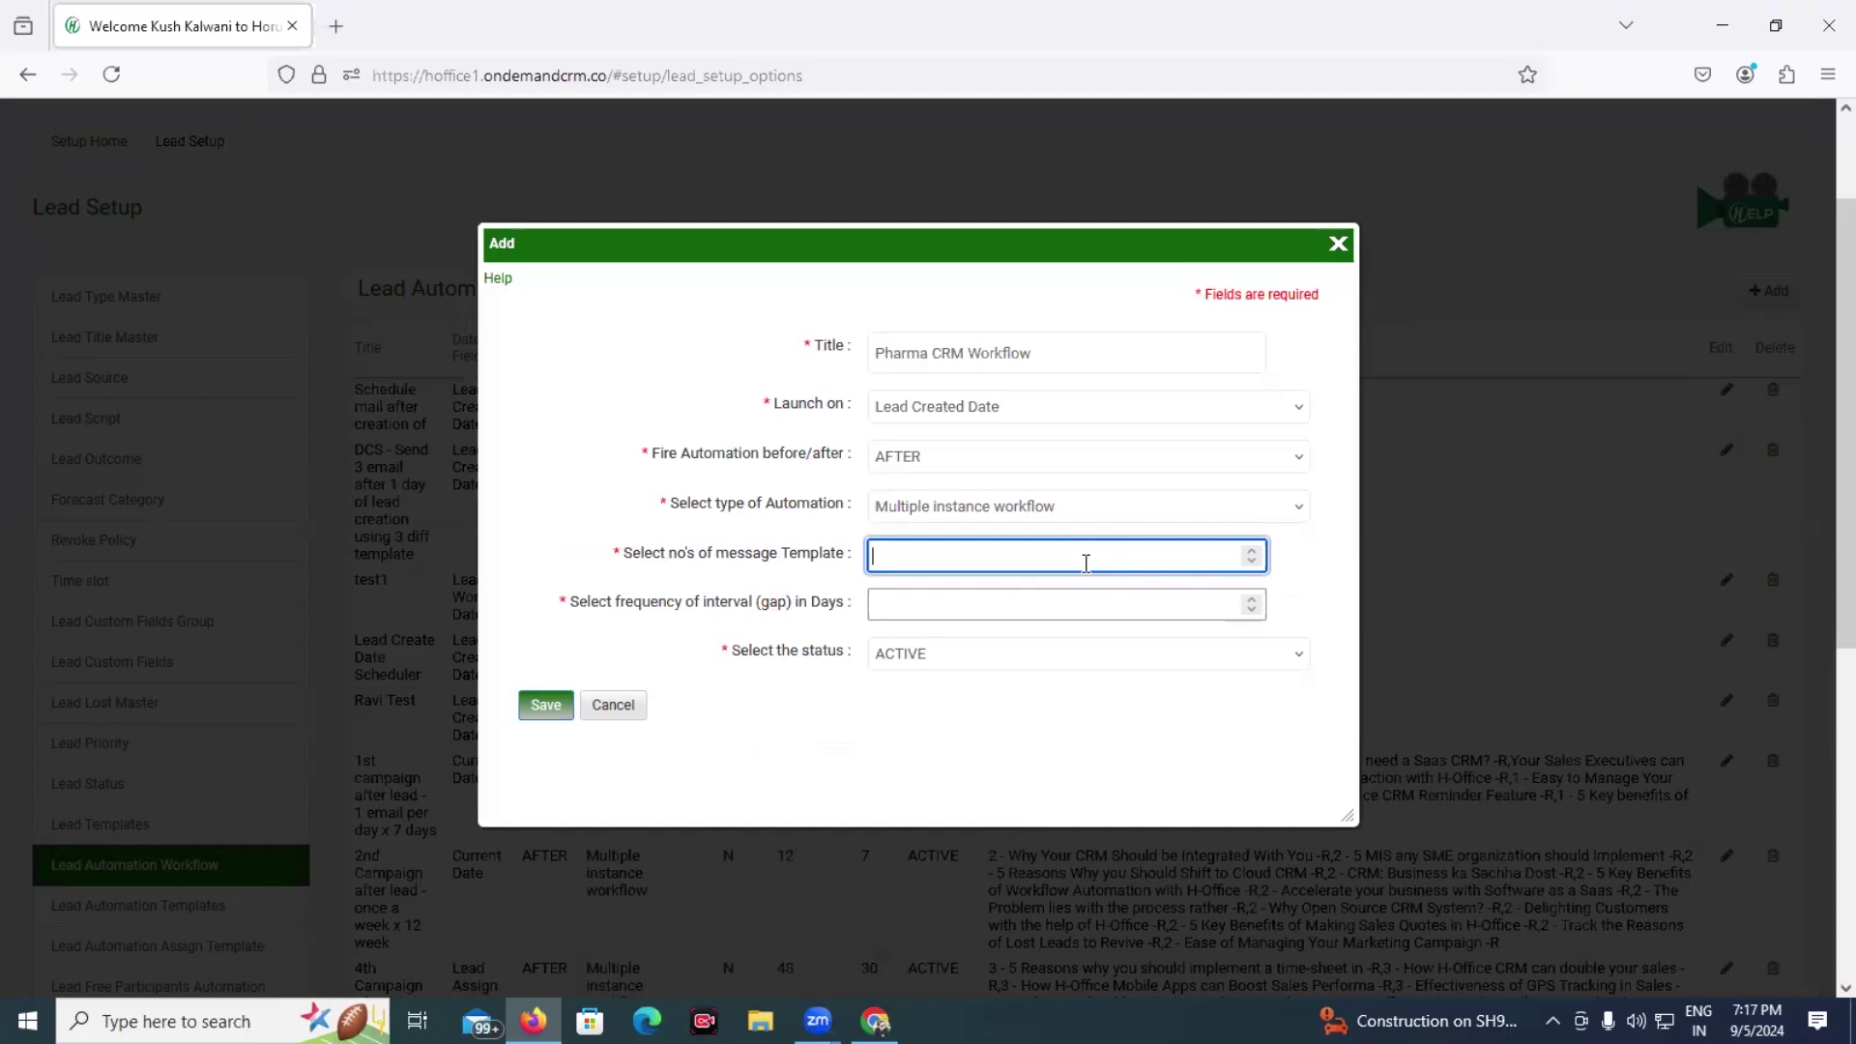
pyautogui.write('7')
pyautogui.click(1074, 609)
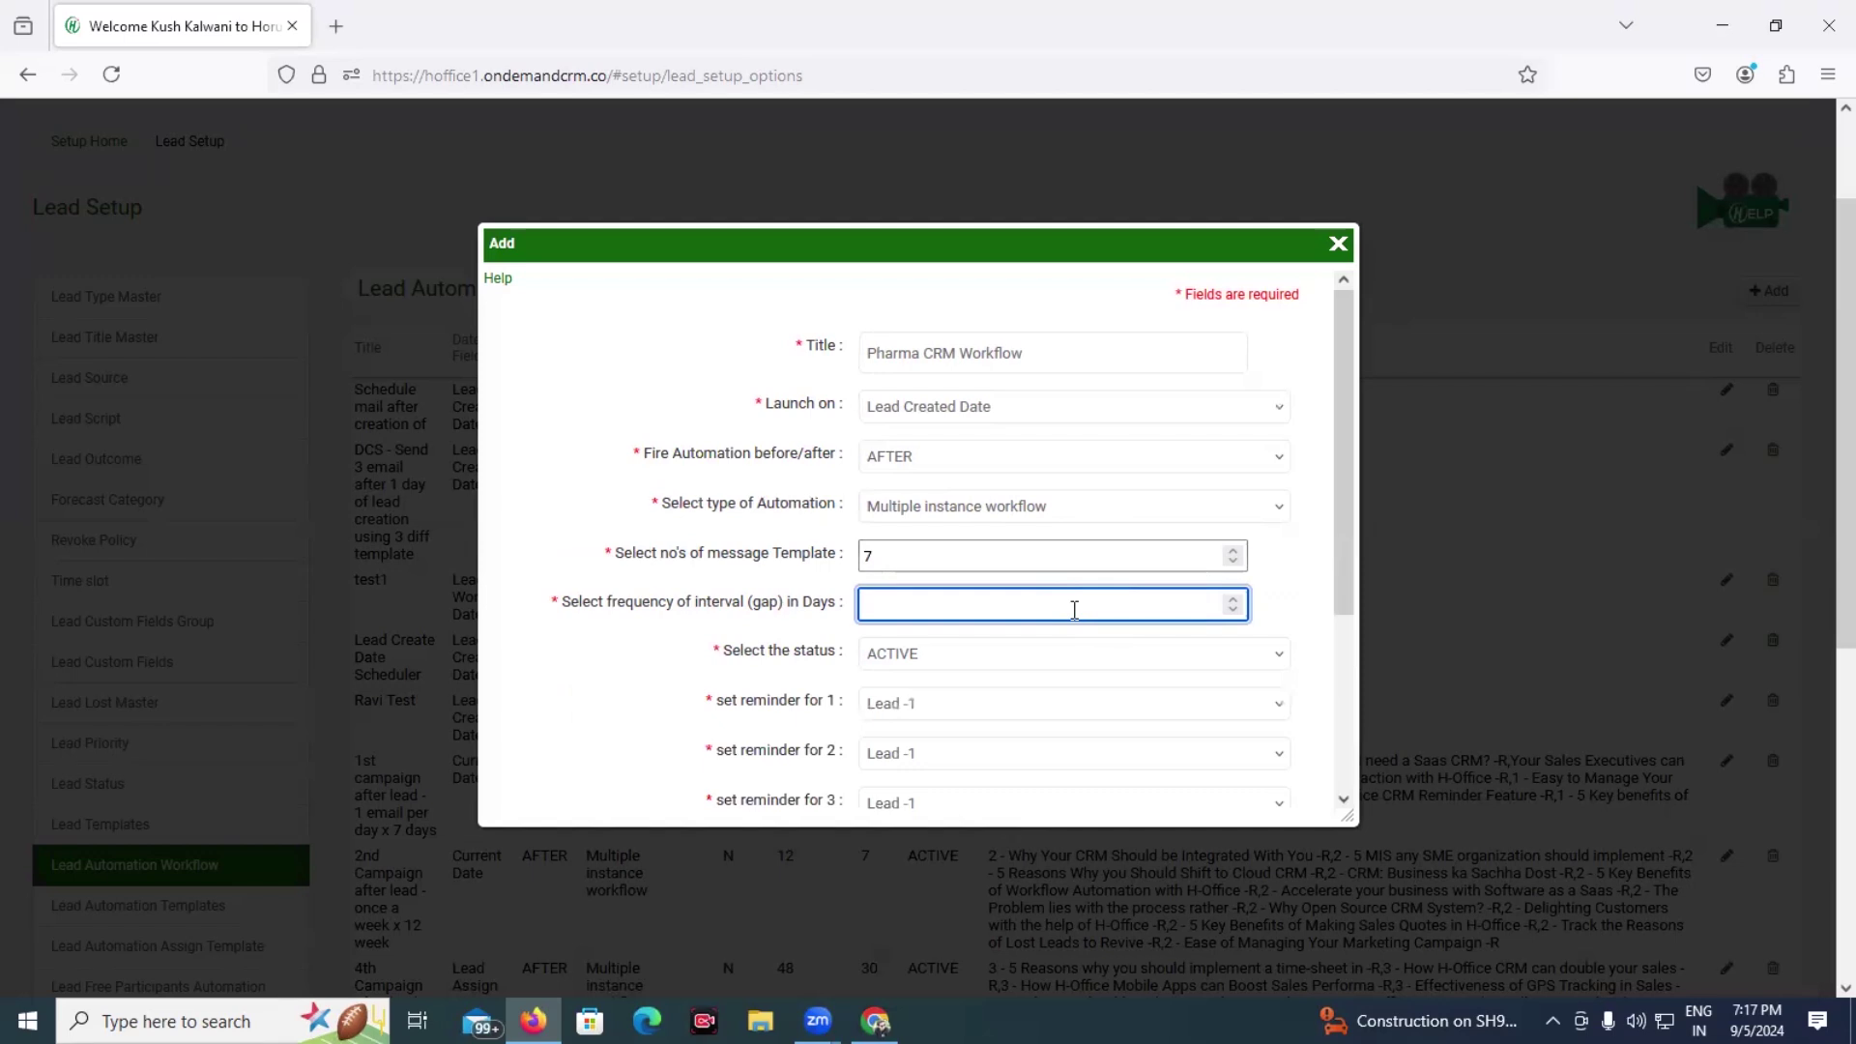
pyautogui.write('3')
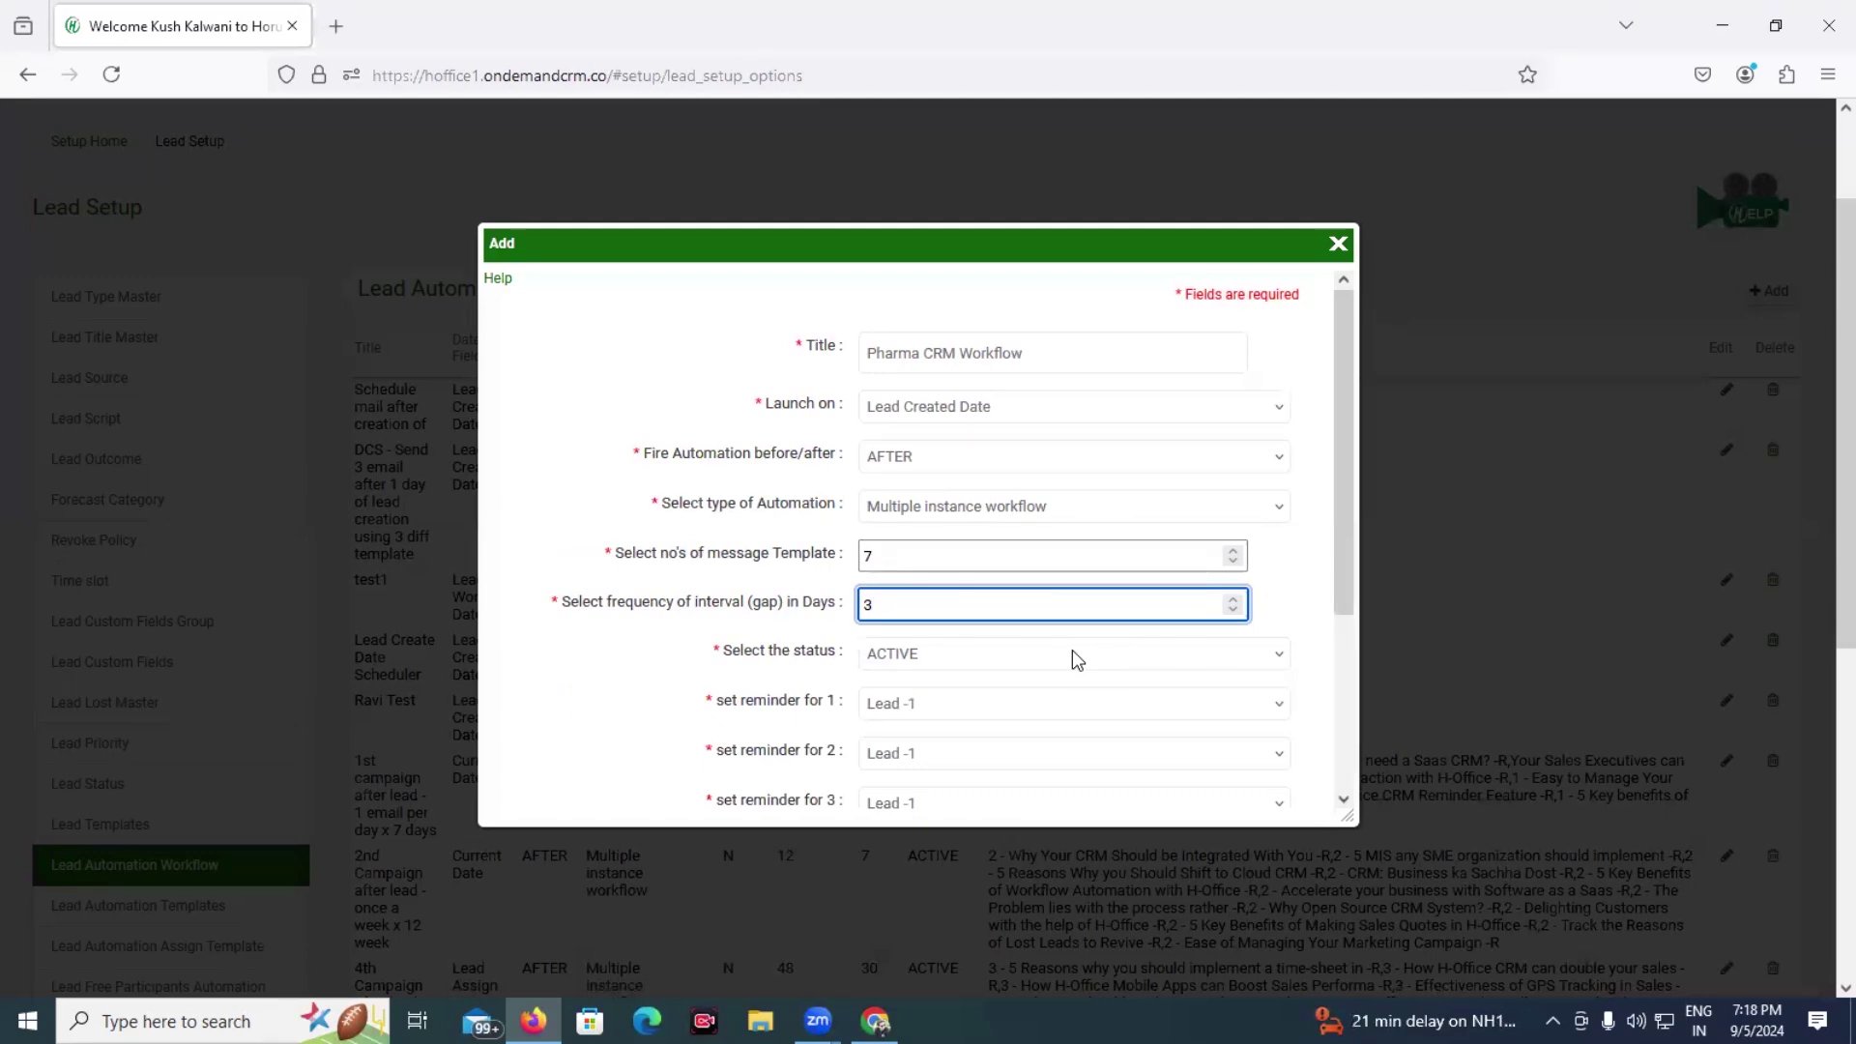
# Step: Switch the workflow's status to INACTIVE and return it to ACTIVE
pyautogui.scroll(-2, 1071, 649)
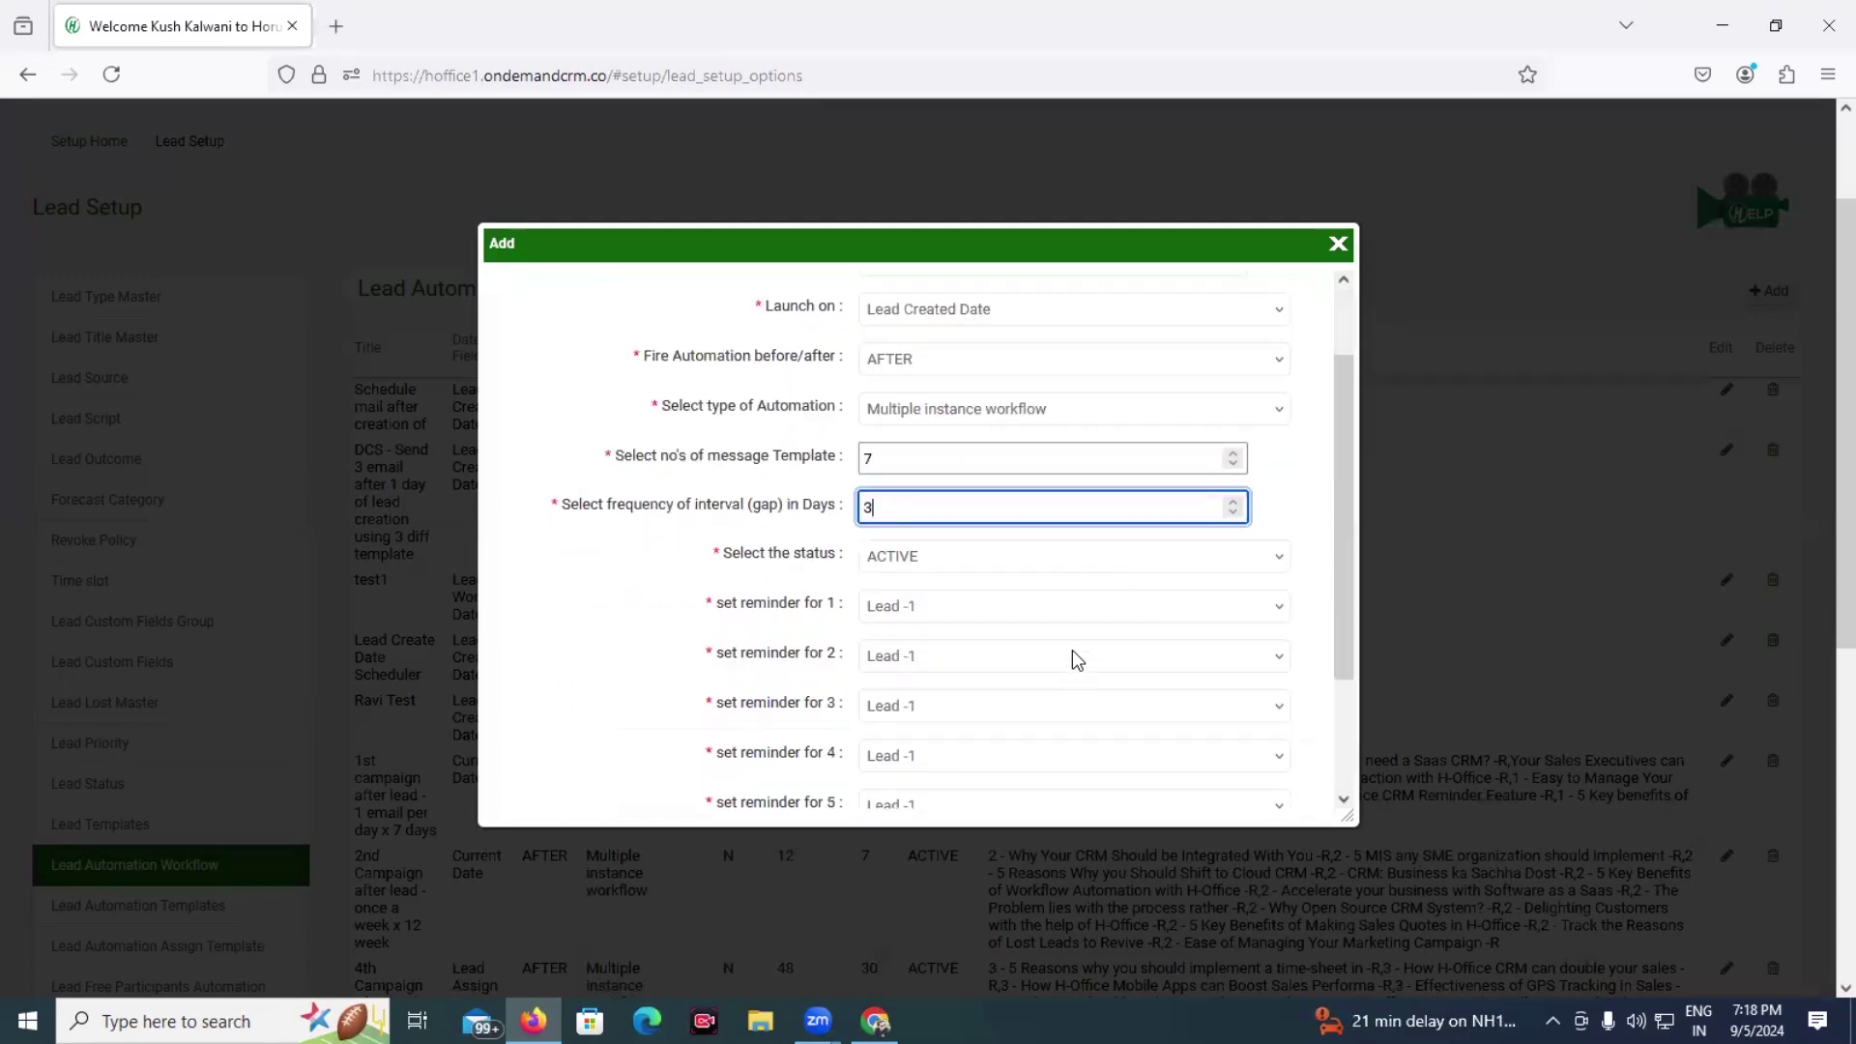
pyautogui.scroll(-4, 1071, 649)
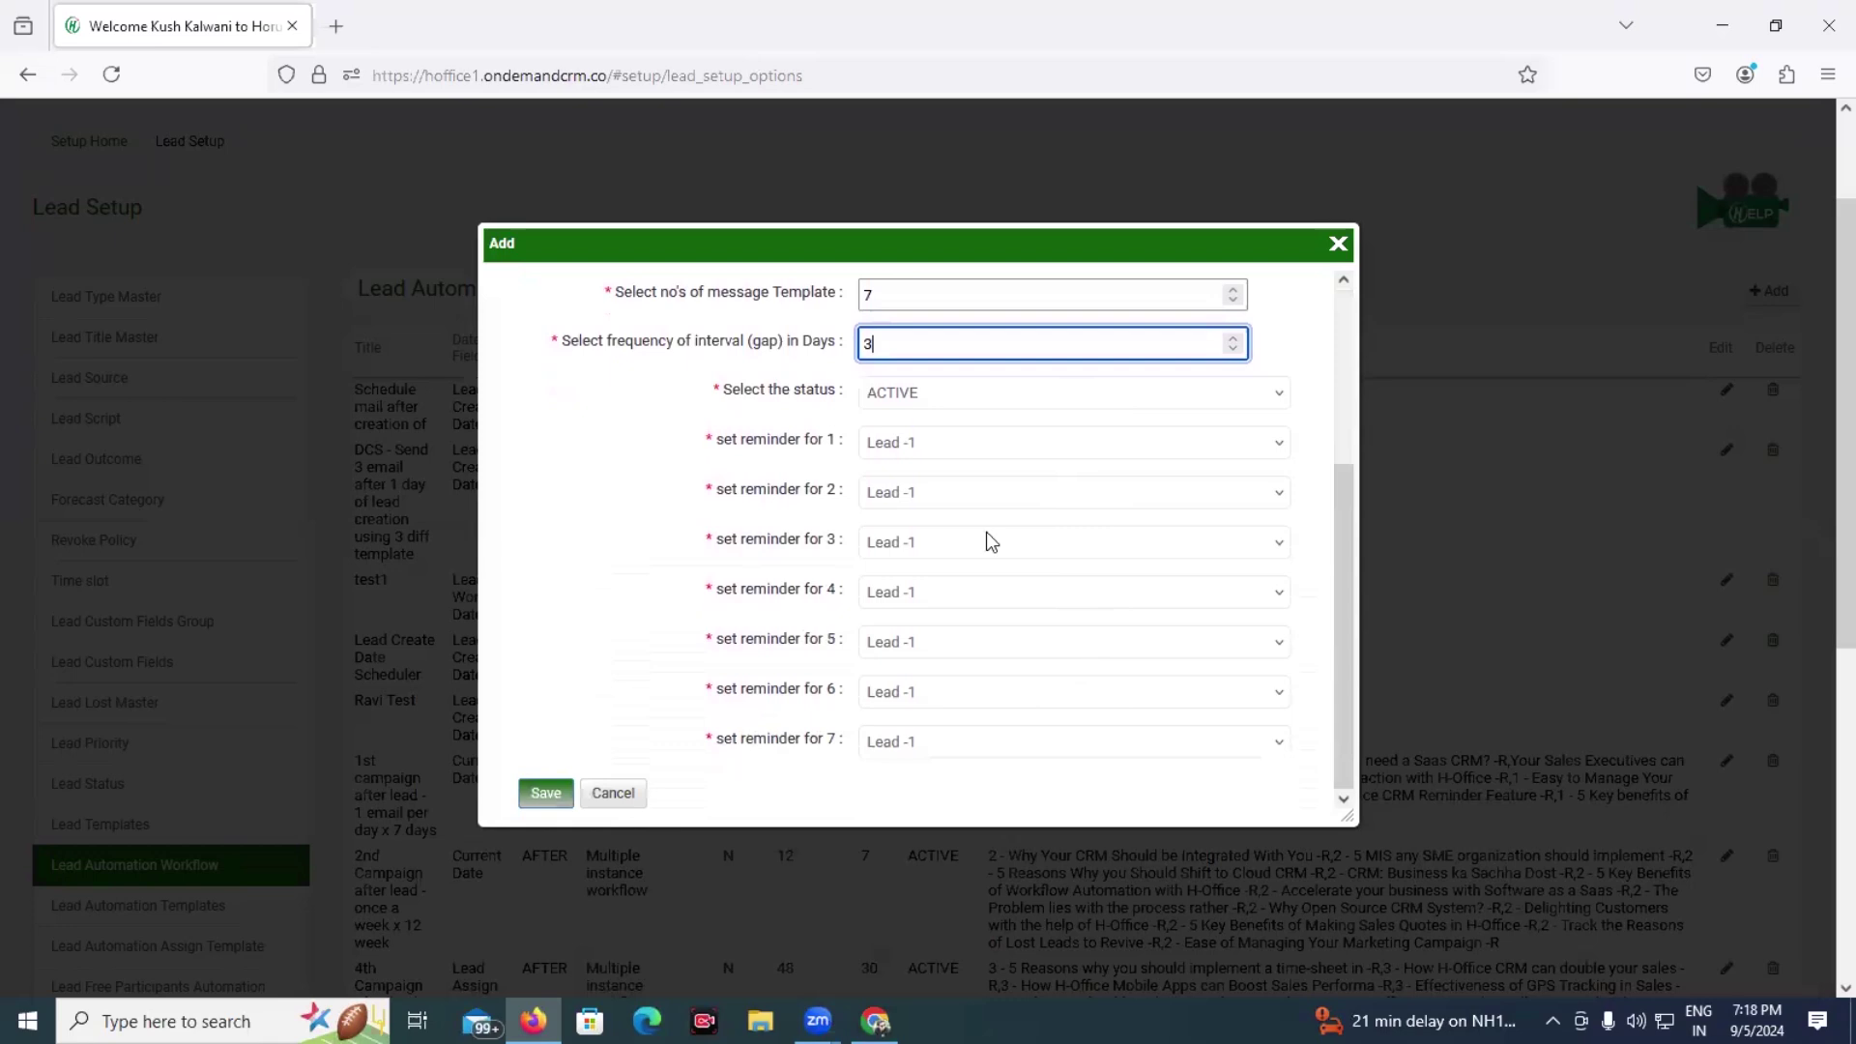
pyautogui.click(1028, 392)
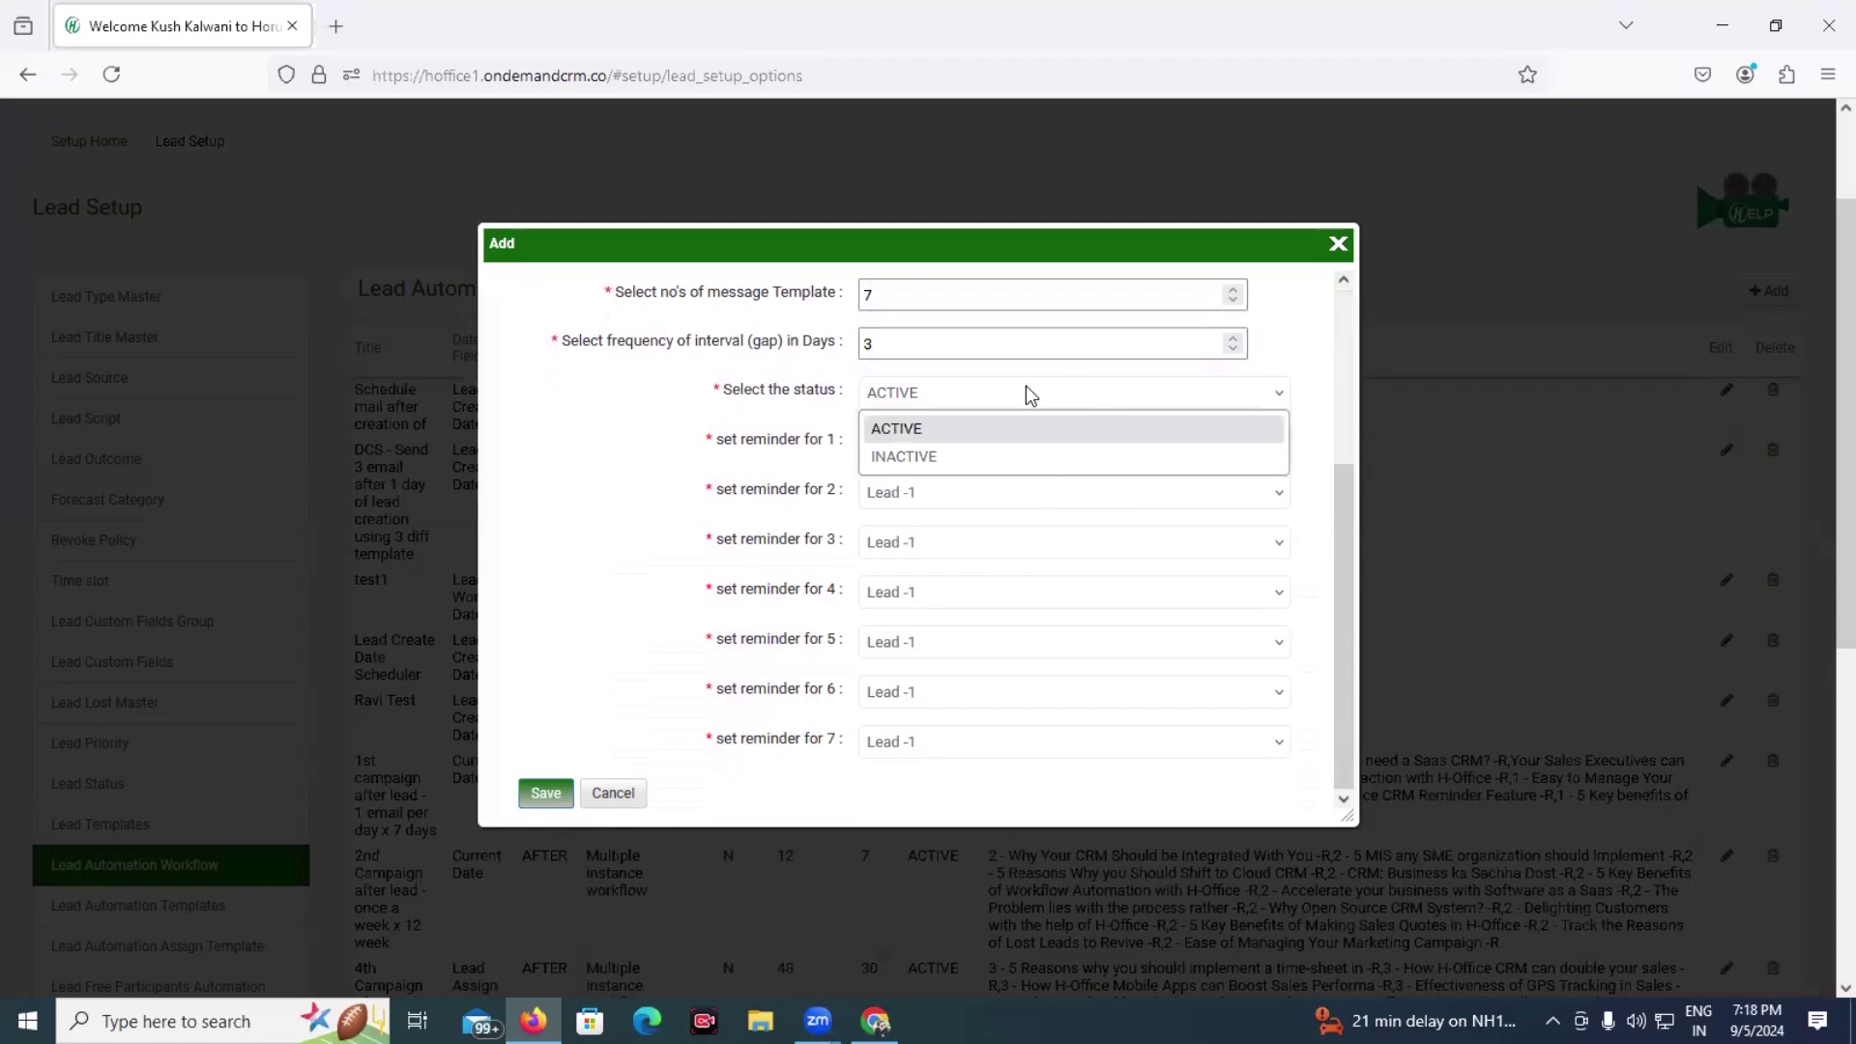
pyautogui.click(1042, 462)
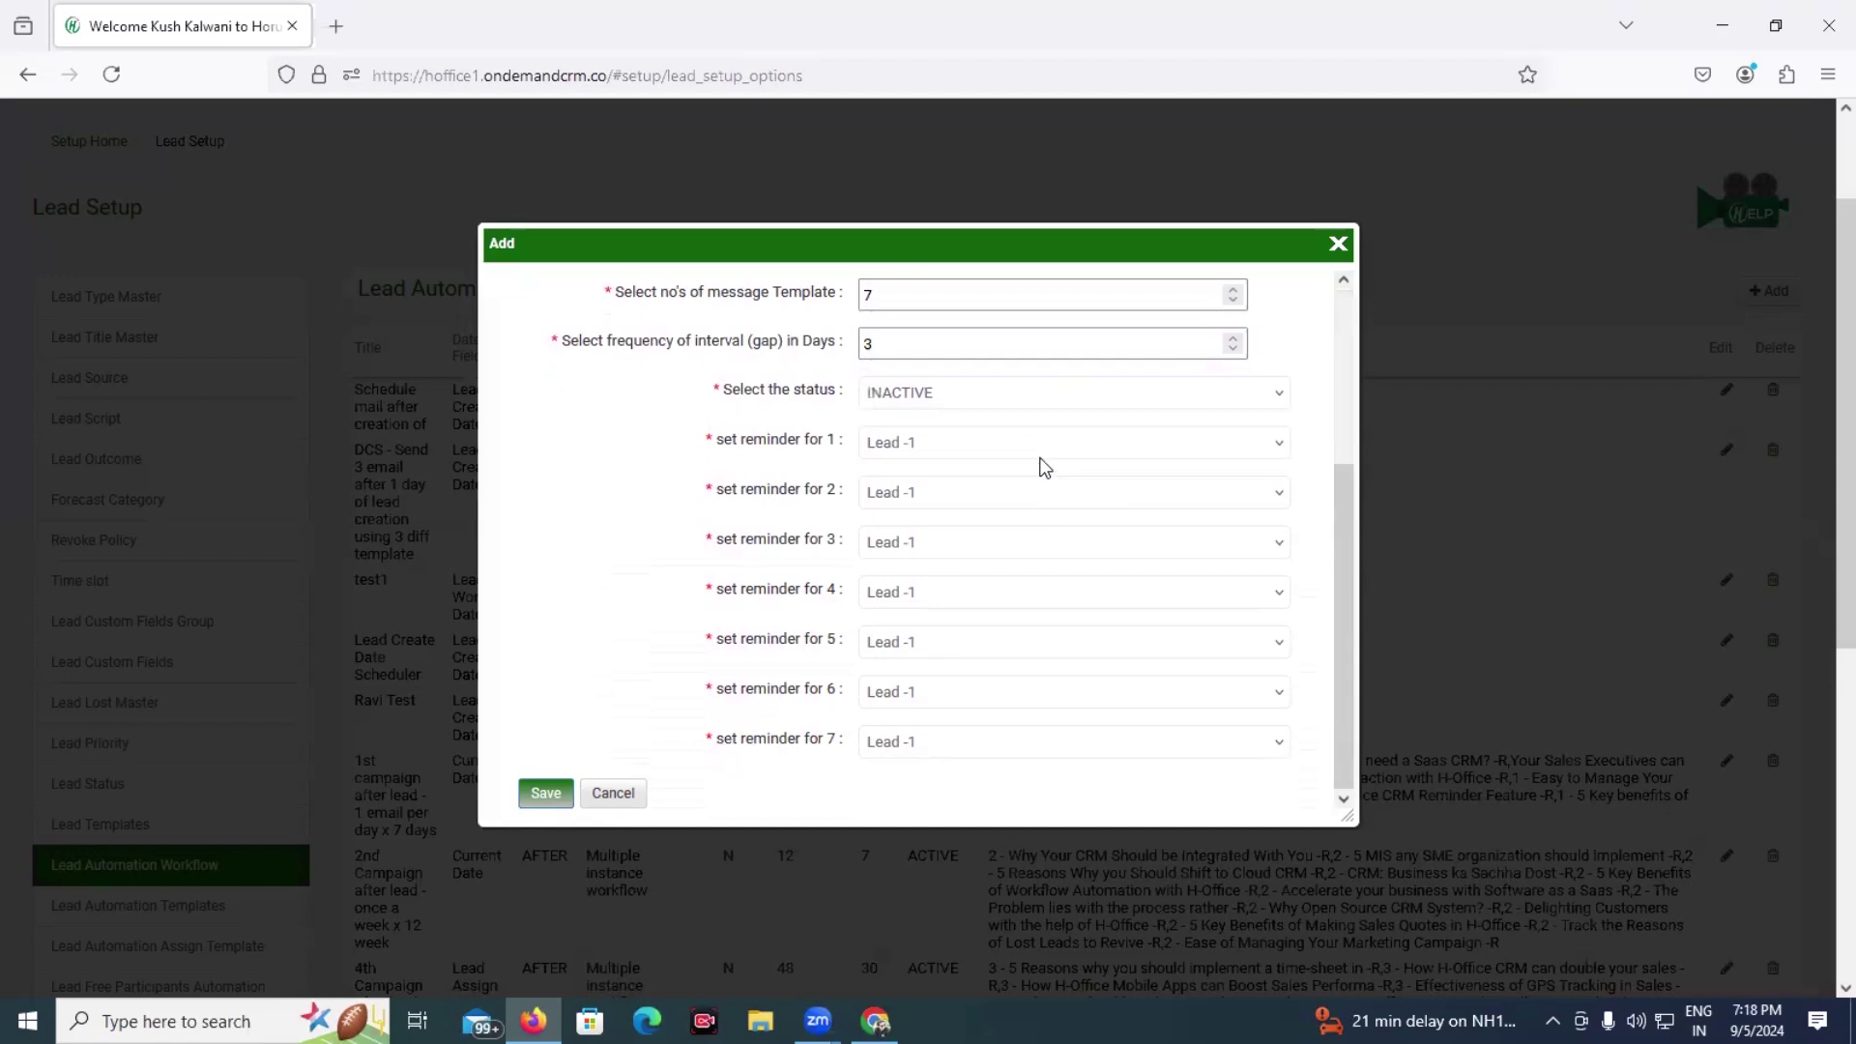
pyautogui.click(1022, 399)
pyautogui.click(1022, 435)
# Step: Assign the templates Pharma 1, Pharma 2 and Pharma 3 to reminders 1, 2 and 3 respectively
pyautogui.click(998, 448)
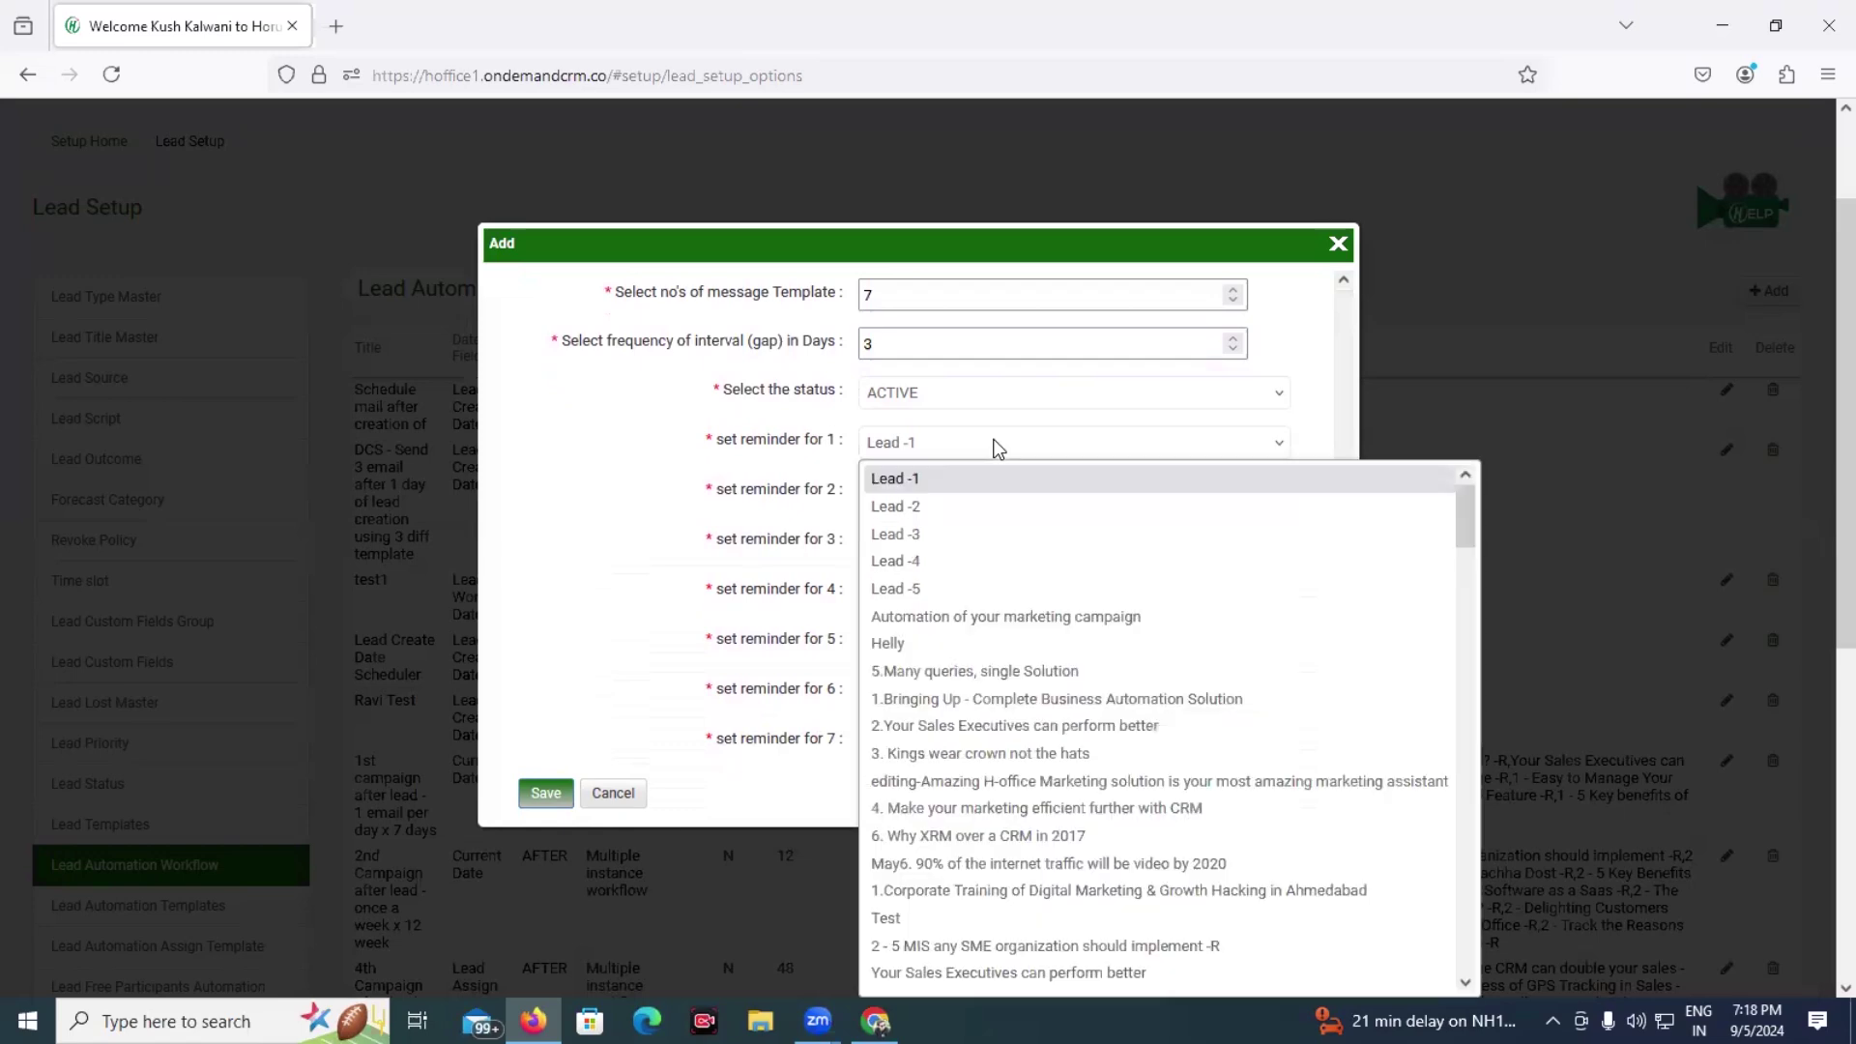
pyautogui.scroll(-10, 998, 512)
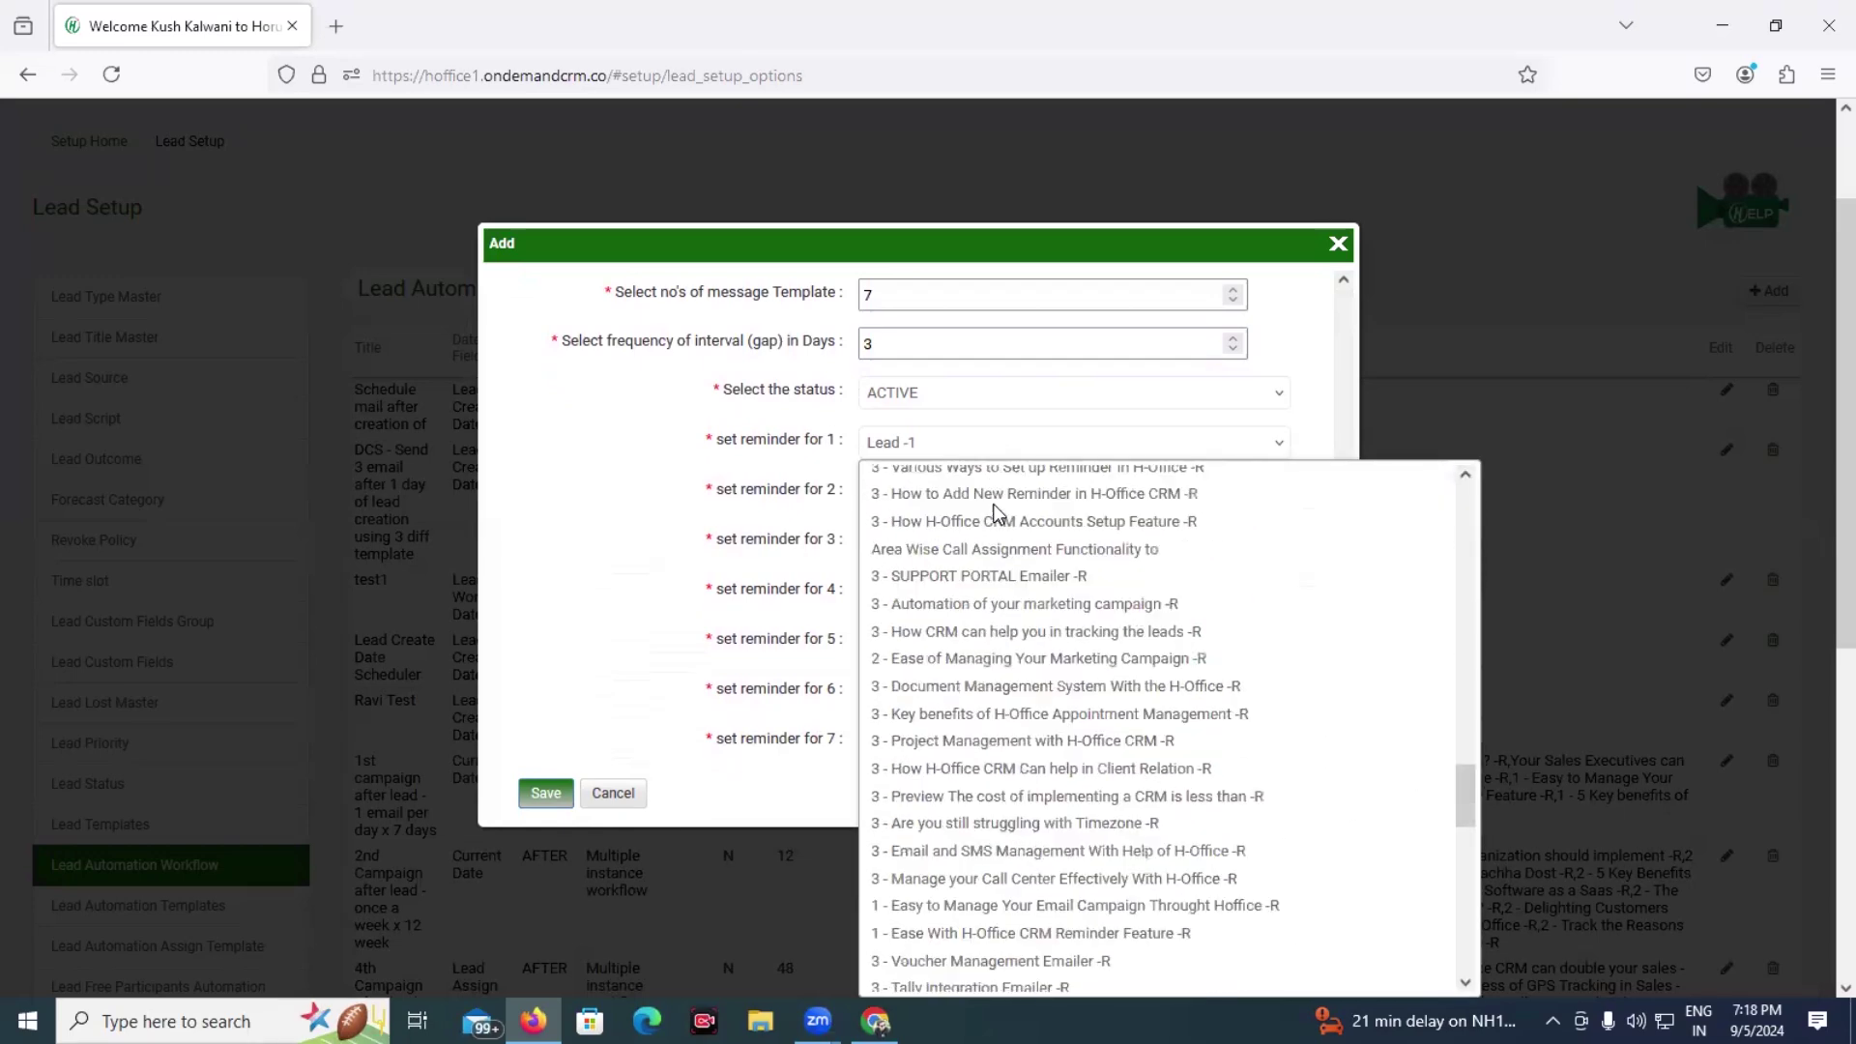
pyautogui.scroll(-5, 999, 512)
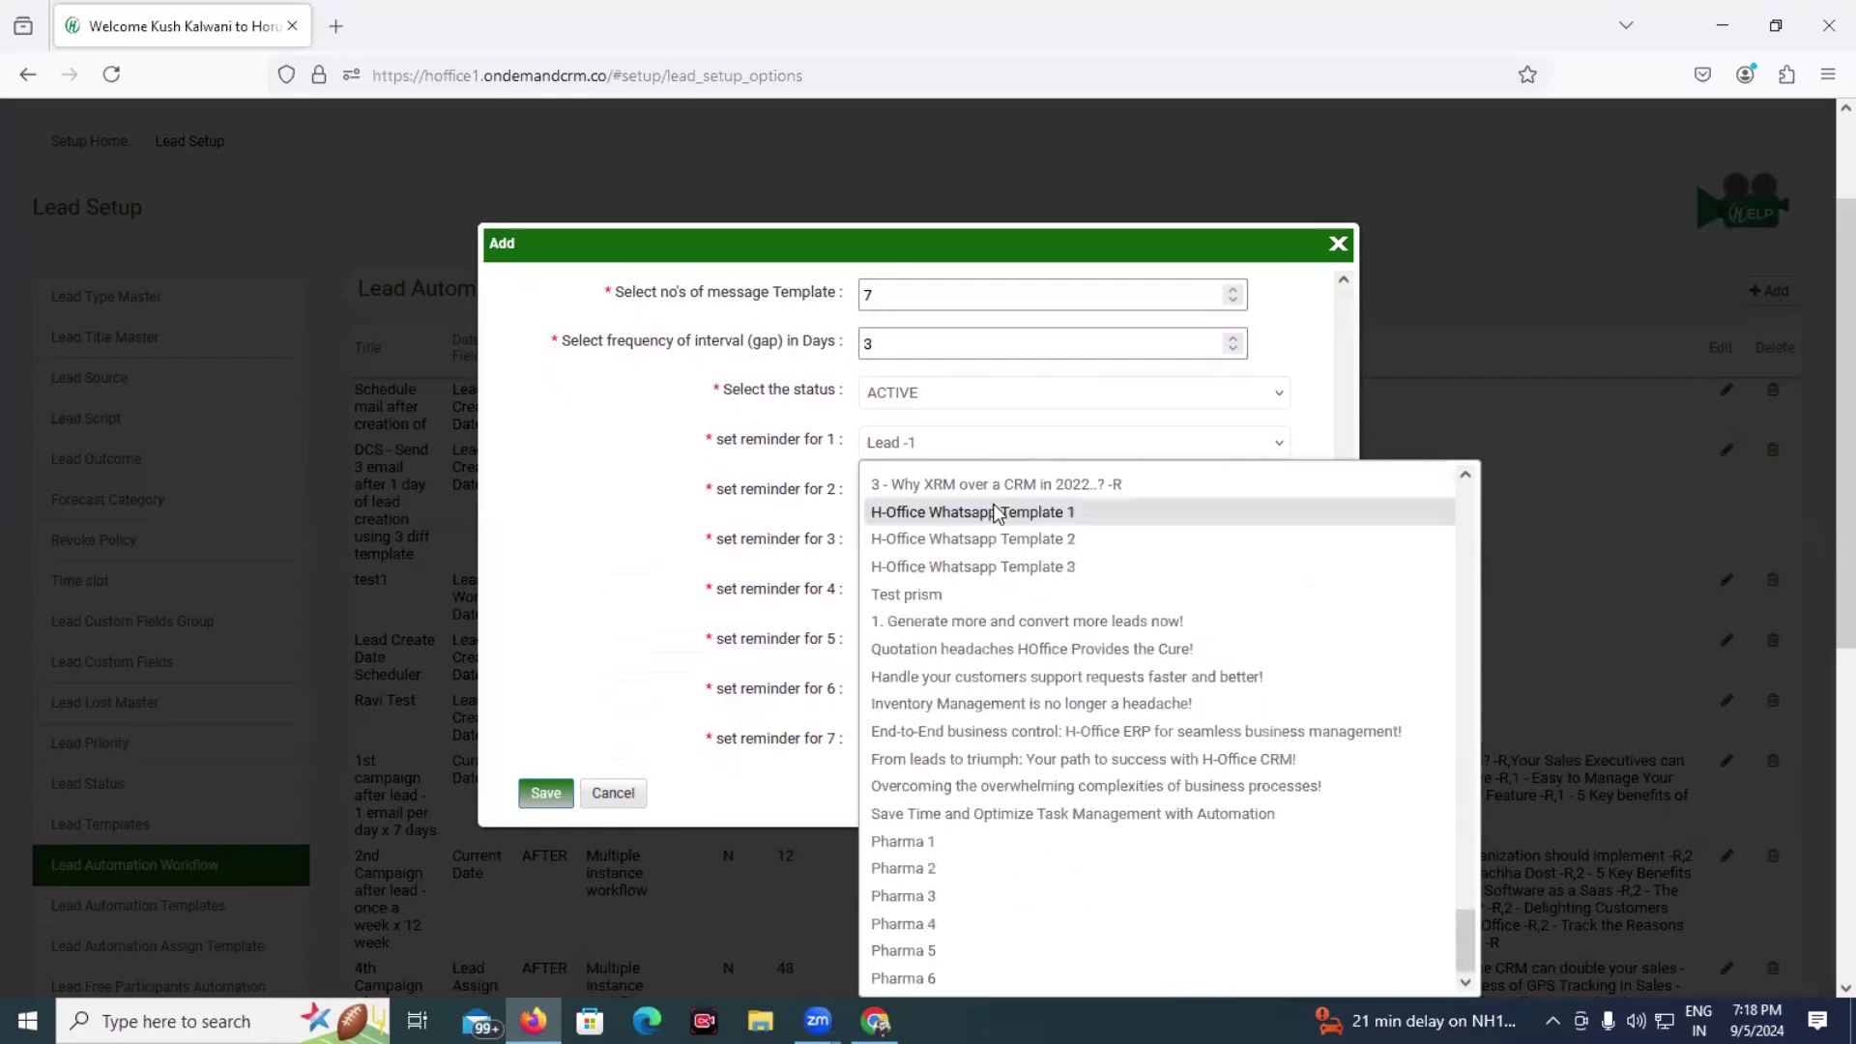
pyautogui.click(891, 841)
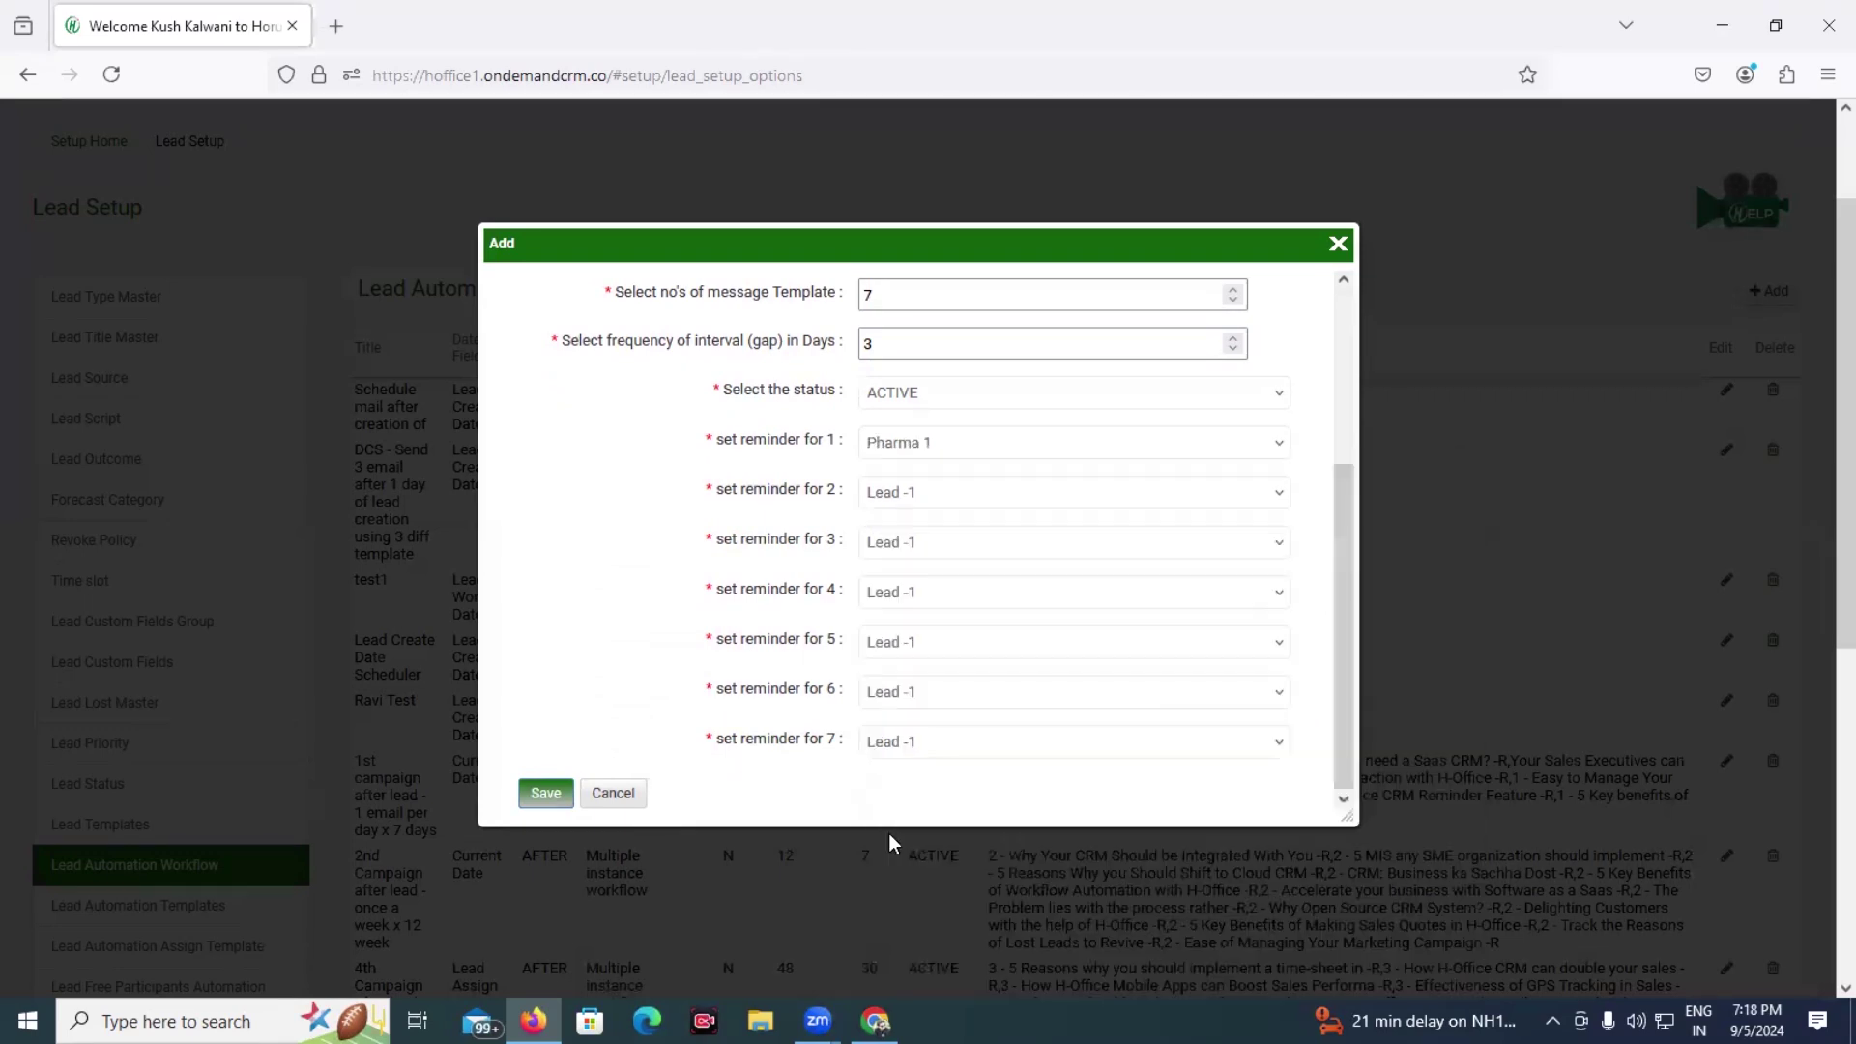
pyautogui.click(928, 491)
pyautogui.scroll(-10, 998, 847)
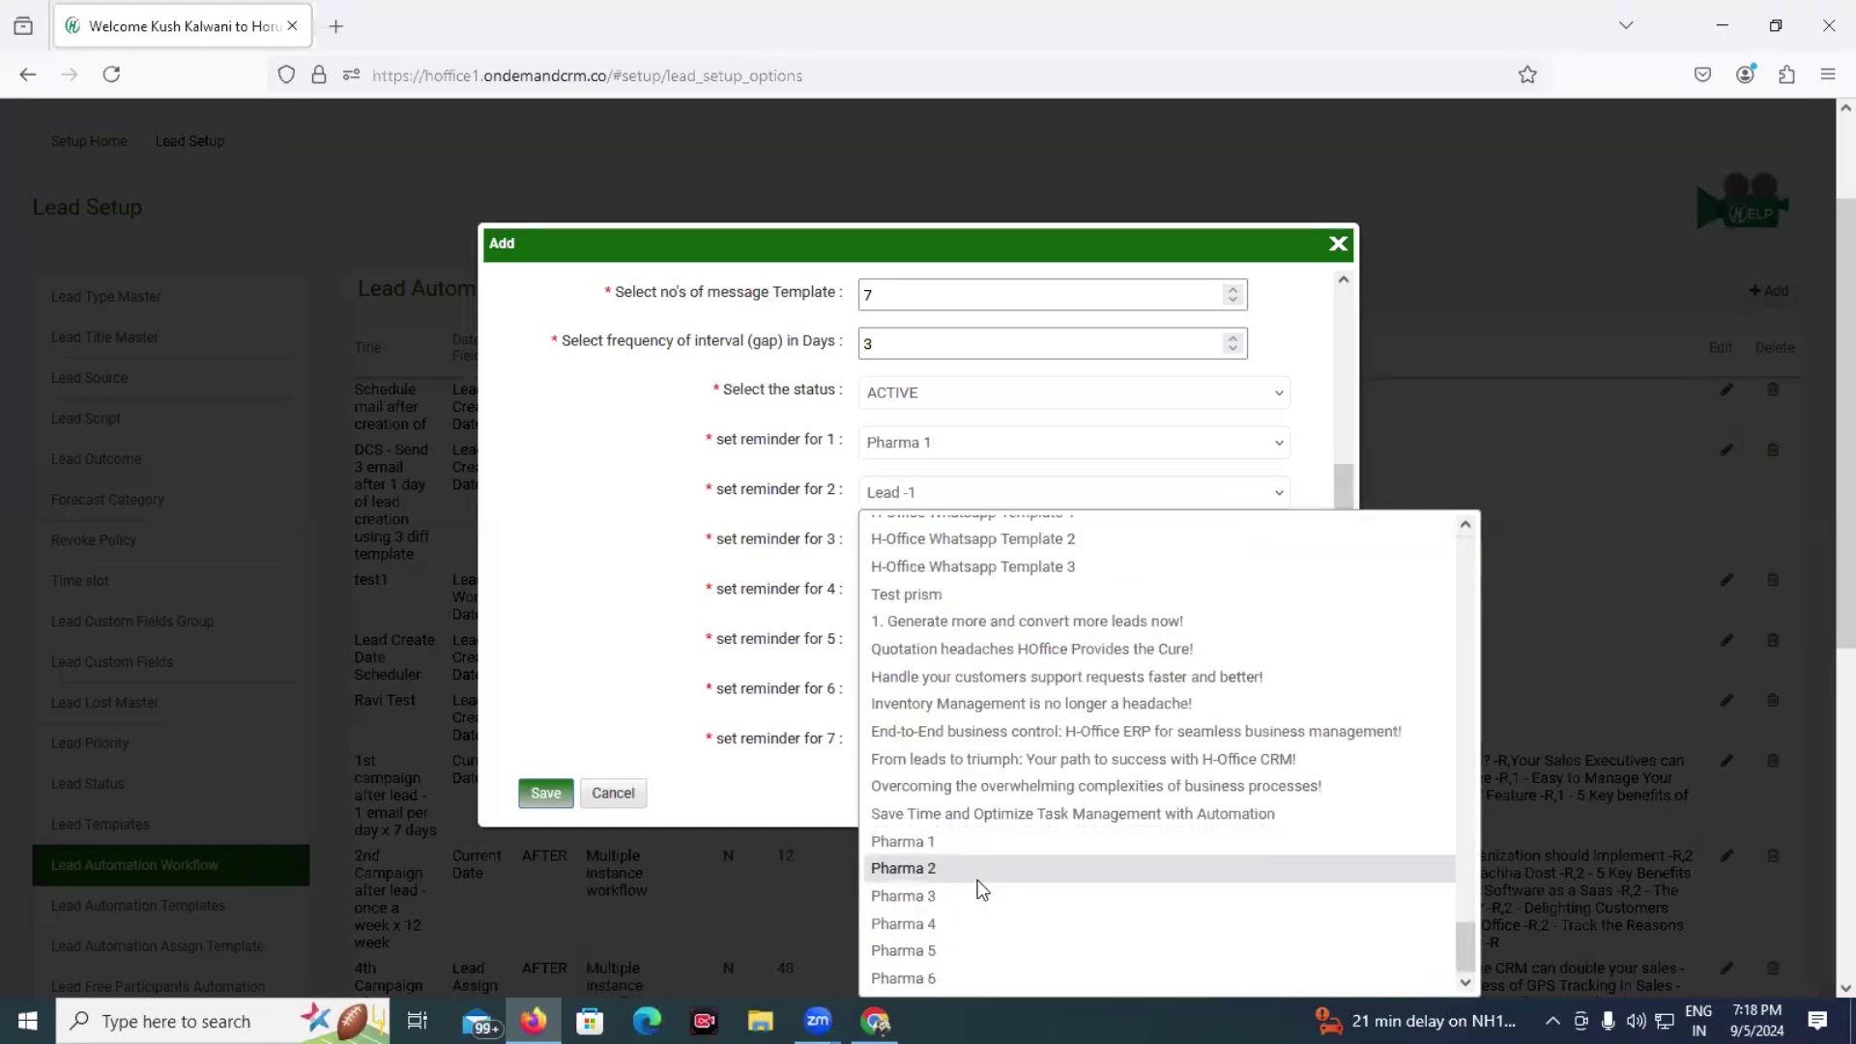
pyautogui.click(903, 868)
pyautogui.click(926, 542)
pyautogui.scroll(-10, 986, 773)
pyautogui.click(986, 895)
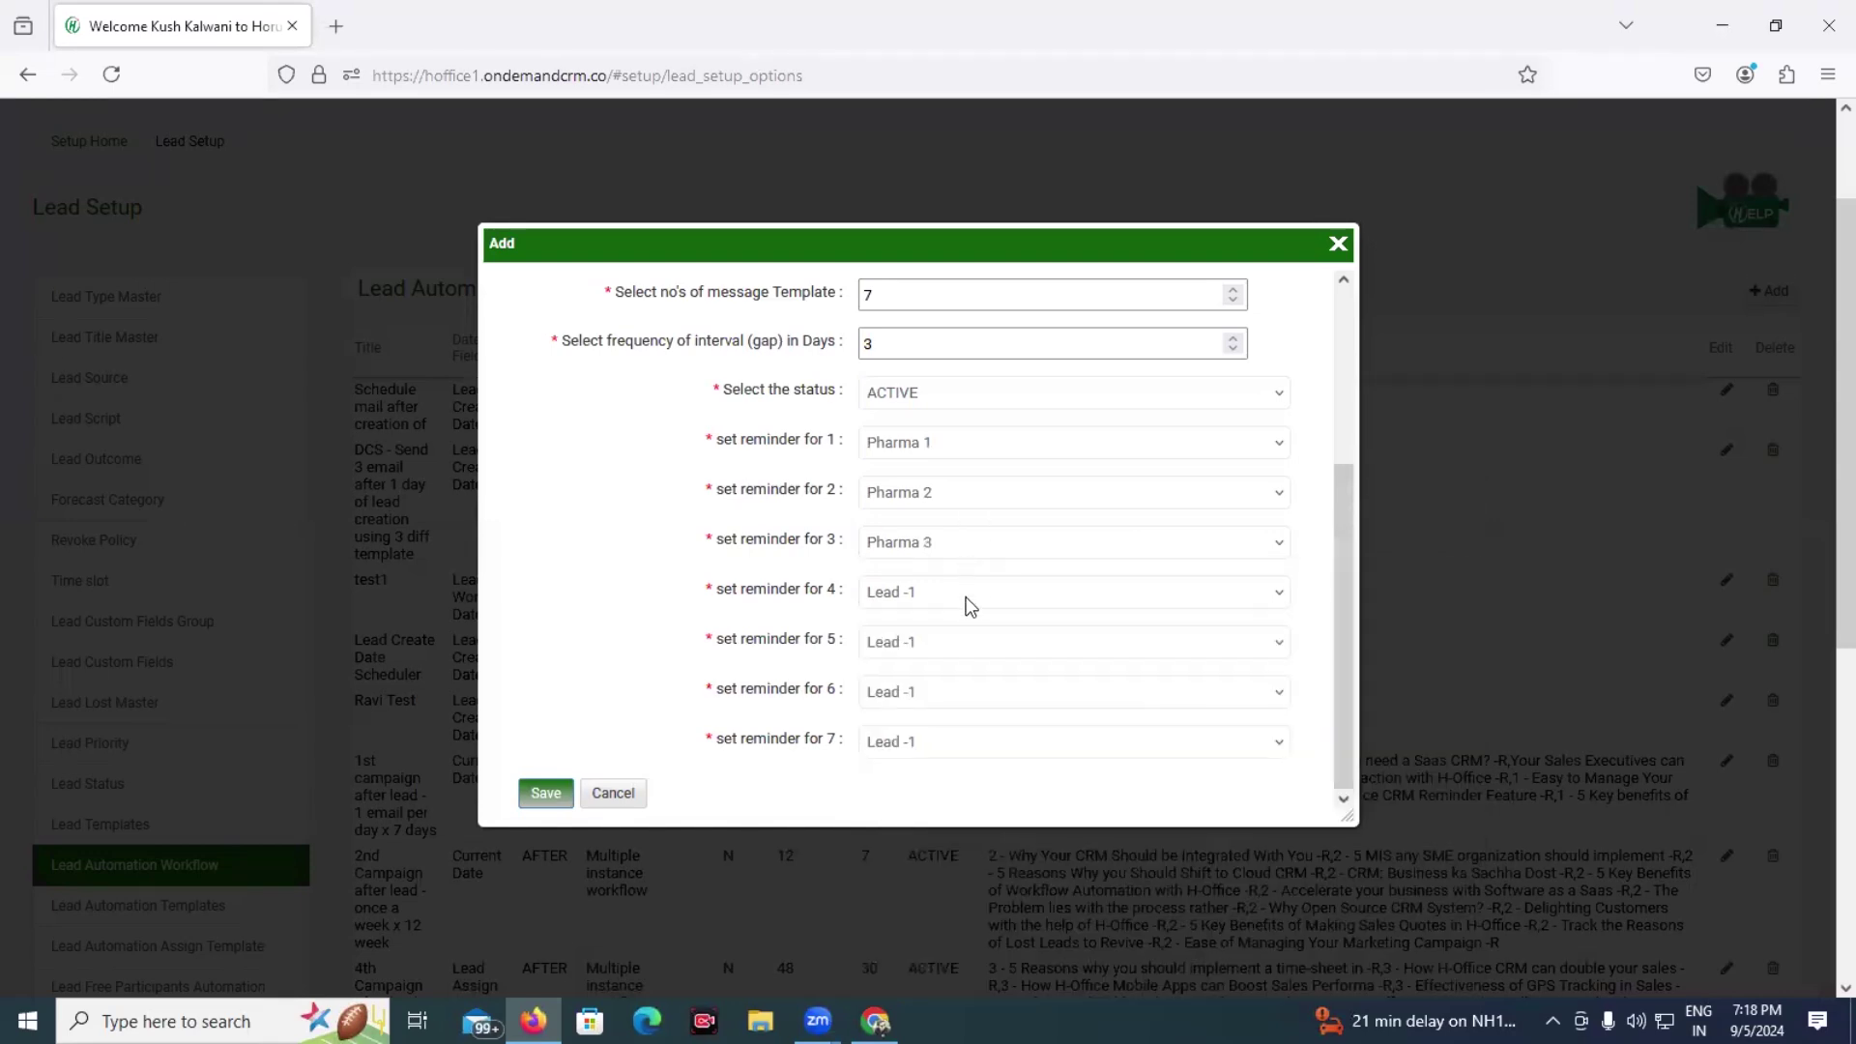
# Step: Assign the templates Pharma 4, Pharma 5 and Pharma 6 to reminders 4, 5 and 6 respectively
pyautogui.click(967, 593)
pyautogui.scroll(-5, 986, 442)
pyautogui.scroll(-3, 981, 464)
pyautogui.click(978, 514)
pyautogui.click(986, 642)
pyautogui.scroll(-5, 986, 473)
pyautogui.scroll(-5, 986, 477)
pyautogui.click(982, 588)
pyautogui.click(1001, 692)
pyautogui.scroll(-5, 1002, 560)
pyautogui.scroll(-5, 1001, 560)
pyautogui.click(984, 652)
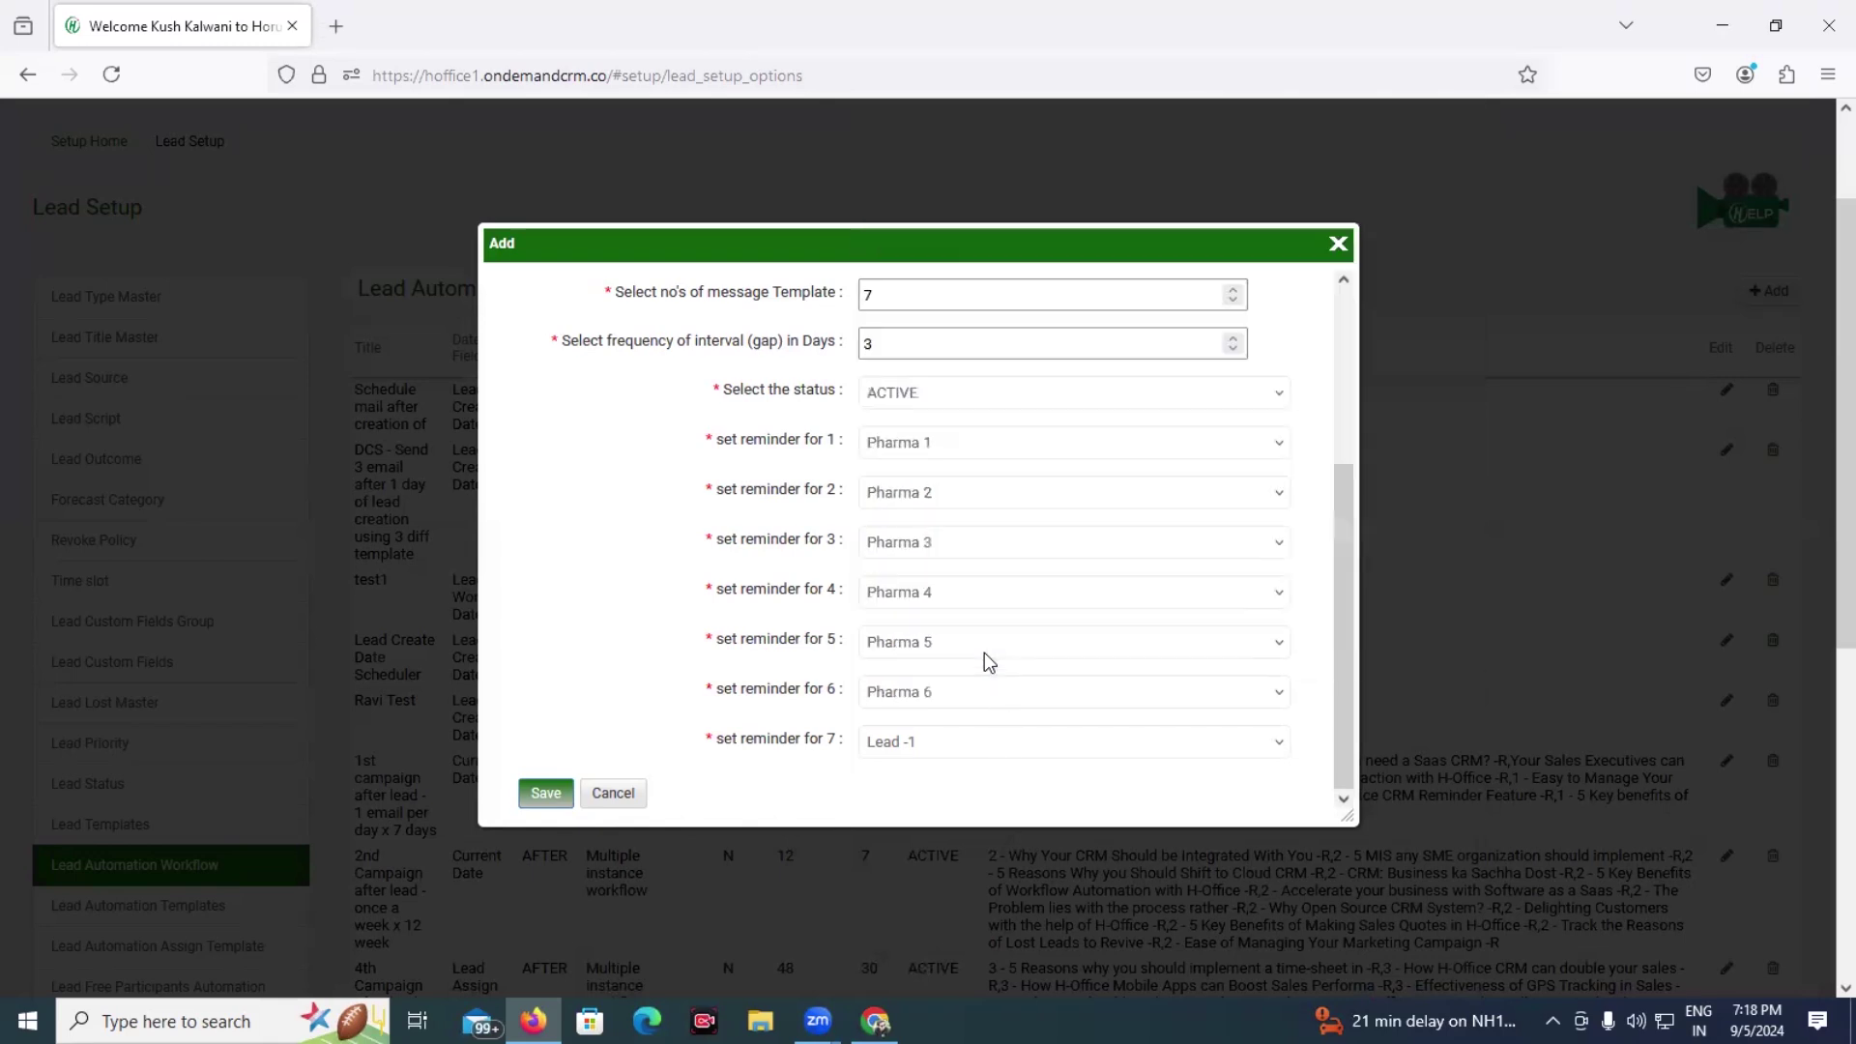
# Step: Set reminder 7 to the Pharma 6 template and look through the template list for an alternative
pyautogui.click(1014, 731)
pyautogui.scroll(-5, 1009, 628)
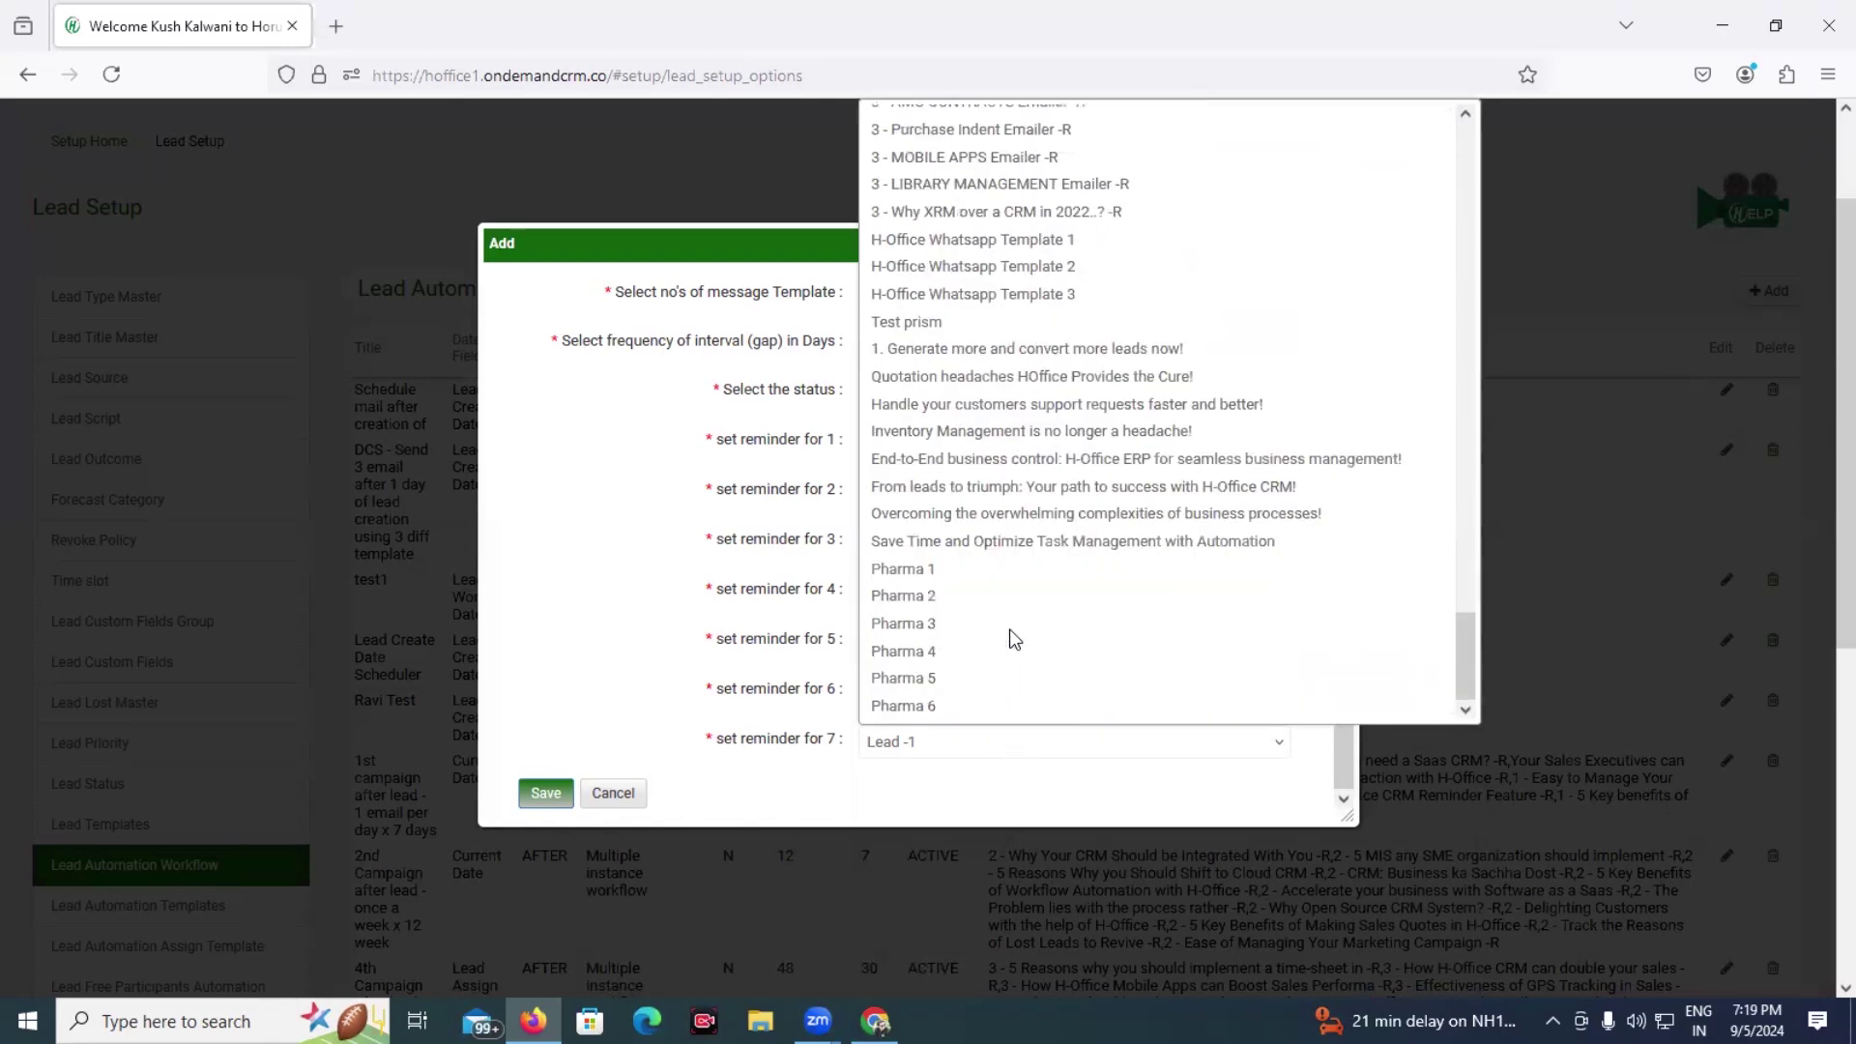
pyautogui.scroll(10, 996, 619)
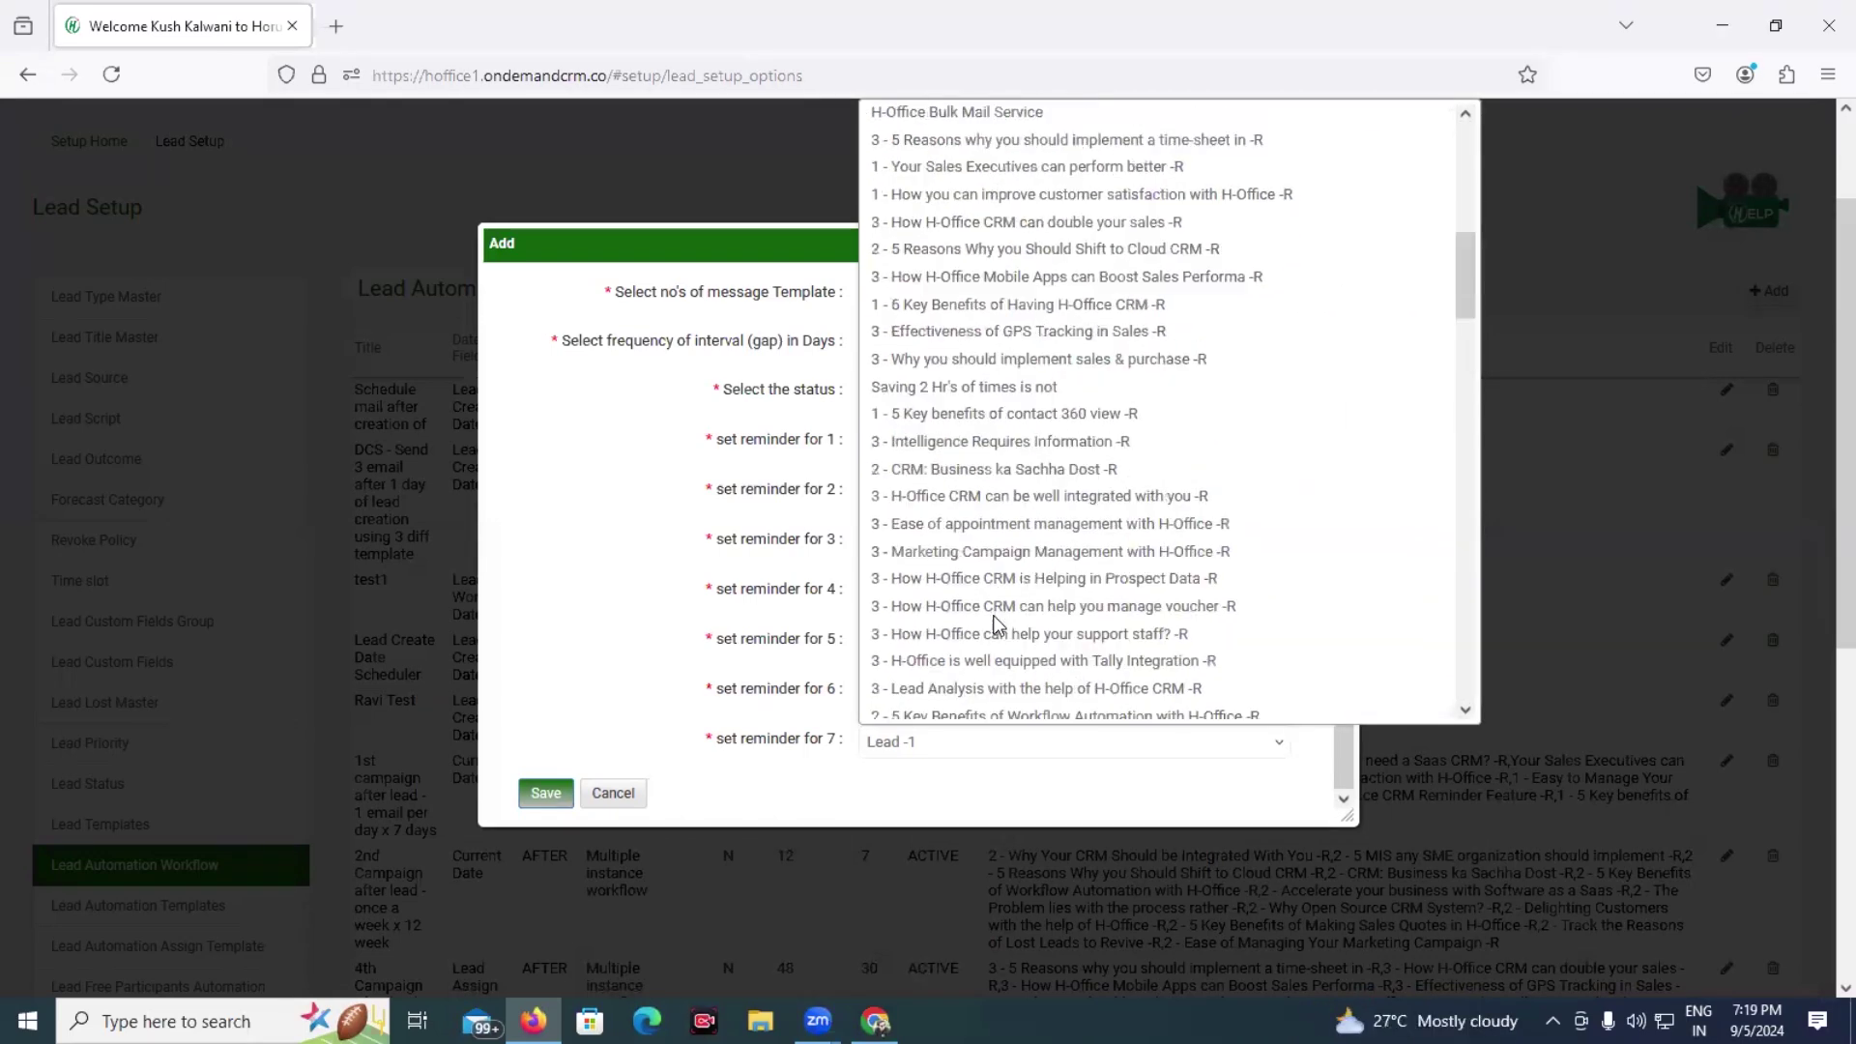
pyautogui.scroll(-10, 996, 619)
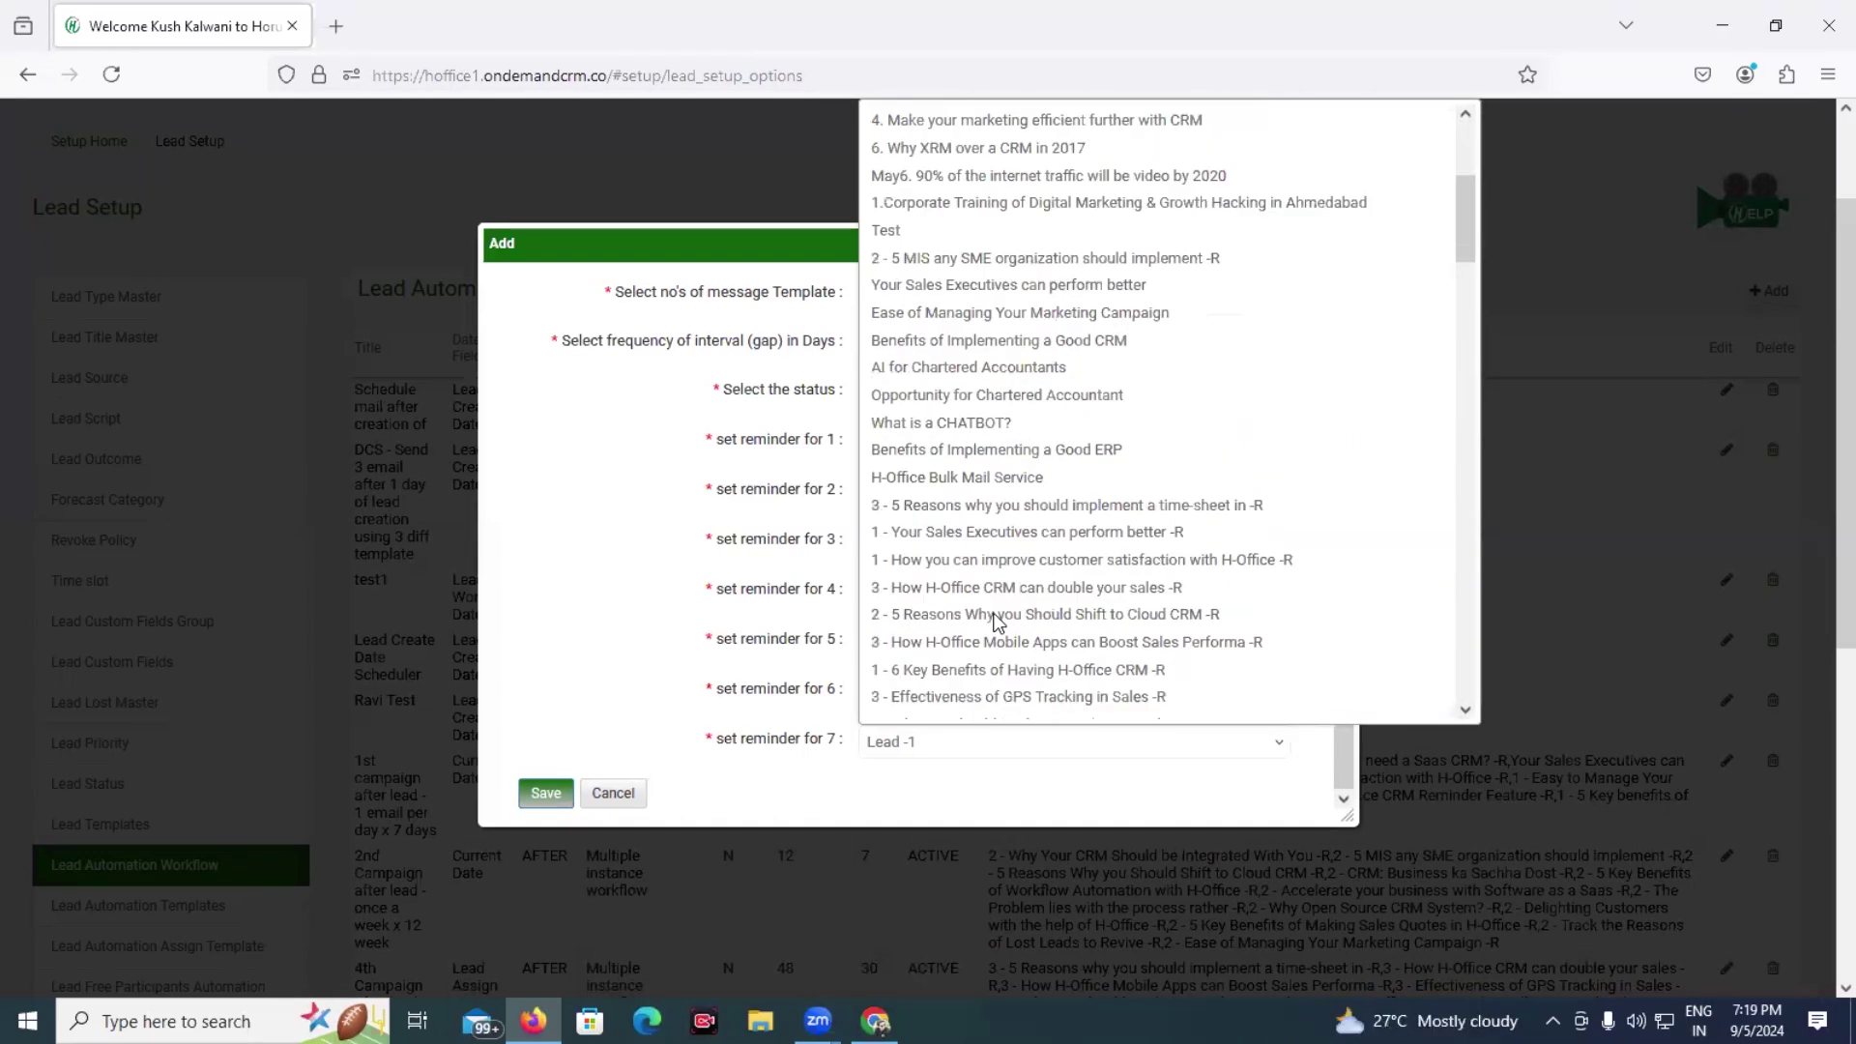
pyautogui.click(1002, 700)
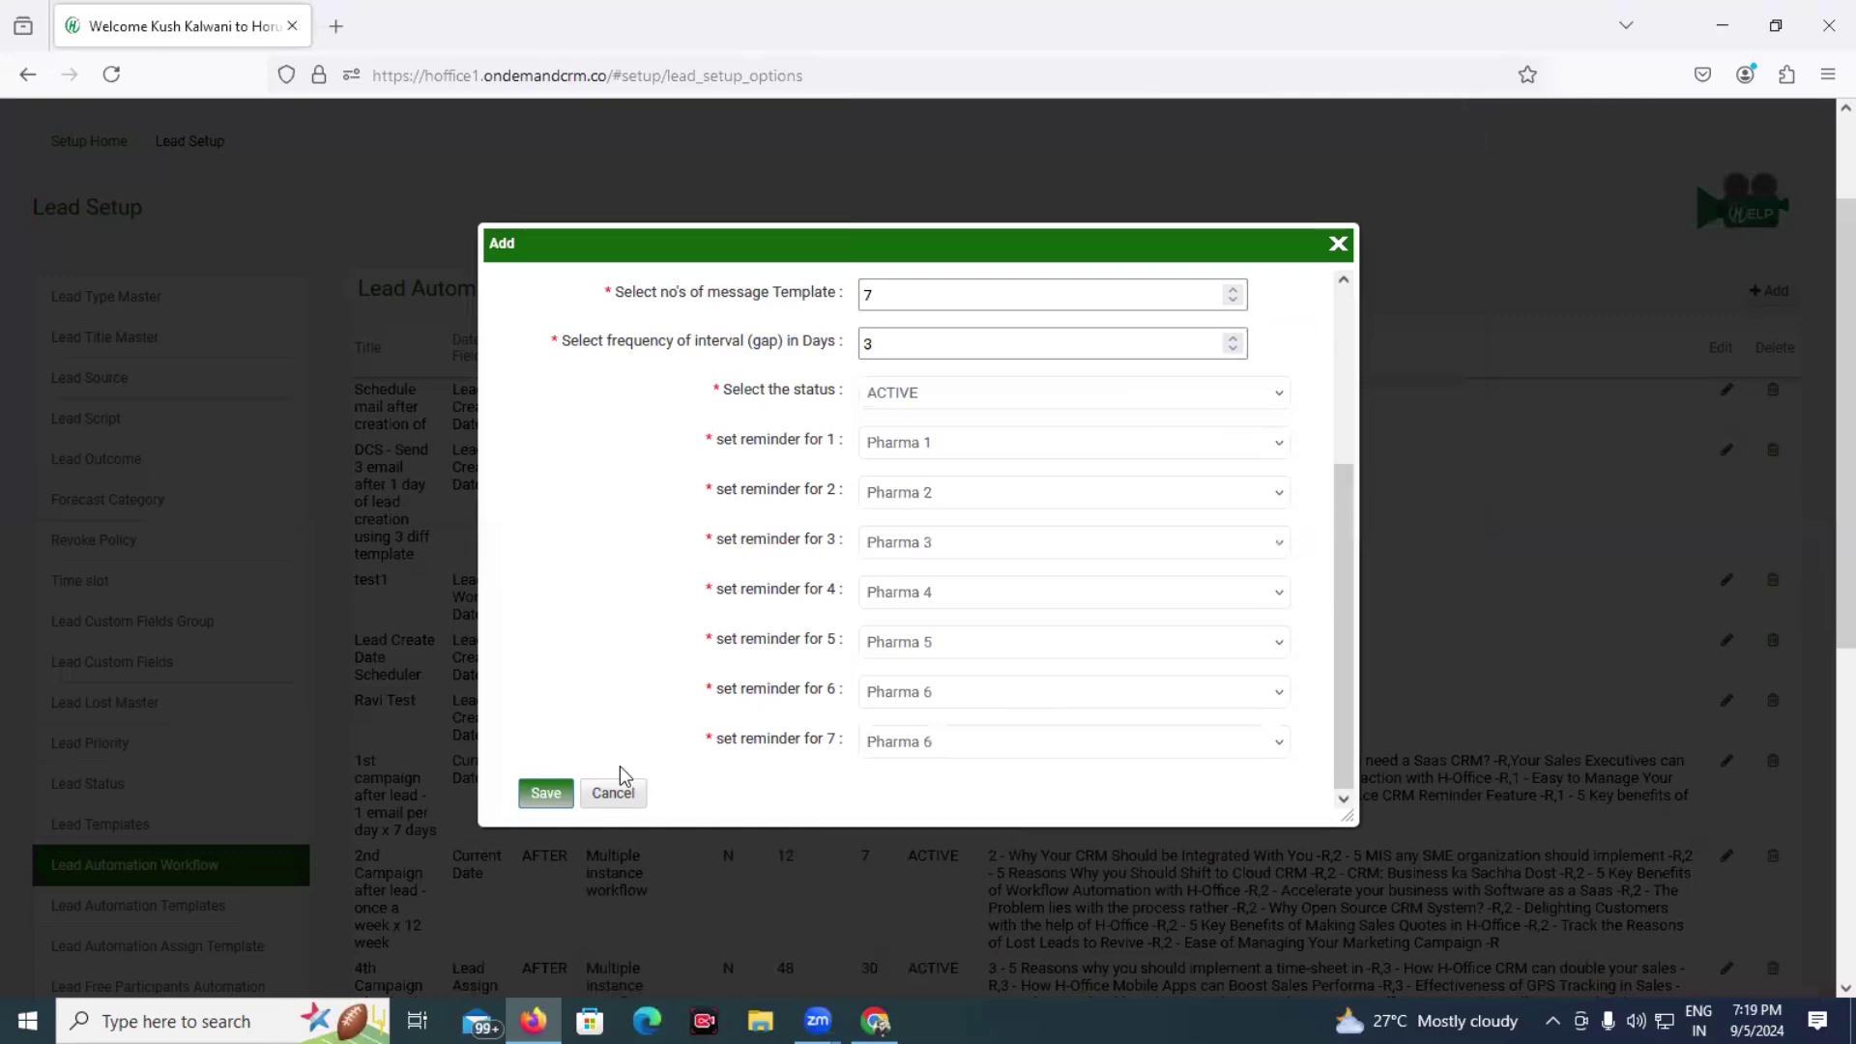
pyautogui.click(961, 742)
pyautogui.scroll(4, 970, 348)
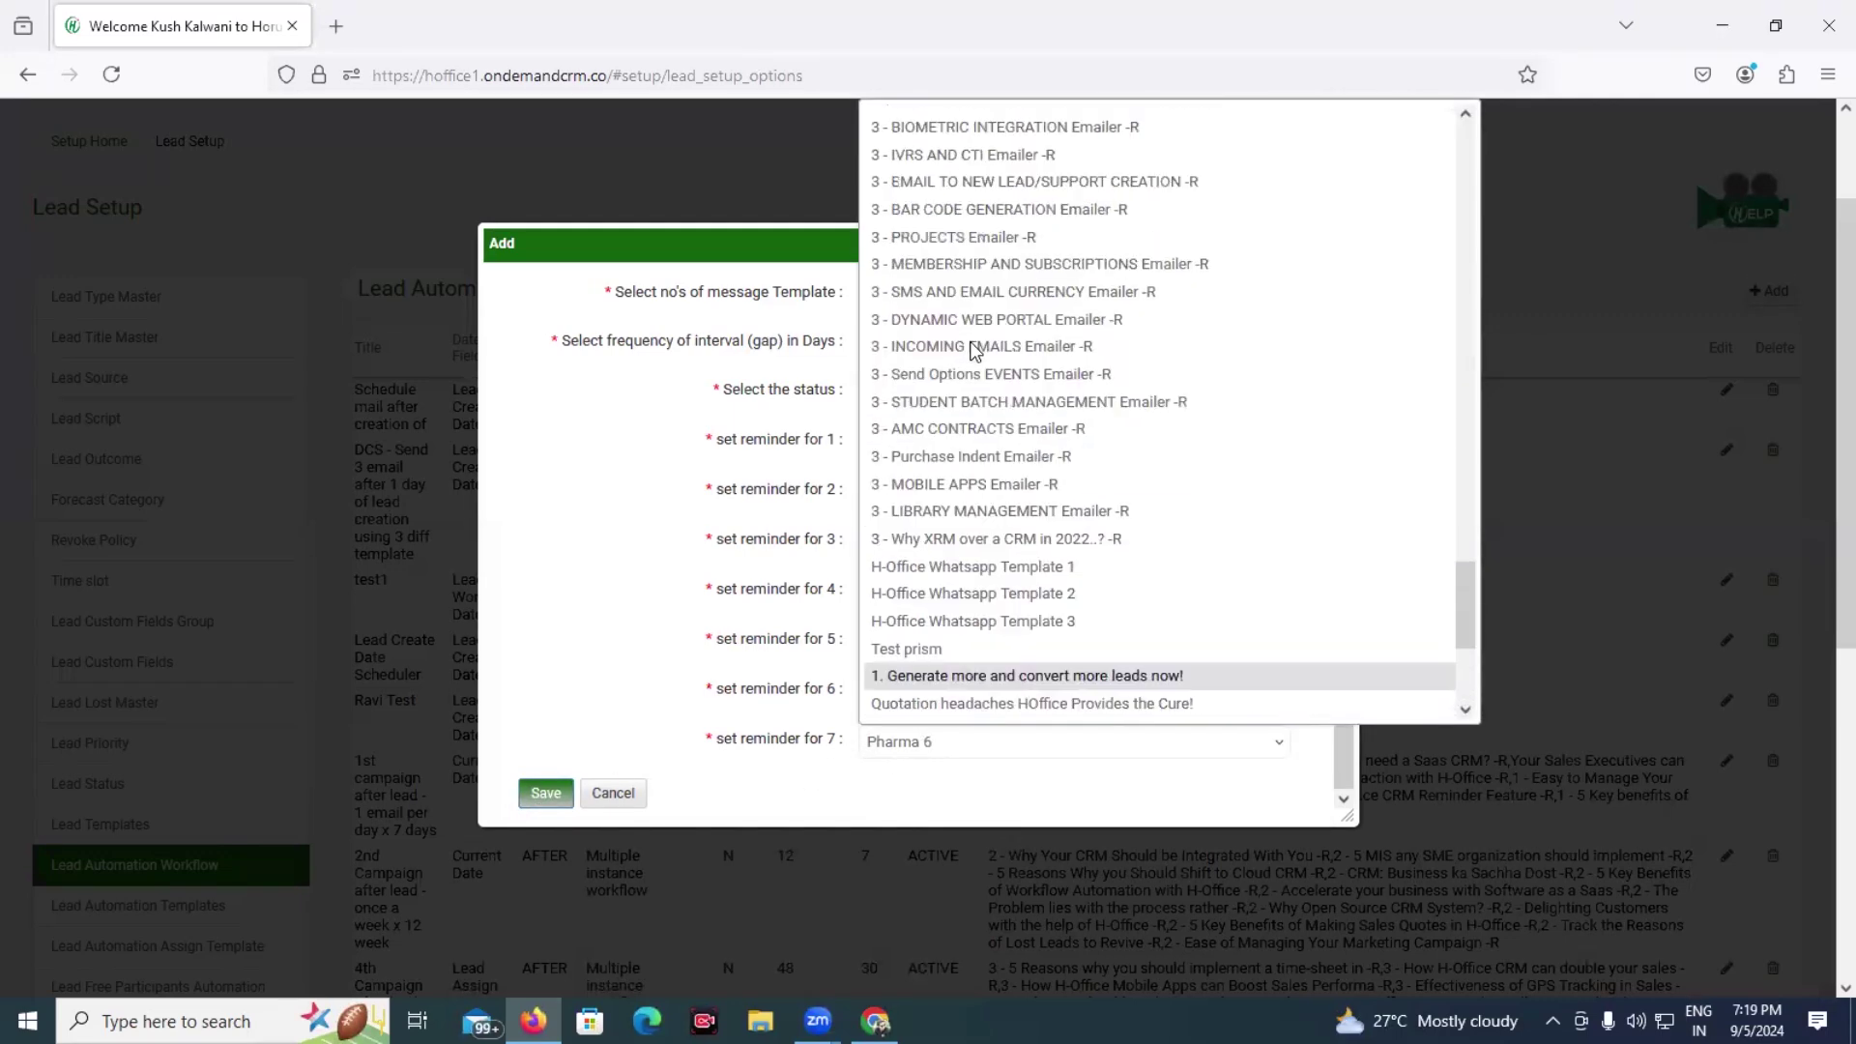
pyautogui.scroll(4, 974, 499)
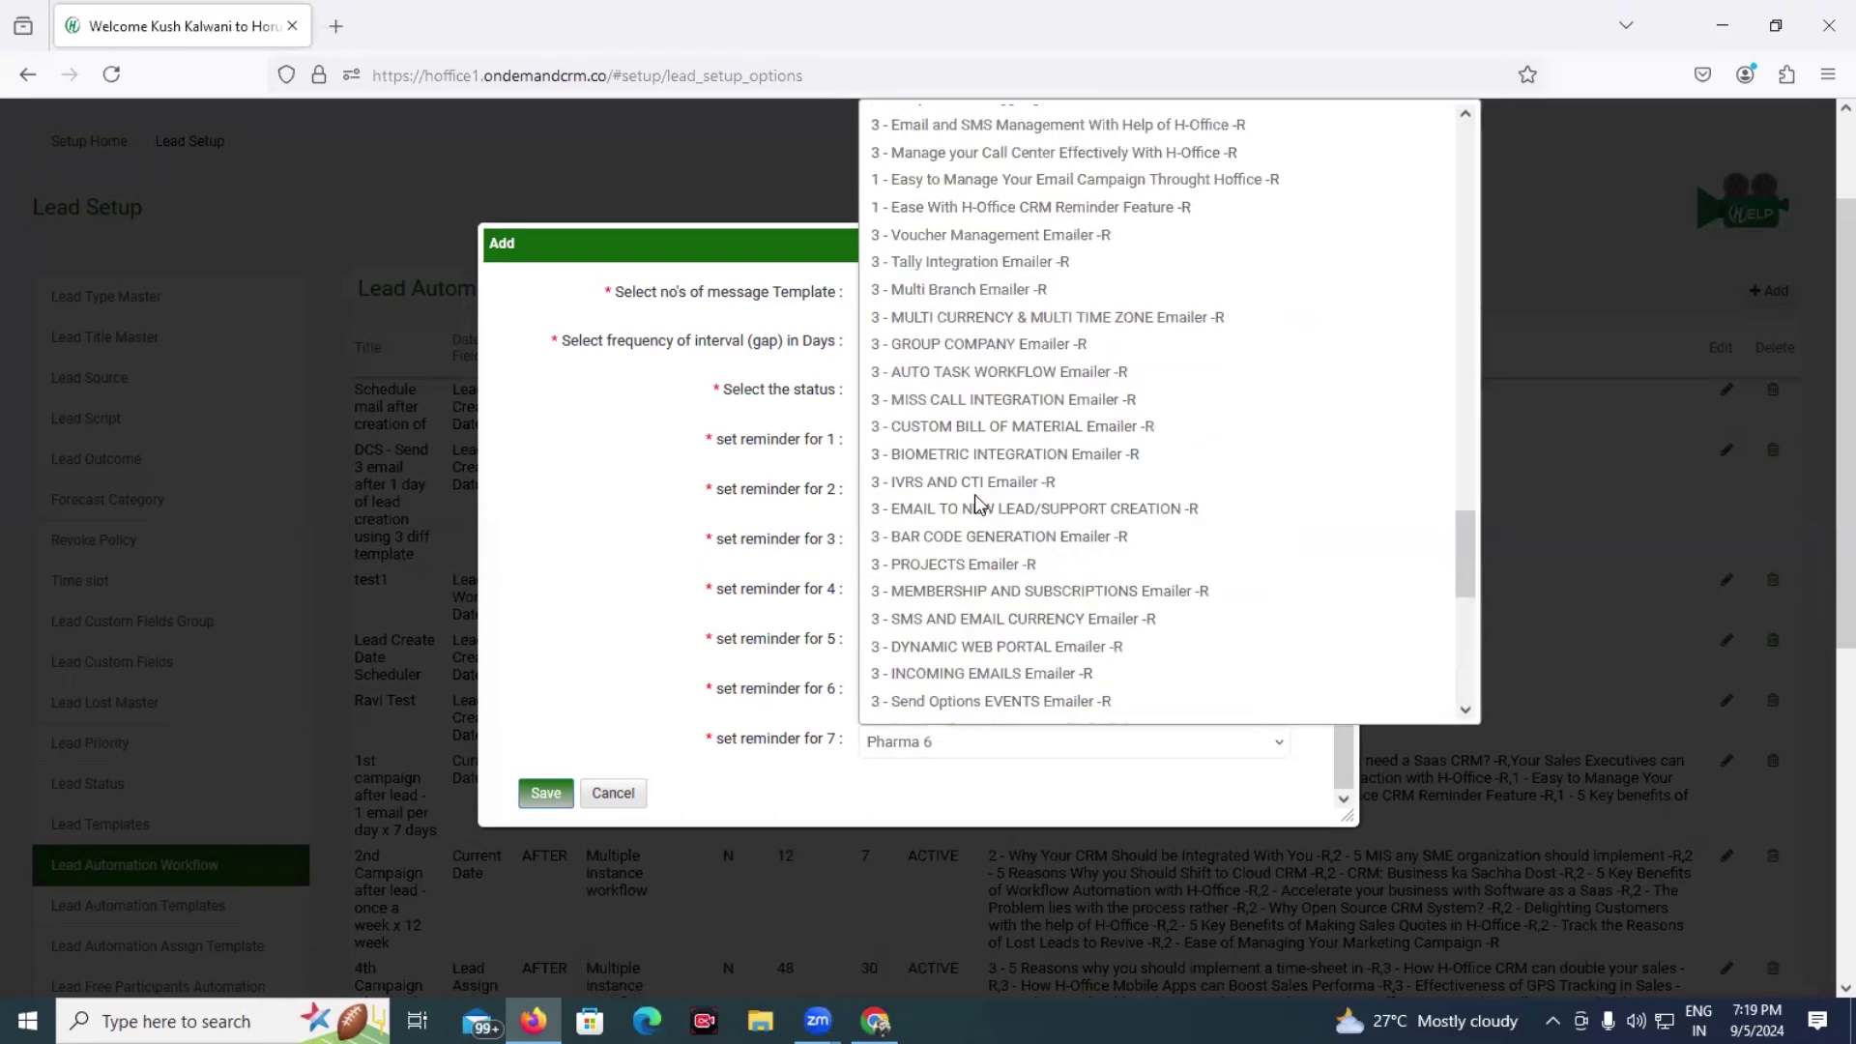
pyautogui.scroll(4, 974, 495)
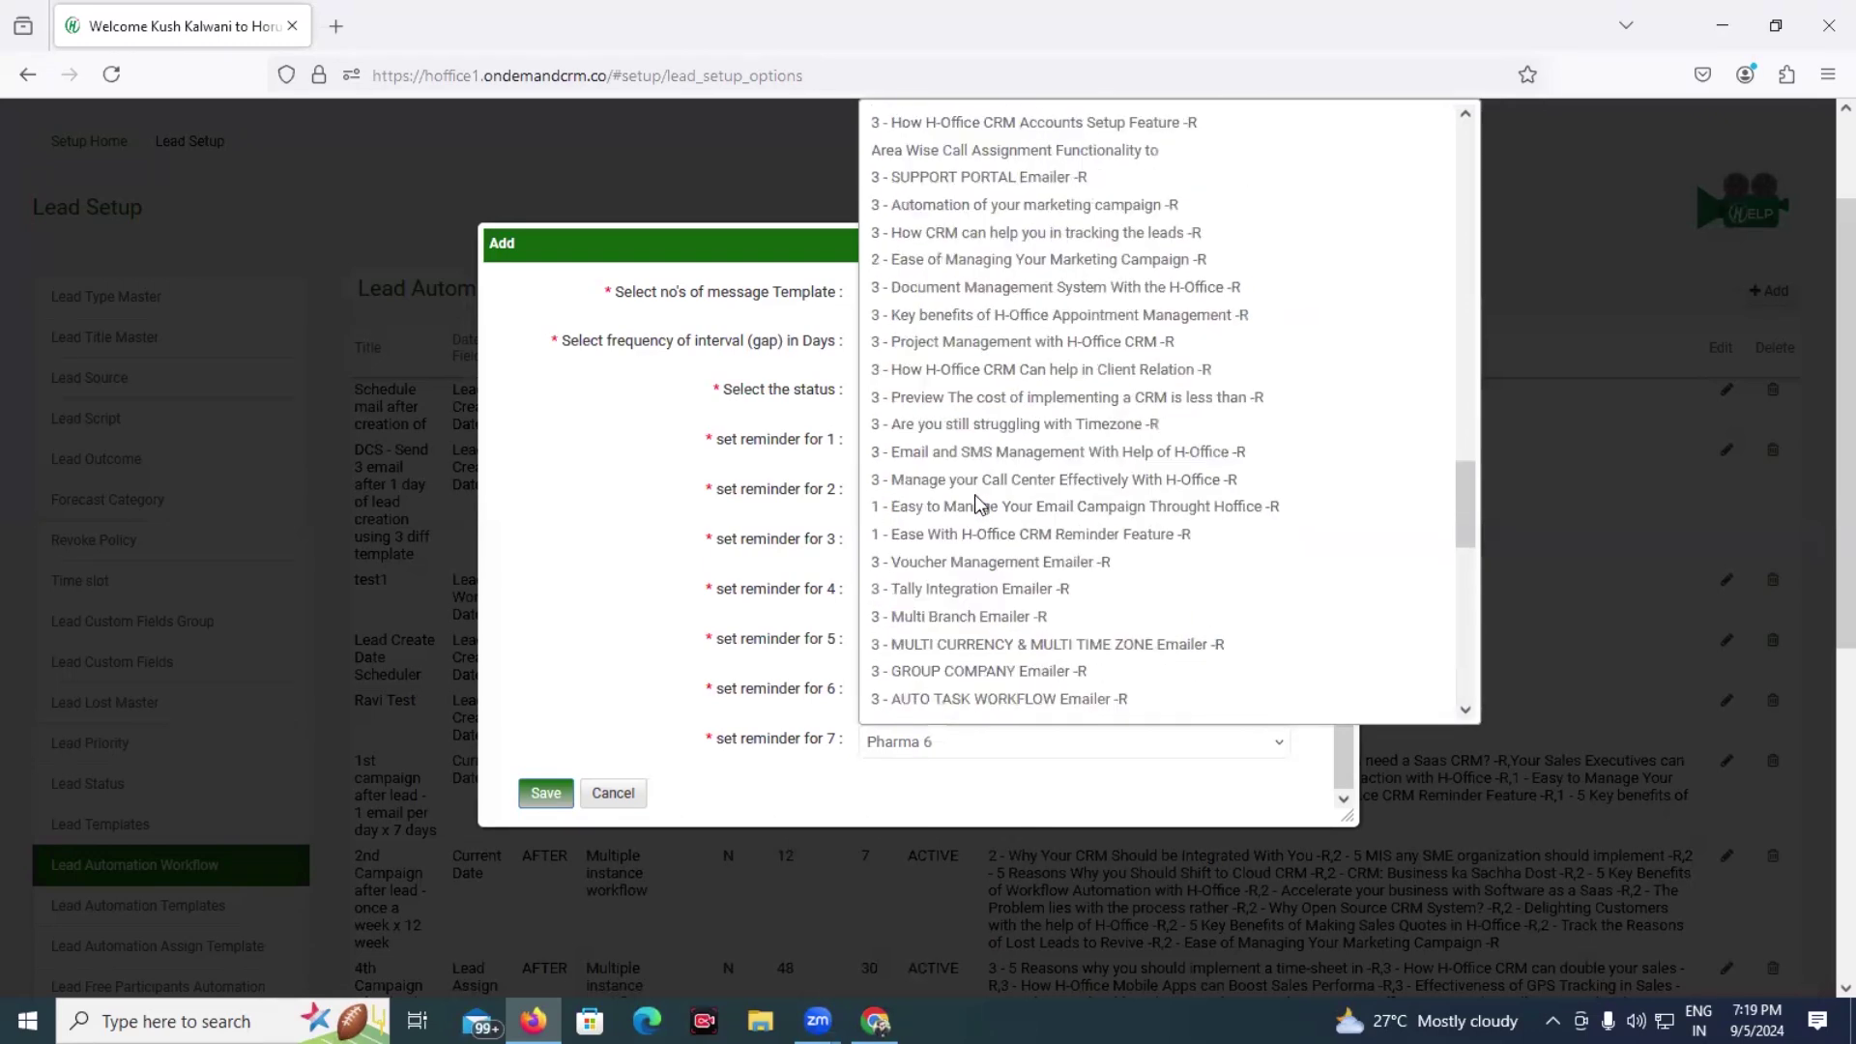
pyautogui.scroll(8, 974, 502)
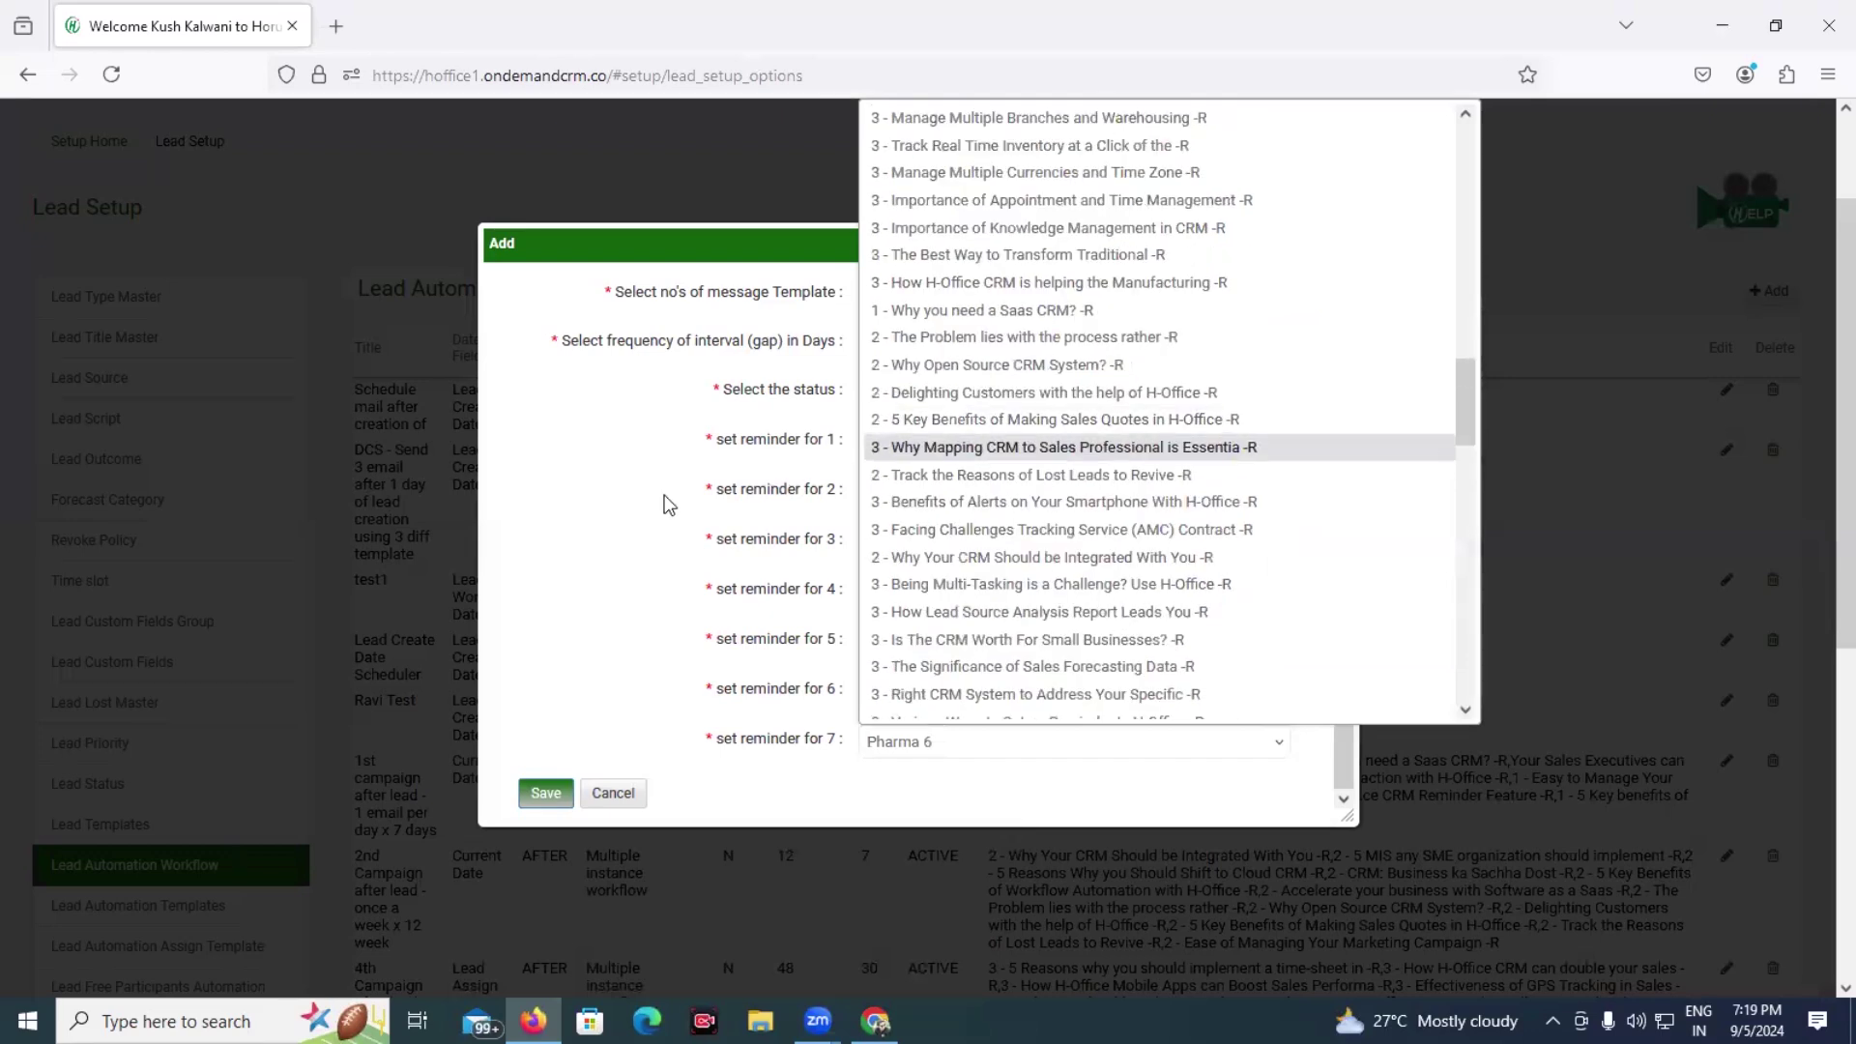
pyautogui.click(580, 499)
# Step: Reduce the number of message templates in the workflow to 6
pyautogui.click(1000, 296)
pyautogui.press('BackSpace')
pyautogui.write('6')
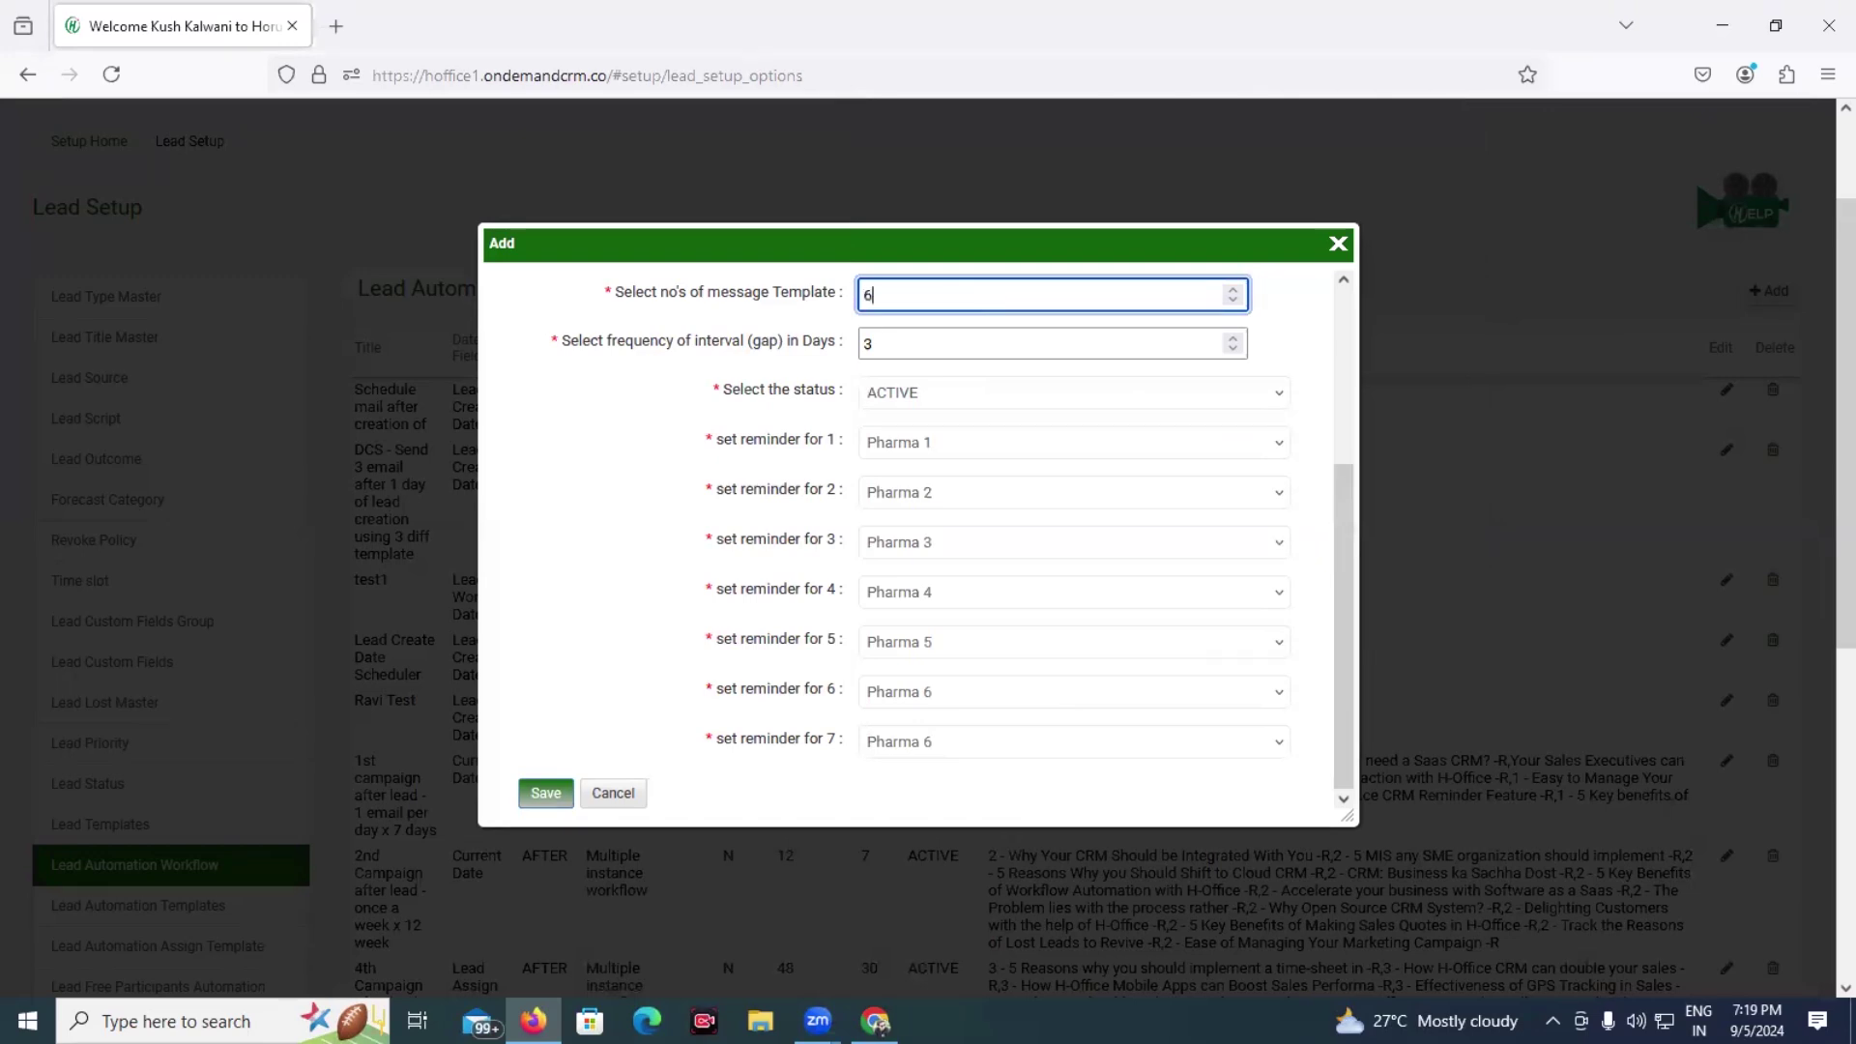
pyautogui.click(1079, 338)
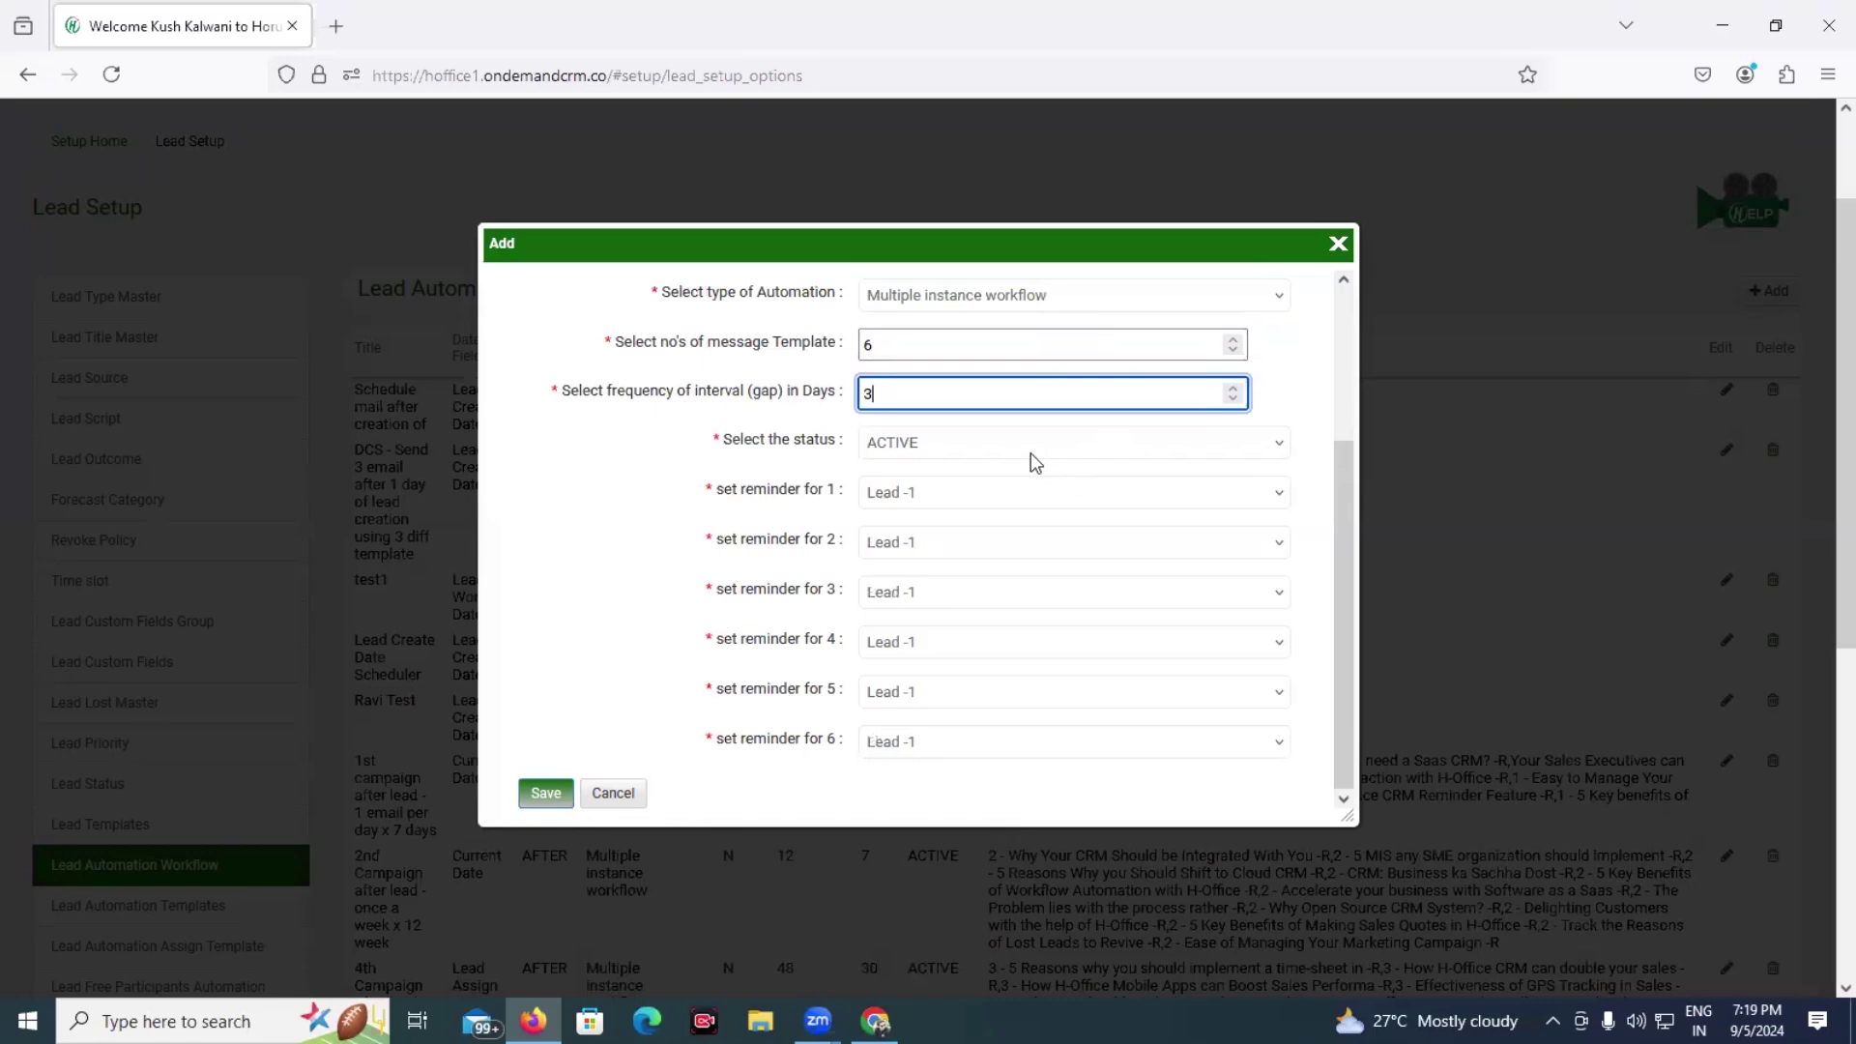
# Step: Set reminders 1, 2 and 3 of the six-template workflow to Pharma 1, Pharma 2 and Pharma 3 respectively
pyautogui.scroll(-2, 1031, 452)
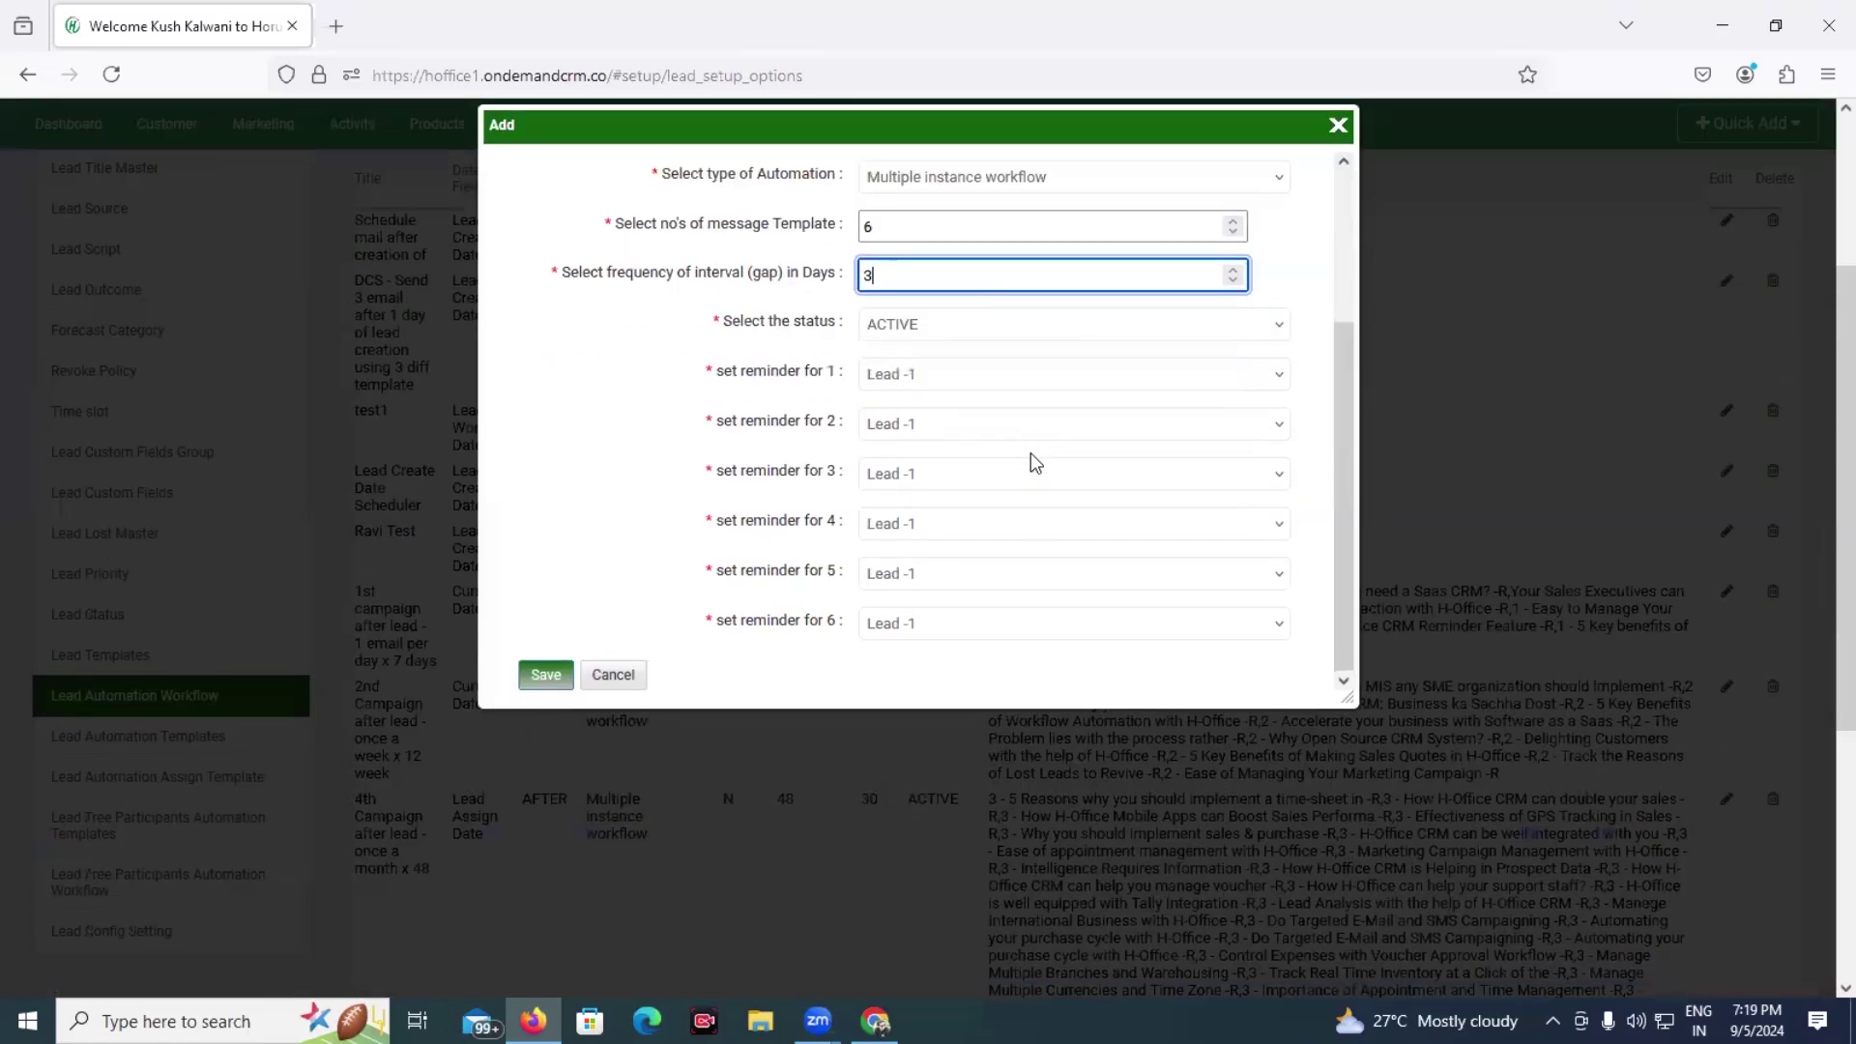
pyautogui.click(952, 373)
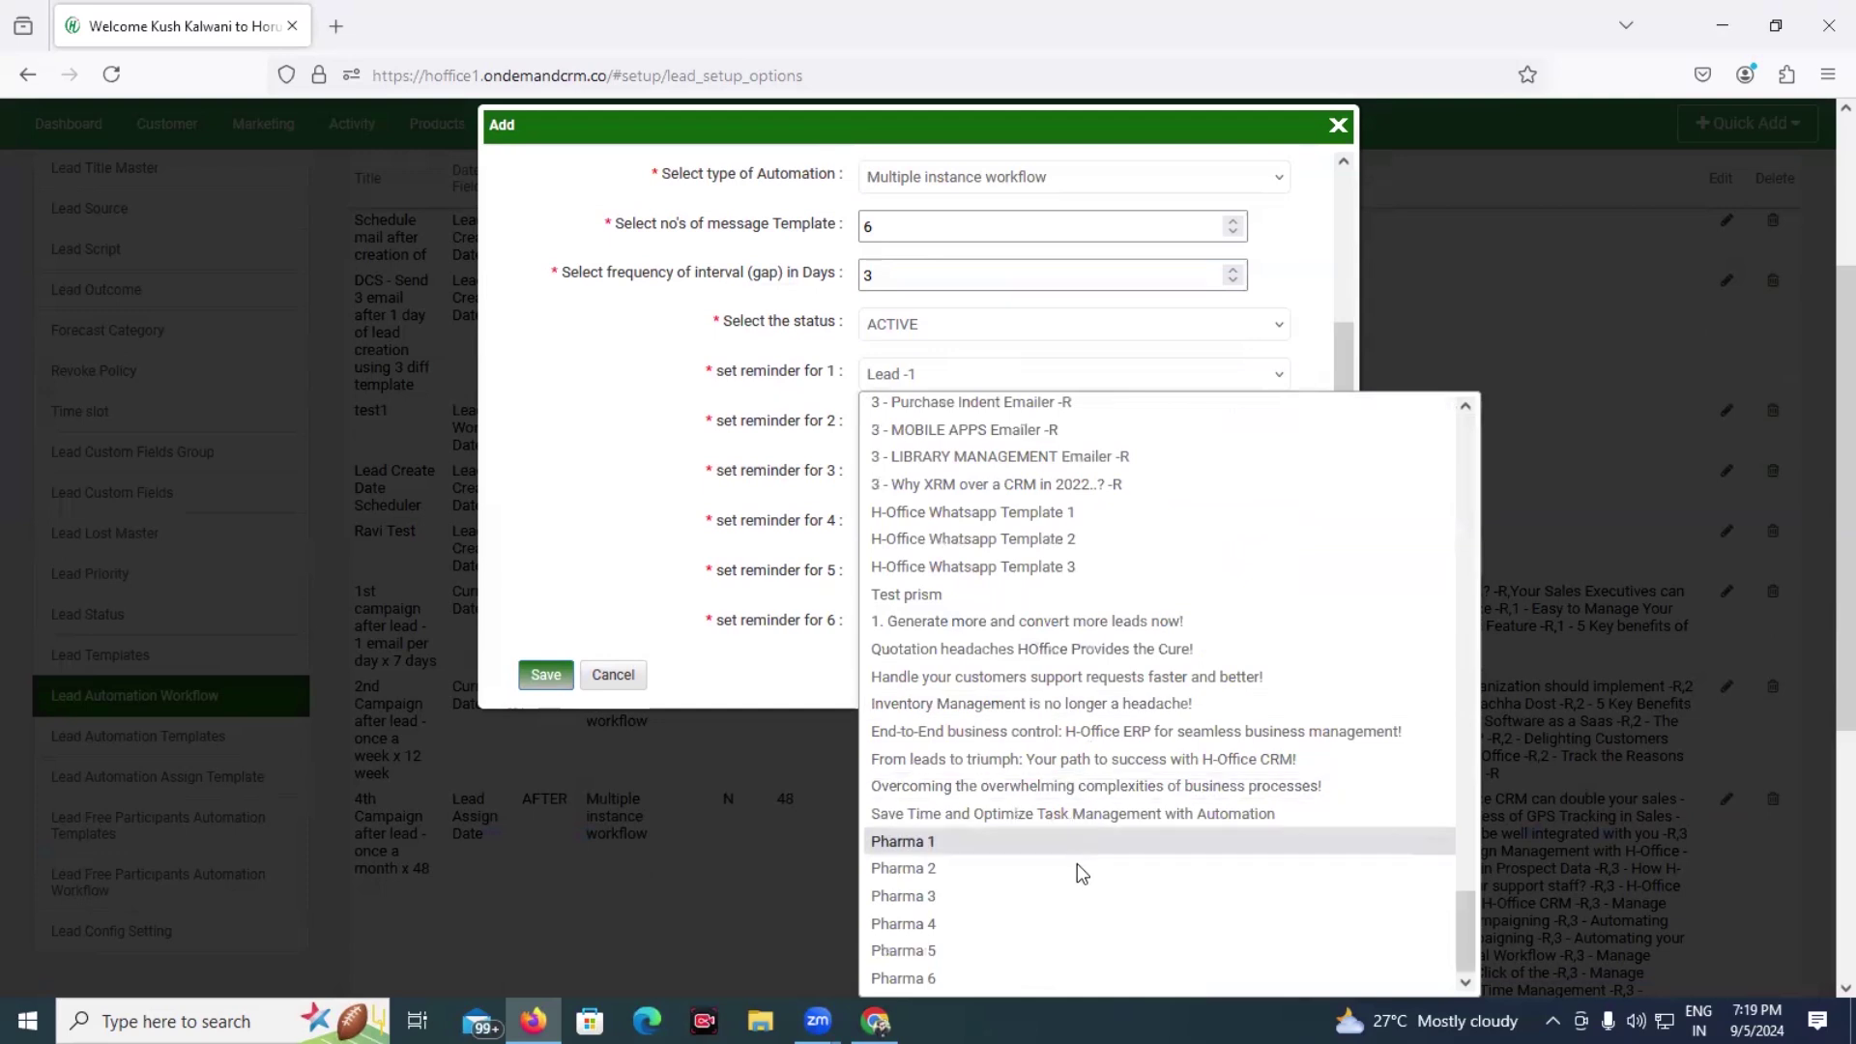
pyautogui.click(1072, 867)
pyautogui.click(952, 382)
pyautogui.click(1000, 841)
pyautogui.click(953, 426)
pyautogui.scroll(10, 1005, 942)
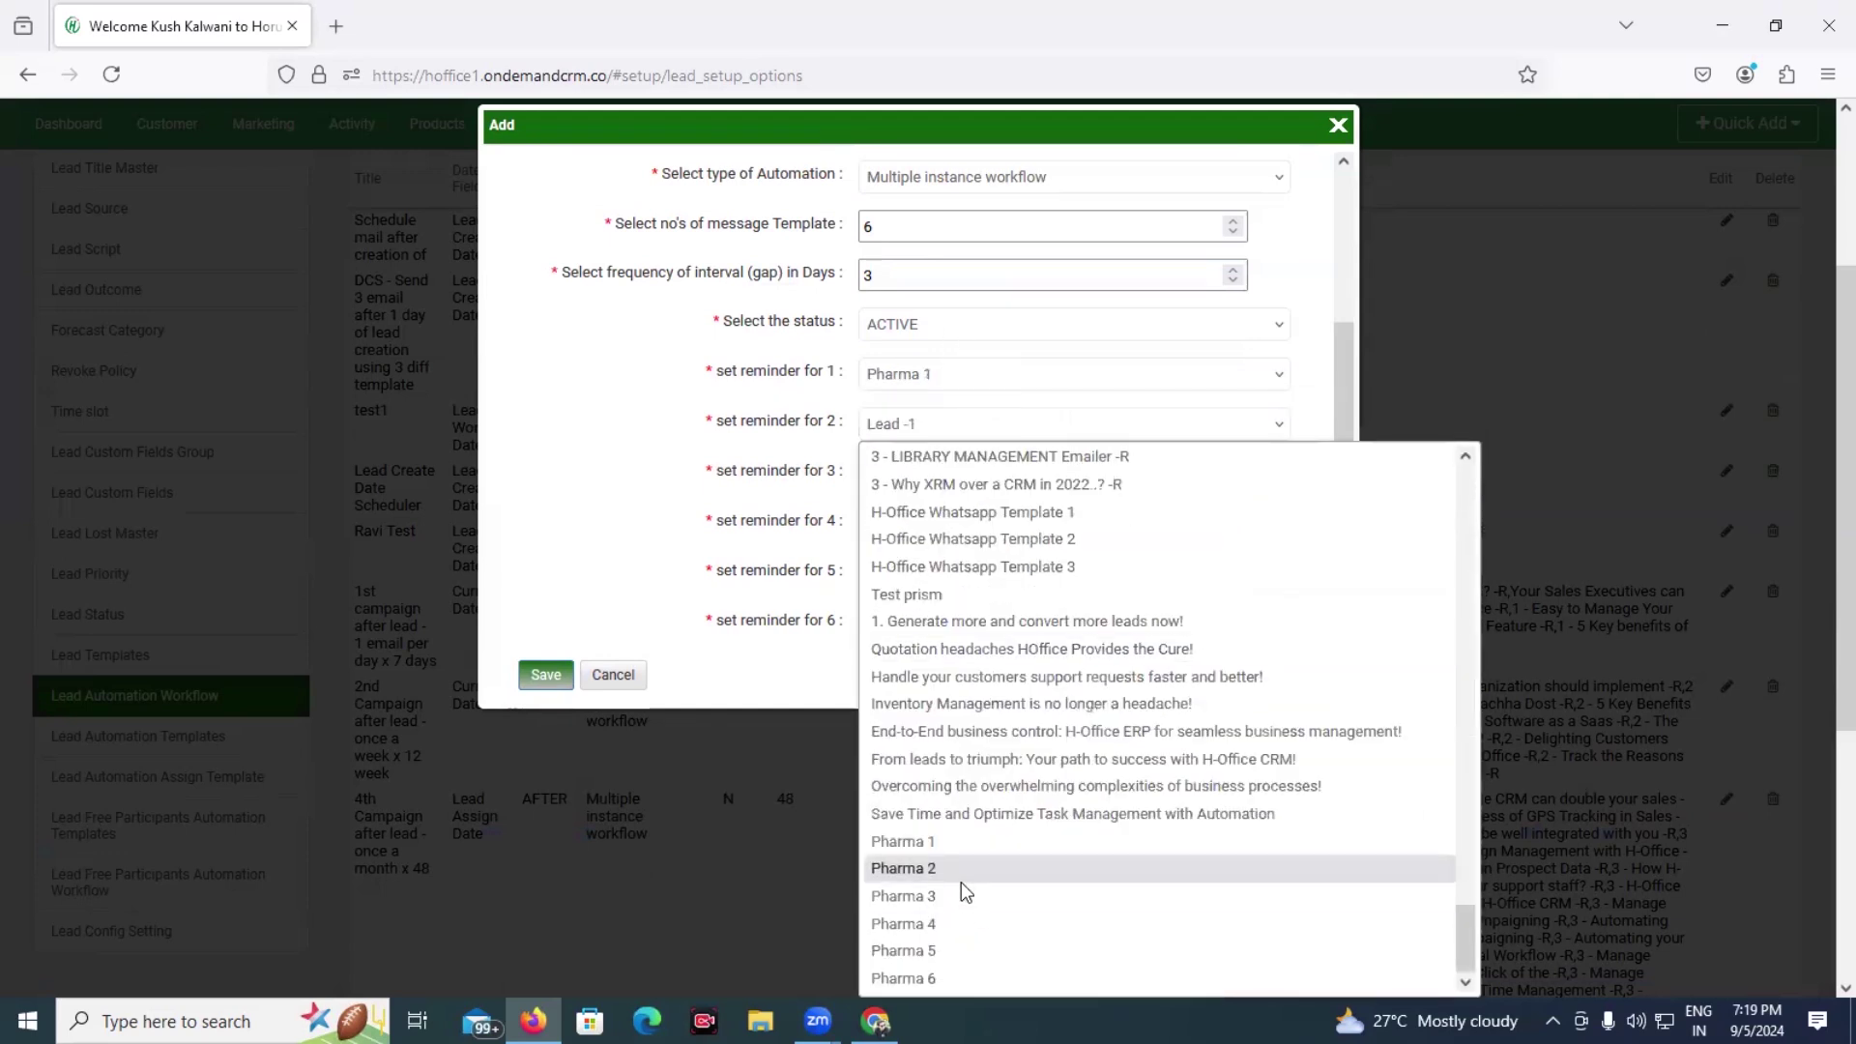
pyautogui.click(959, 867)
pyautogui.click(930, 476)
pyautogui.scroll(10, 989, 836)
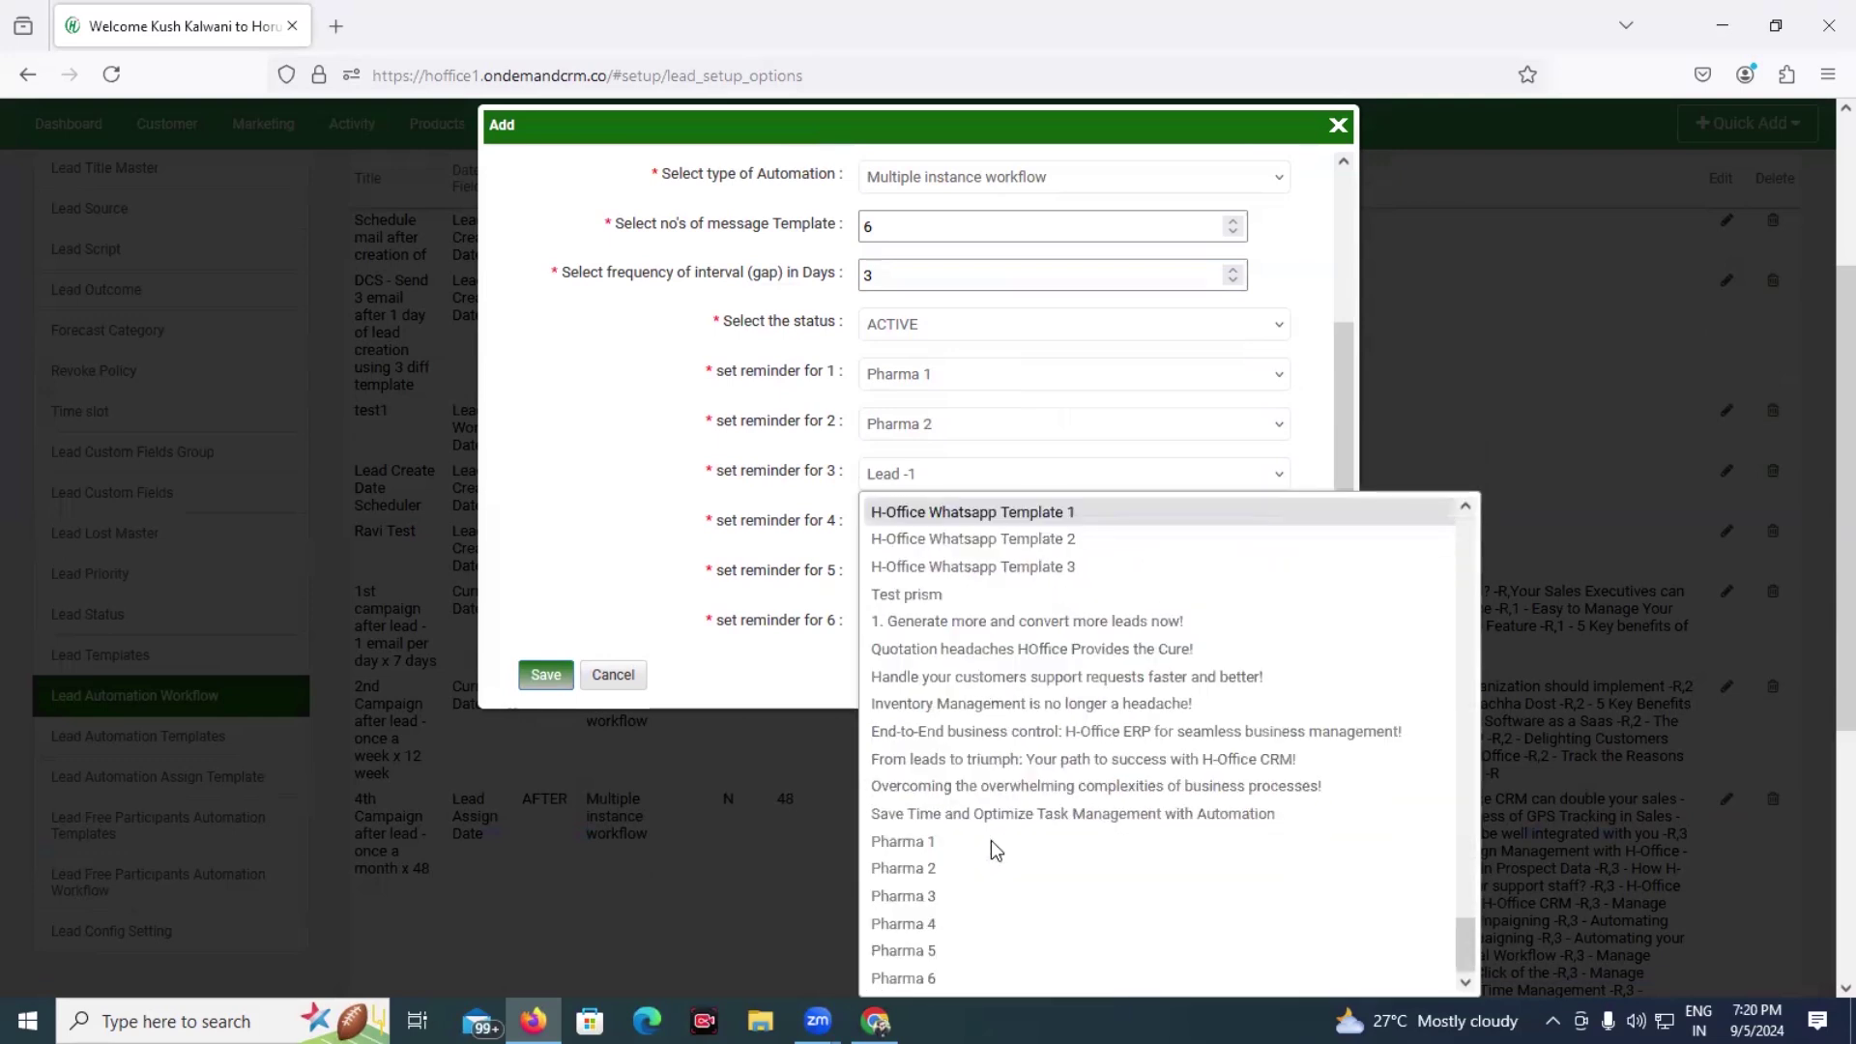
pyautogui.click(949, 894)
# Step: Set reminders 4, 5 and 6 to Pharma 4, Pharma 5 and Pharma 6 respectively, and save the workflow
pyautogui.click(976, 523)
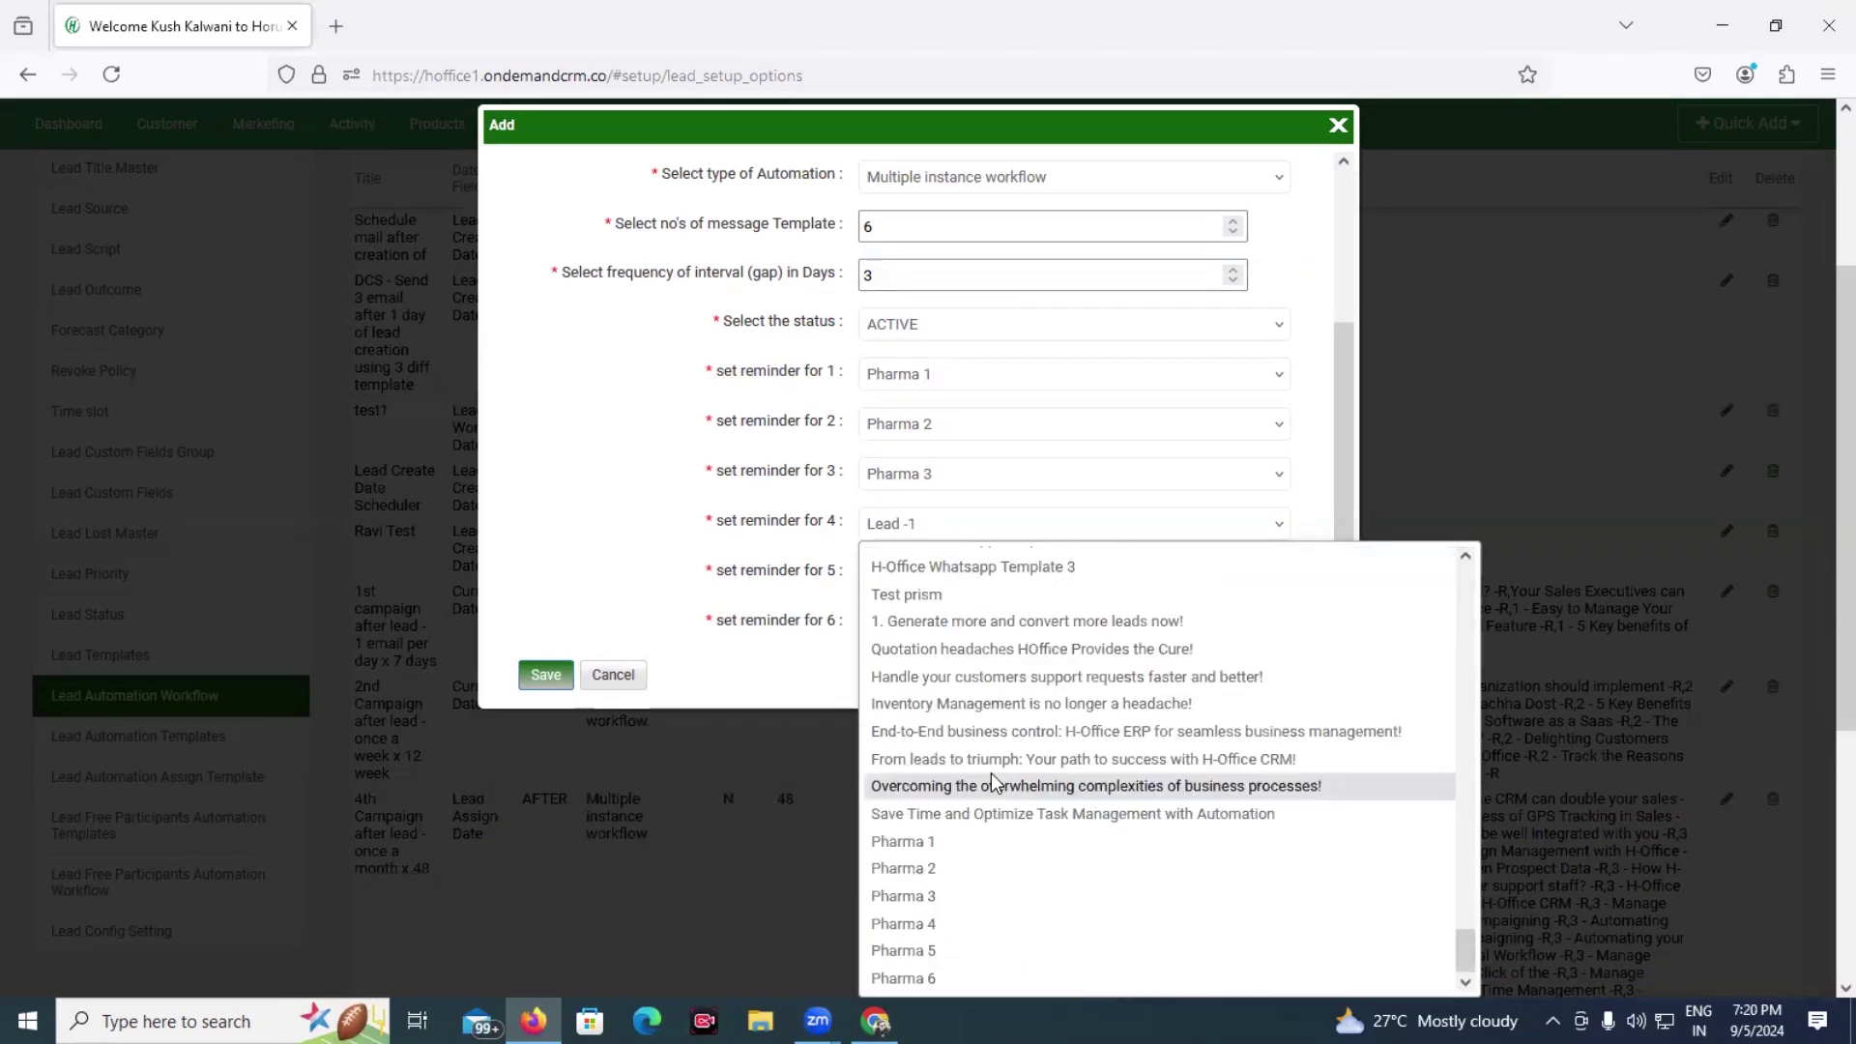
pyautogui.click(1007, 923)
pyautogui.click(912, 574)
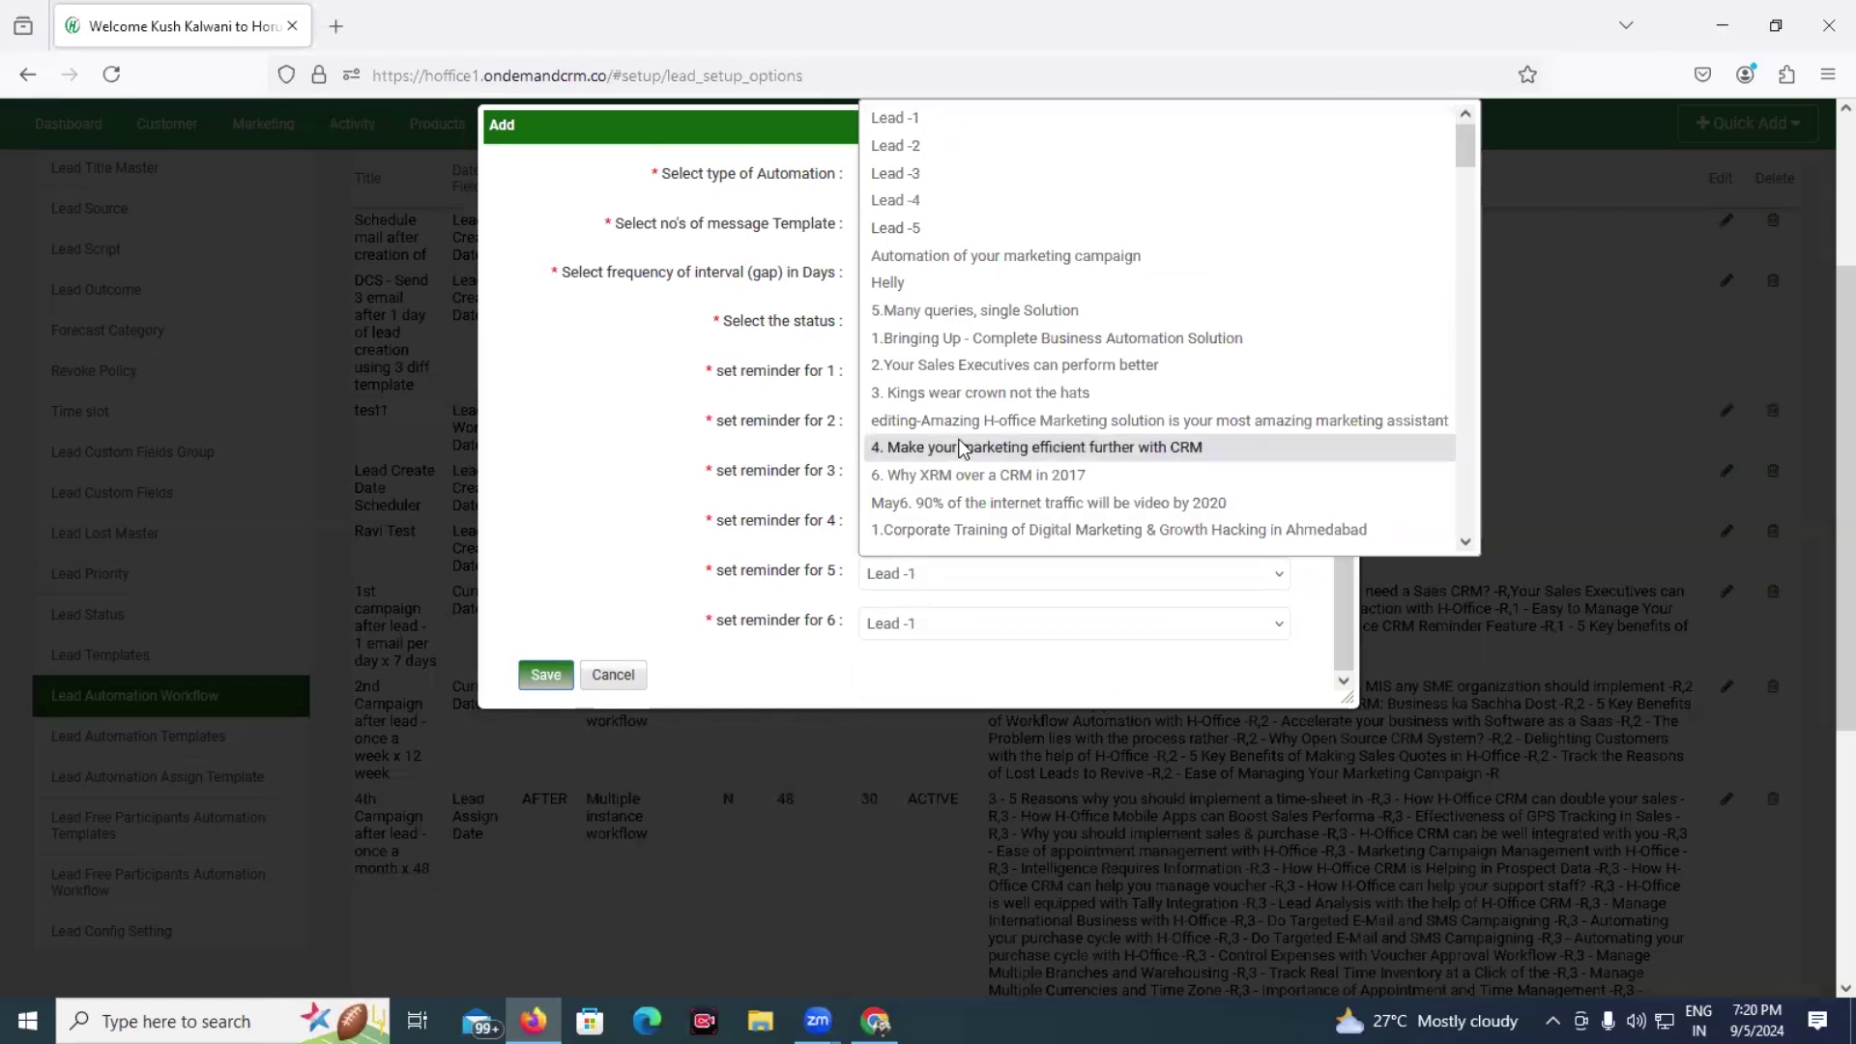
pyautogui.scroll(-10, 974, 418)
pyautogui.click(966, 514)
pyautogui.click(995, 618)
pyautogui.scroll(-10, 977, 542)
pyautogui.click(978, 585)
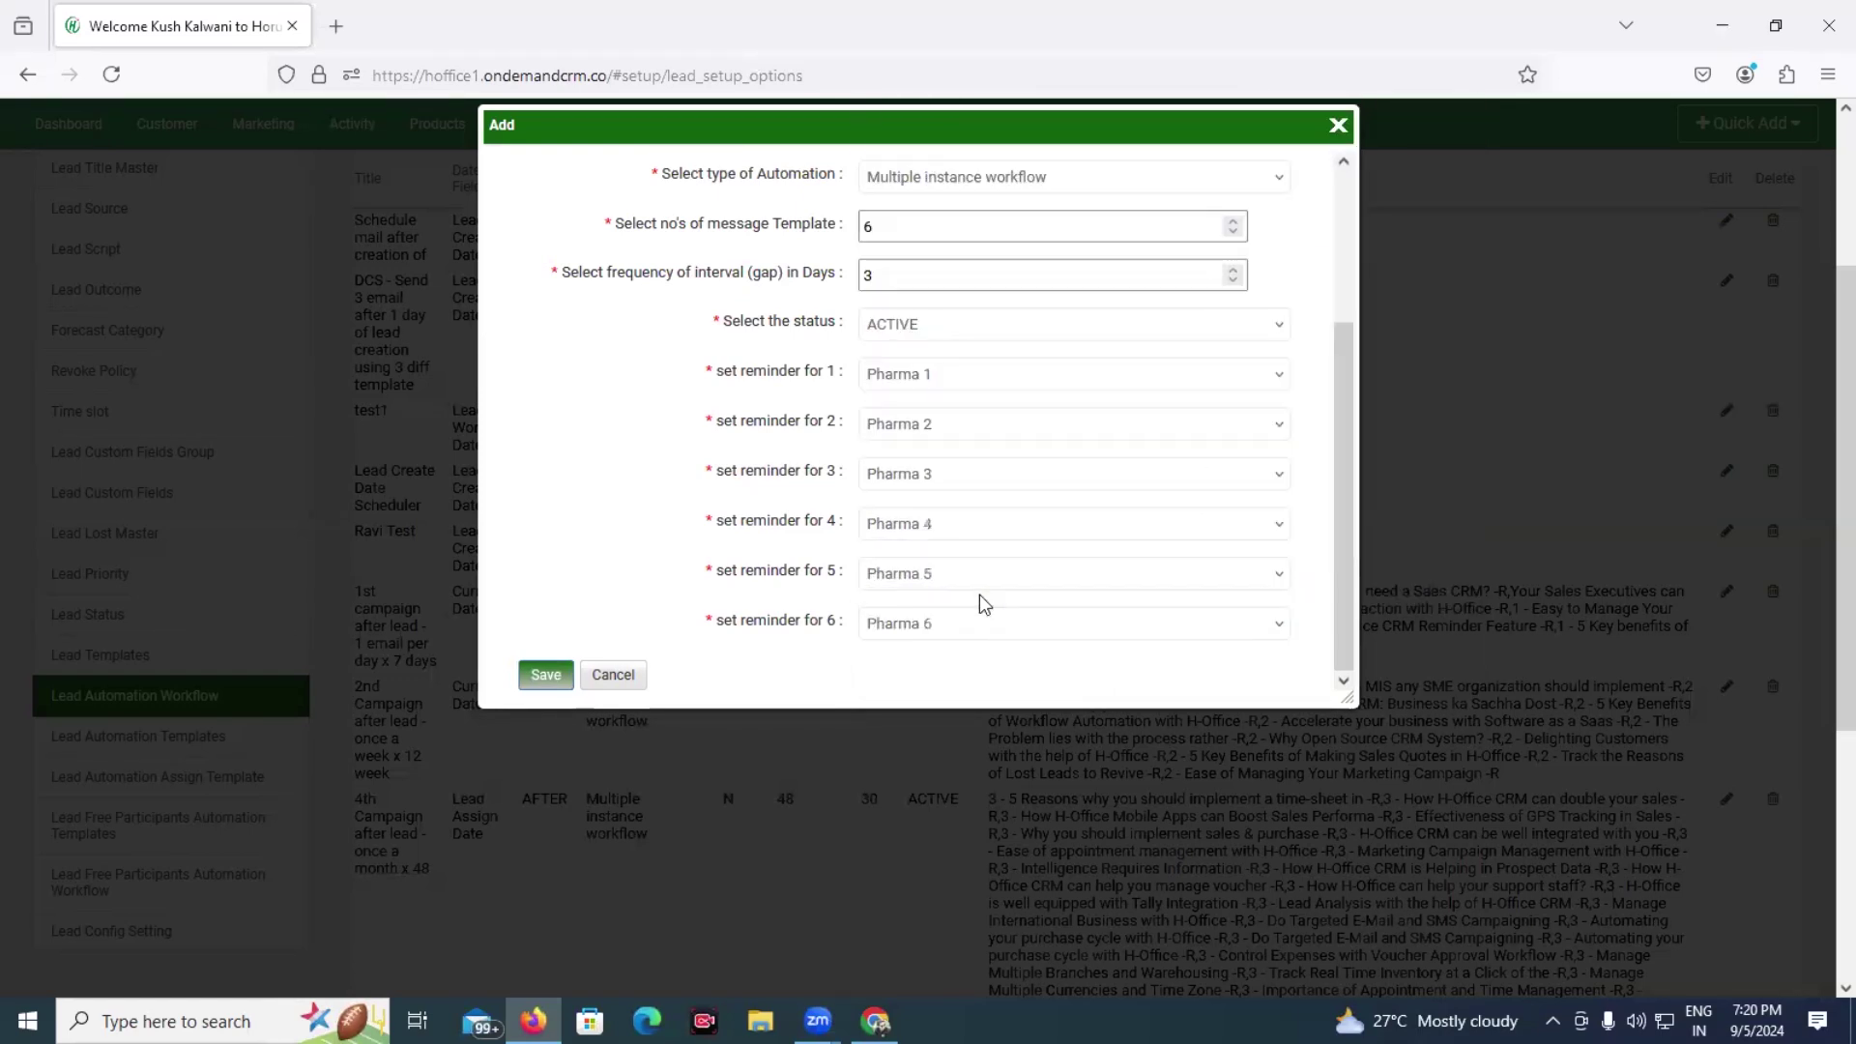
pyautogui.click(544, 677)
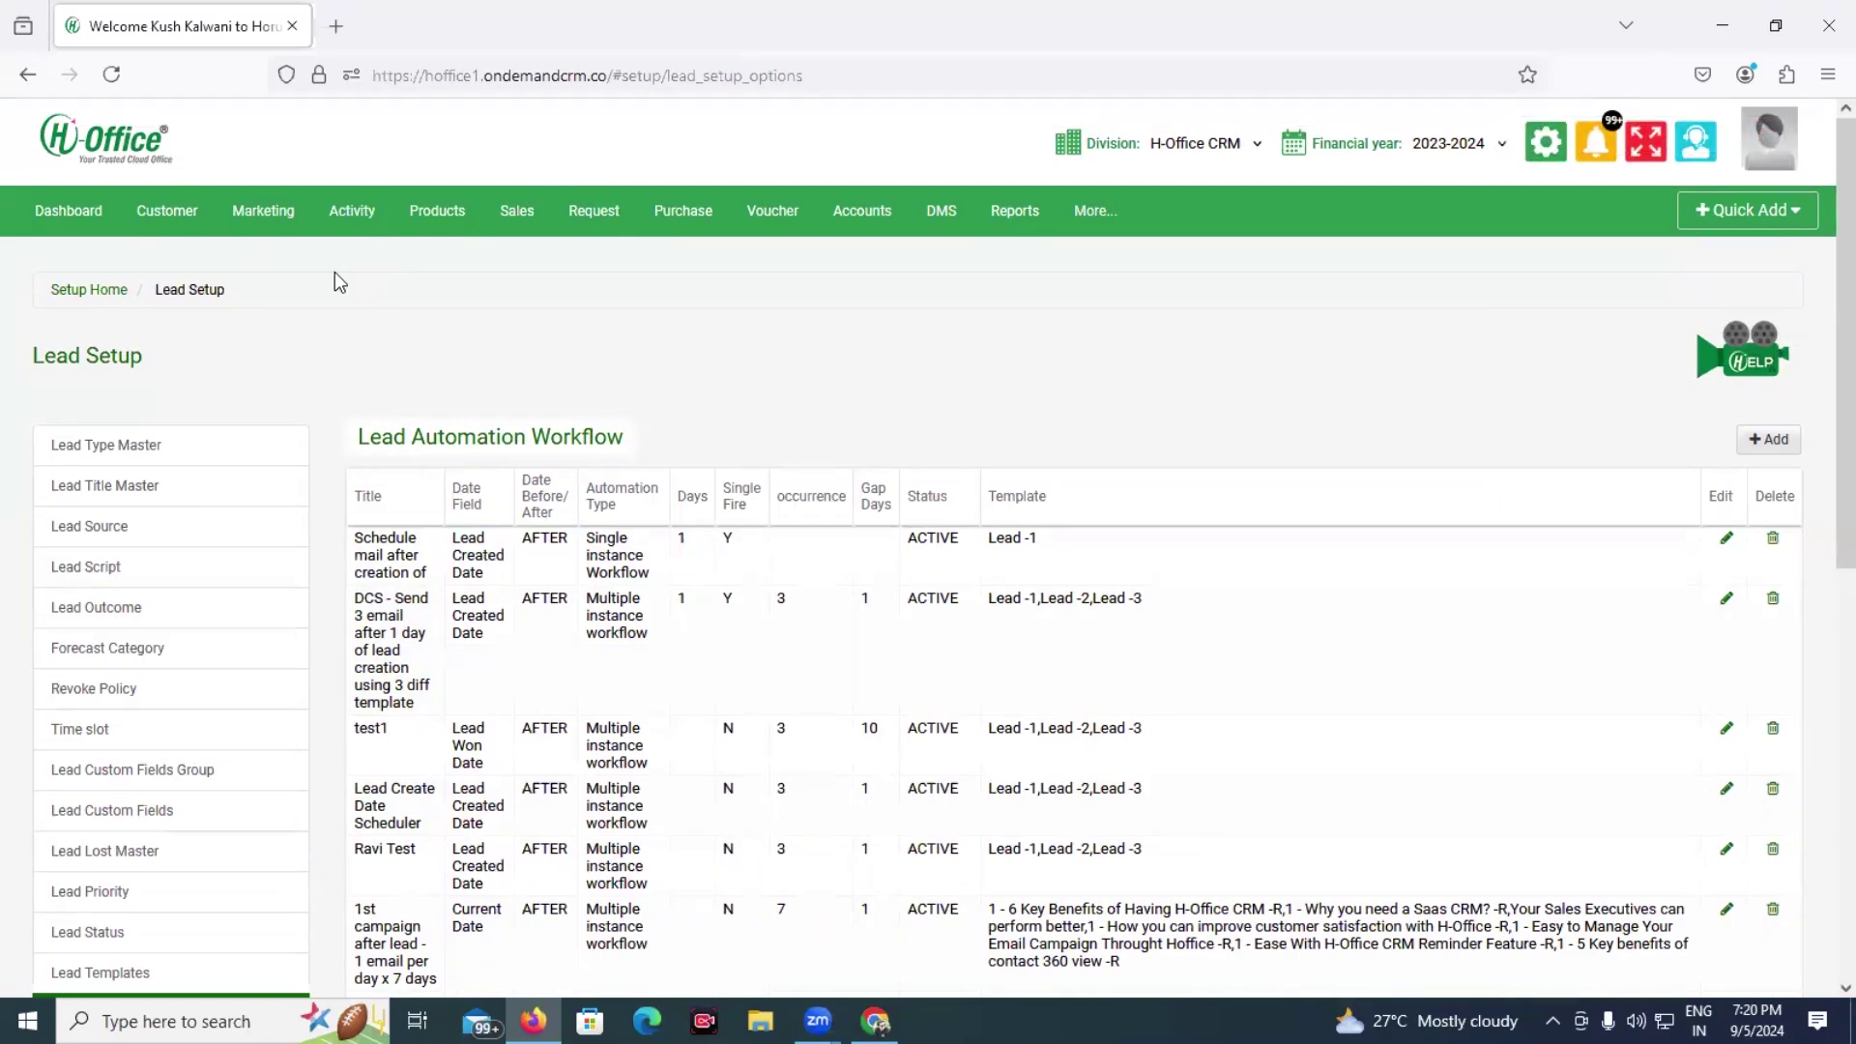
# Step: Go to the marketing leads list and select the first four open leads
pyautogui.click(276, 231)
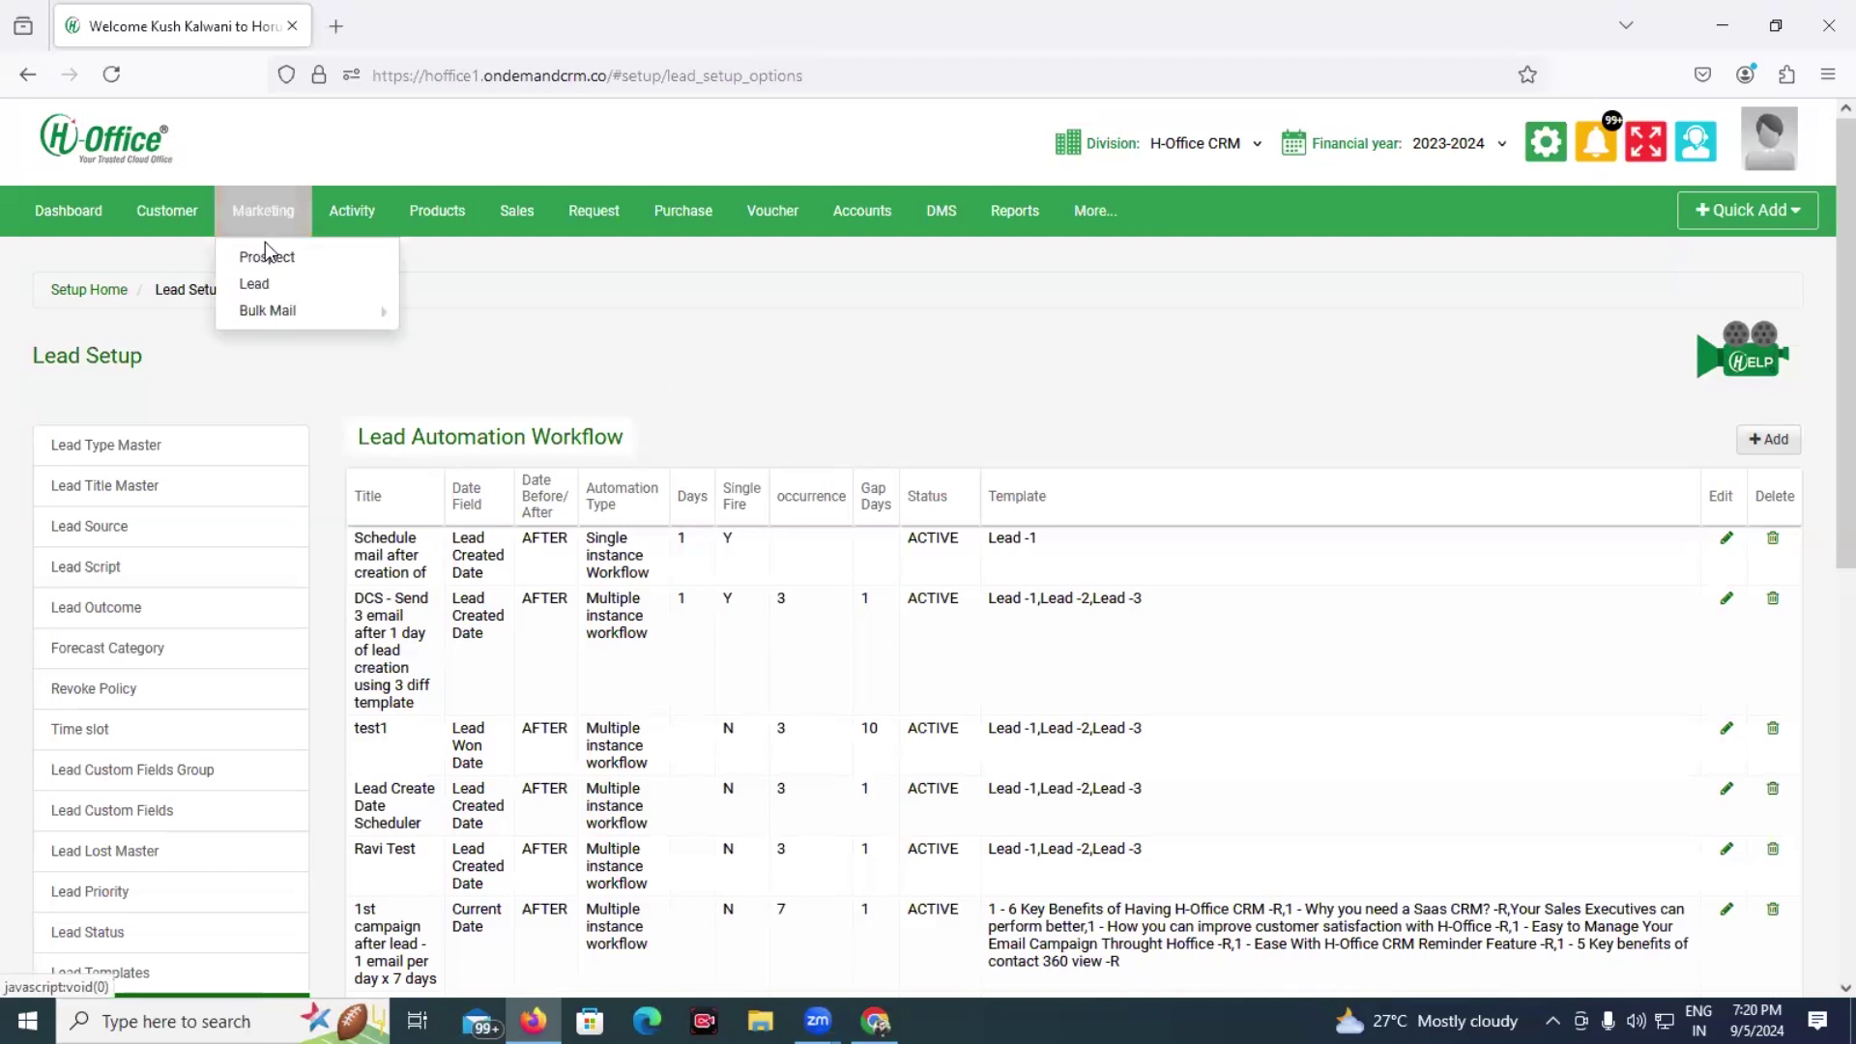
pyautogui.click(272, 290)
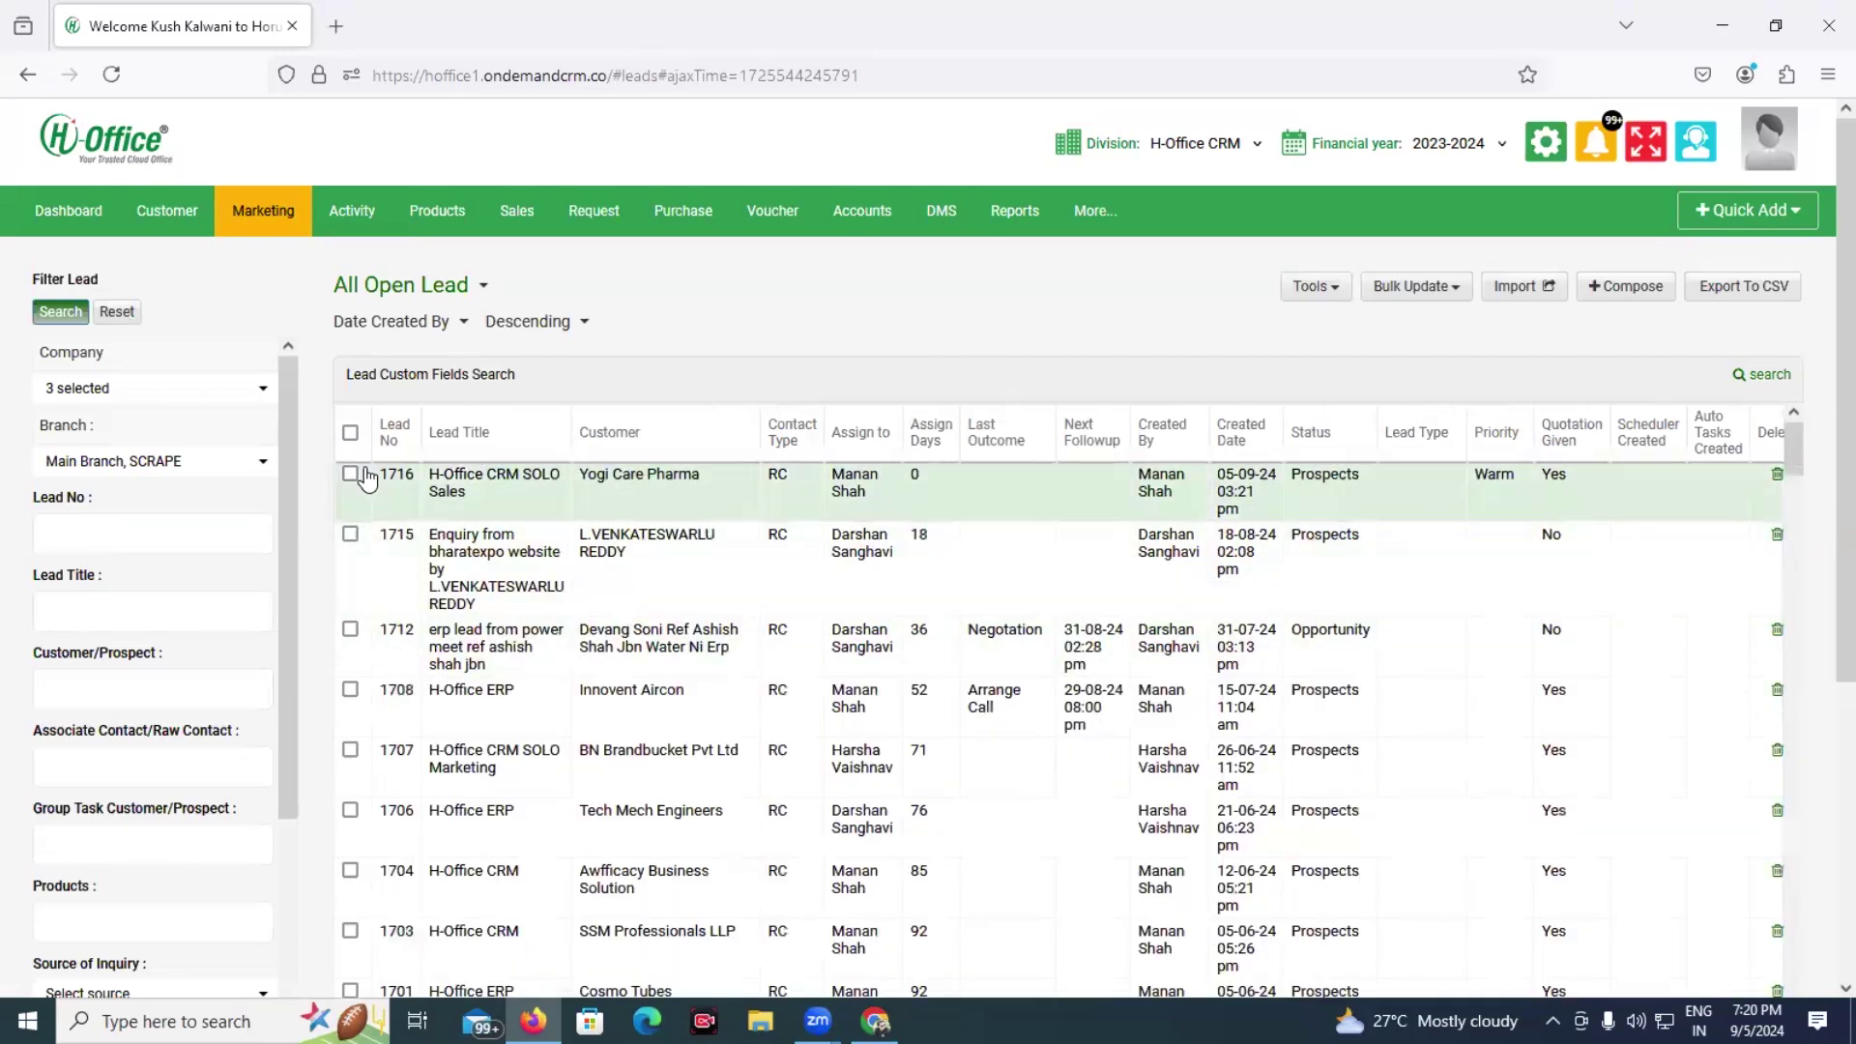
pyautogui.click(350, 475)
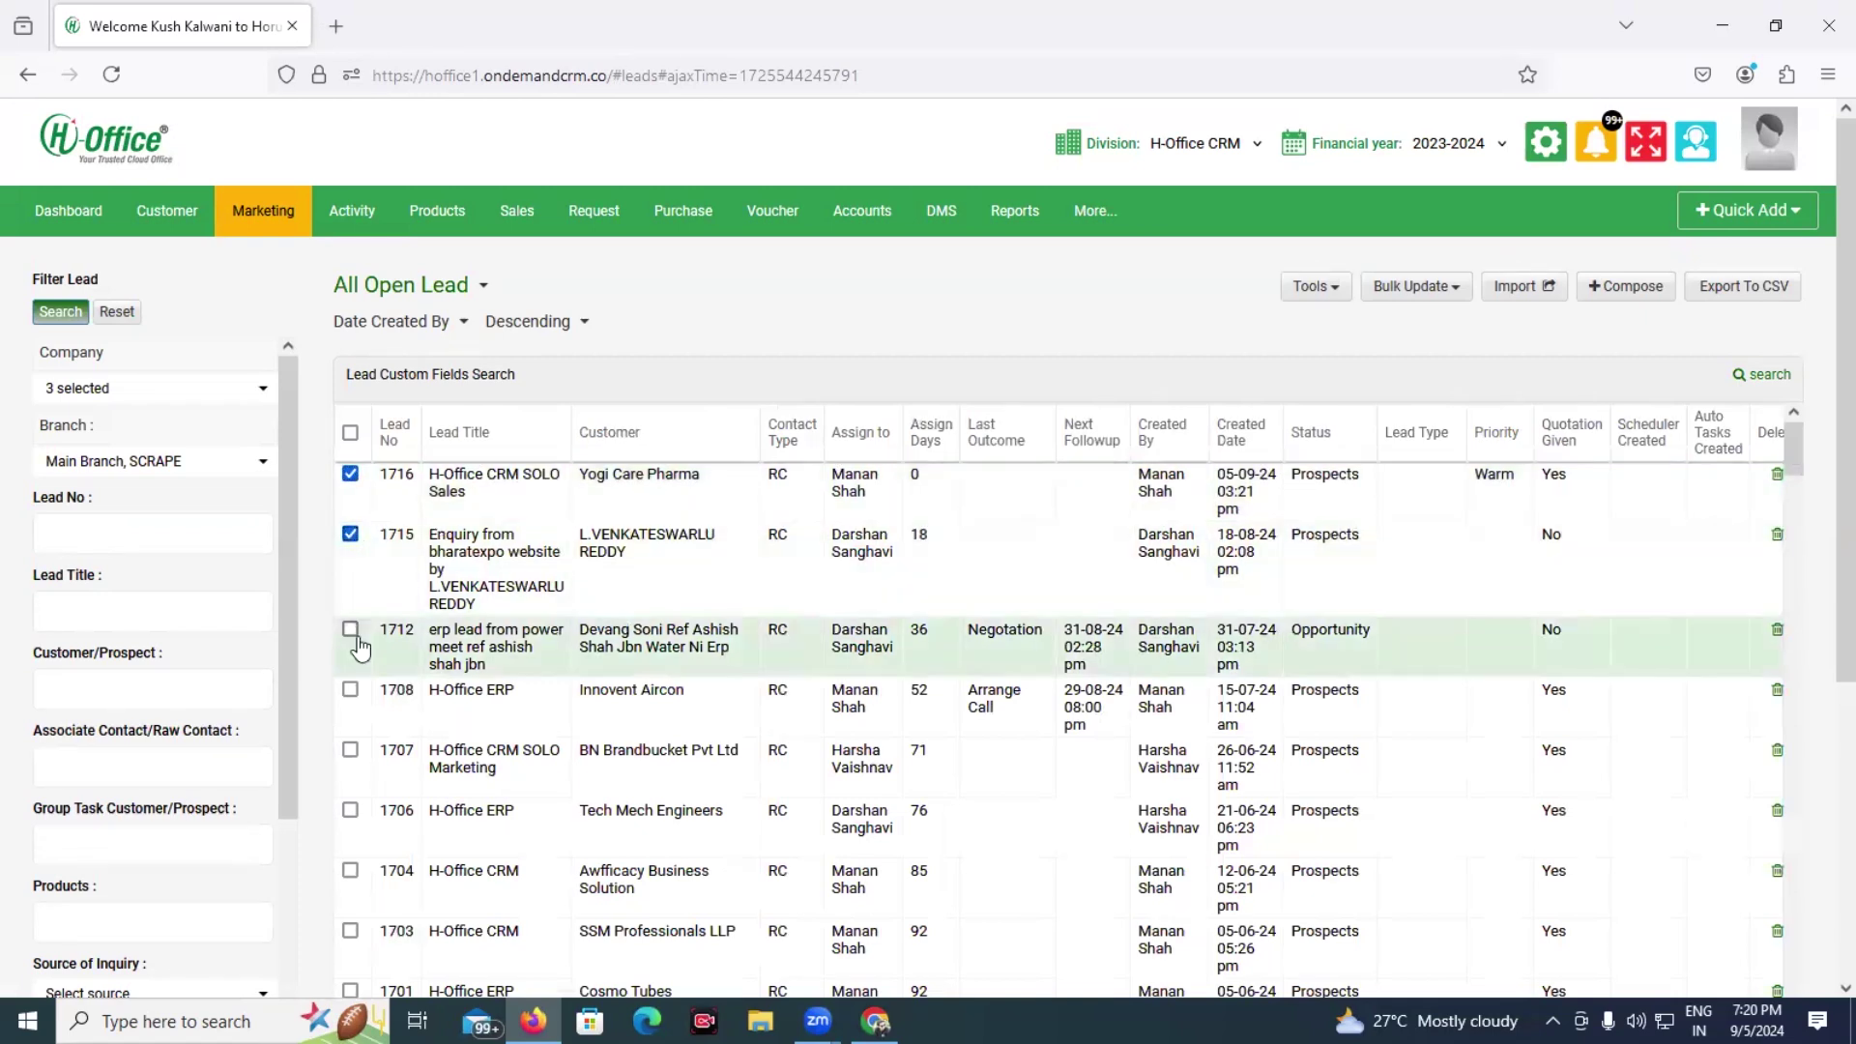
pyautogui.click(351, 633)
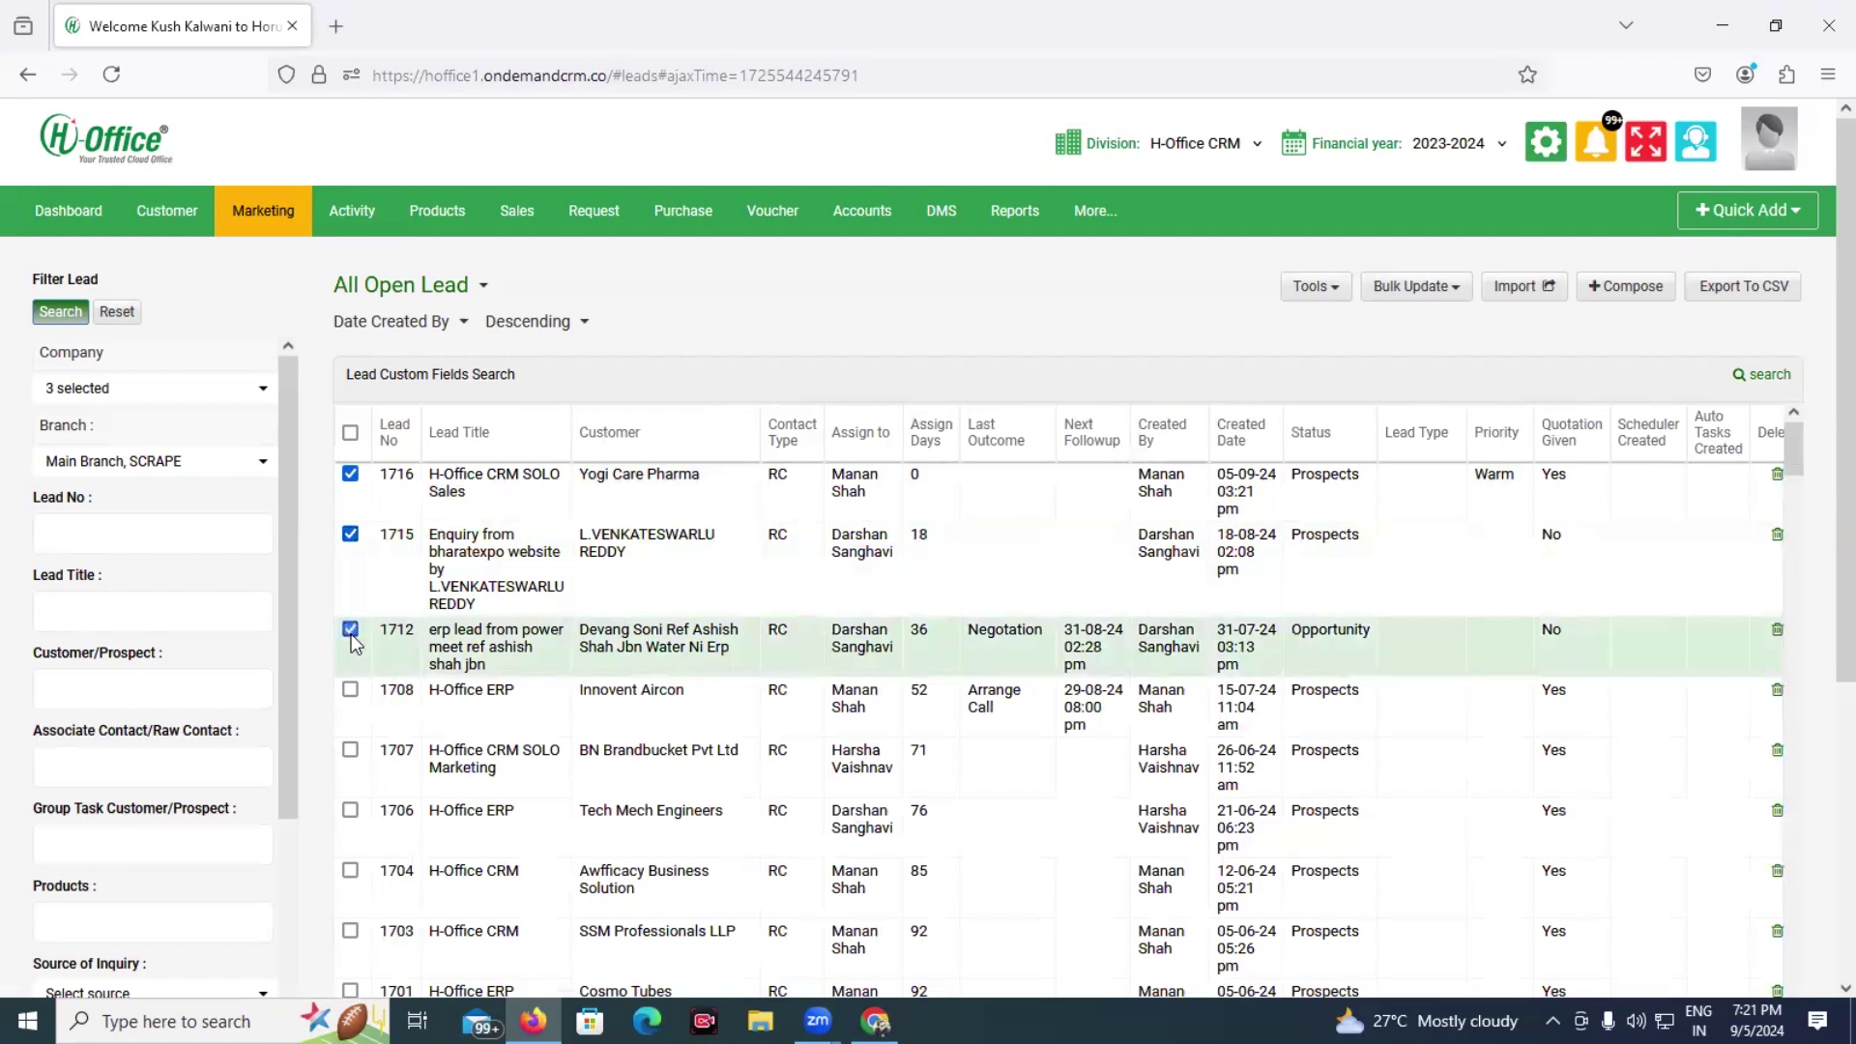
pyautogui.click(351, 690)
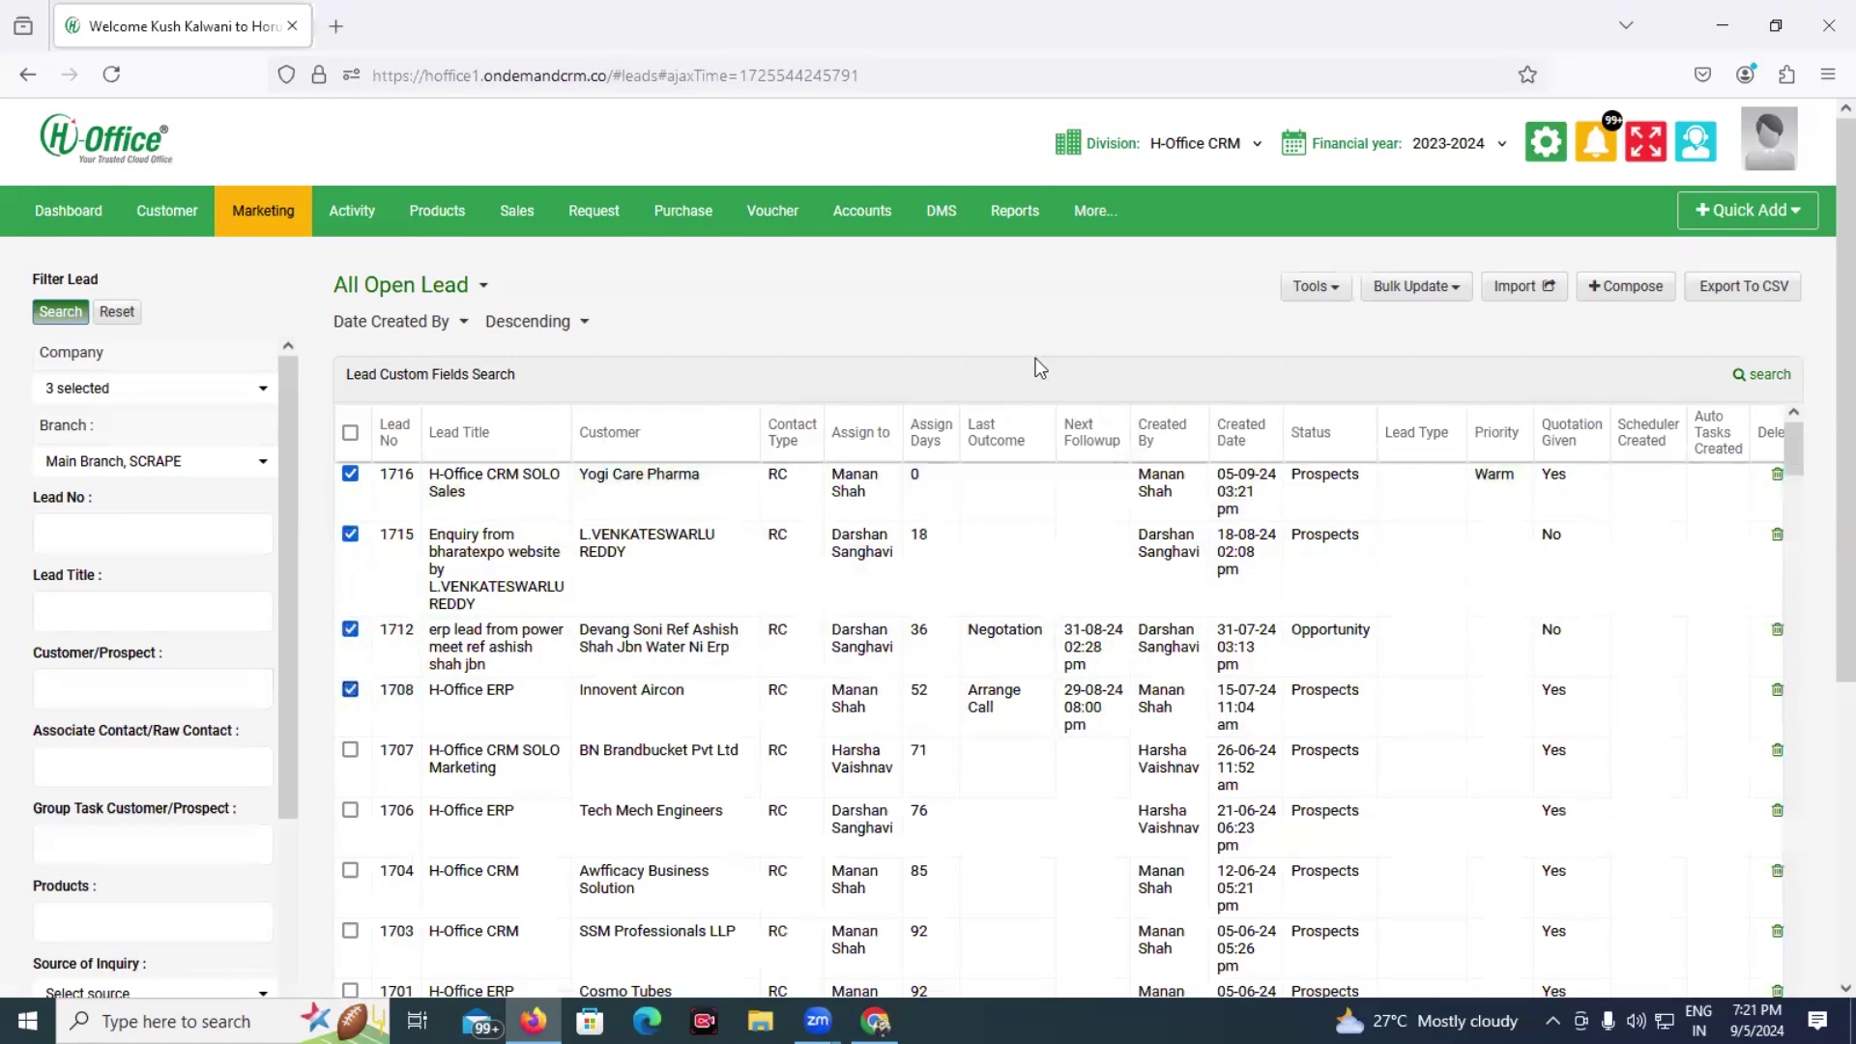
# Step: Start a bulk lead automation for the selected leads with Pharma CRM Workflow as the scheduler
pyautogui.click(1429, 287)
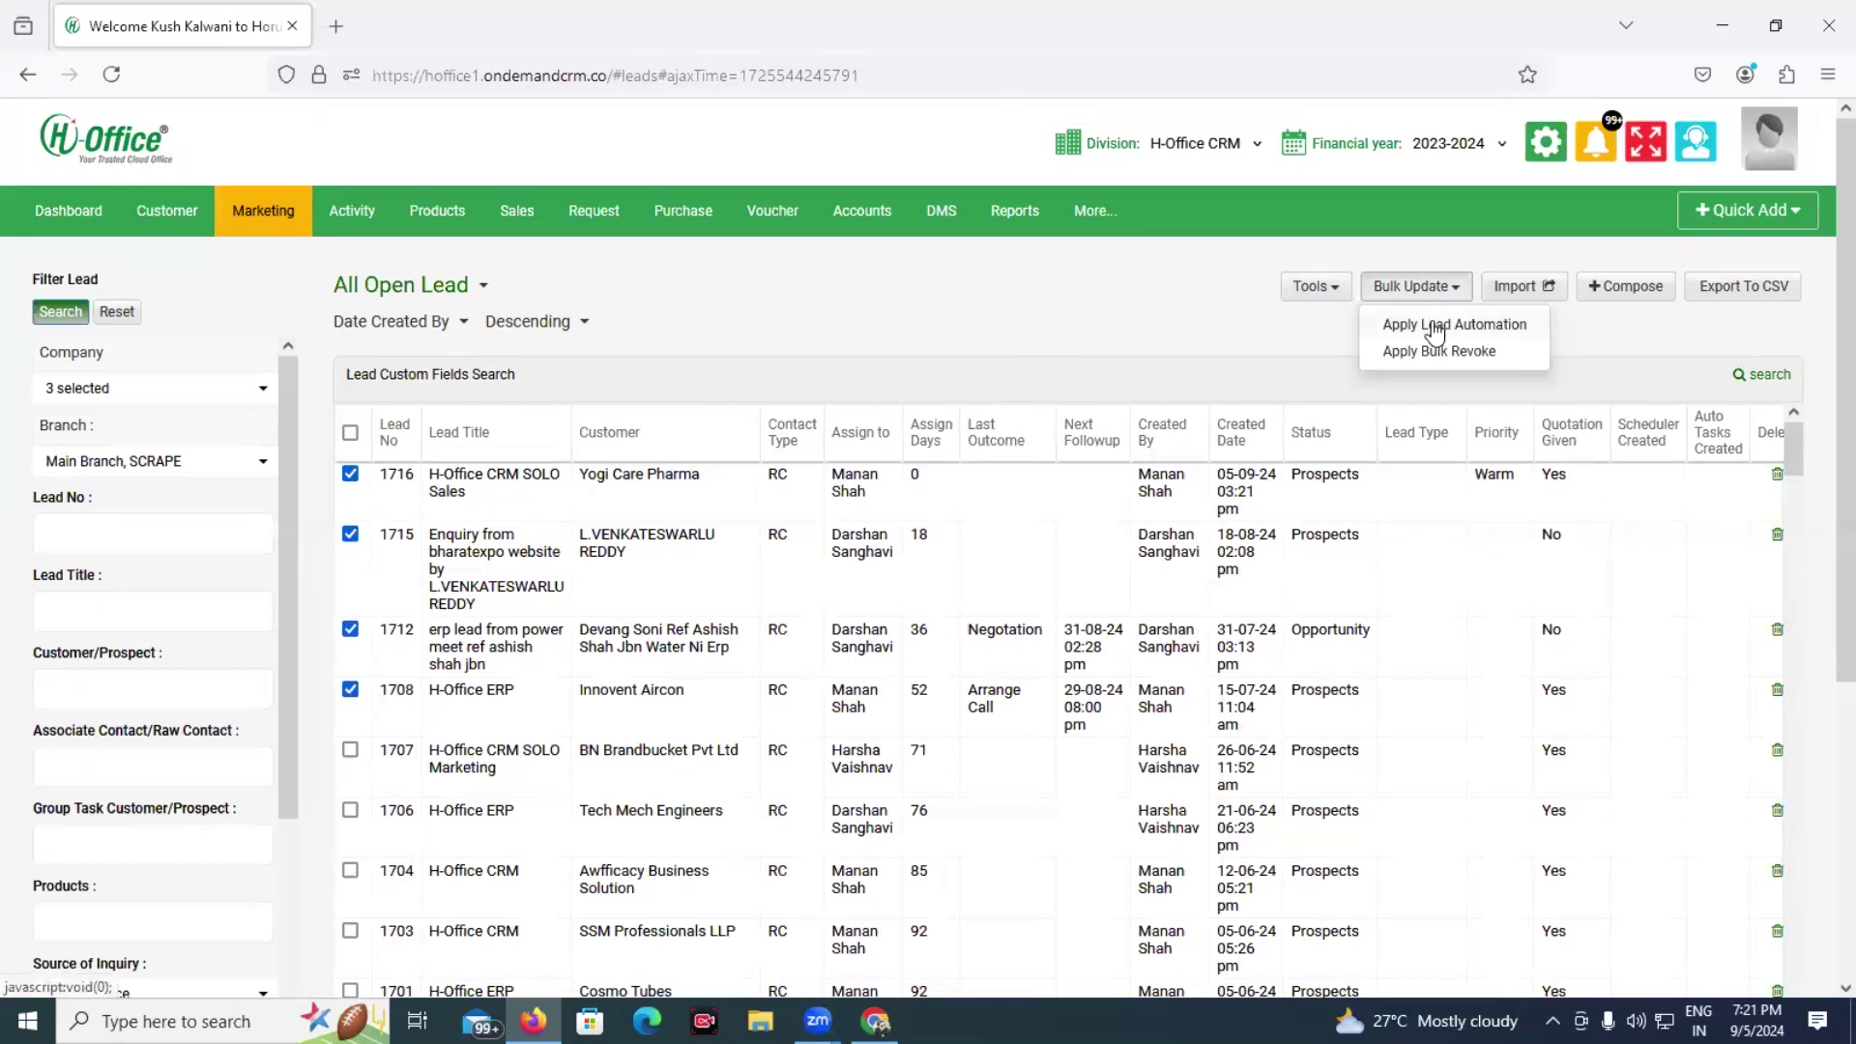
pyautogui.click(1433, 327)
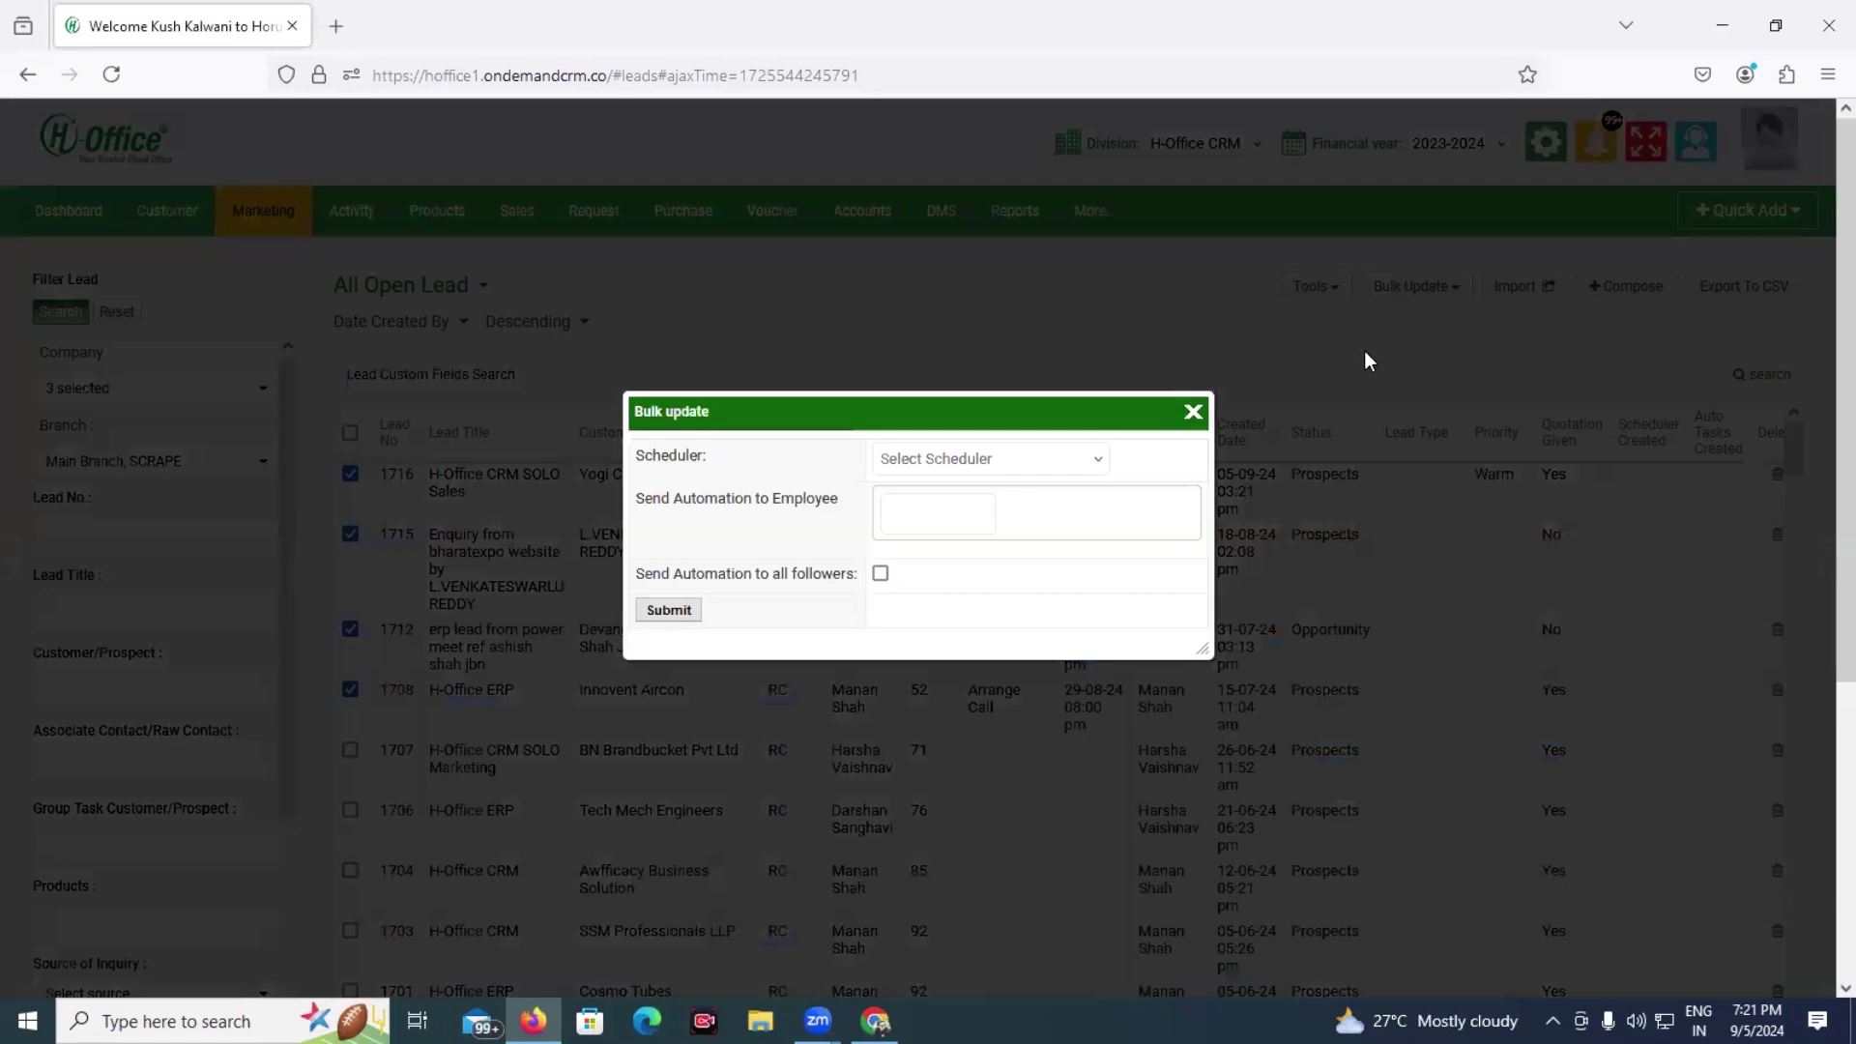
pyautogui.click(1044, 470)
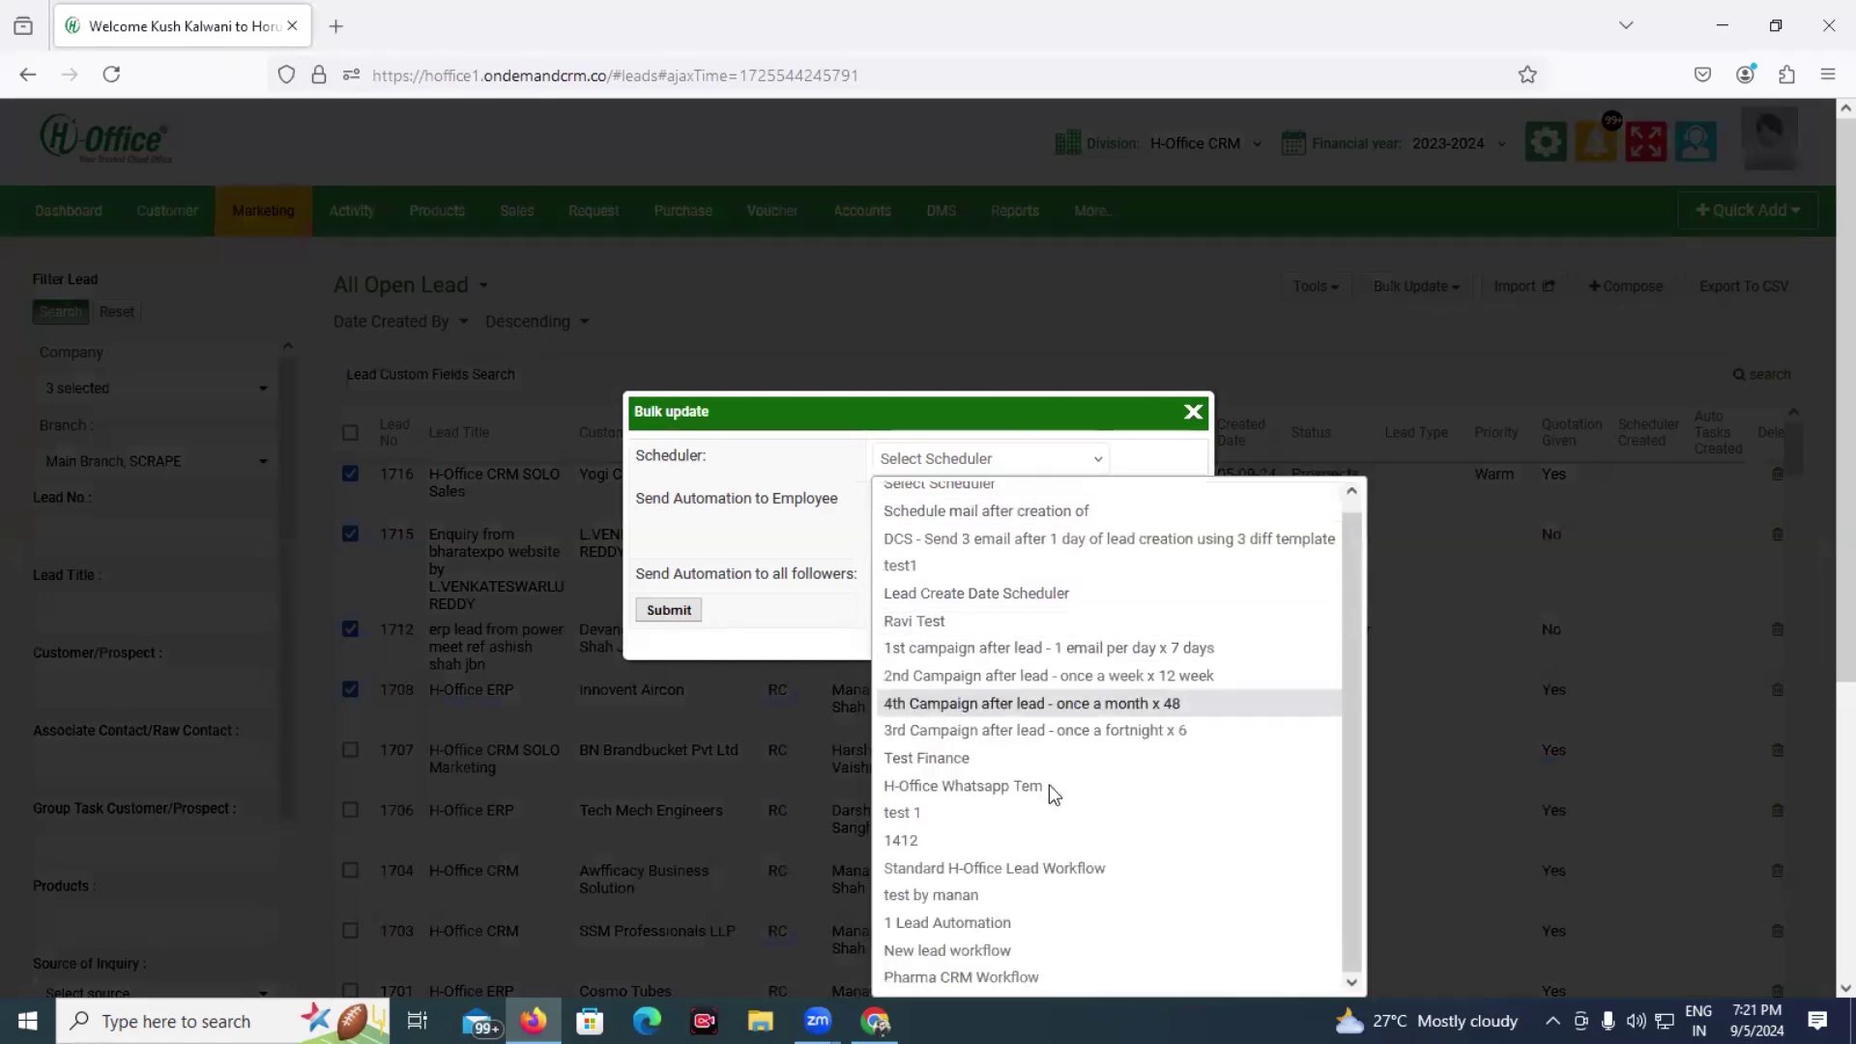
pyautogui.click(1080, 978)
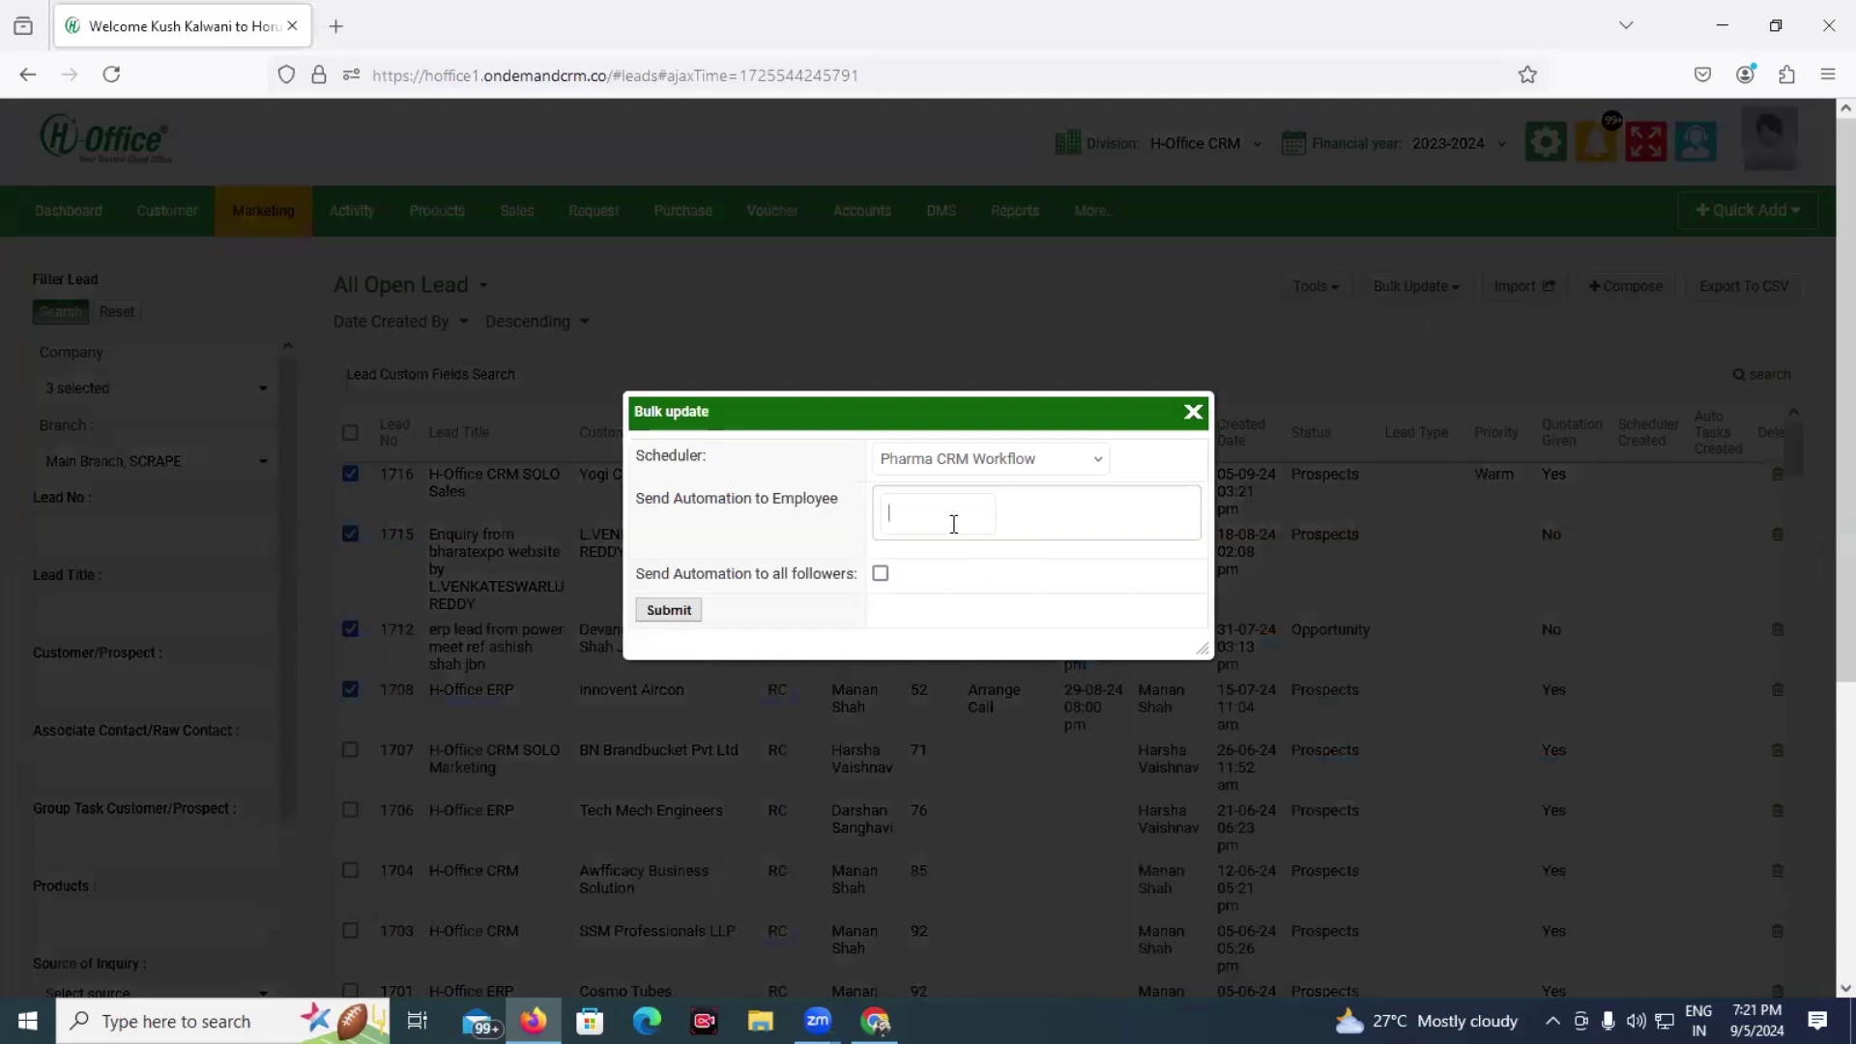
# Step: Add the employee's name as an automation recipient, include all followers, and submit and confirm the bulk update
pyautogui.write('manan')
pyautogui.press('BackSpace')
pyautogui.press('BackSpace')
pyautogui.press('BackSpace')
pyautogui.press('BackSpace')
pyautogui.press('BackSpace')
pyautogui.write('manan')
pyautogui.press('Return')
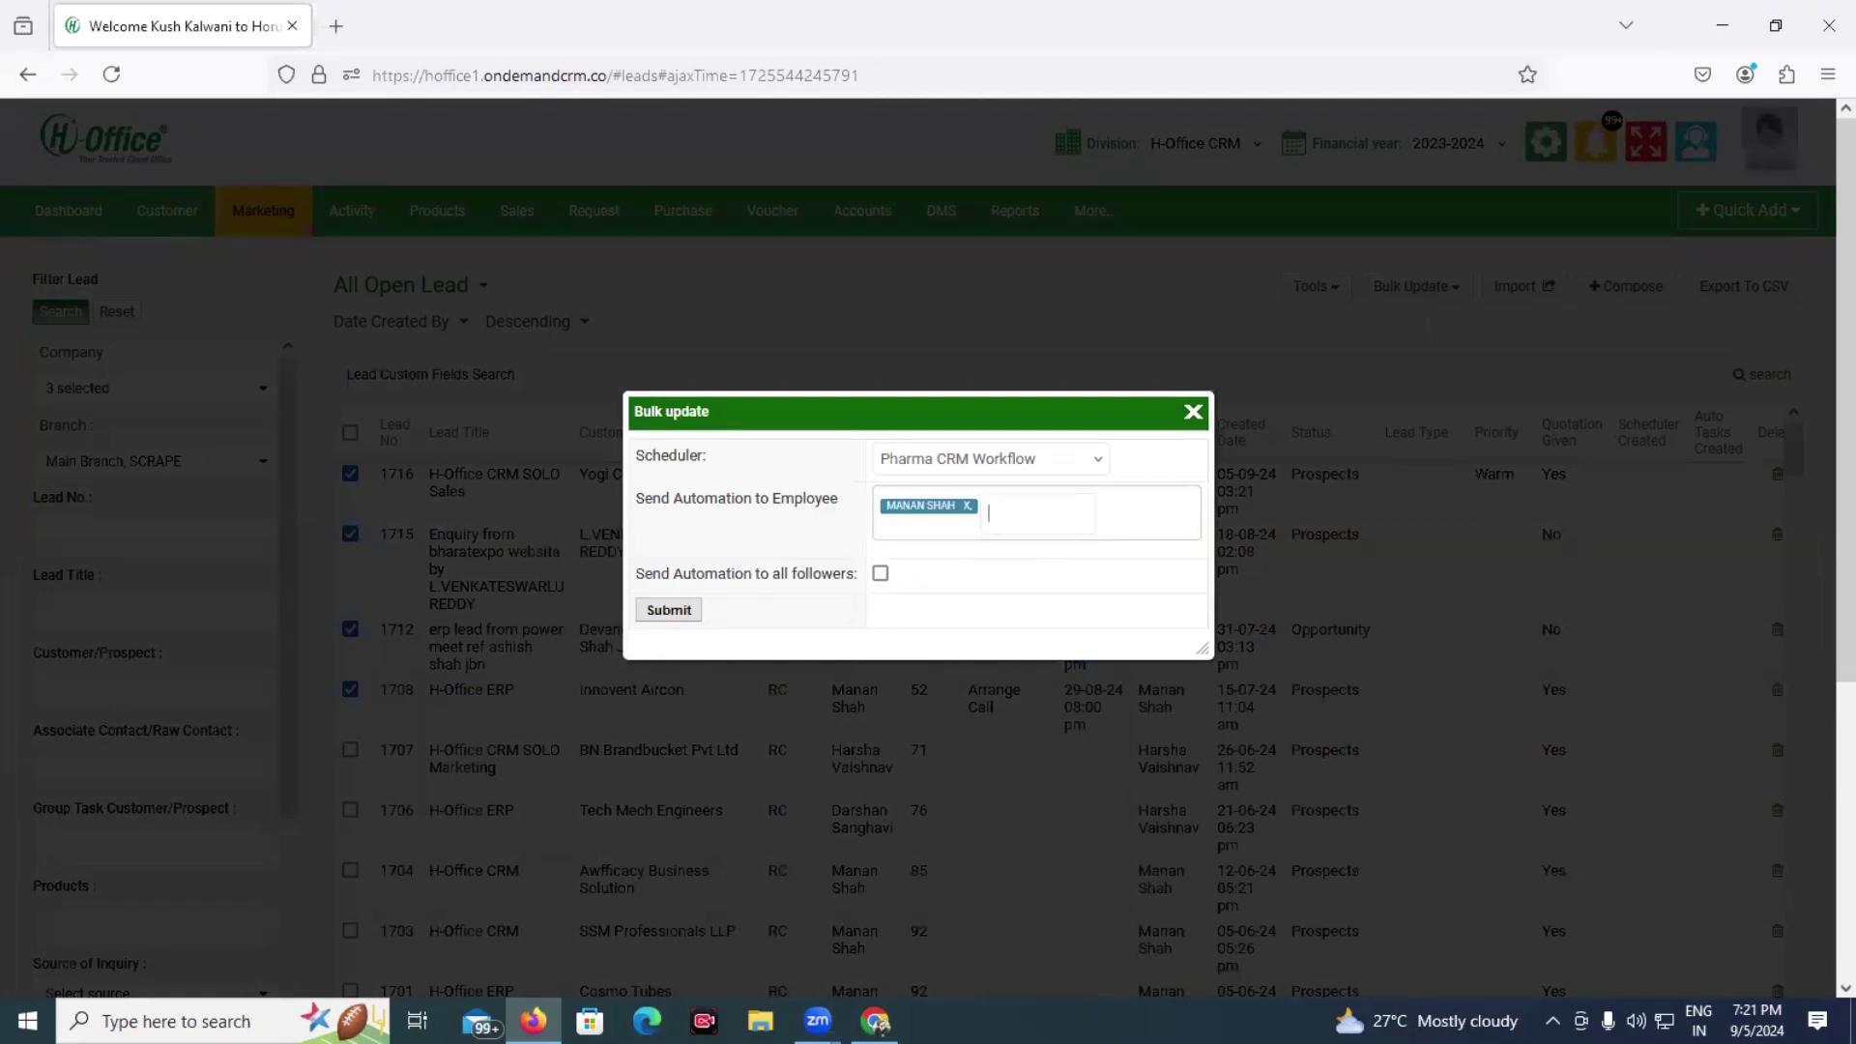
pyautogui.click(881, 575)
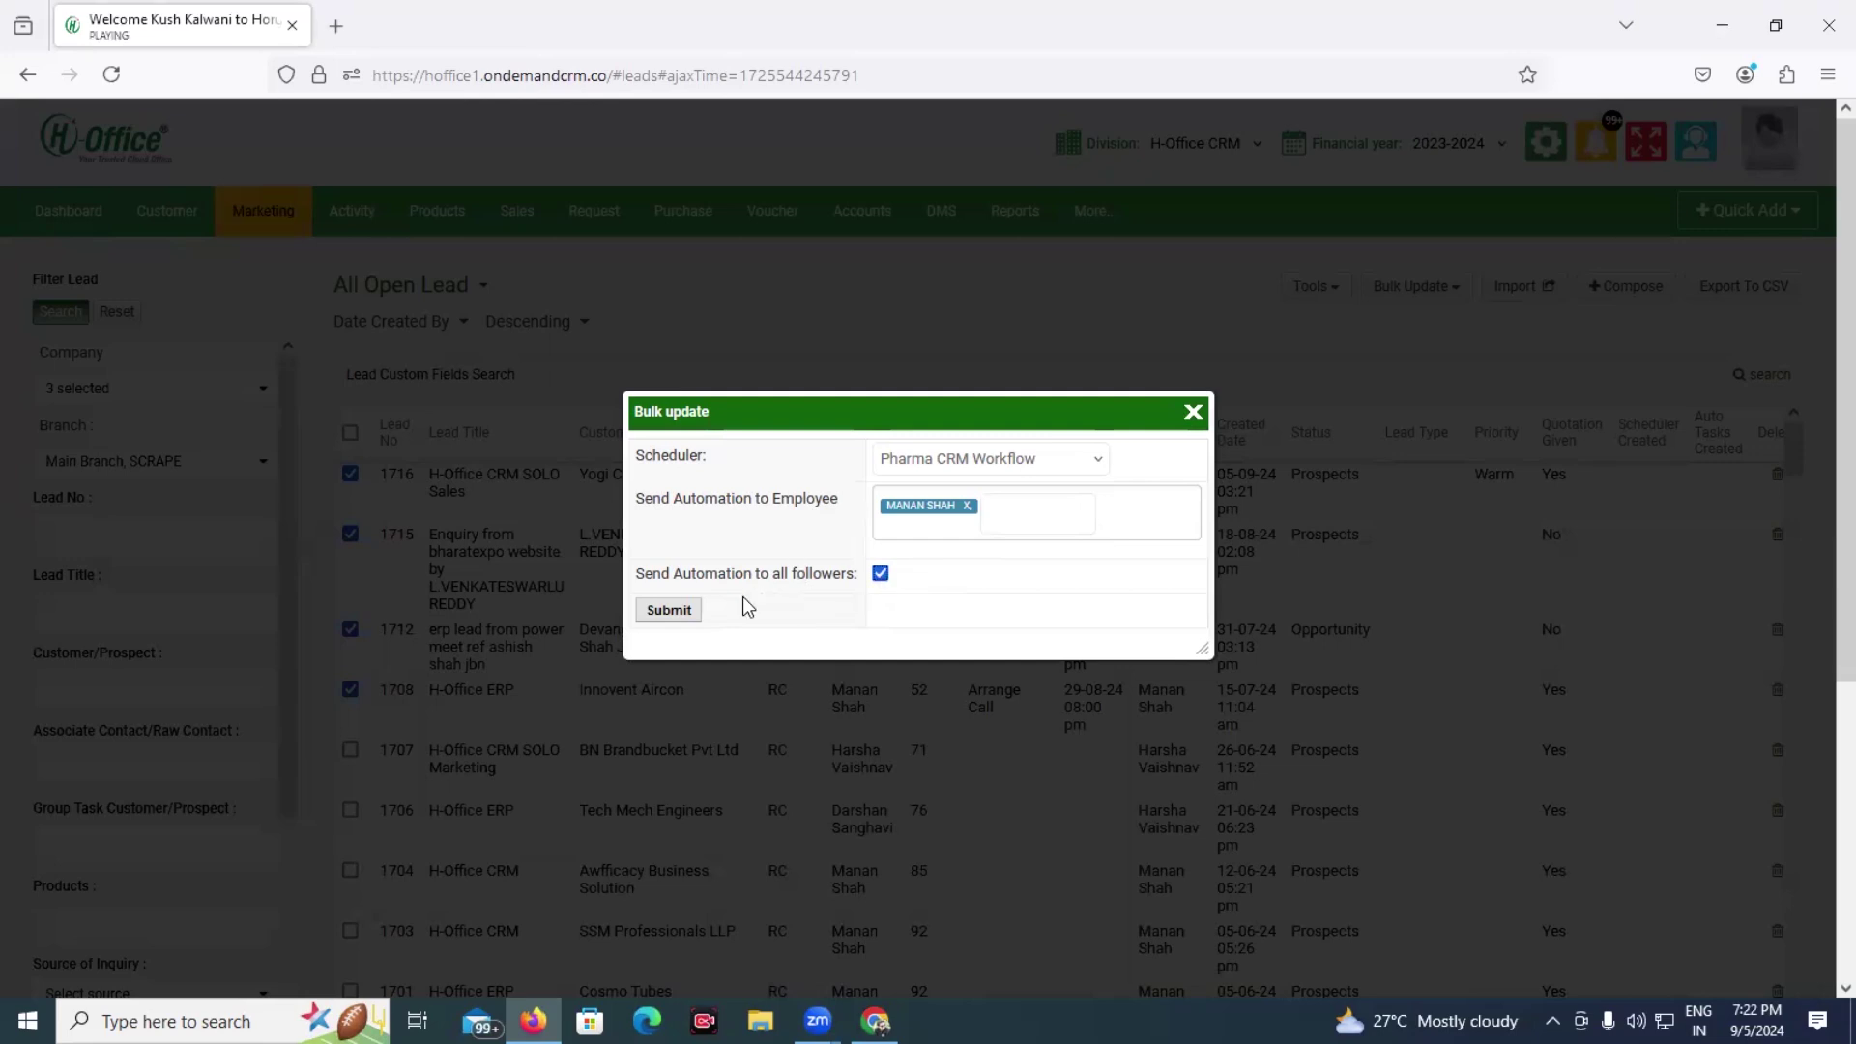
pyautogui.click(674, 616)
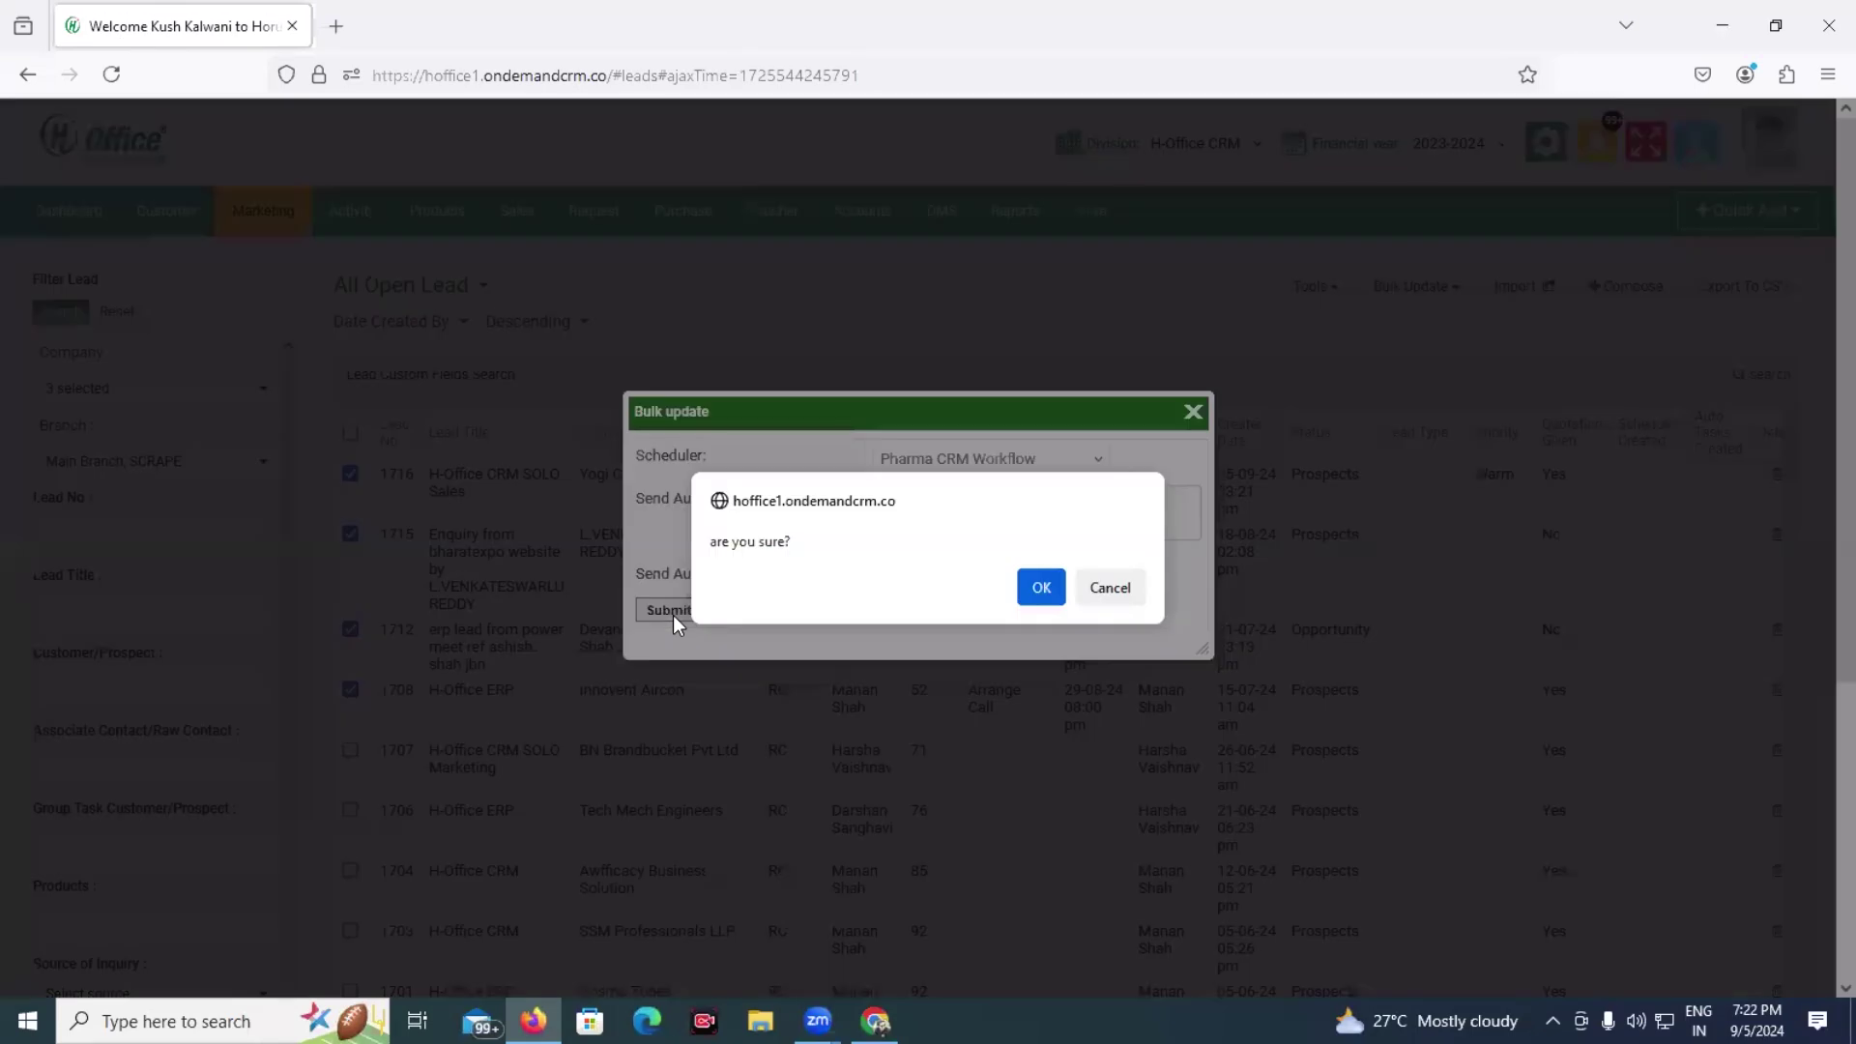
pyautogui.click(1030, 587)
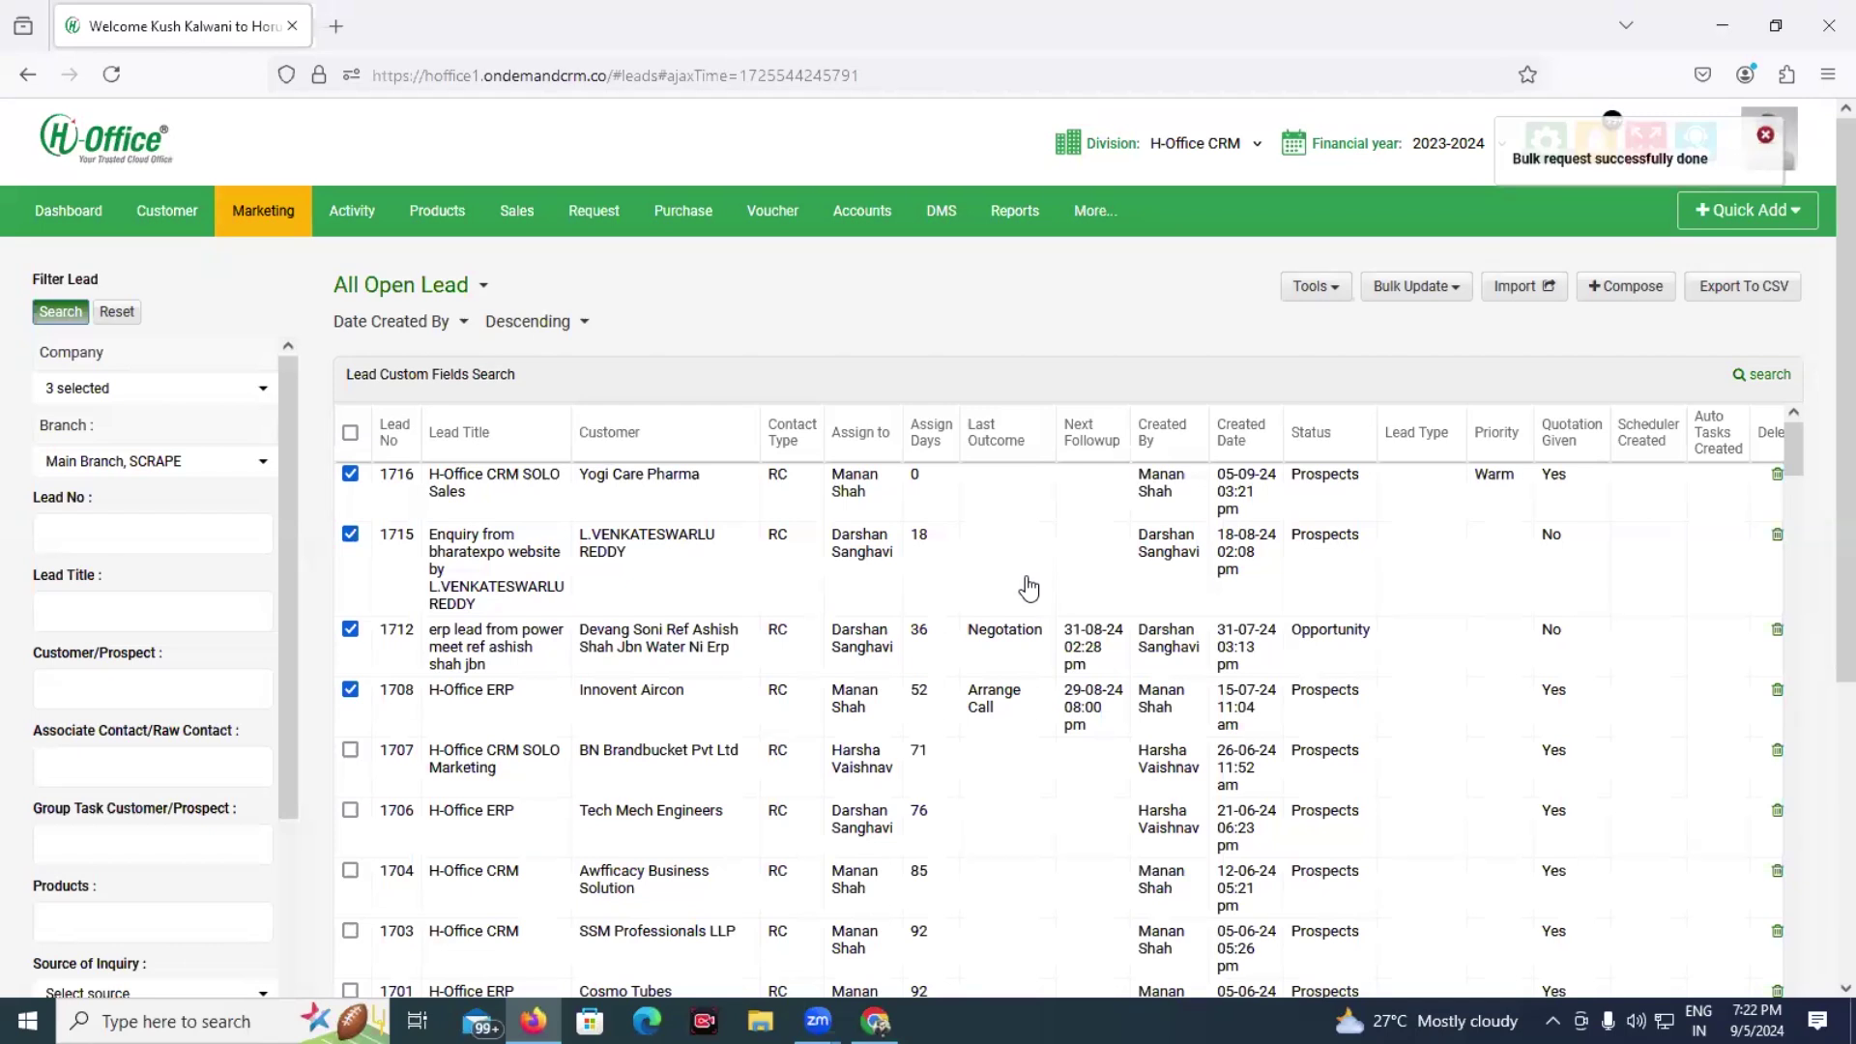
# Step: Open an older bharatexpo website enquiry that has a scheduler created and review its lead automation workflow entries
pyautogui.scroll(-5, 1028, 586)
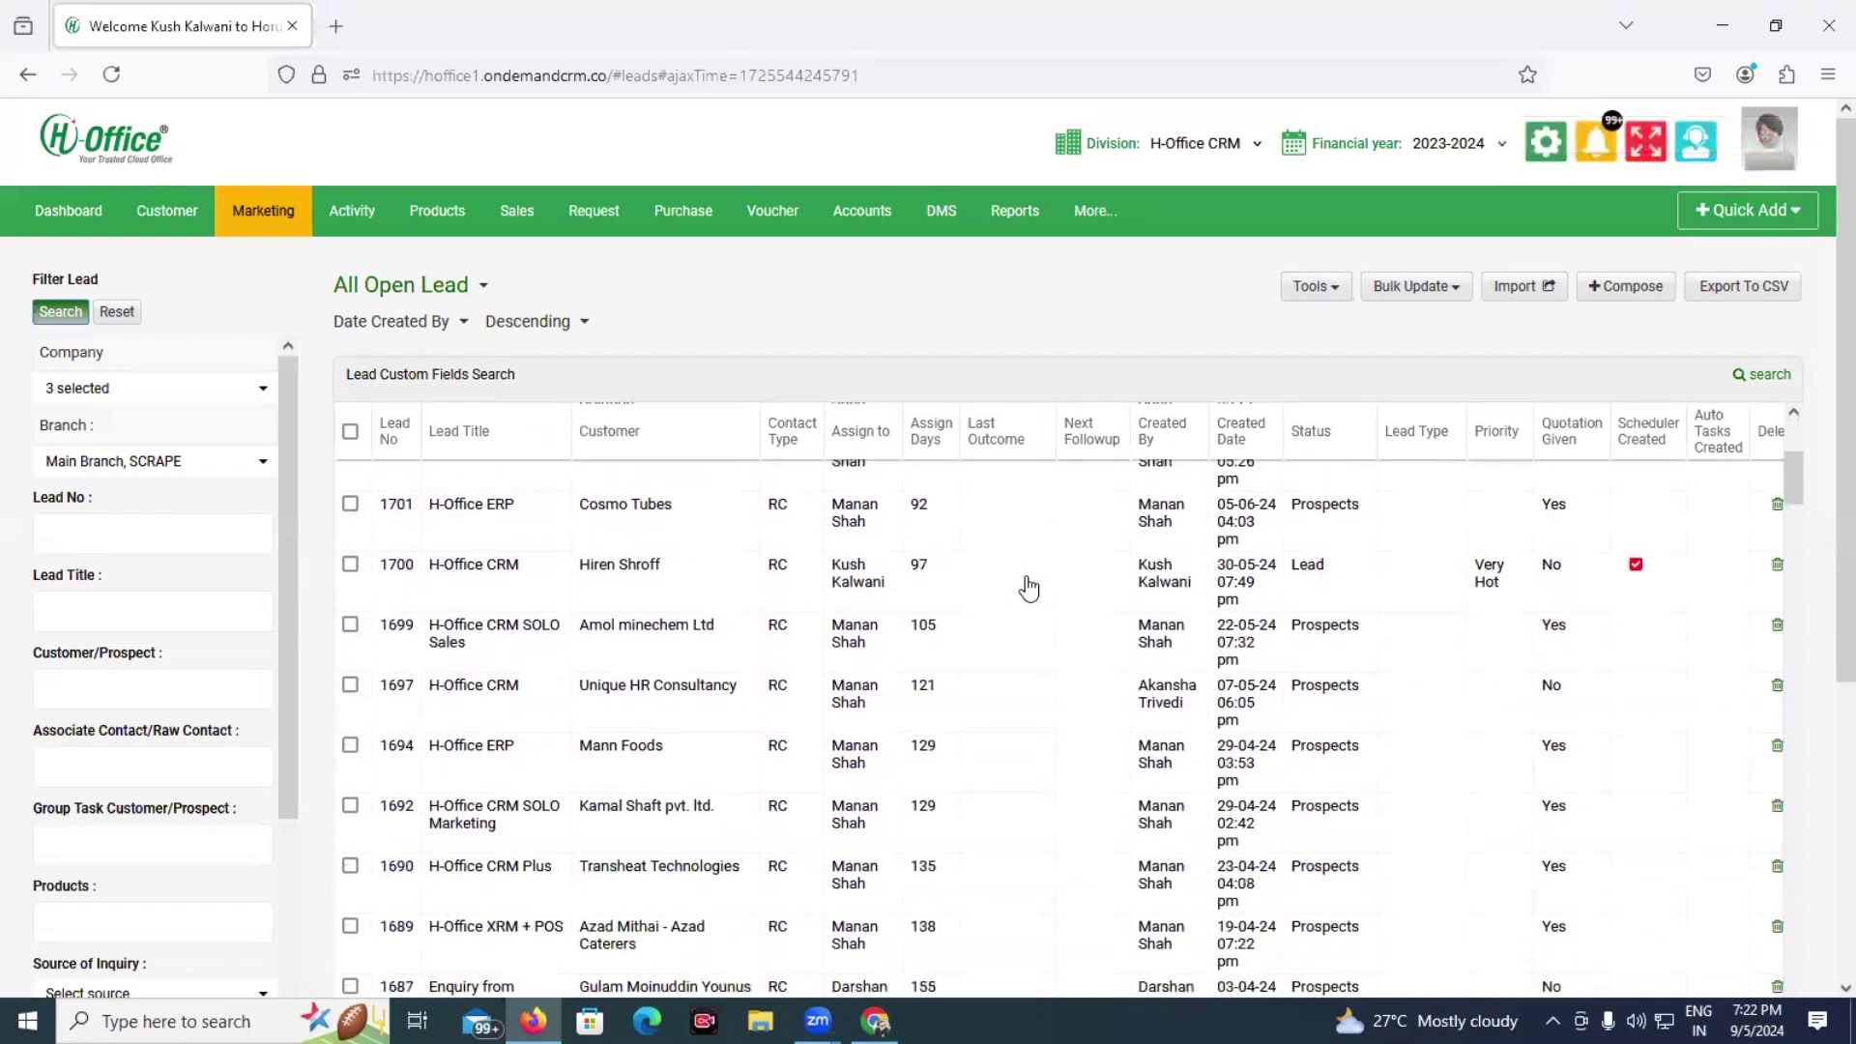
pyautogui.scroll(-8, 1028, 587)
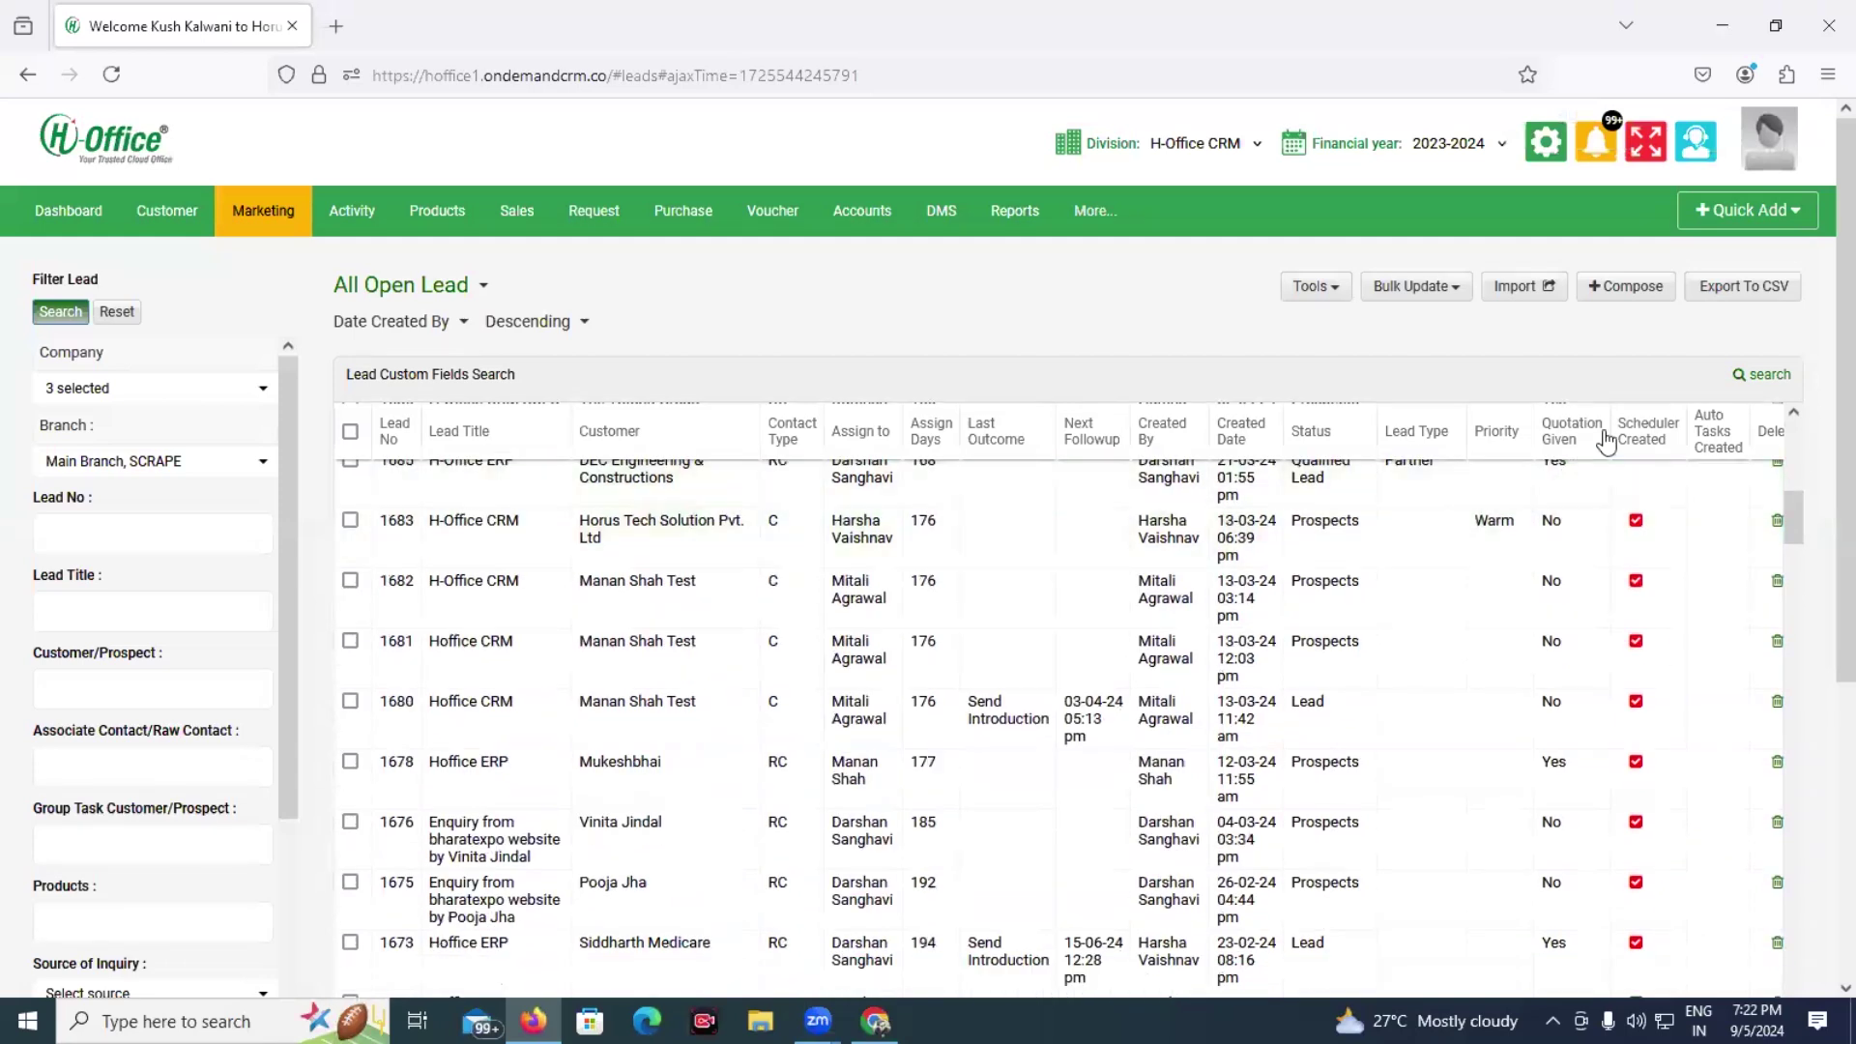
pyautogui.scroll(-2, 1636, 764)
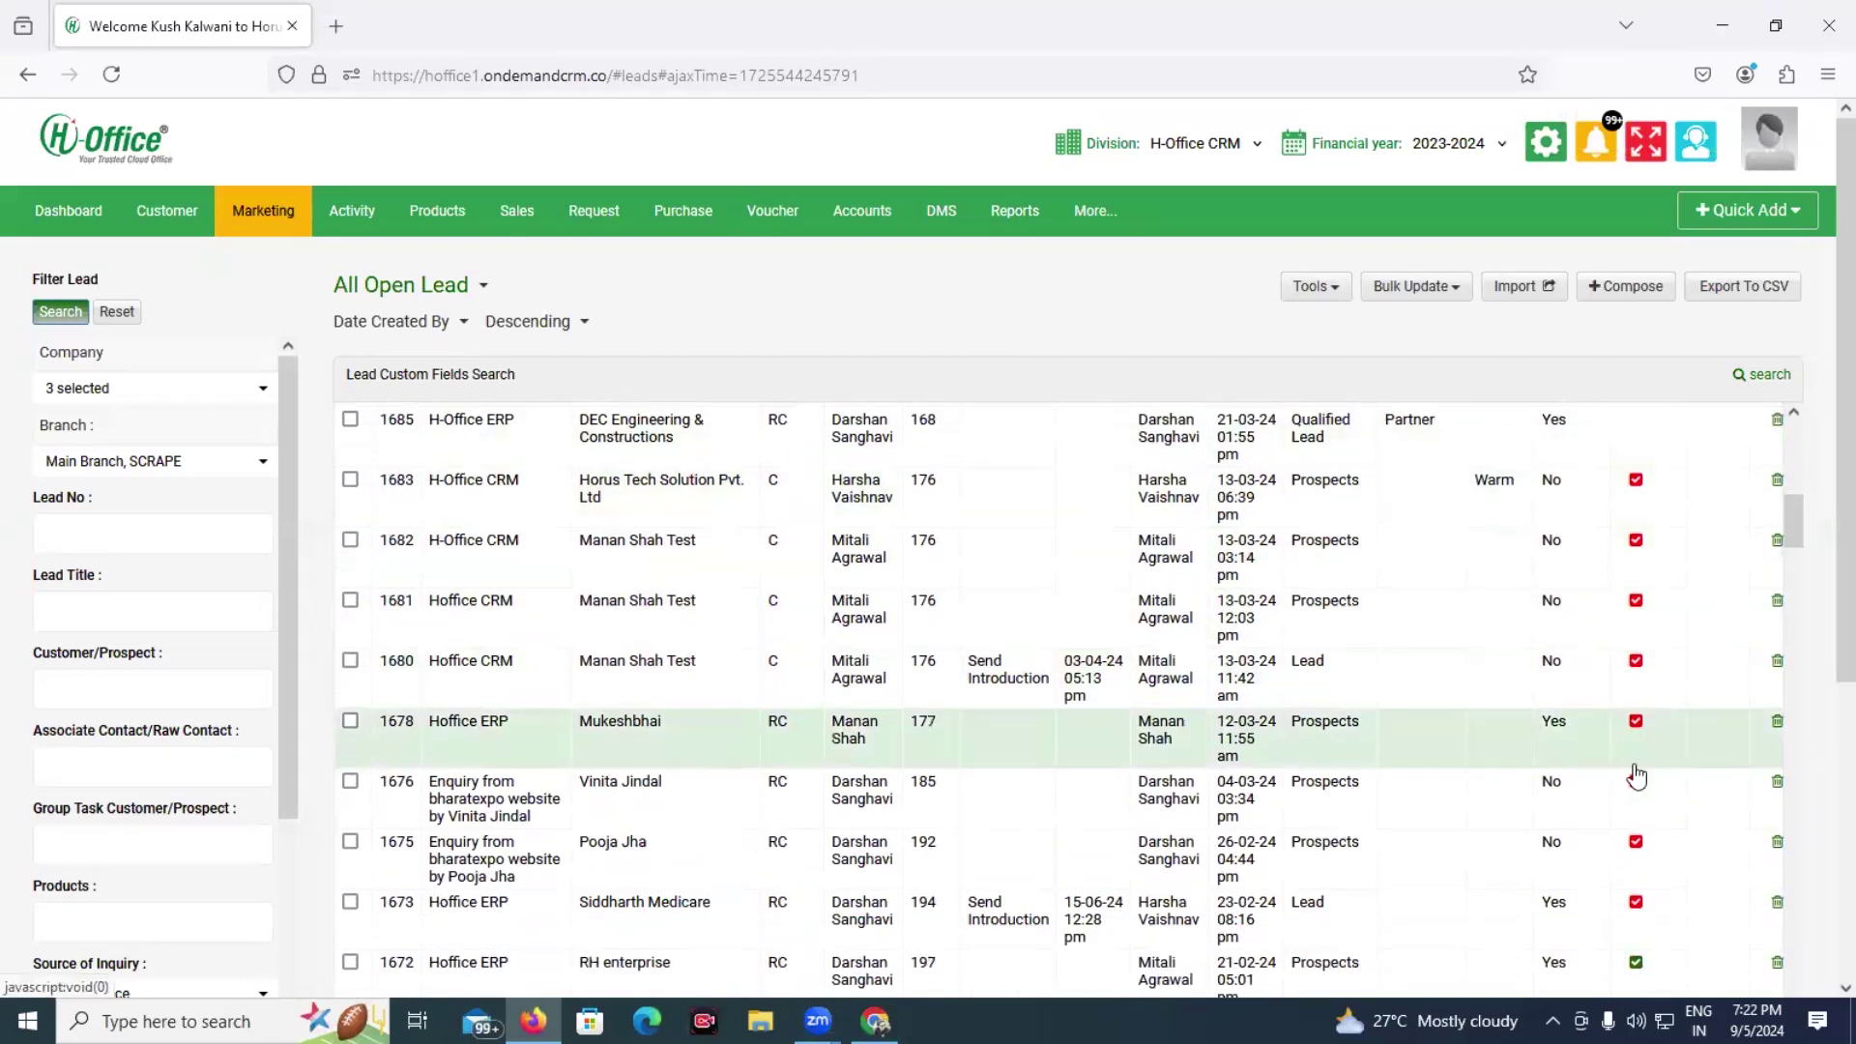
pyautogui.scroll(-1, 1635, 775)
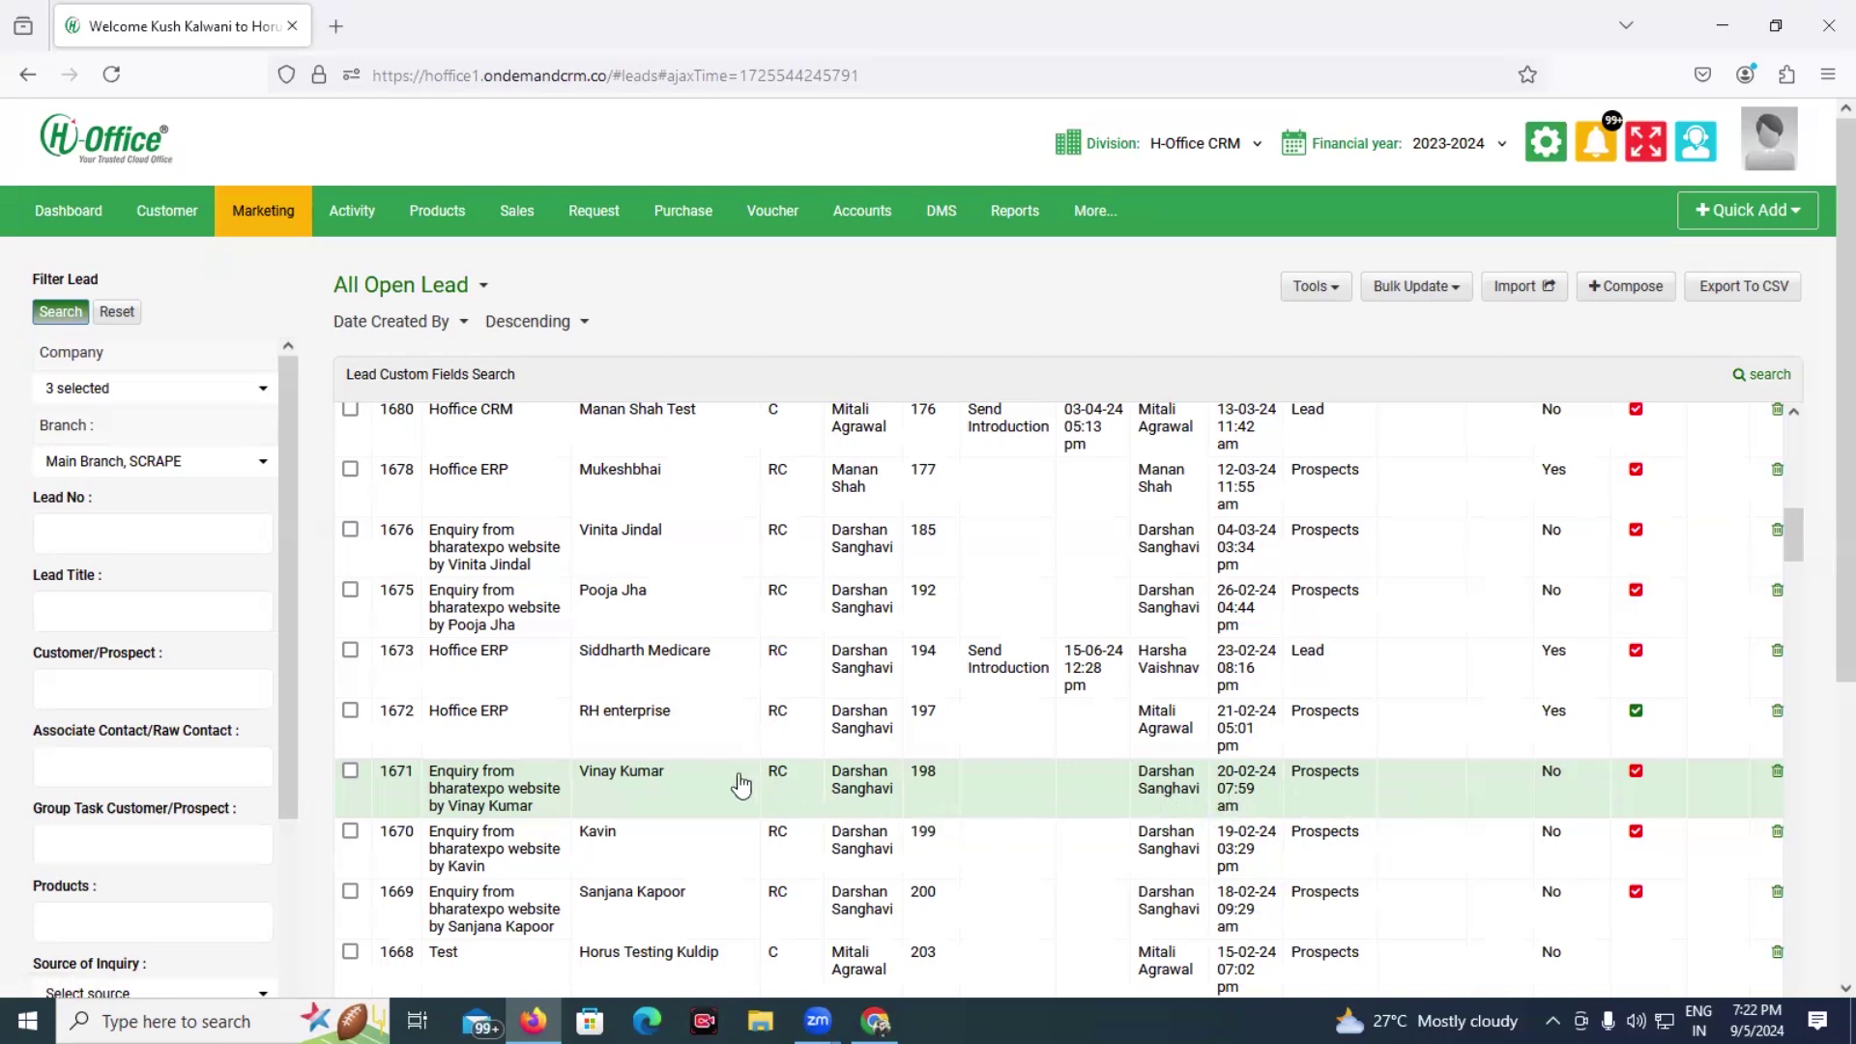
pyautogui.scroll(-3, 743, 778)
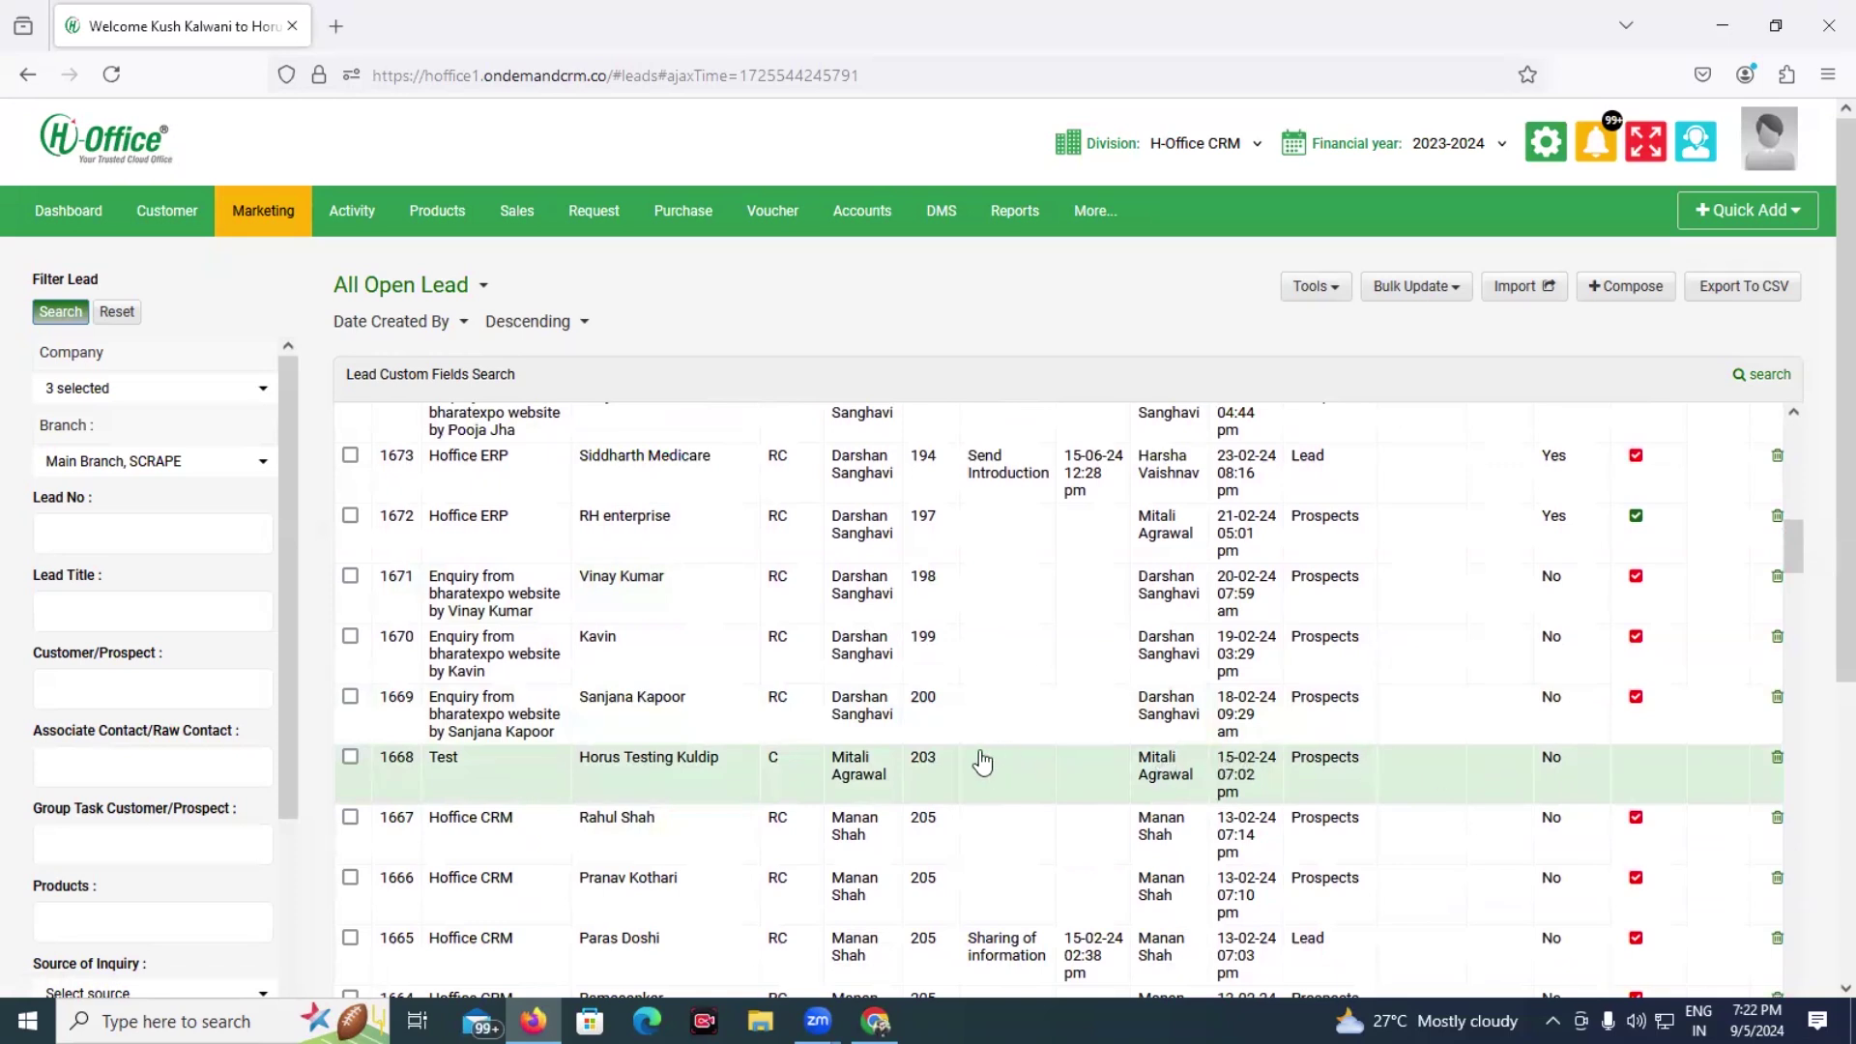
pyautogui.click(636, 705)
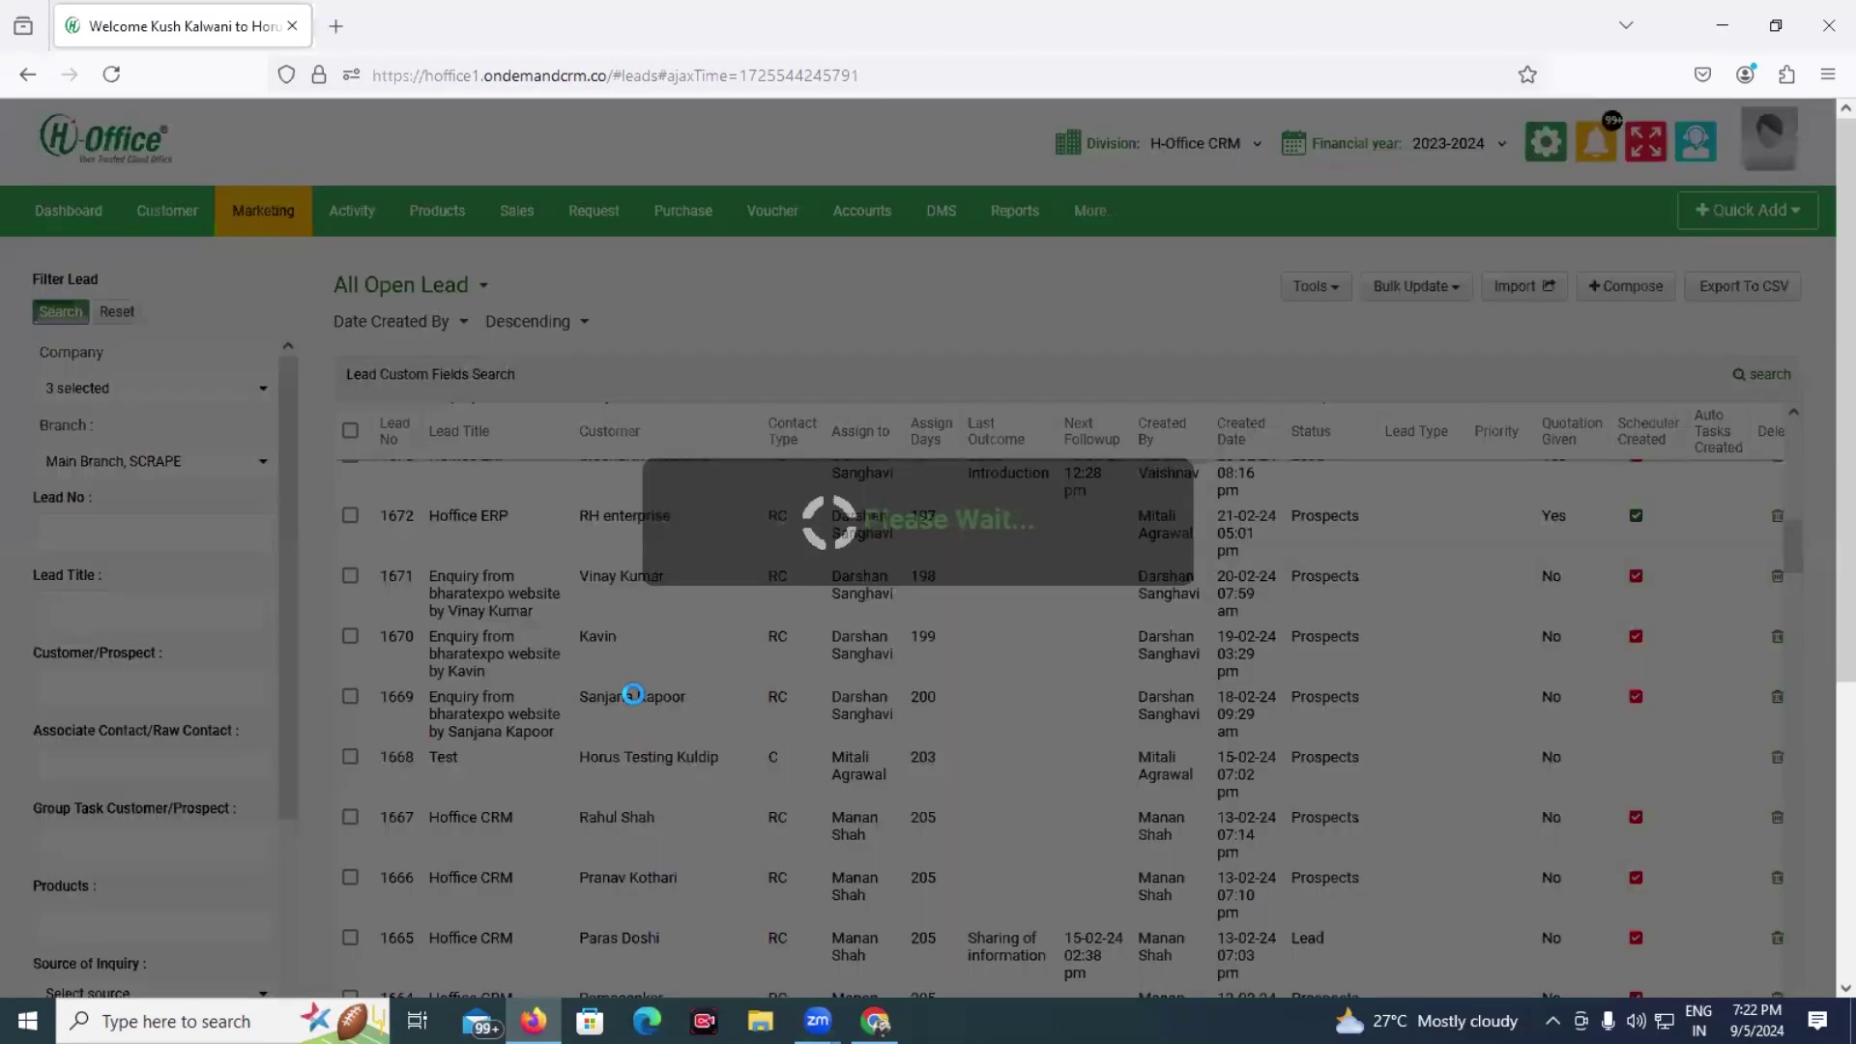
pyautogui.scroll(-1, 636, 705)
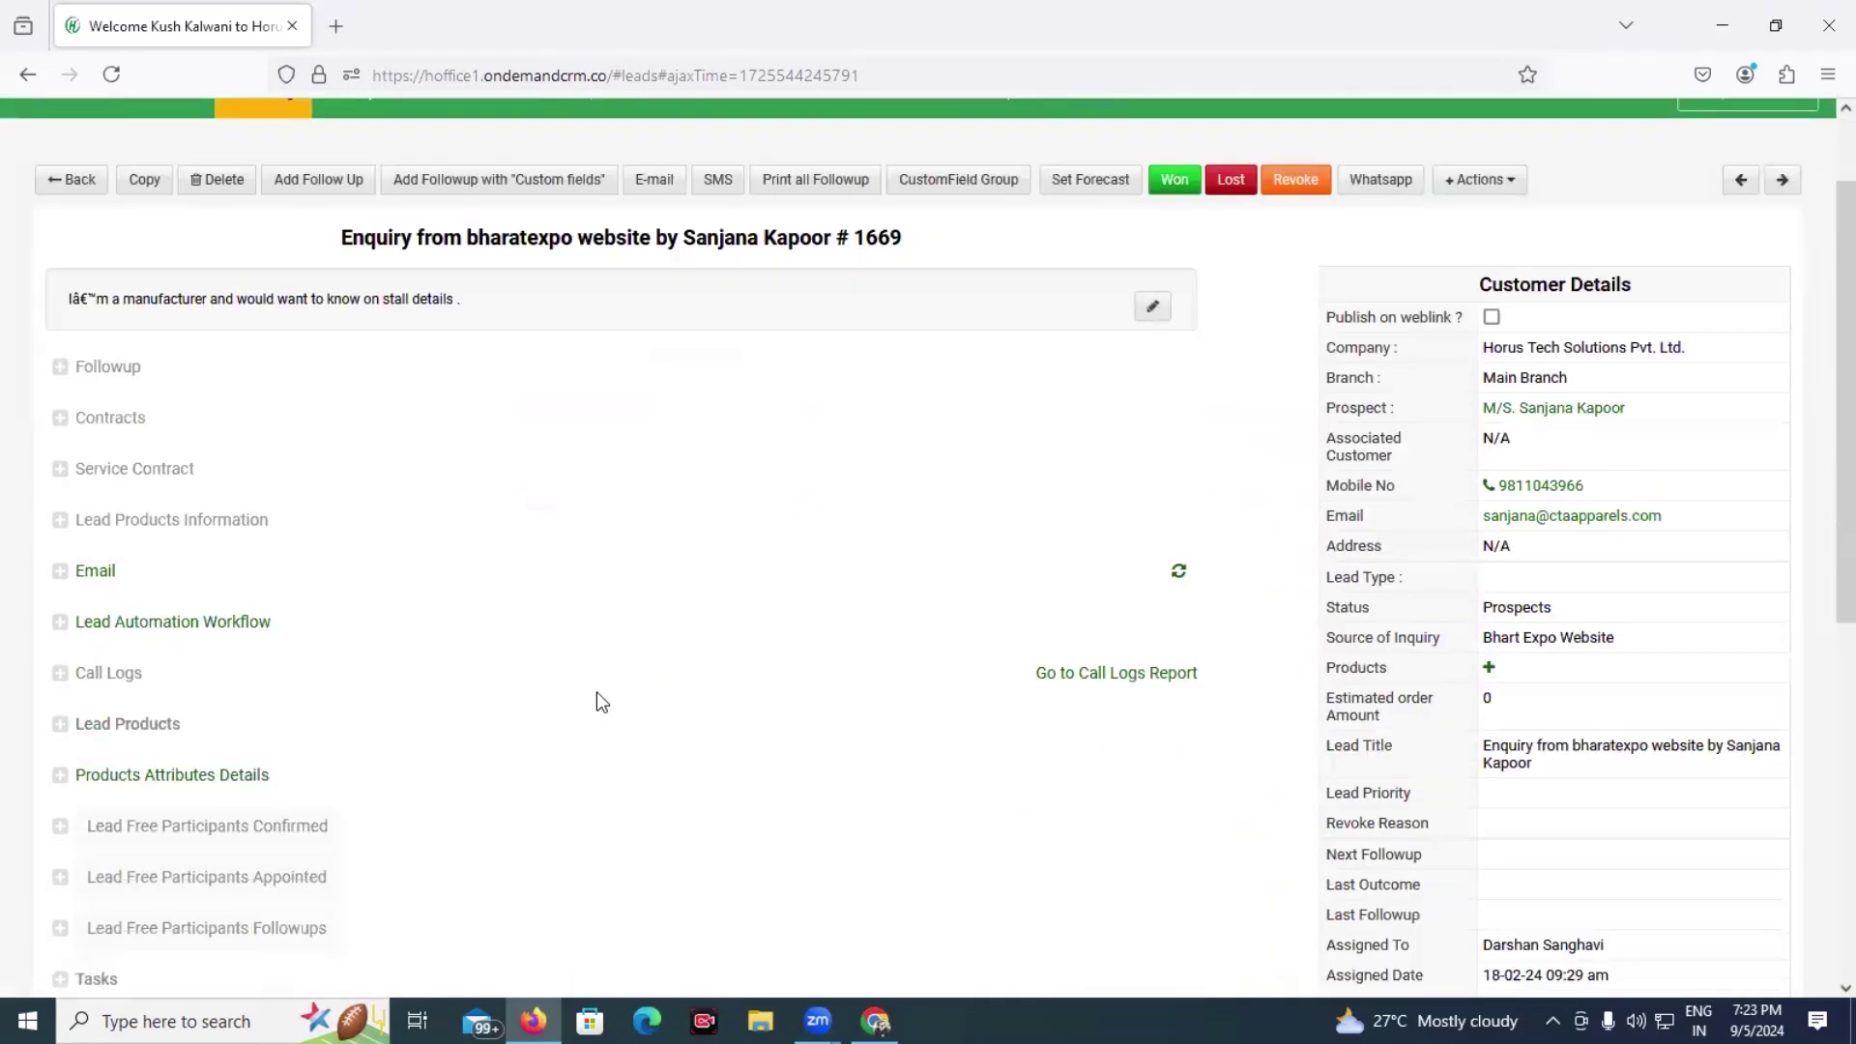
pyautogui.click(225, 629)
pyautogui.scroll(-2, 226, 629)
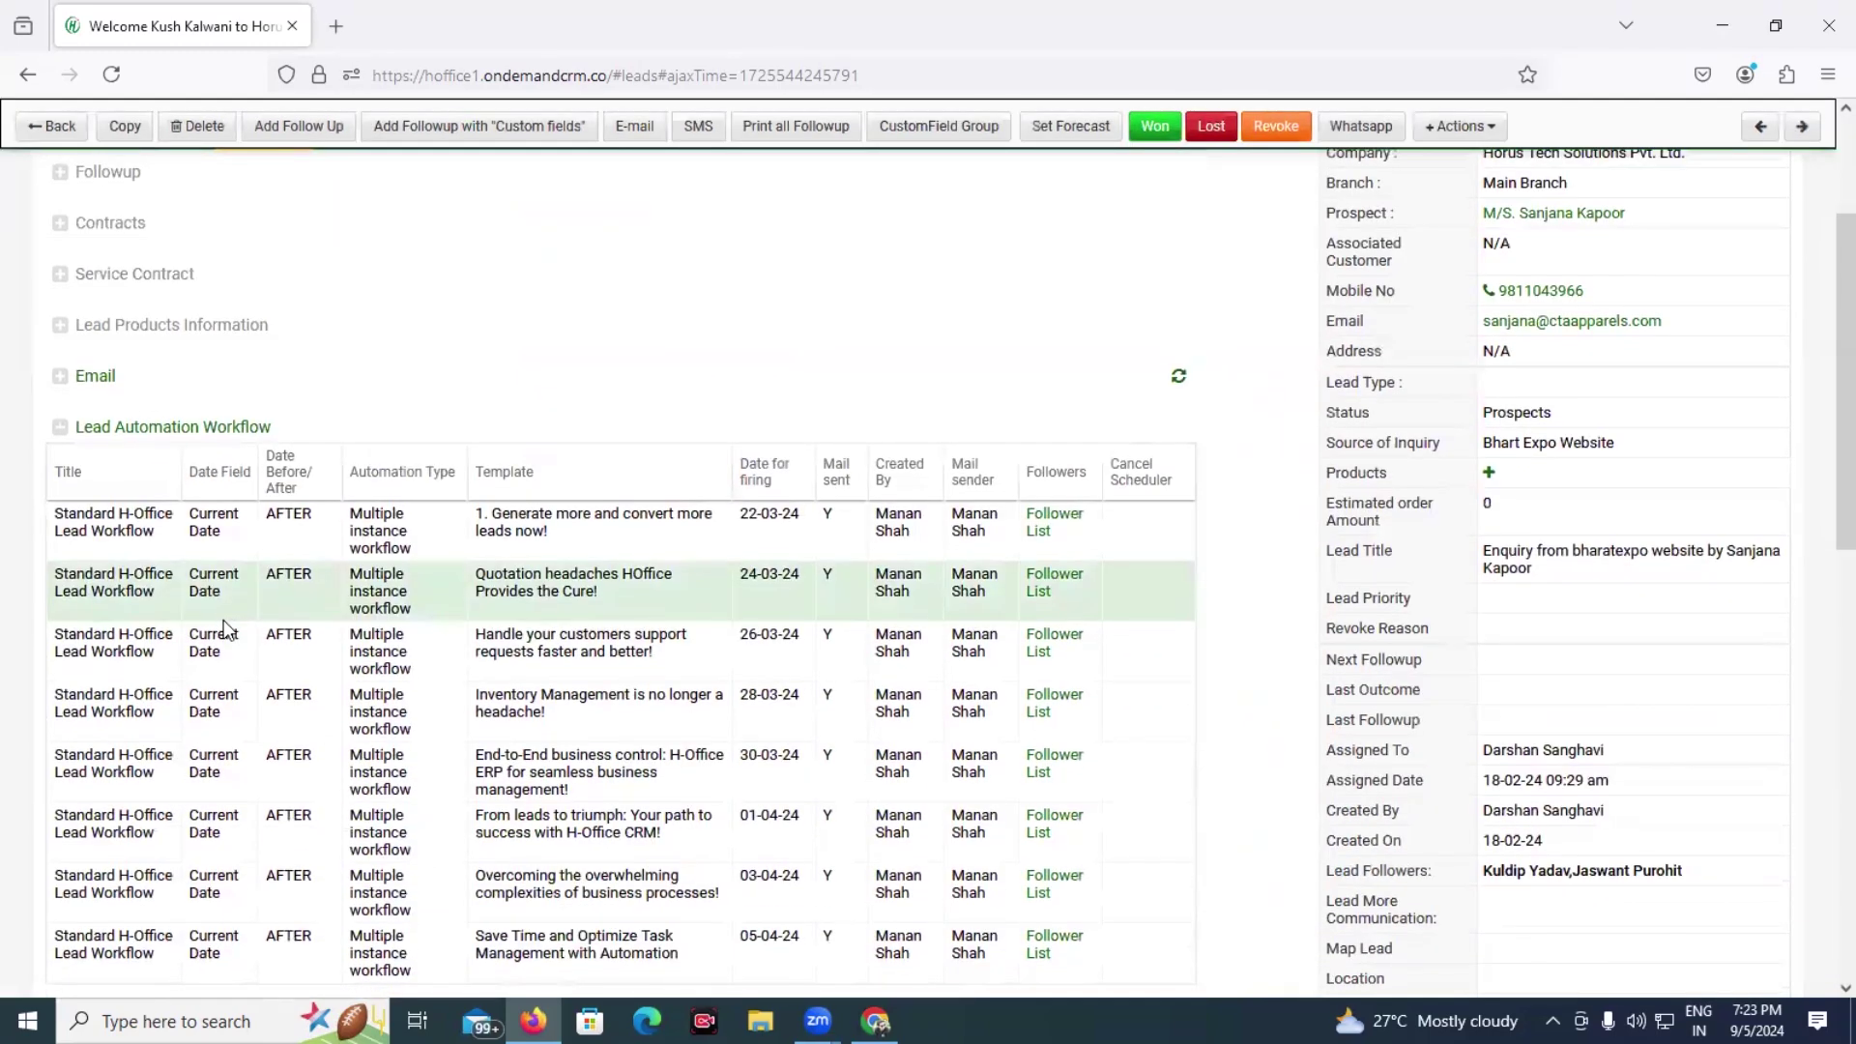
pyautogui.scroll(-1, 225, 629)
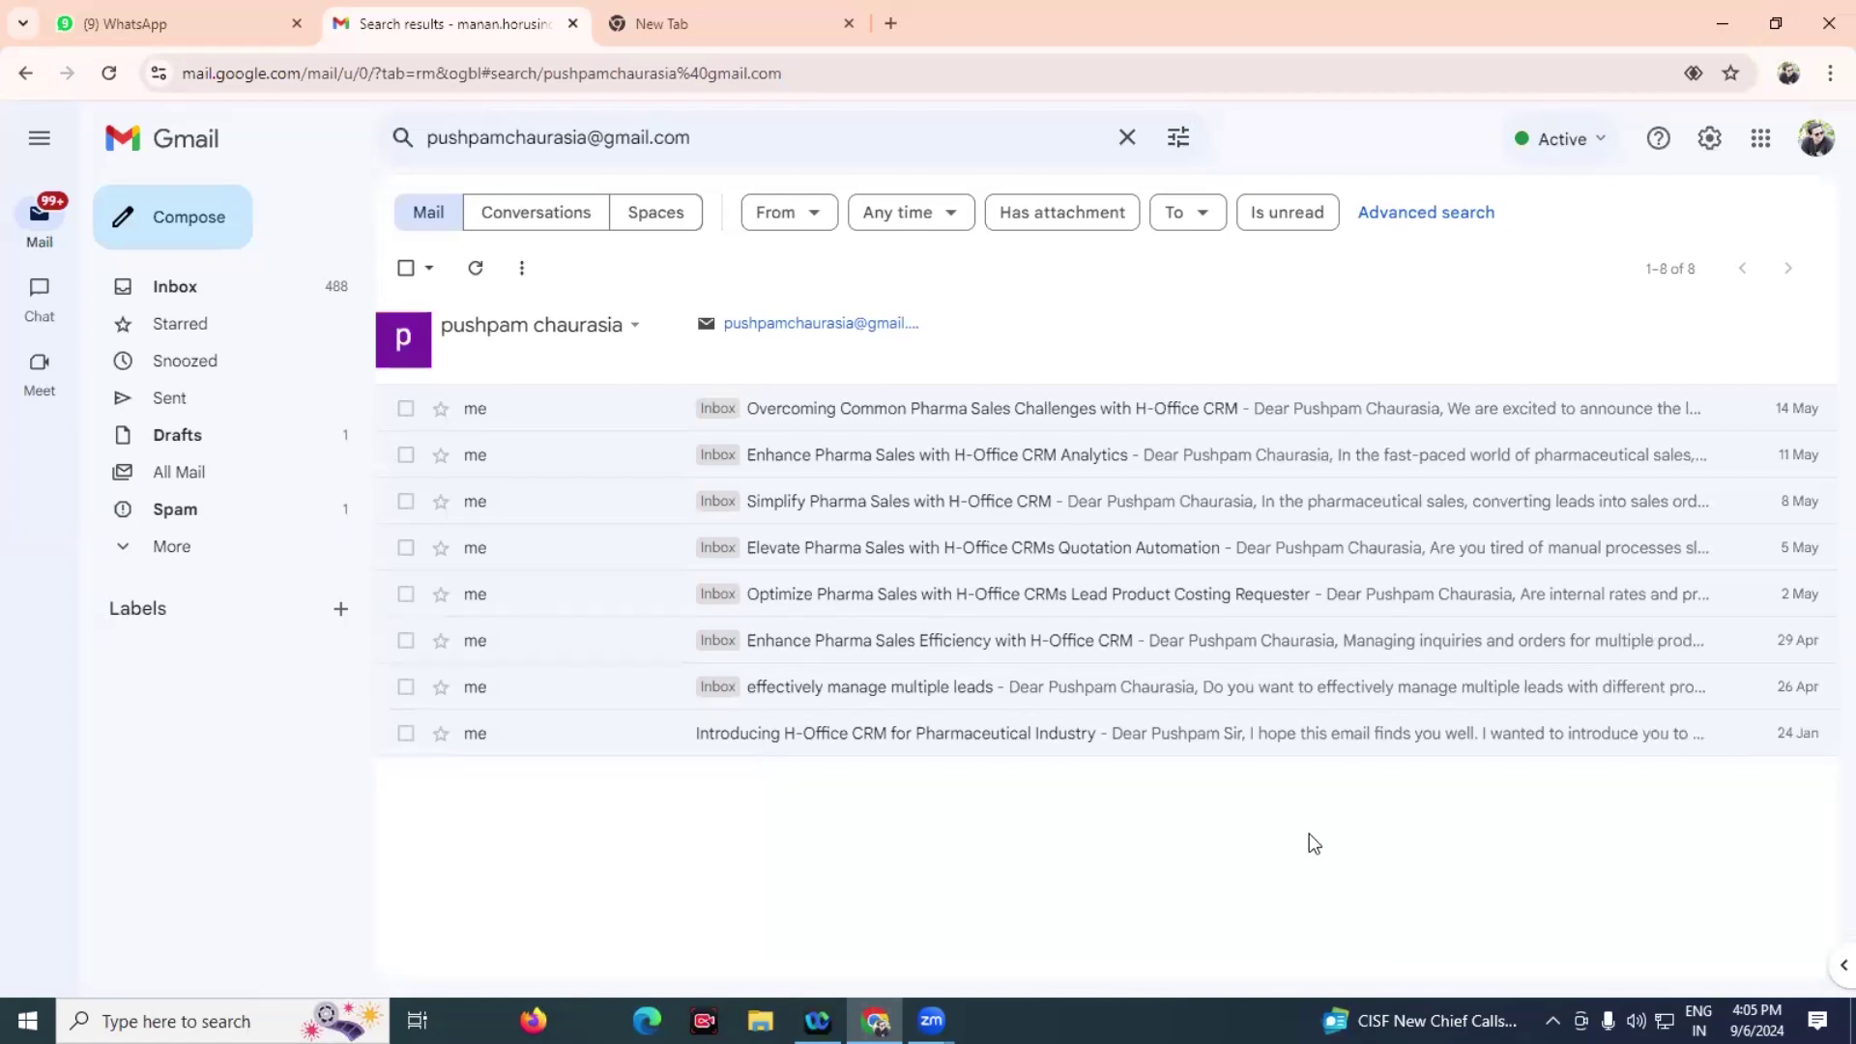
# Step: In Gmail, read the email "Elevate Pharma Sales with H-Office CRMs Quotation Automation" and return to the search results
pyautogui.click(1207, 555)
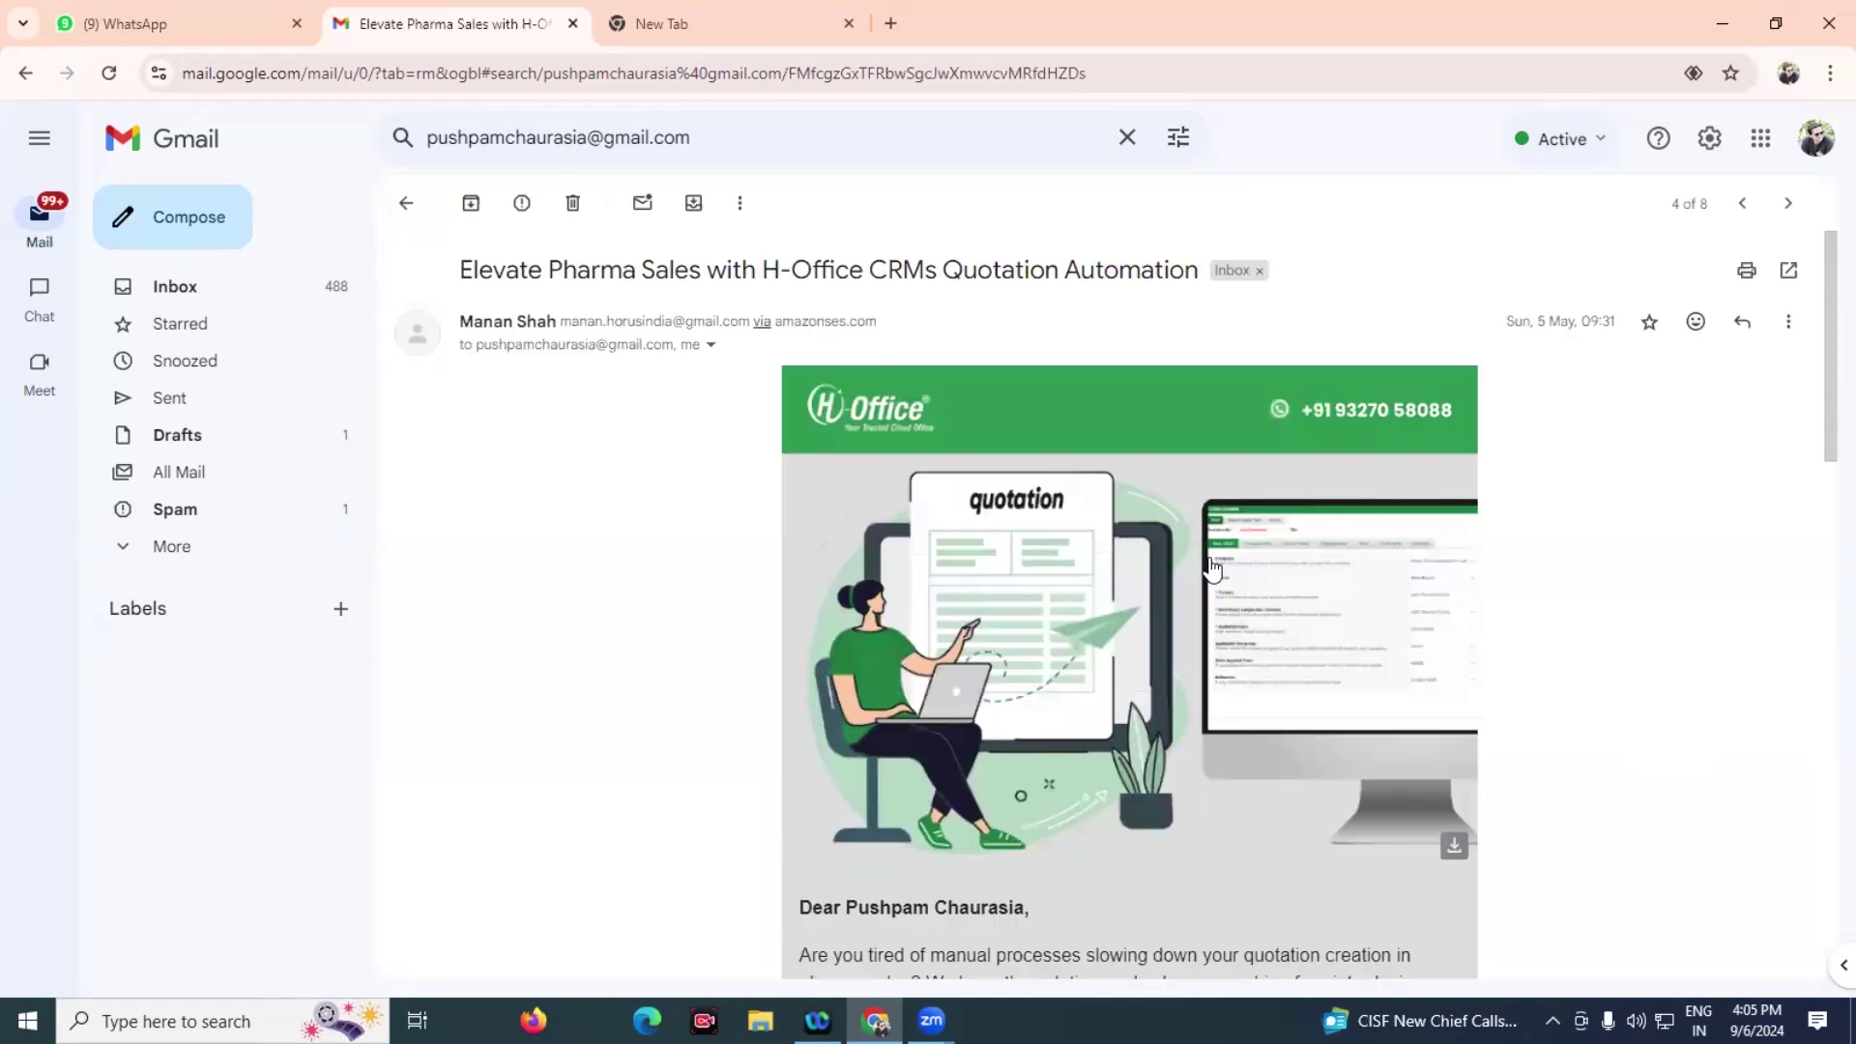
pyautogui.scroll(-1, 1212, 568)
pyautogui.scroll(-1, 1212, 569)
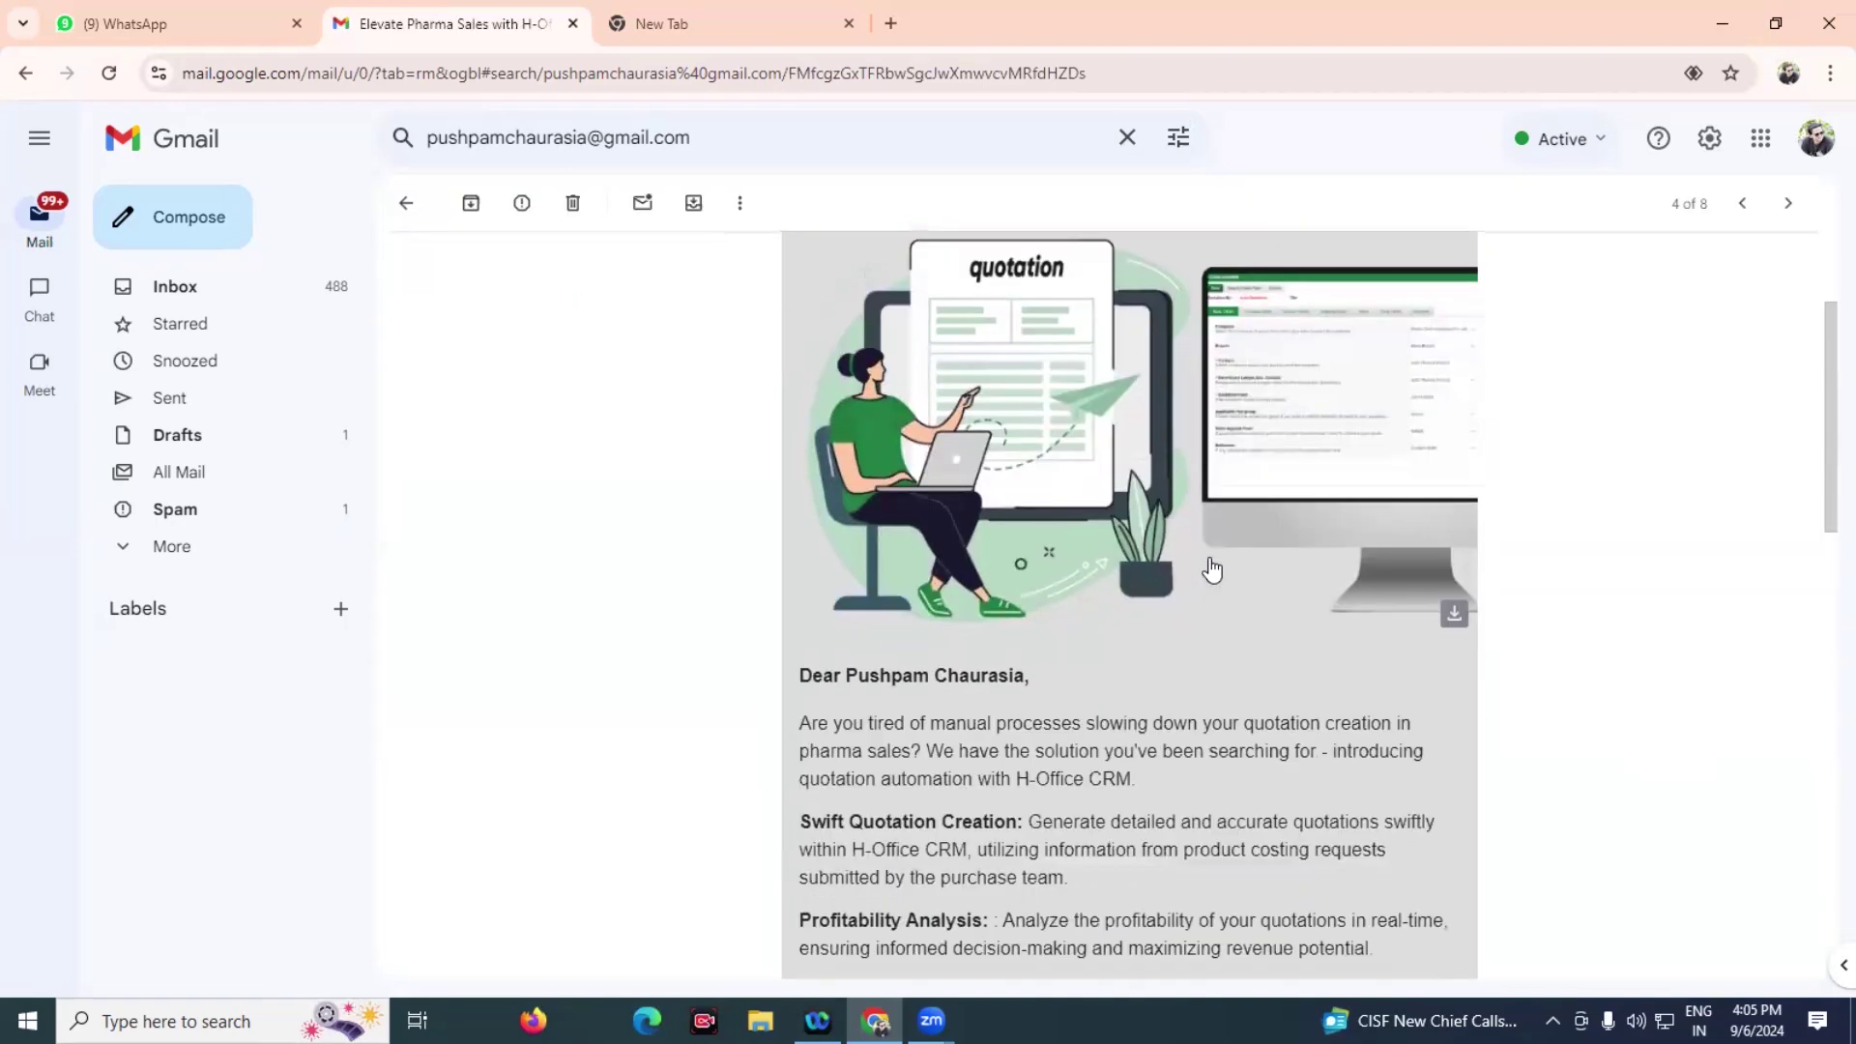
pyautogui.scroll(-4, 1212, 571)
pyautogui.scroll(-1, 1209, 556)
pyautogui.scroll(9, 1063, 541)
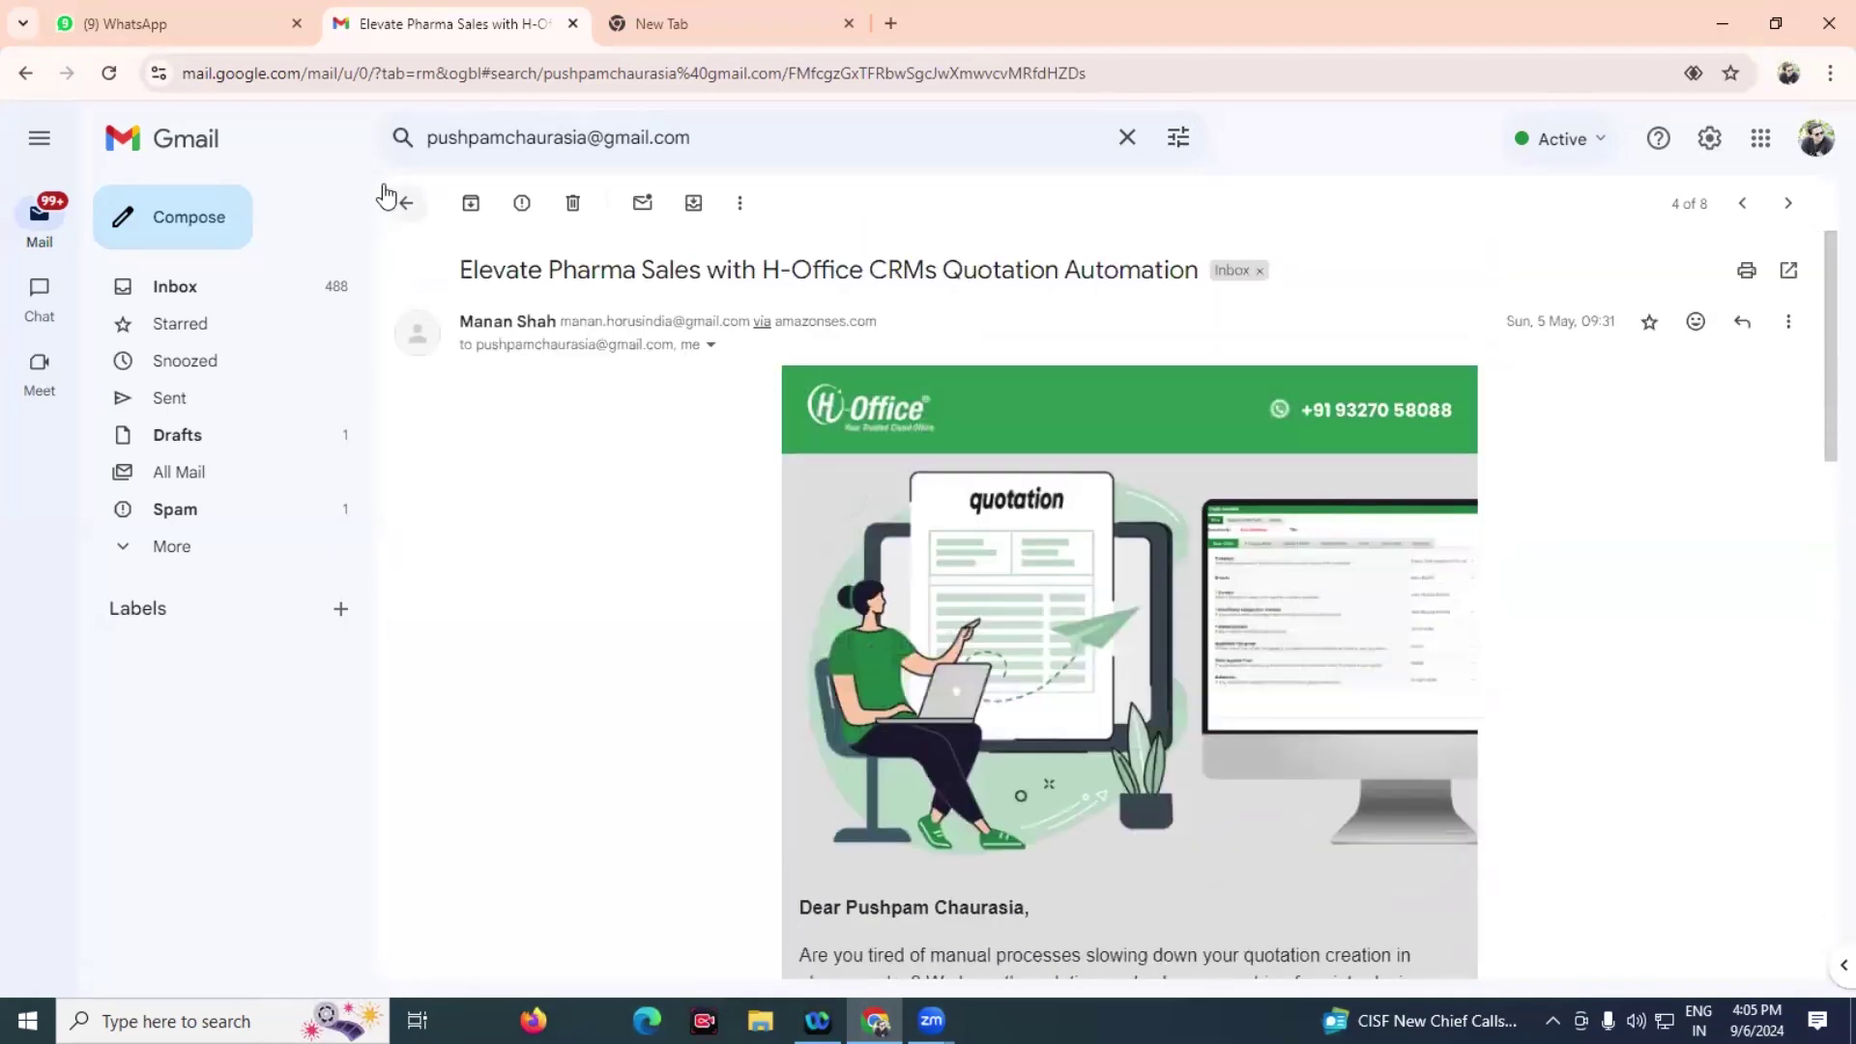
pyautogui.click(391, 199)
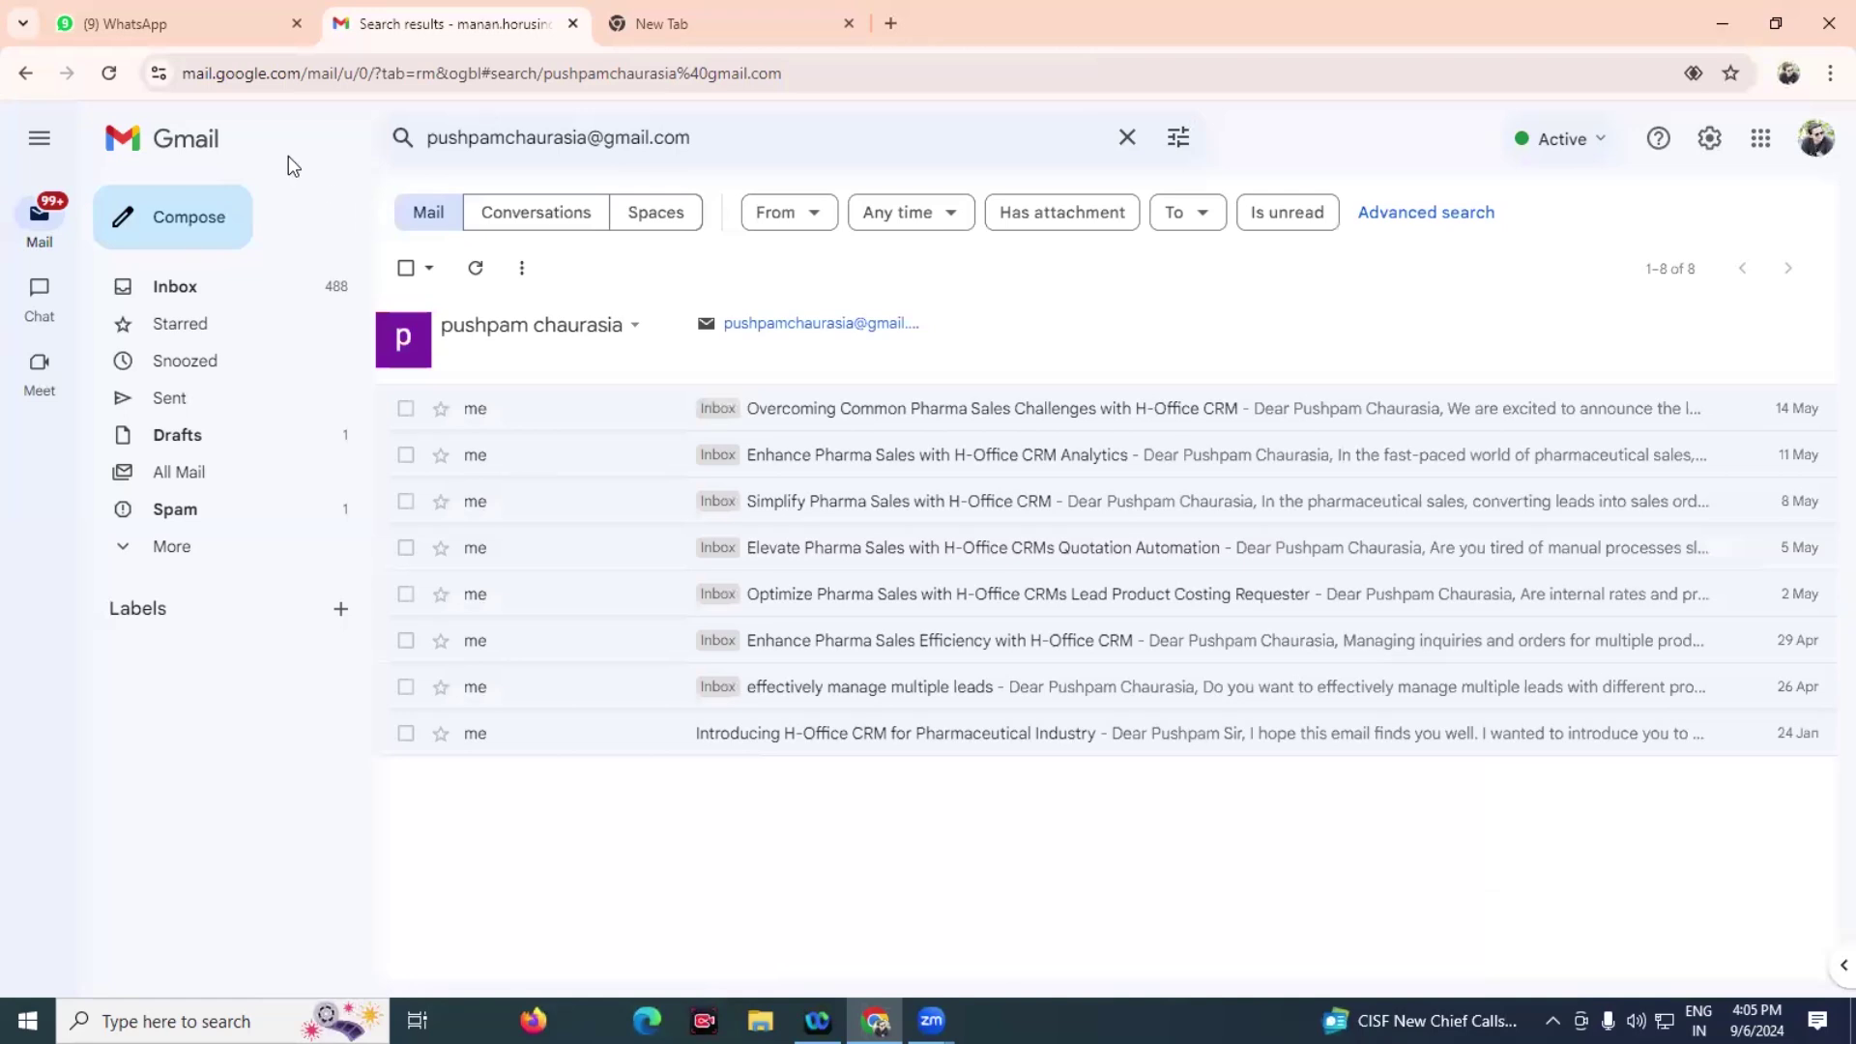
# Step: Switch to WhatsApp Web and look through the automated H-Office messages sent in the open chat
pyautogui.click(197, 5)
pyautogui.scroll(3, 1113, 483)
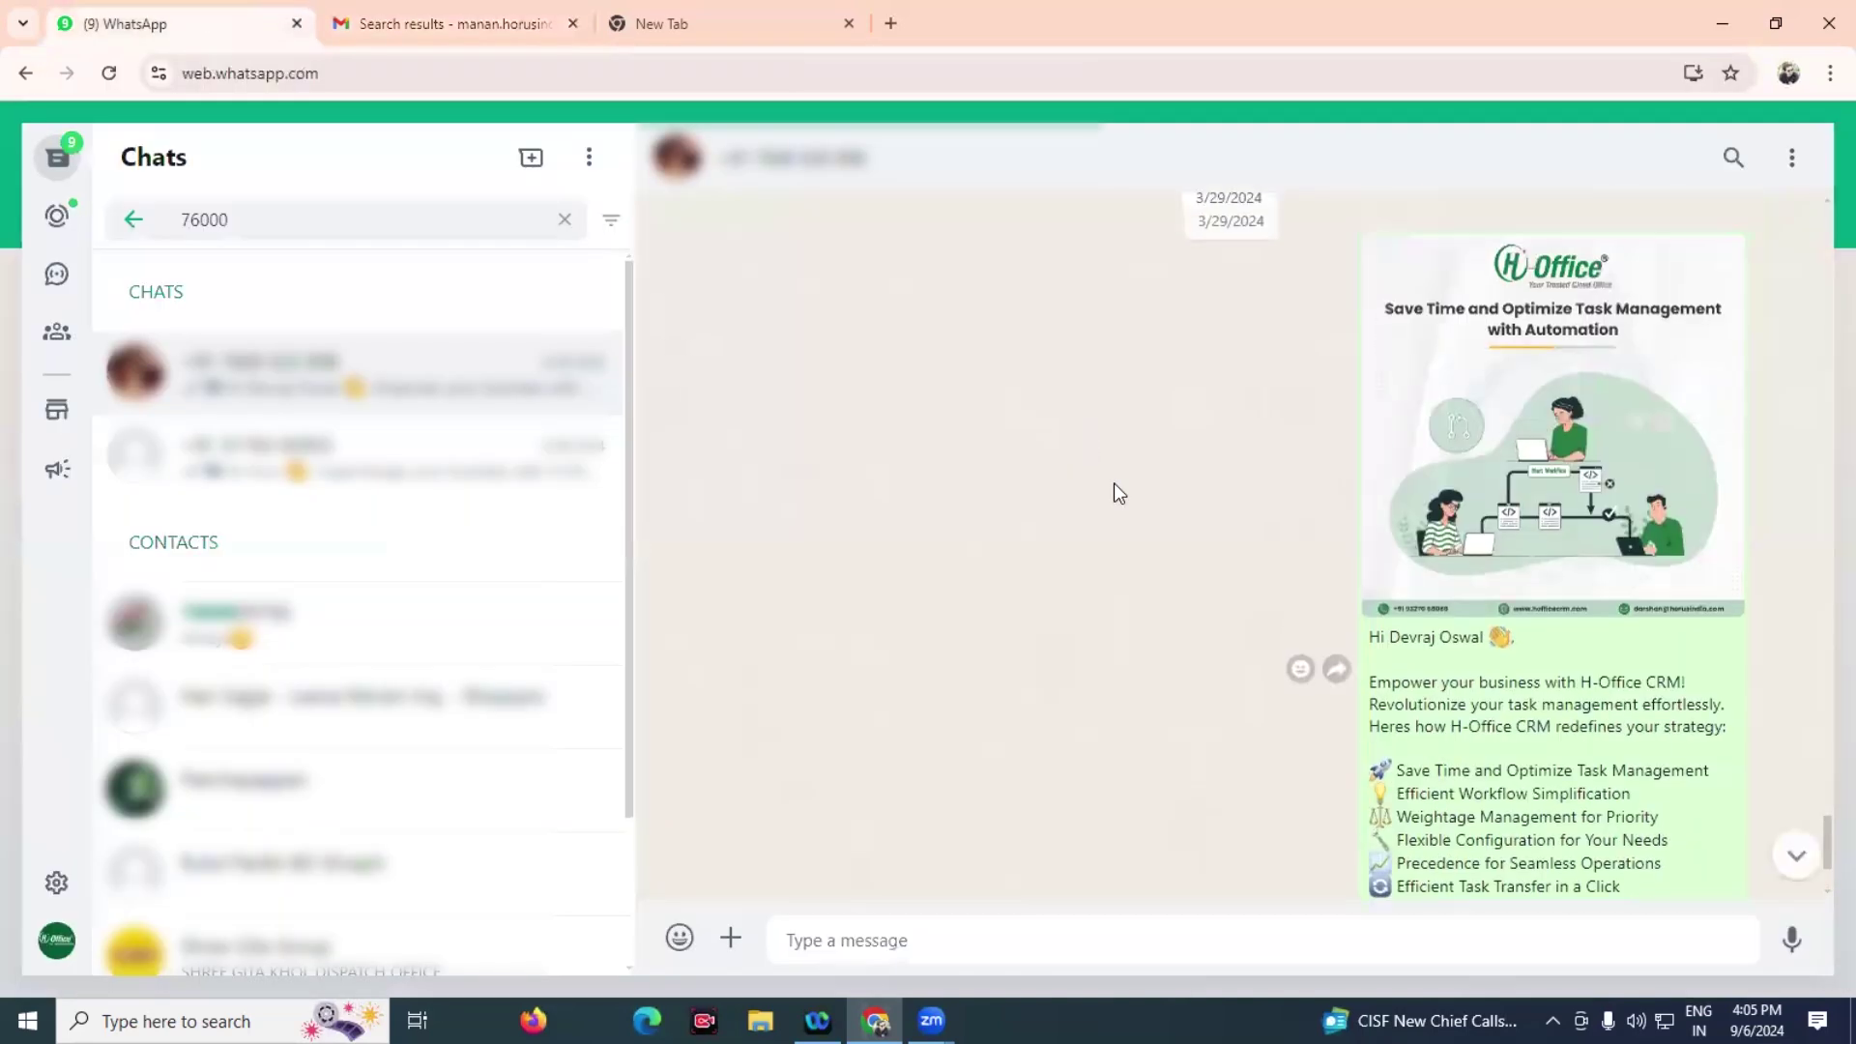
# Step: Review the earlier automated H-Office messages in the open chat, going back from 3/29/2024 to 3/15/2024
pyautogui.scroll(10, 1113, 484)
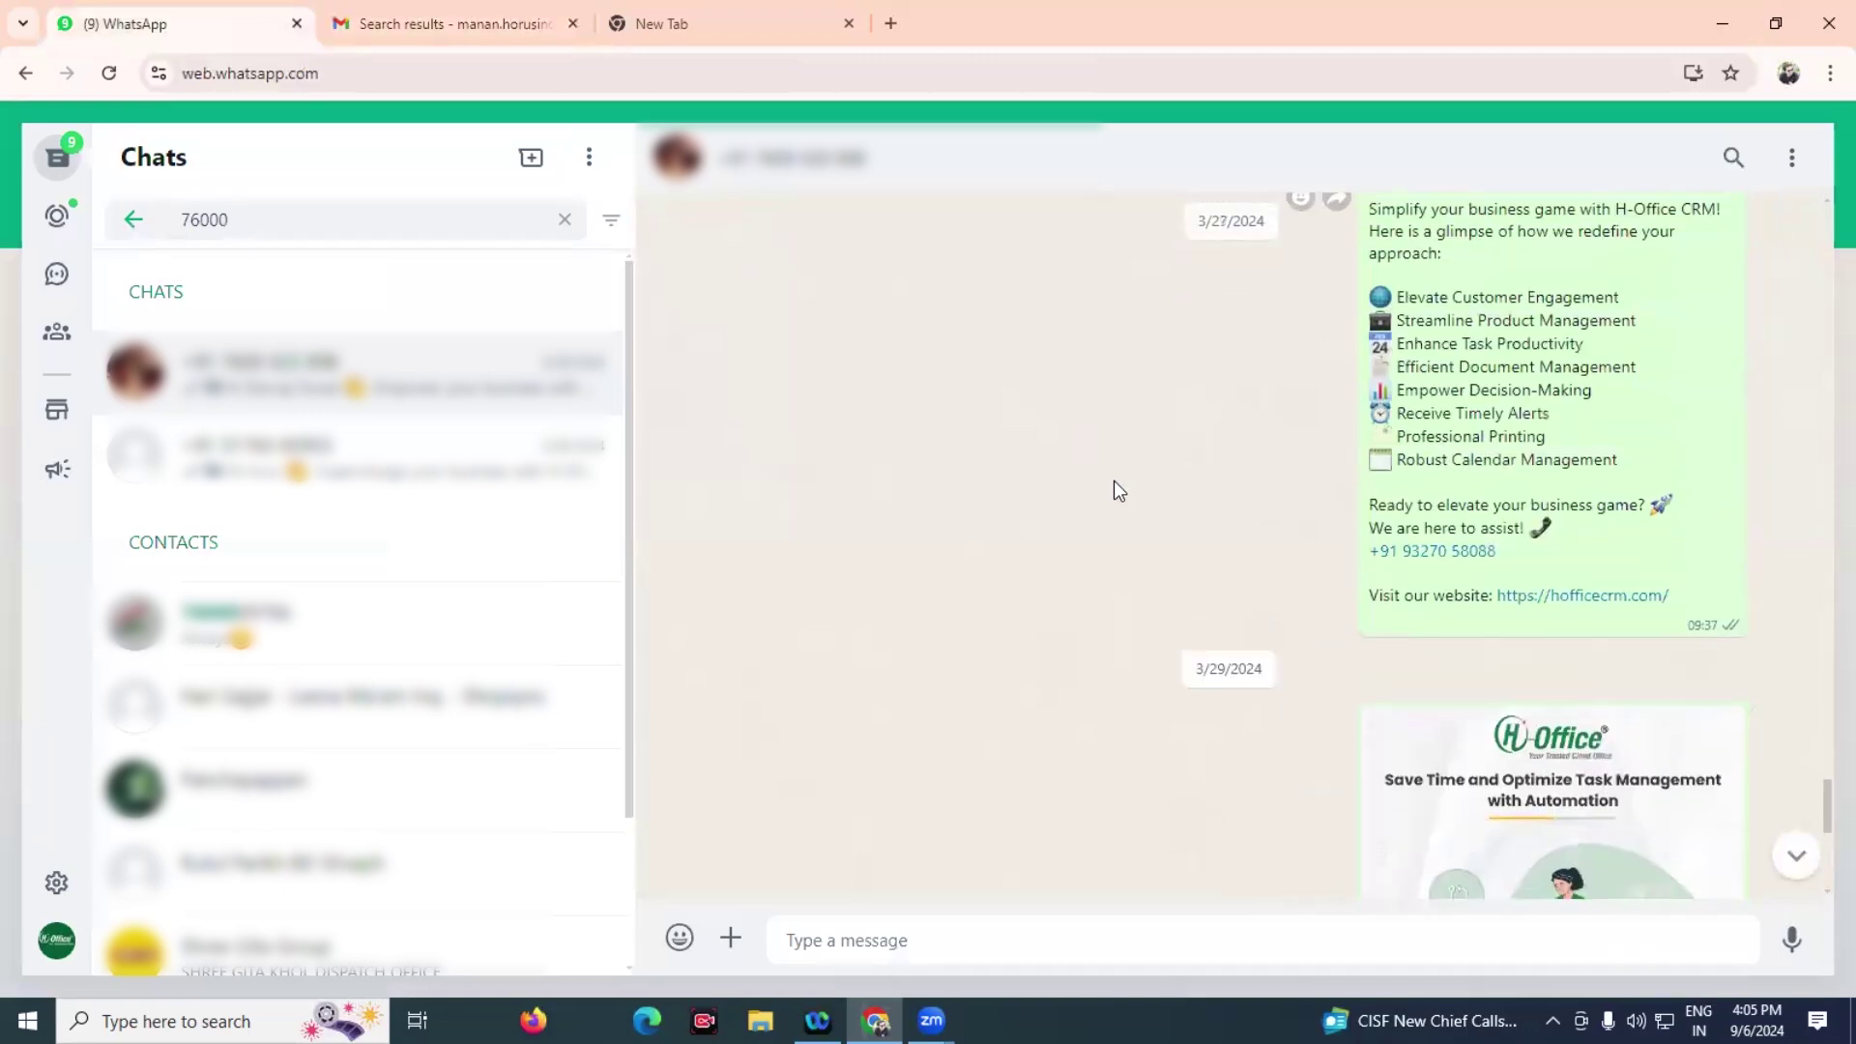
pyautogui.scroll(5, 1113, 481)
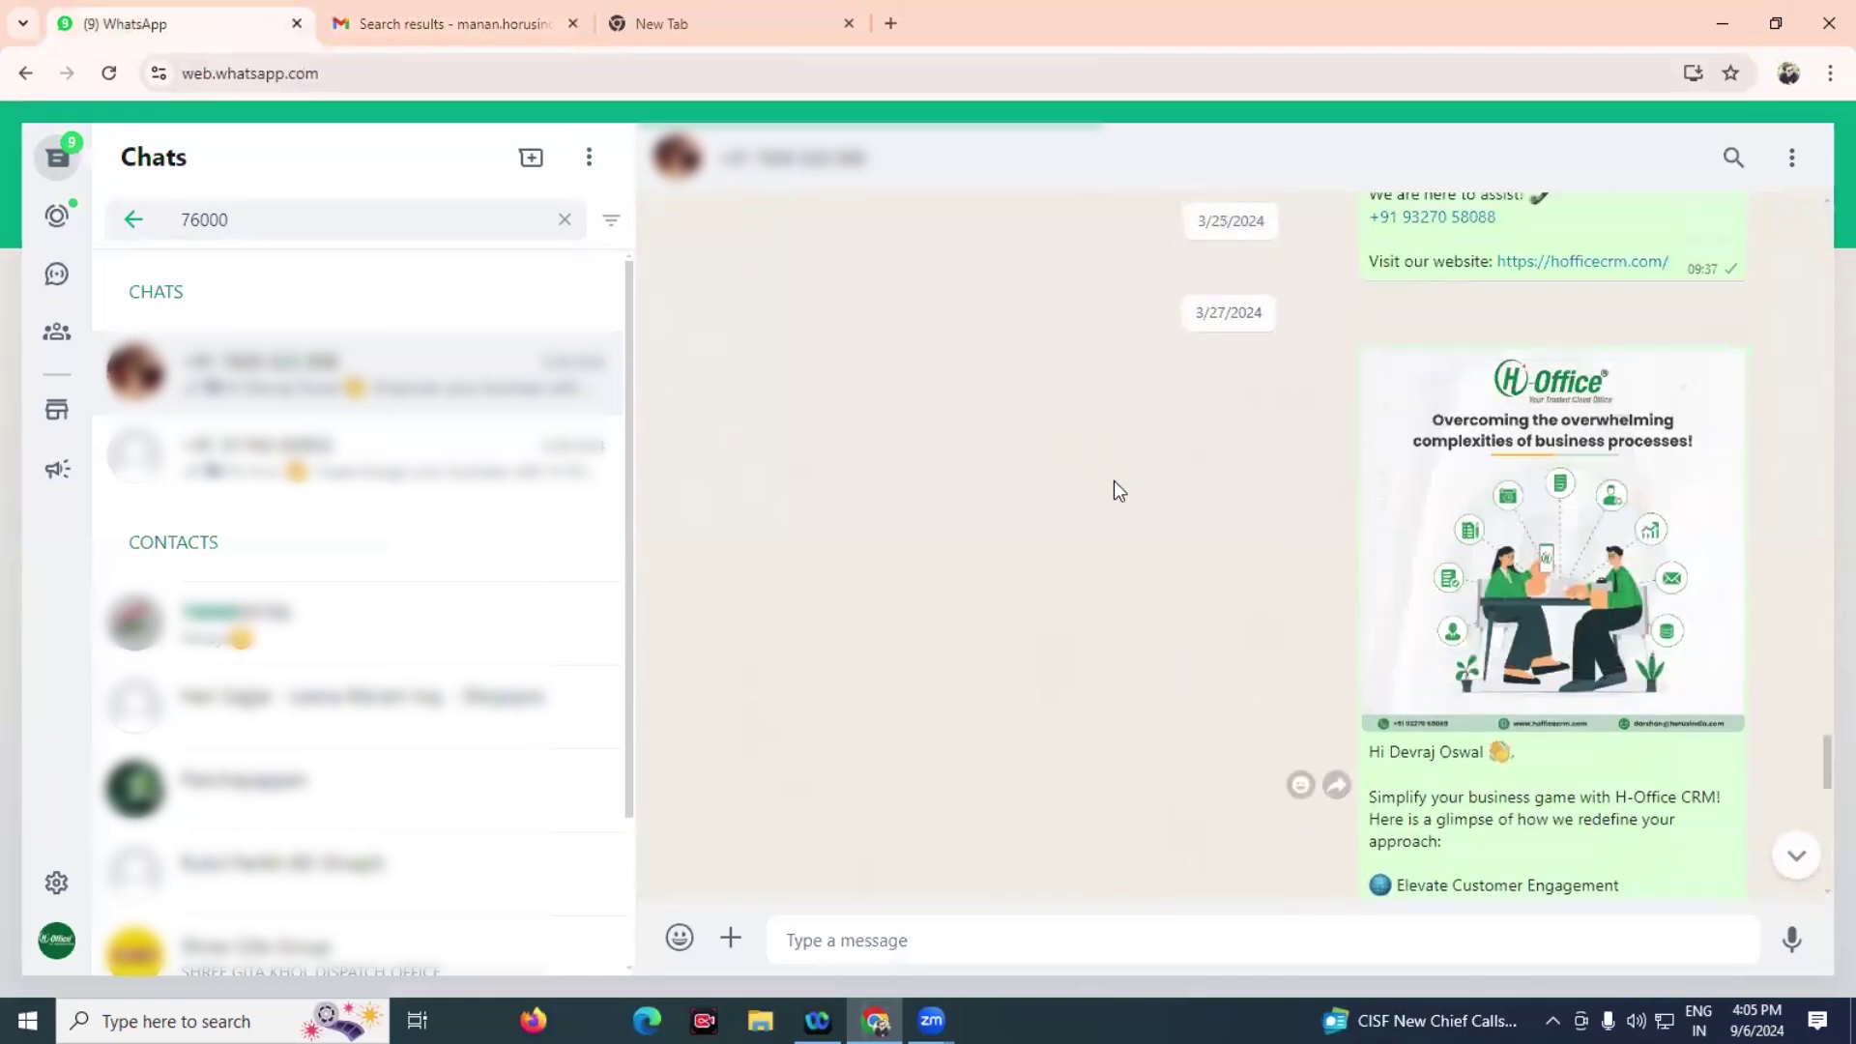
pyautogui.scroll(8, 1113, 481)
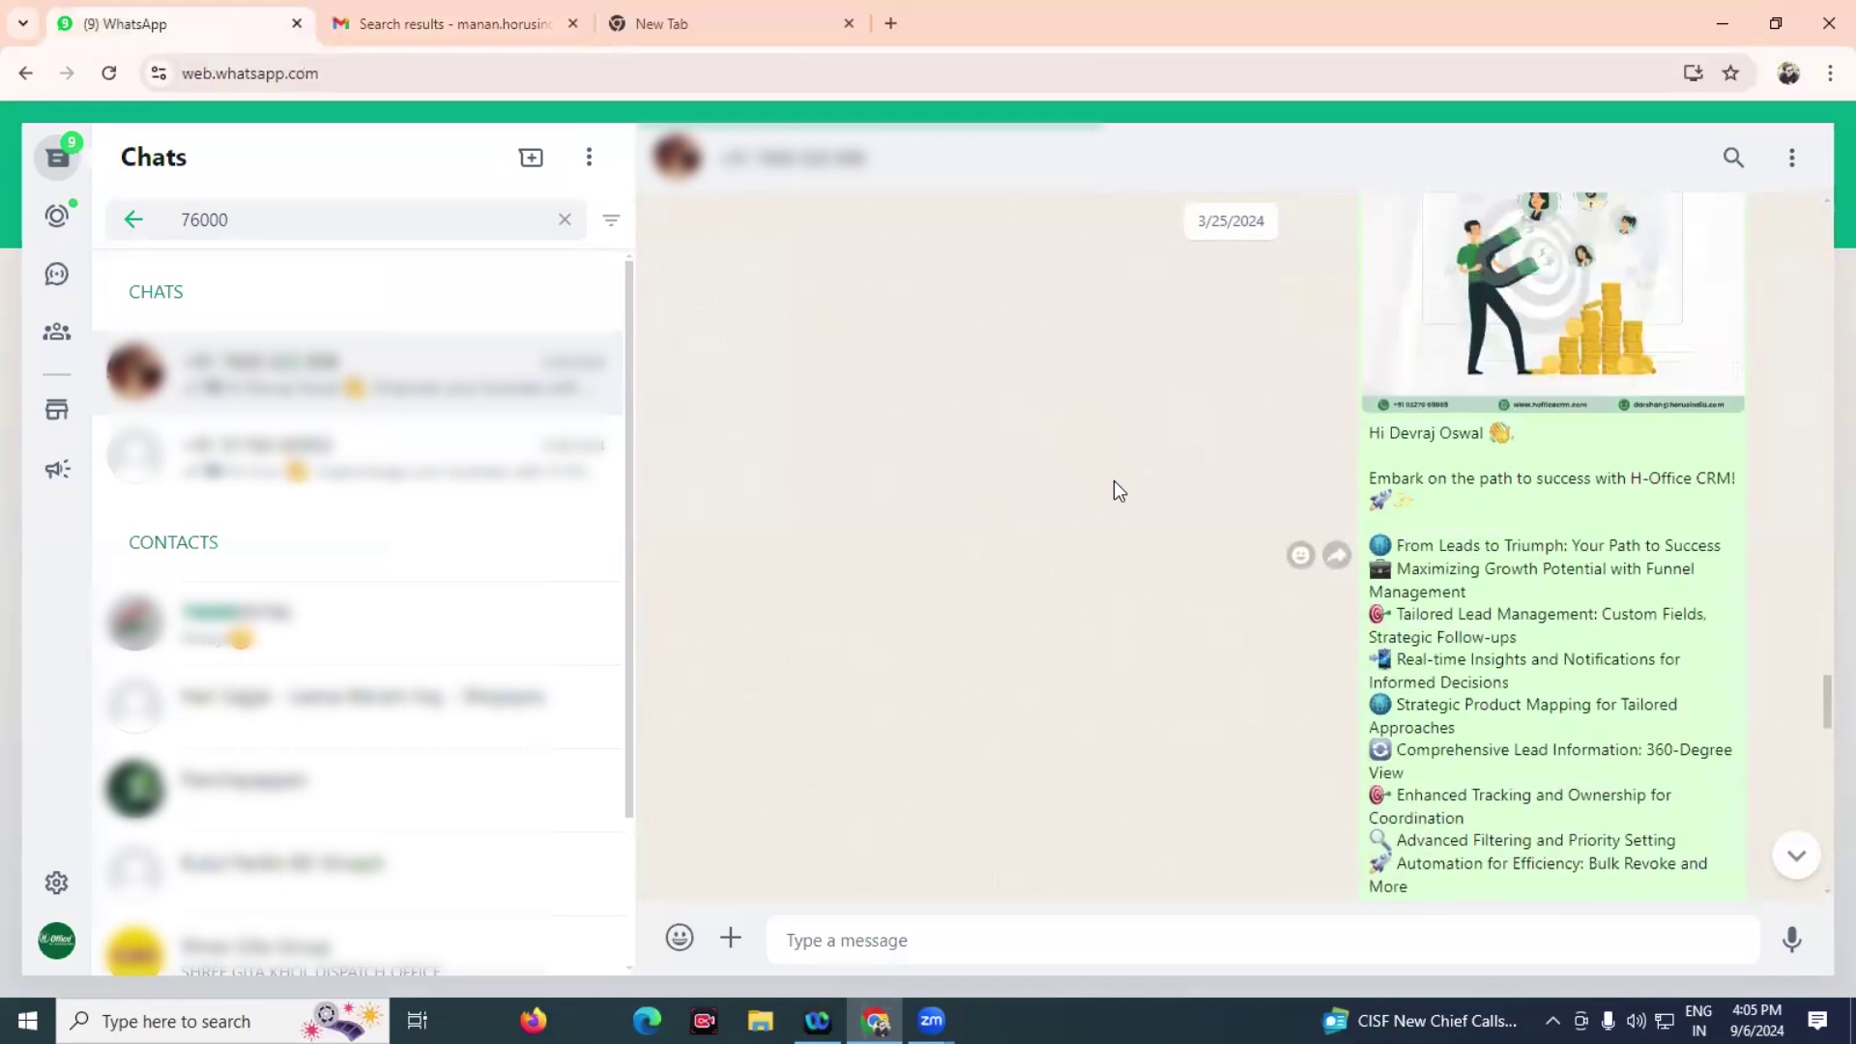
pyautogui.scroll(1, 1114, 483)
pyautogui.scroll(15, 1114, 483)
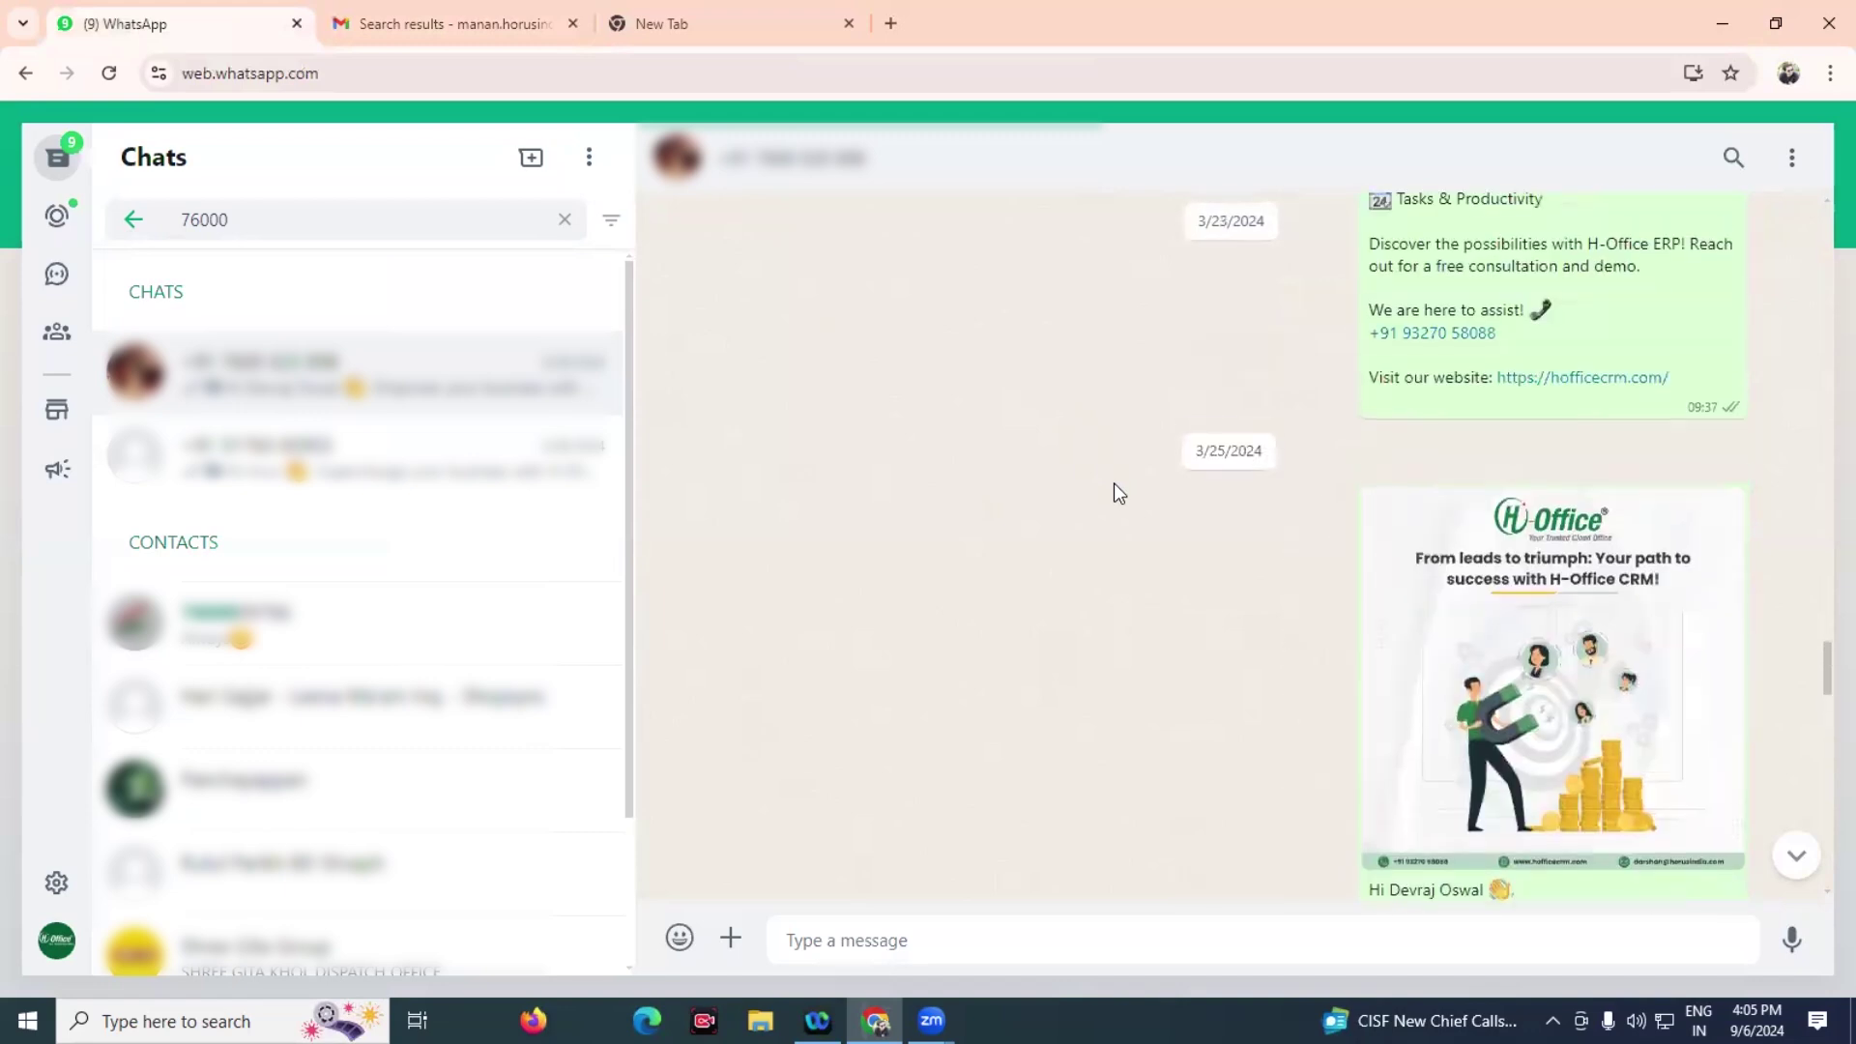
pyautogui.scroll(10, 1113, 483)
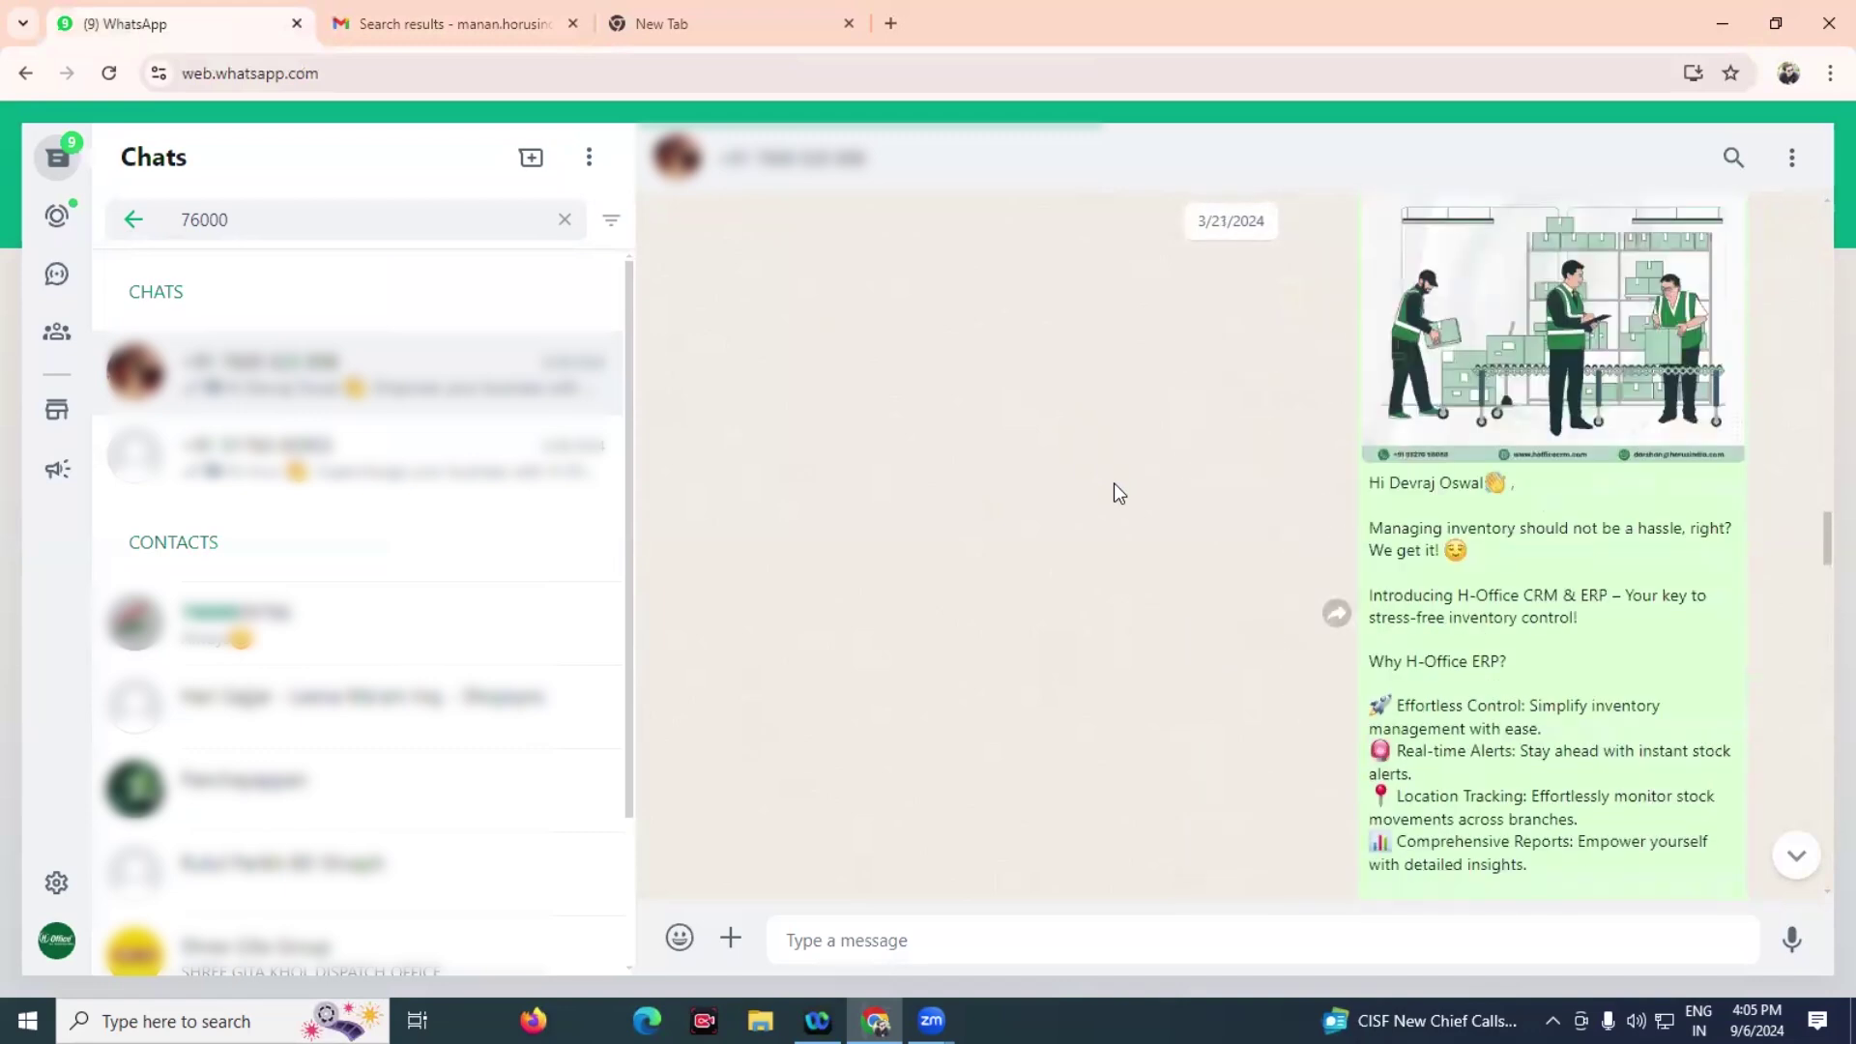
pyautogui.scroll(10, 1114, 483)
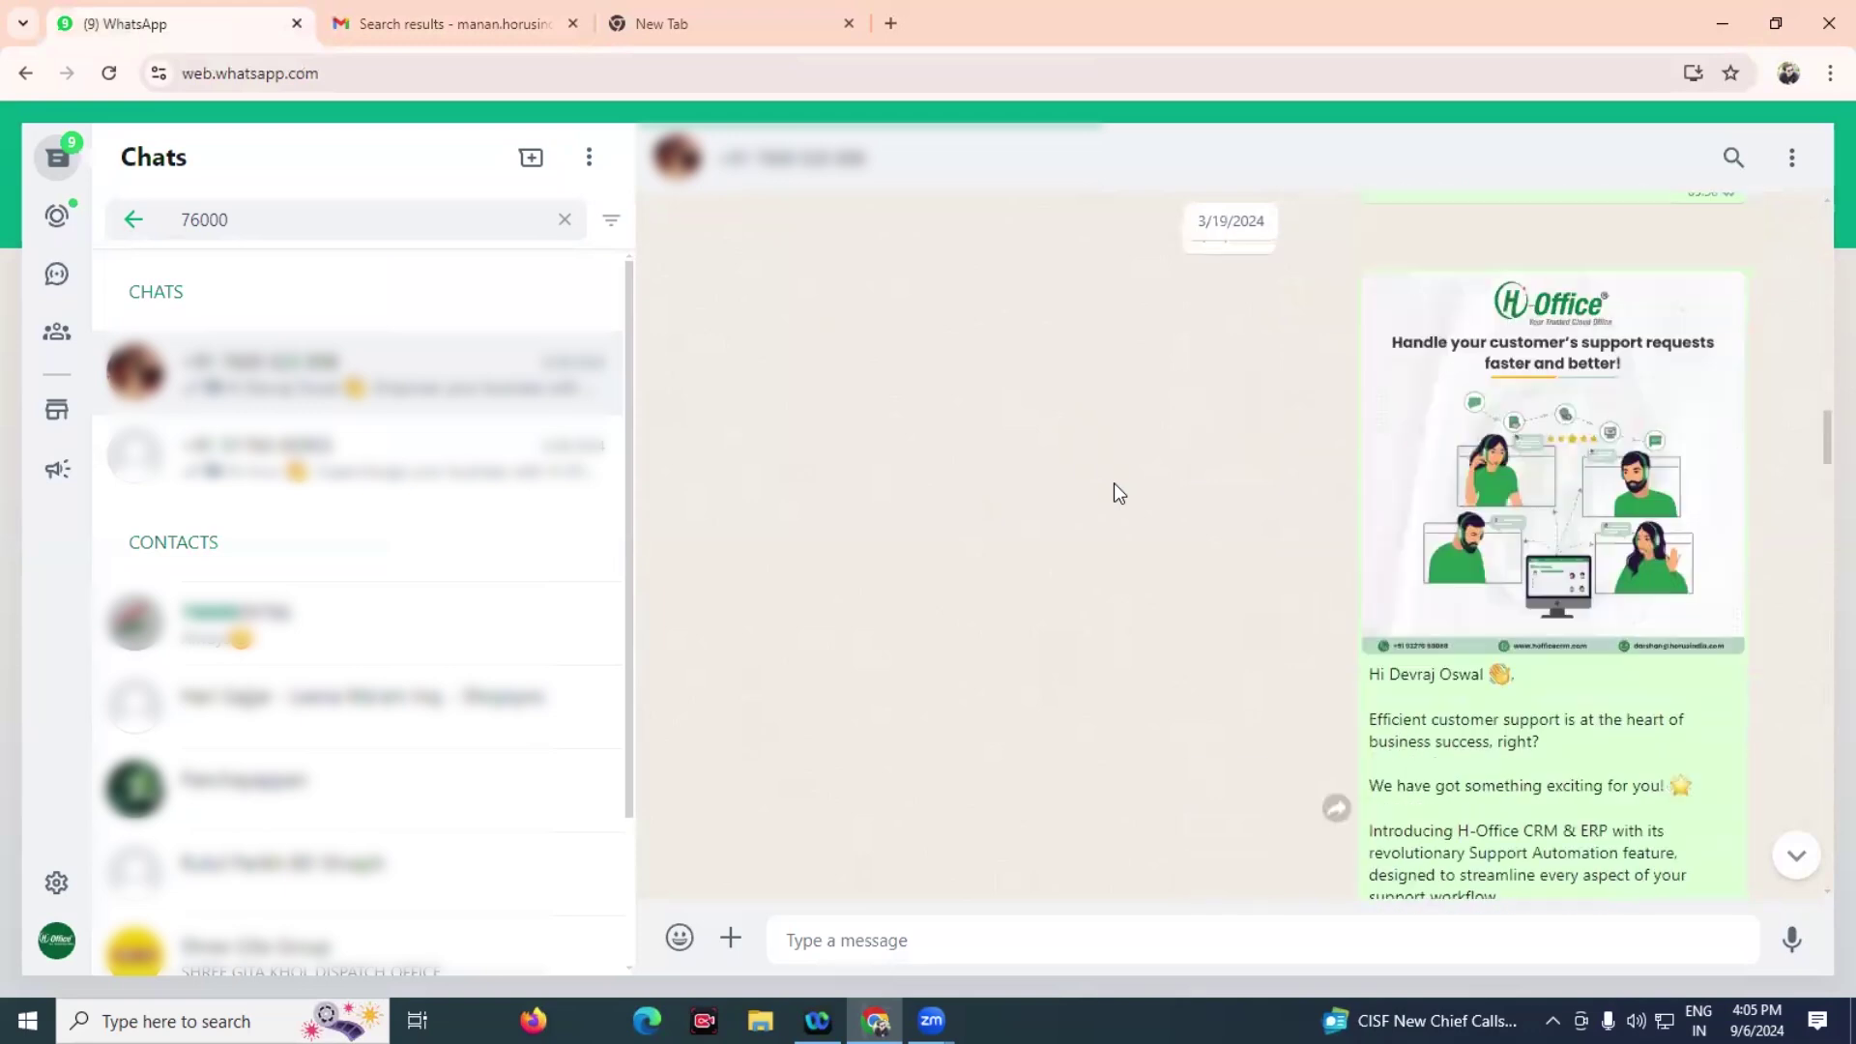
pyautogui.scroll(5, 1113, 483)
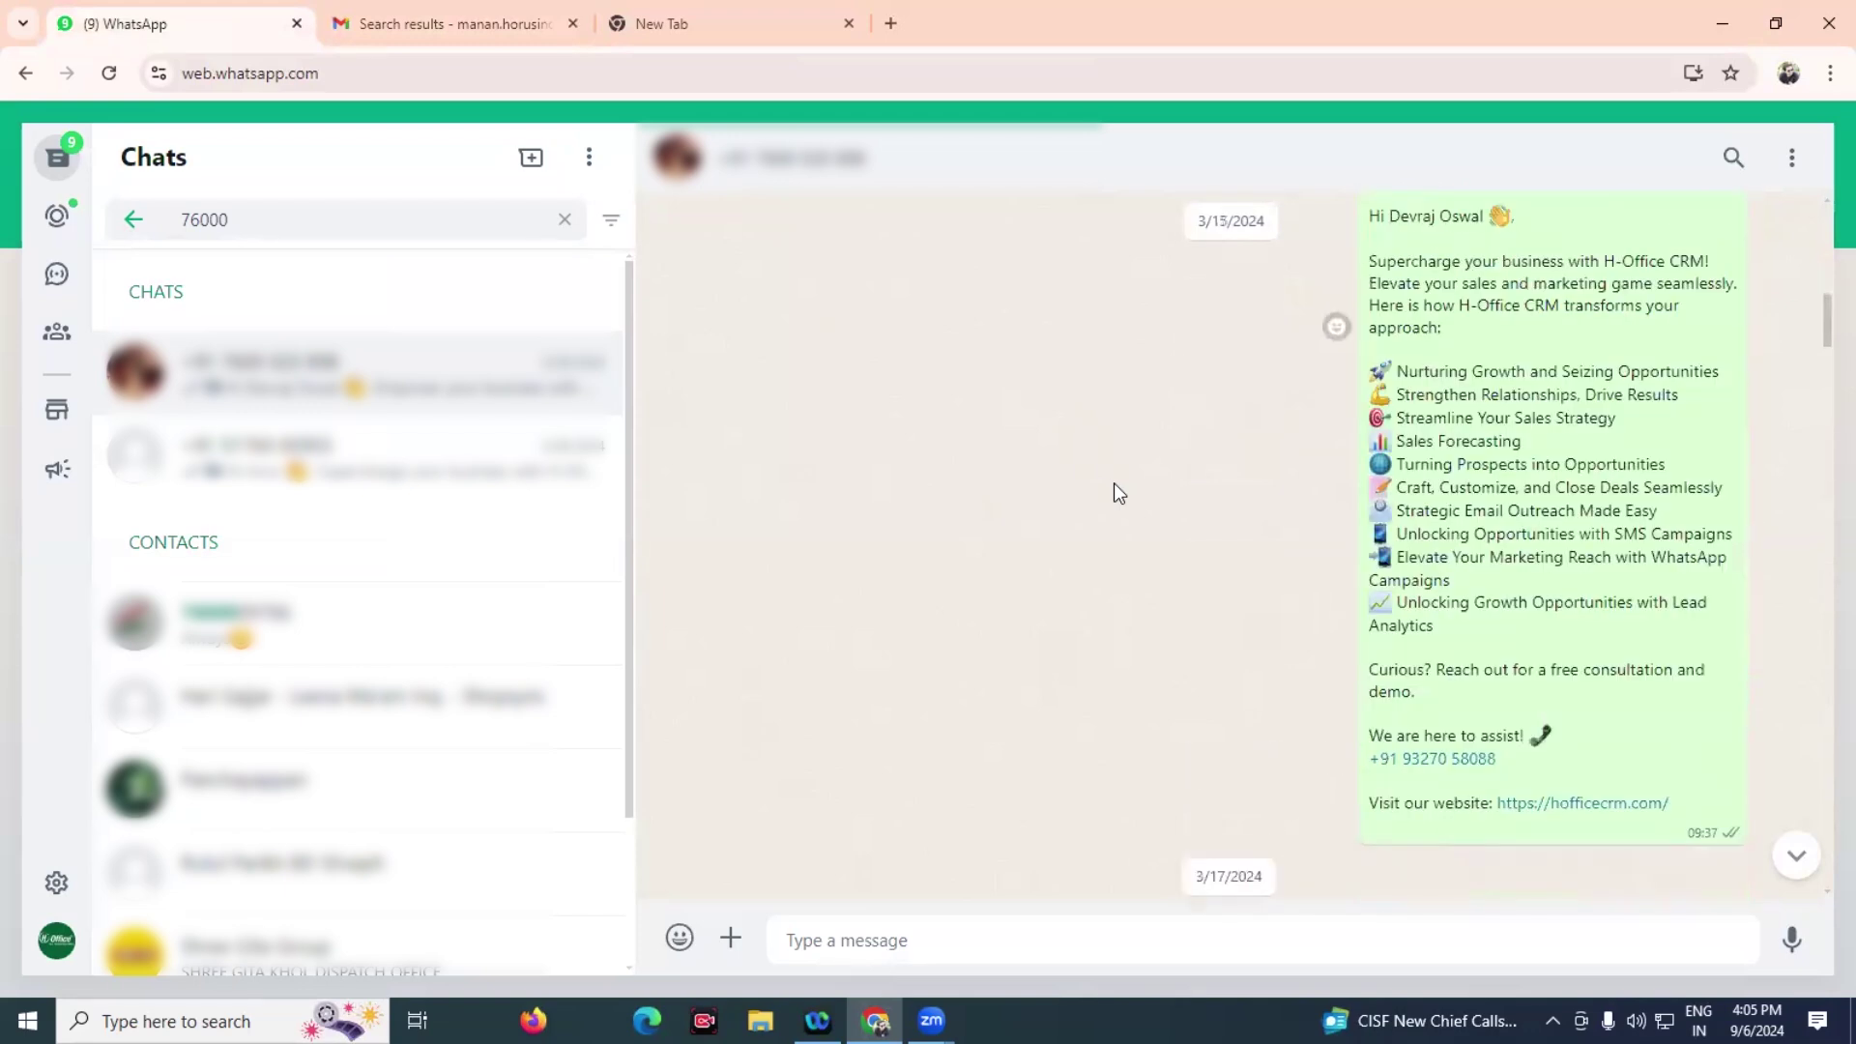